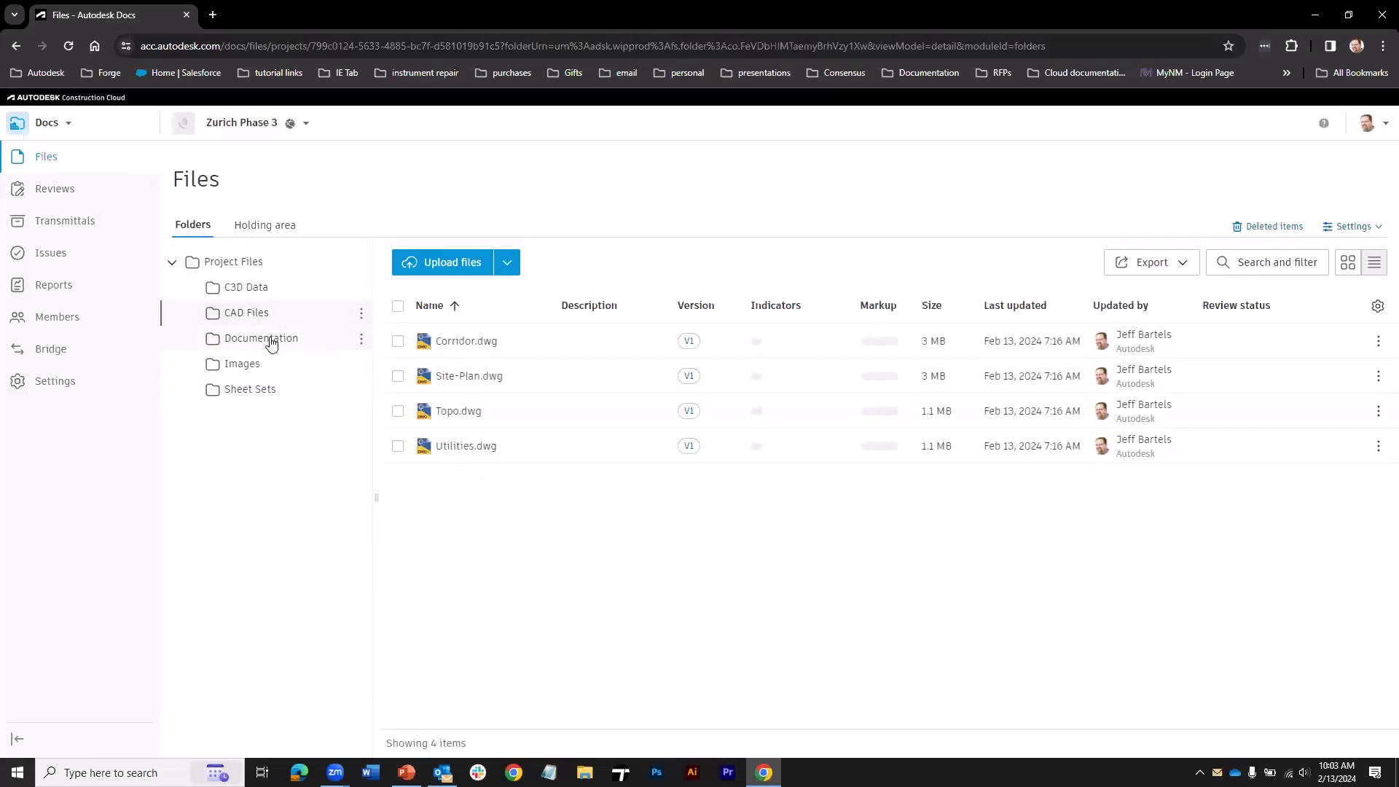
- Switch the Zurich Phase 3 project from Docs to Design Collaboration and open its Correspondence page
left_click(276, 338)
left_click(257, 315)
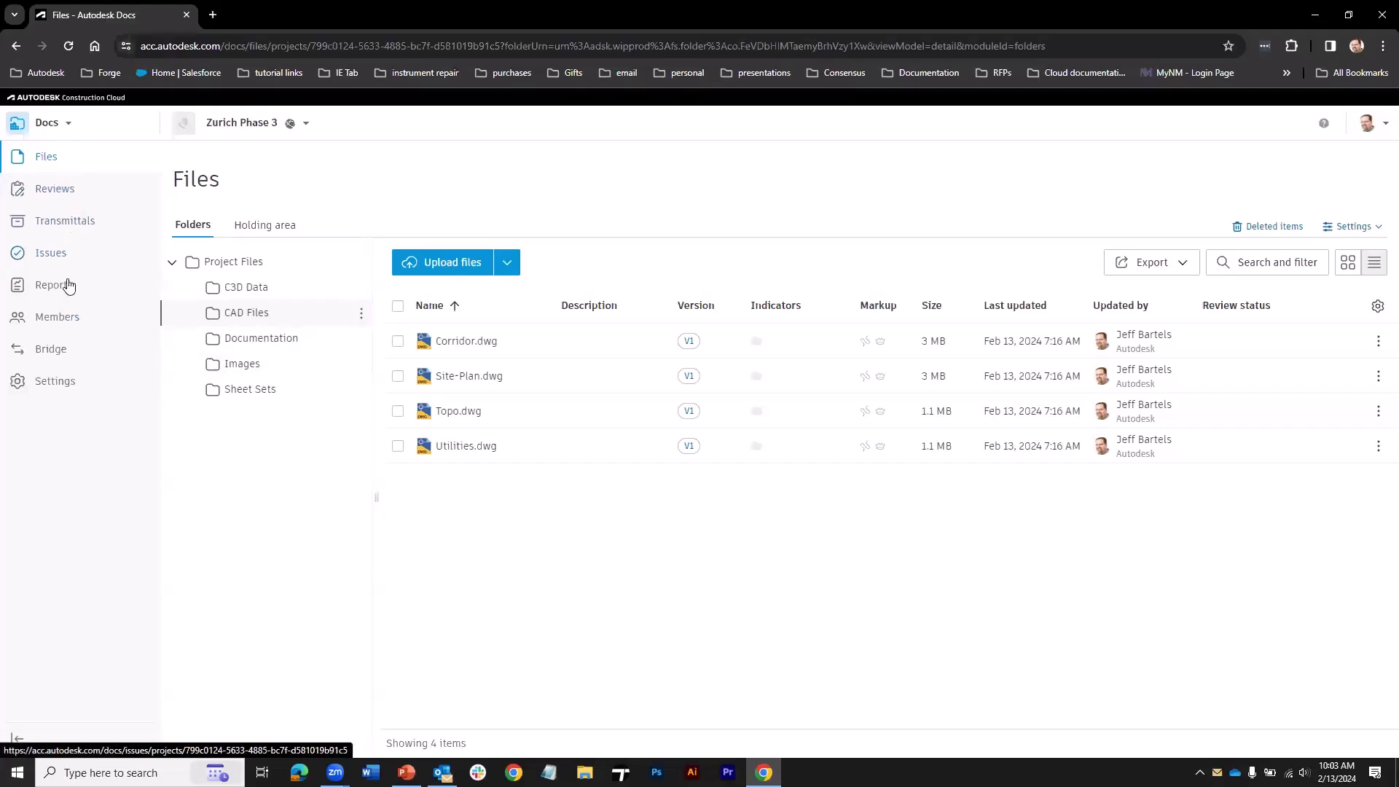
left_click(64, 124)
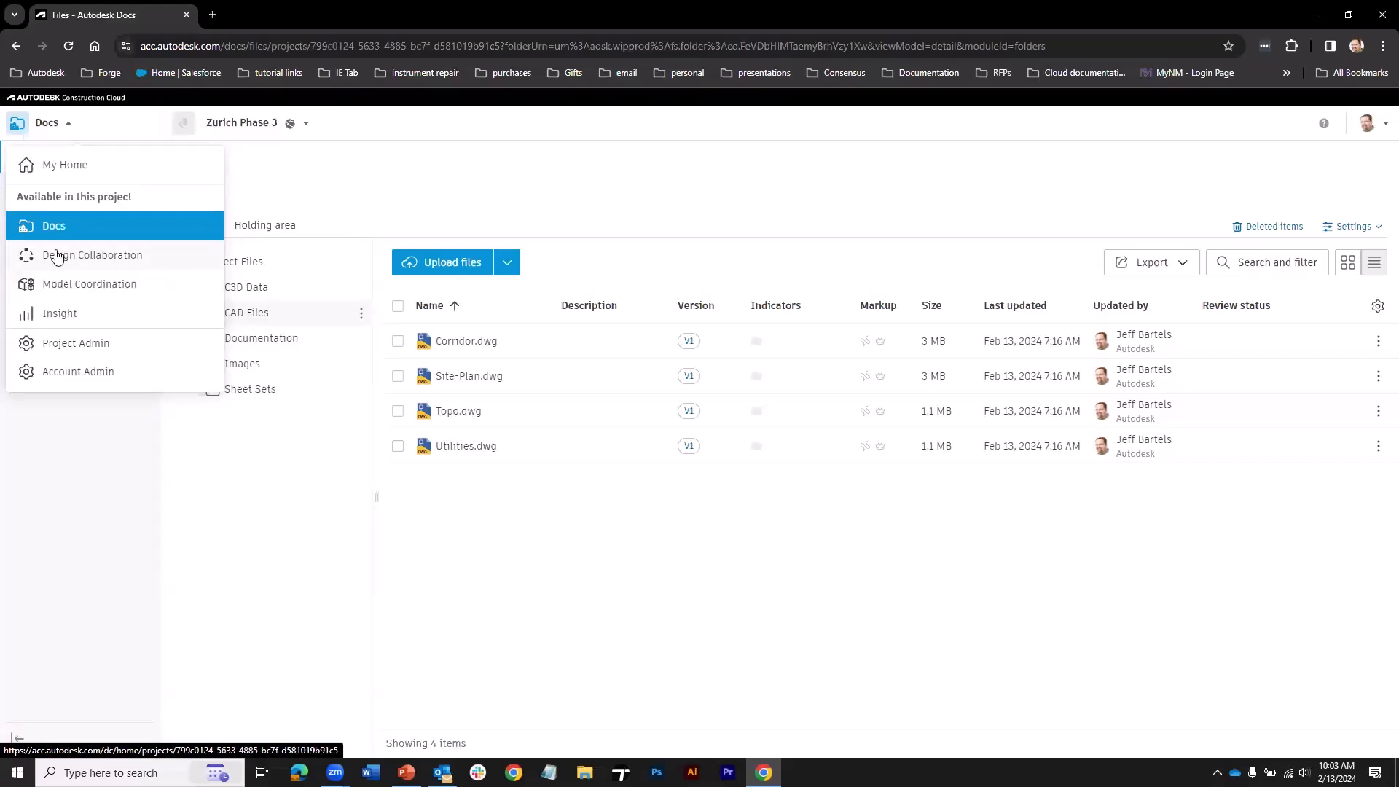
left_click(55, 254)
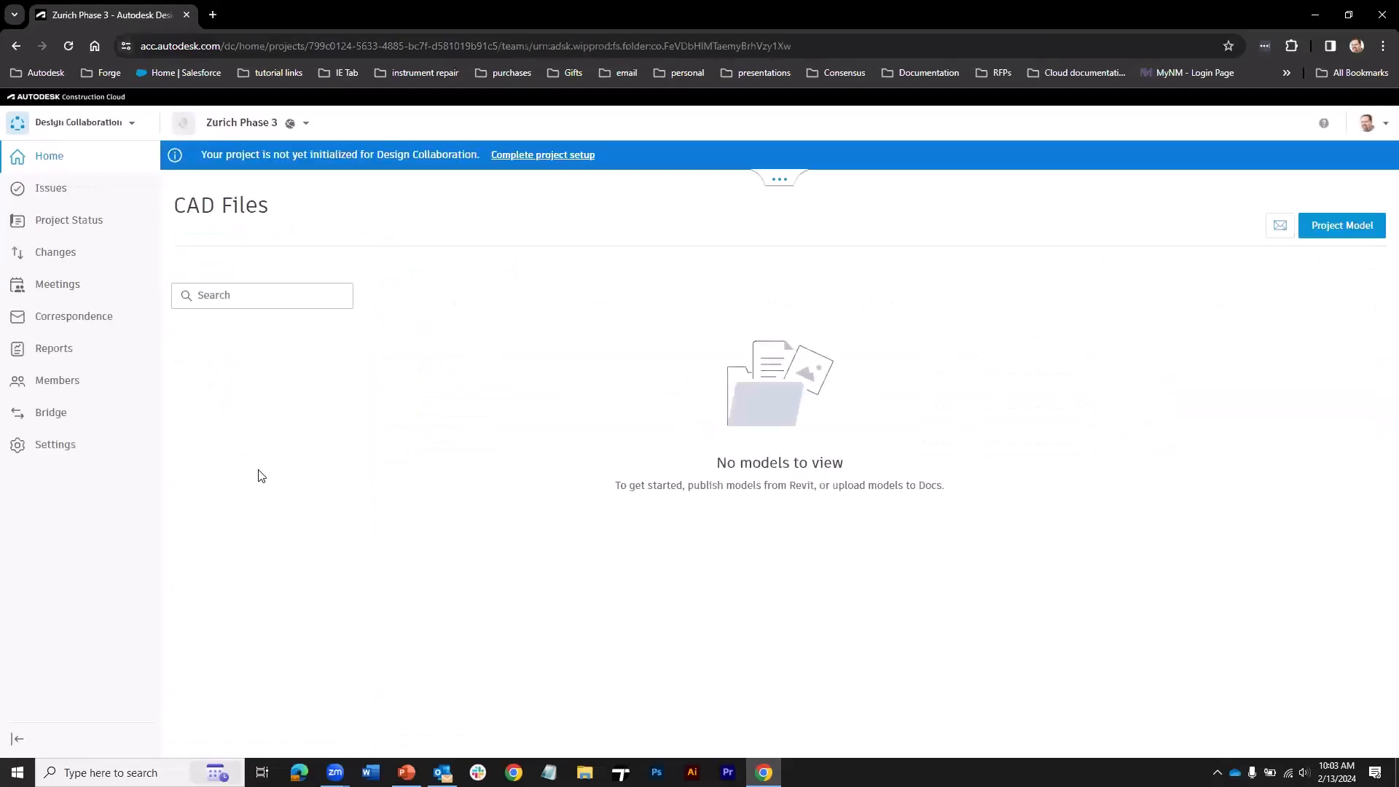
left_click(83, 319)
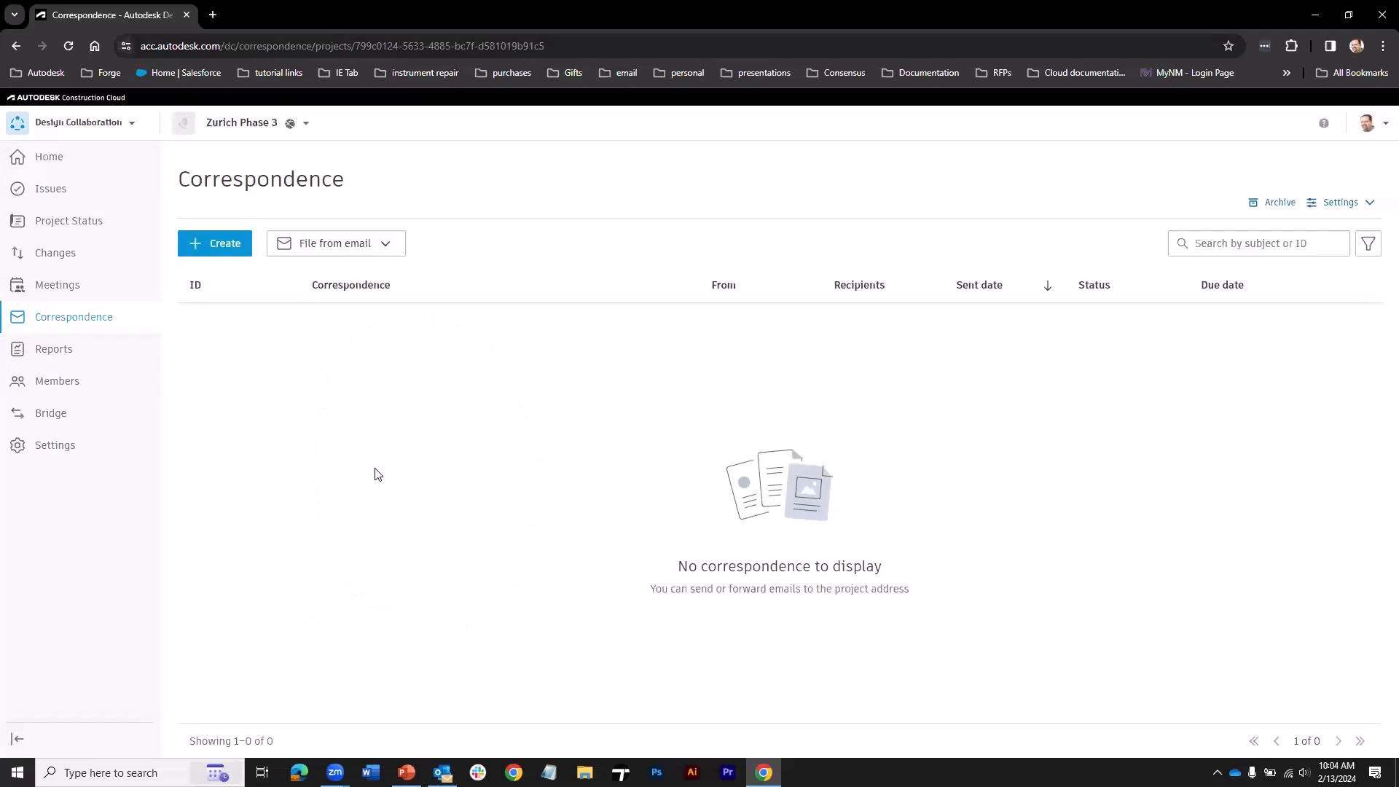
- Start a new correspondence of type General Correspondence (GCOR) with the subject "Need additional topo"
left_click(217, 244)
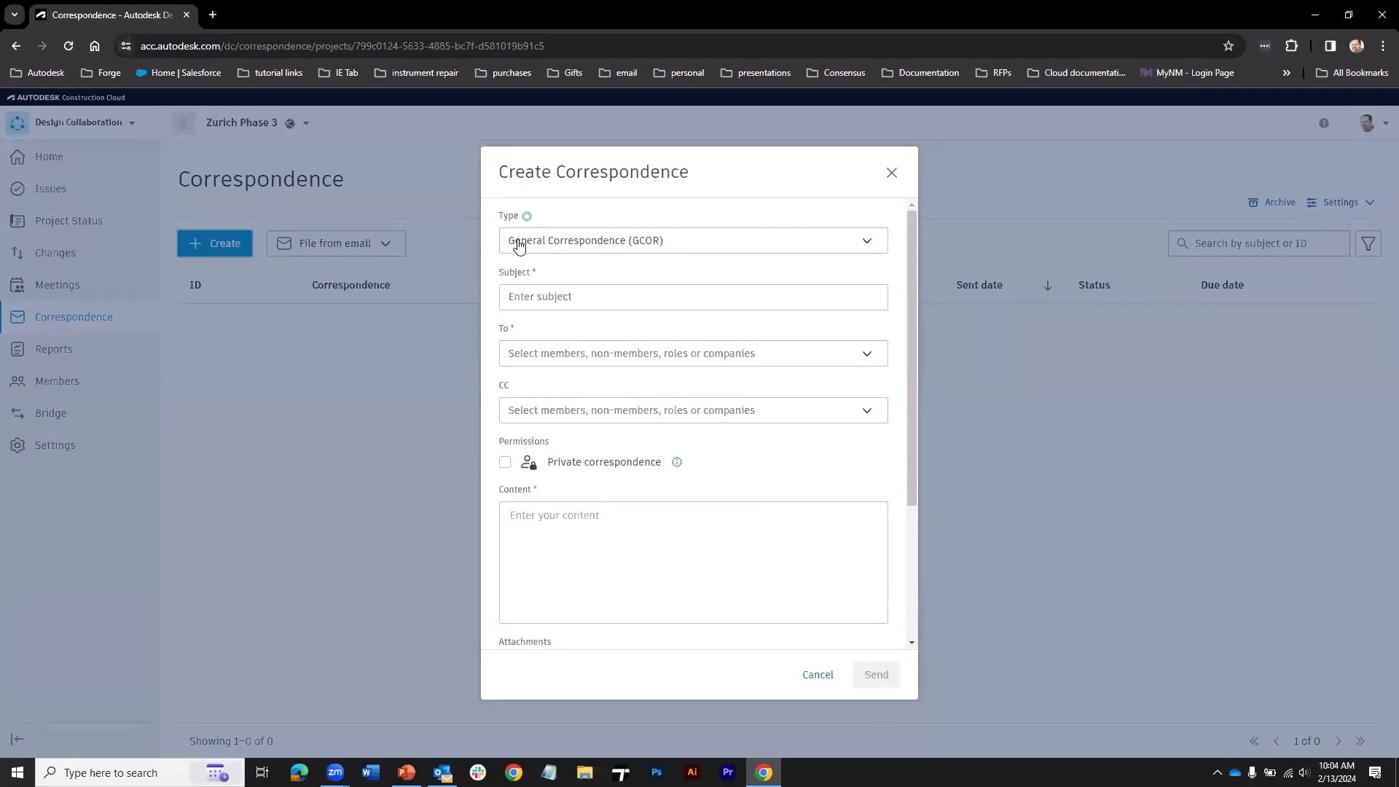
left_click(688, 242)
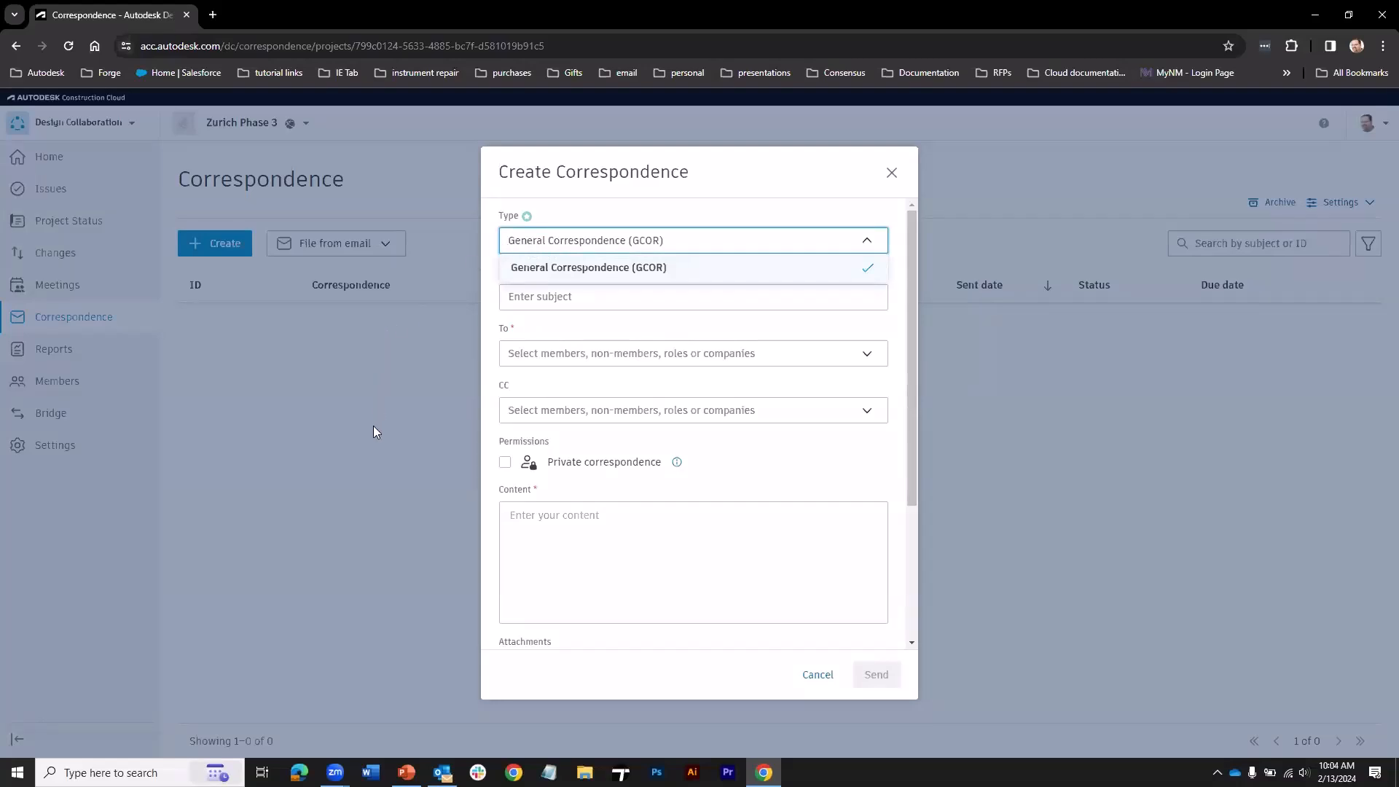
left_click(490, 245)
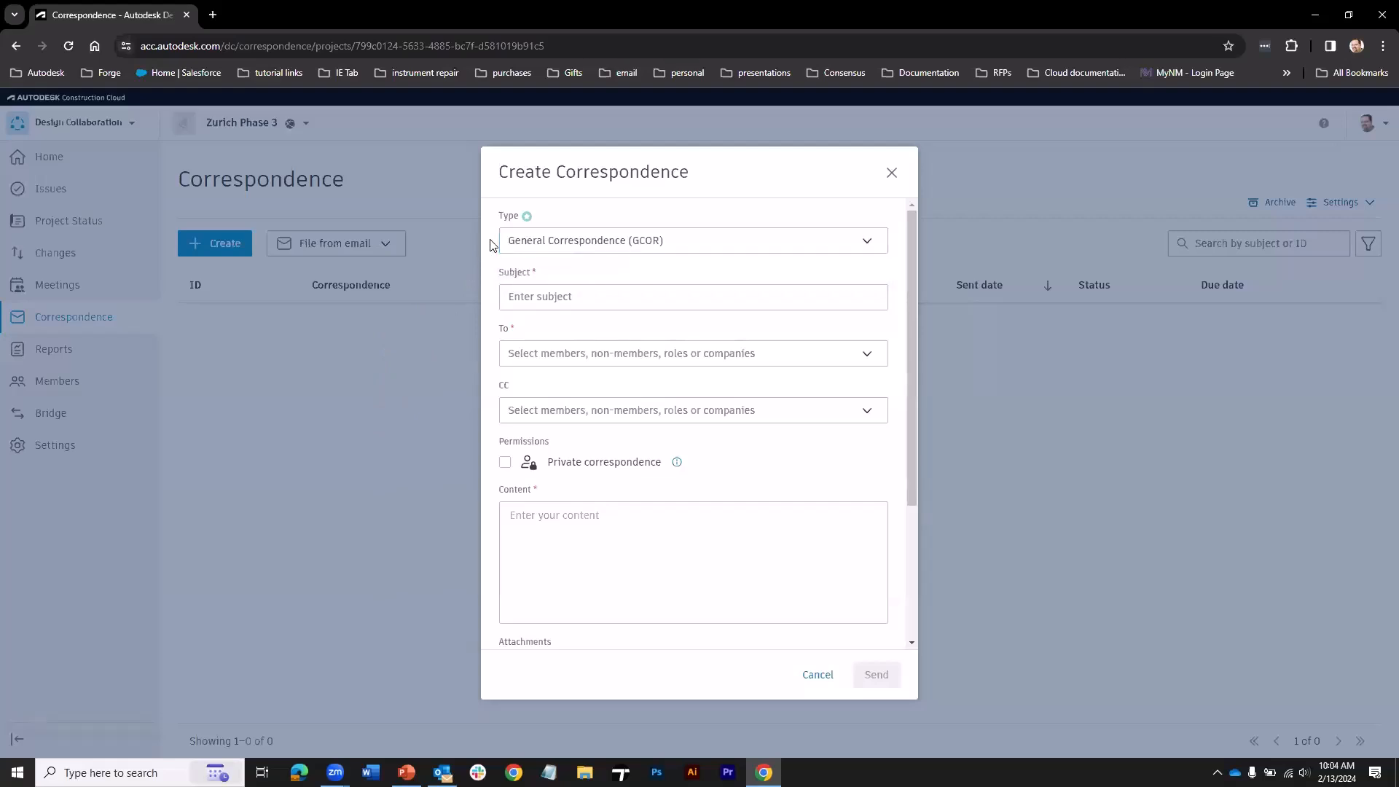
left_click(514, 296)
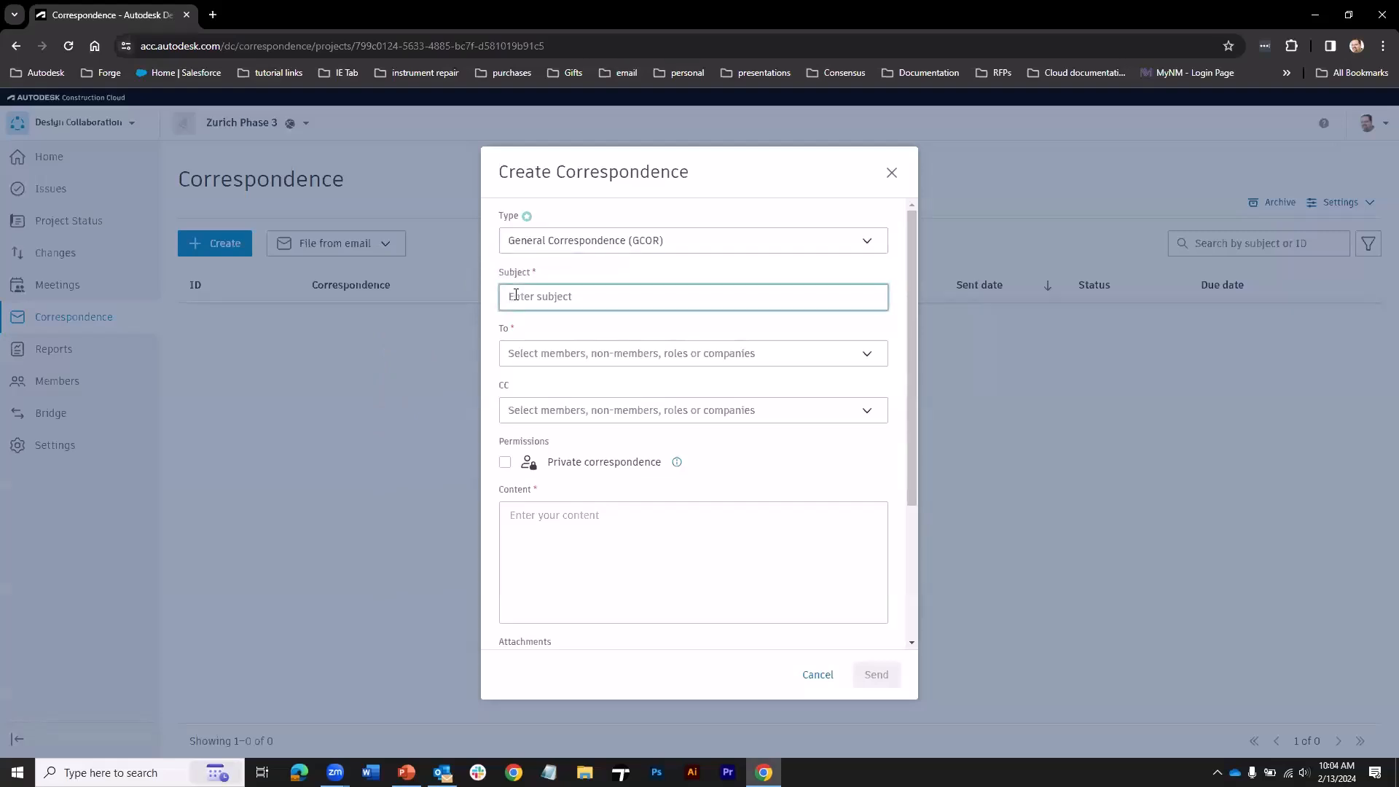
type("Need additional topo")
- Address the correspondence to the first and third listed Autodesk members and the Hacket Design member
left_click(493, 355)
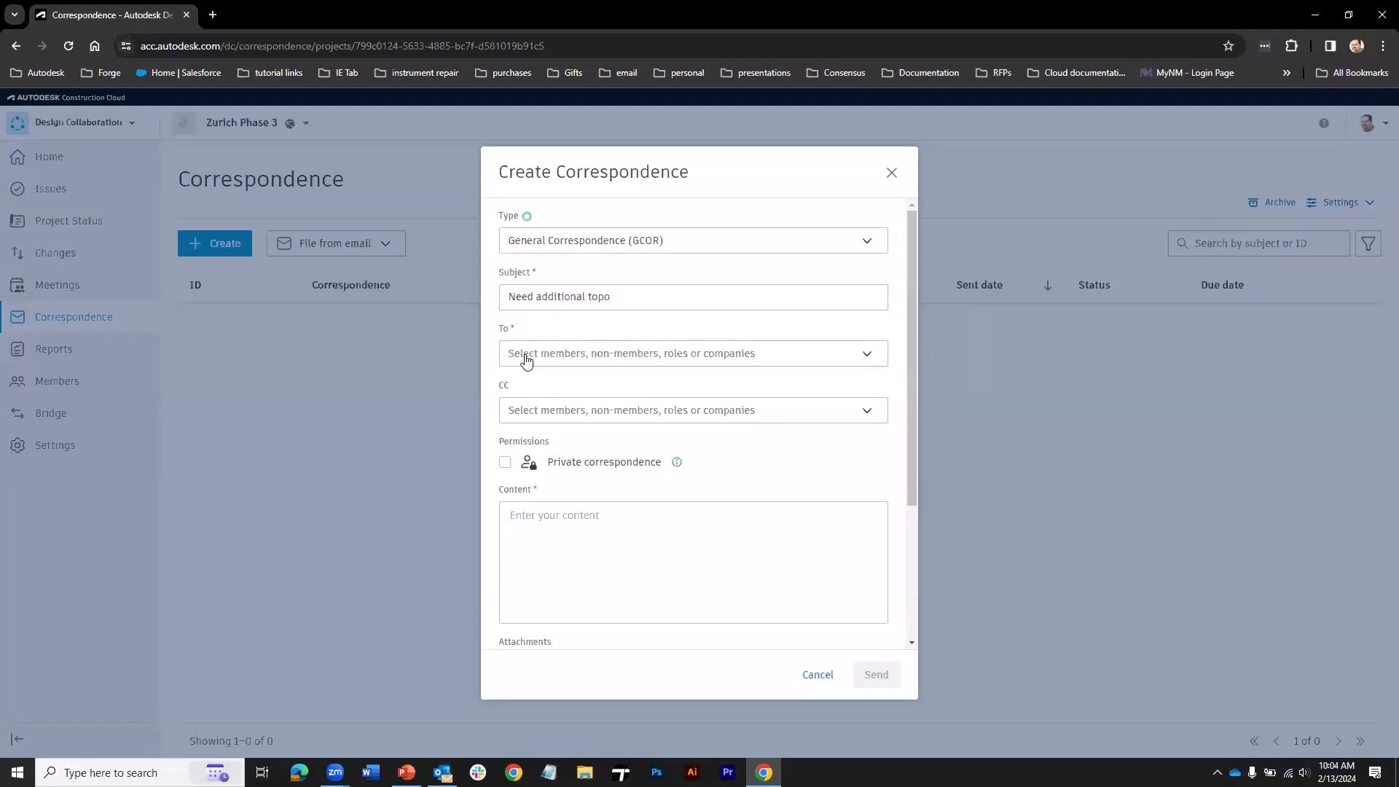
left_click(528, 353)
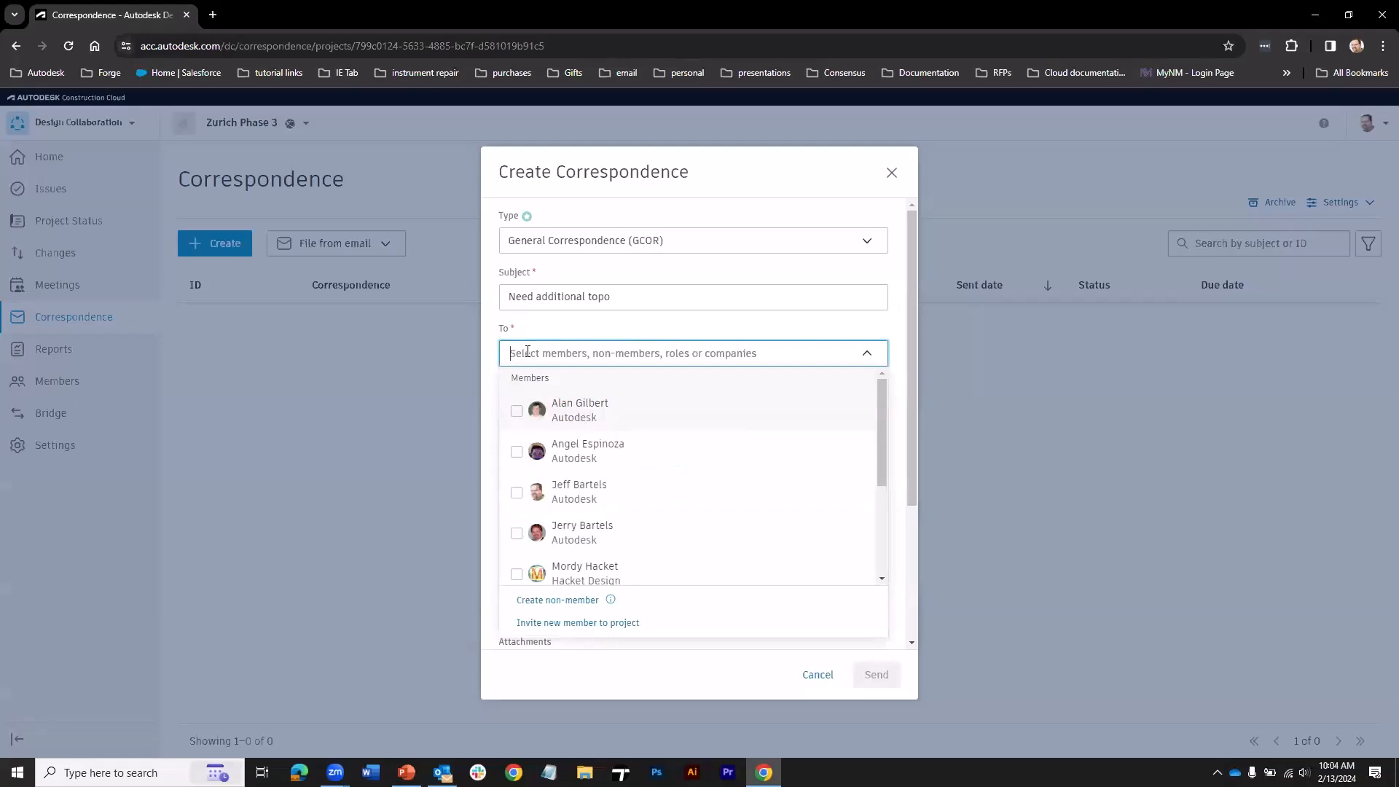
left_click(517, 414)
left_click(518, 496)
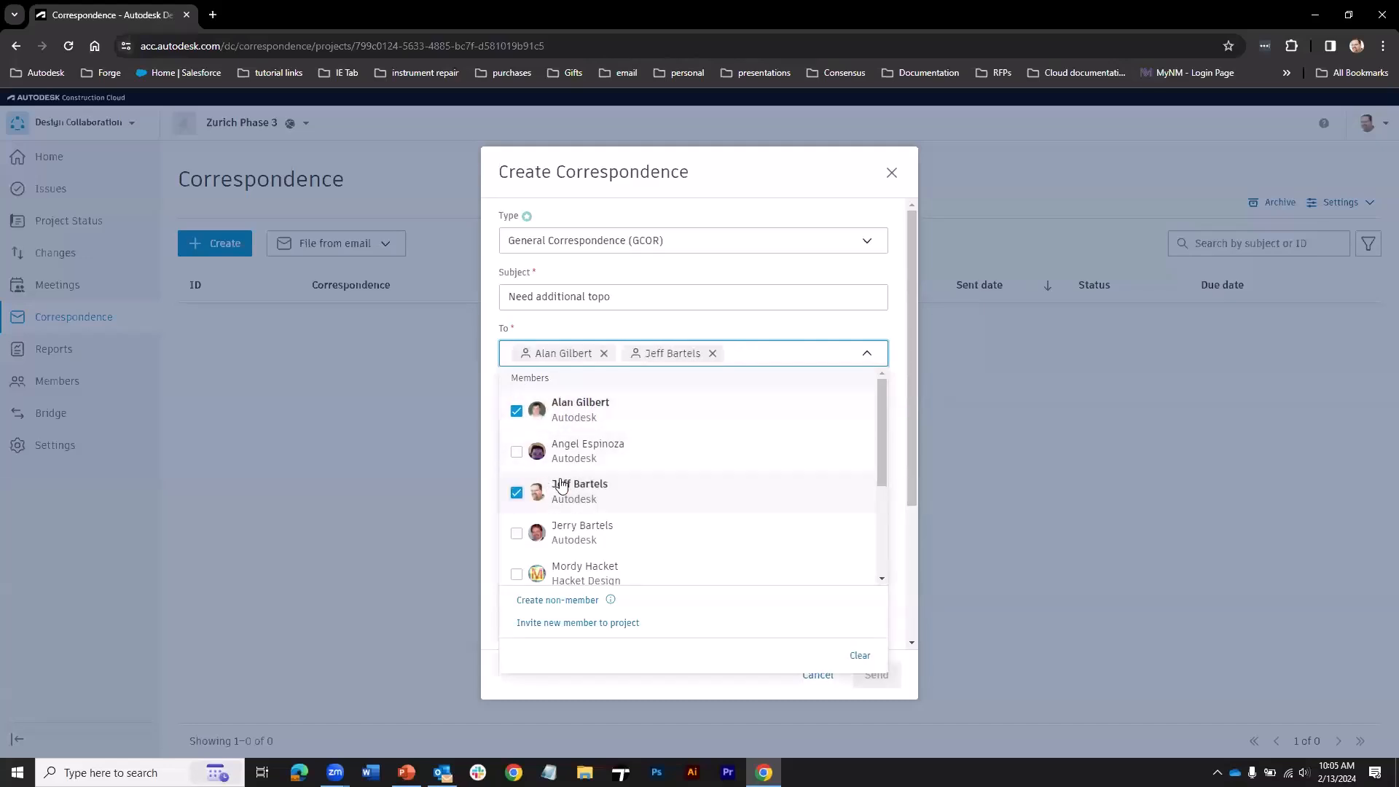
left_click(516, 576)
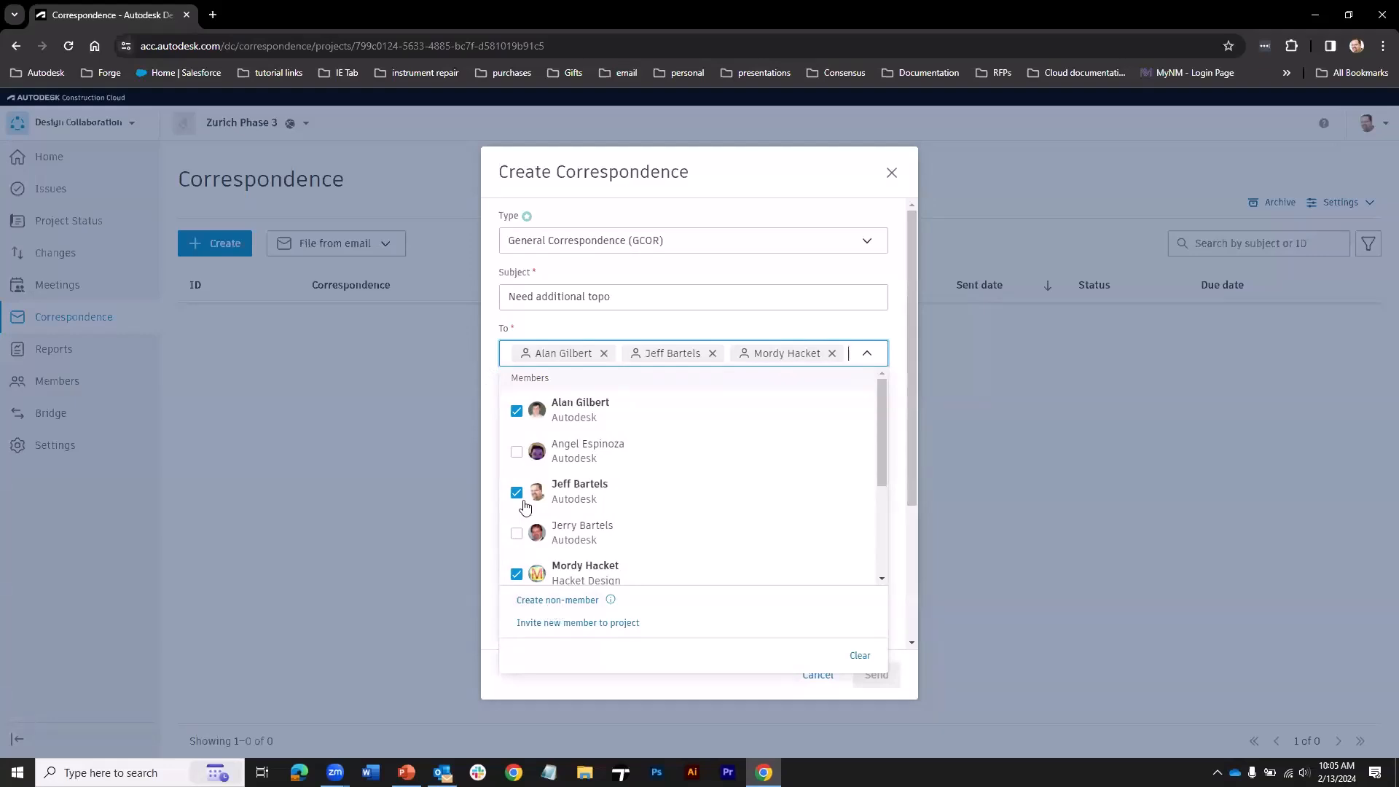
left_click(490, 366)
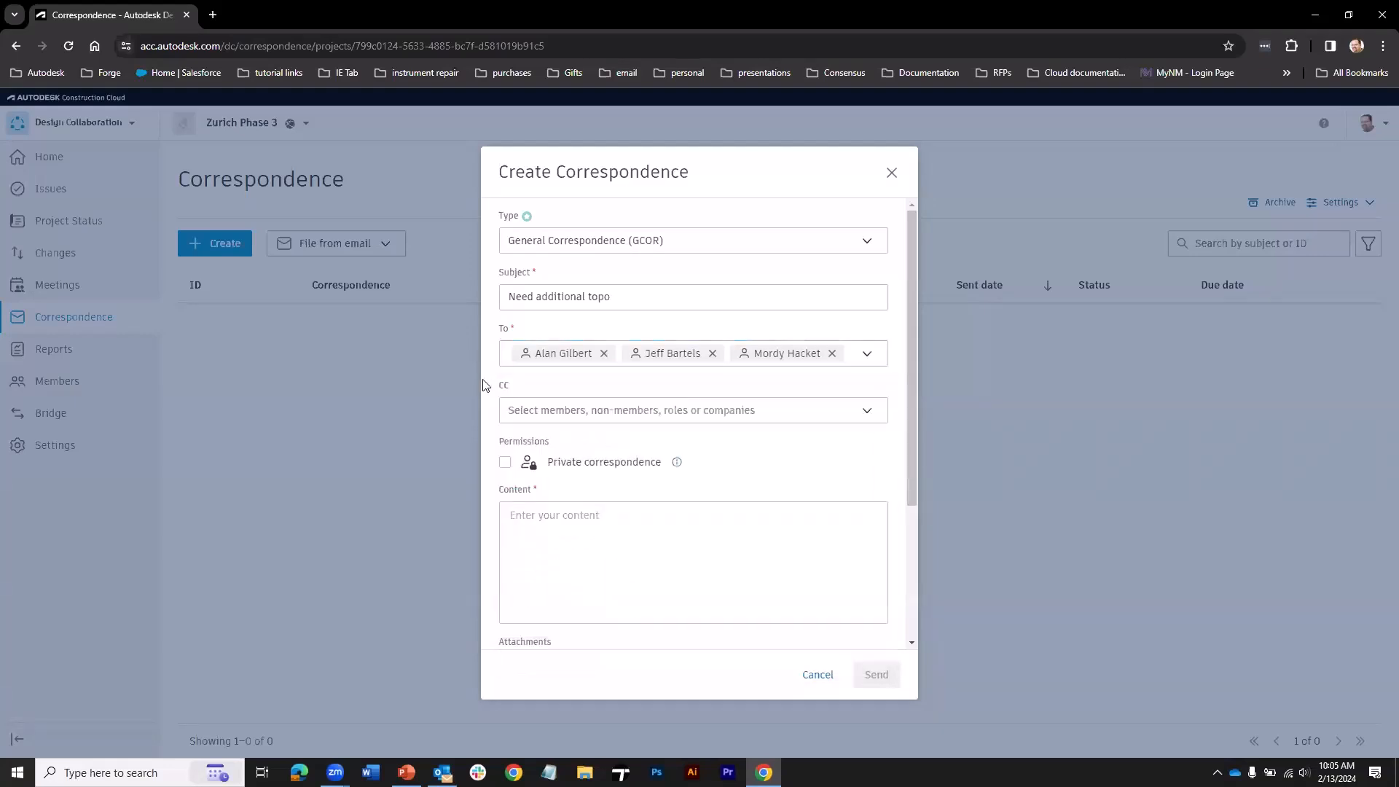
- Review the members, roles and companies that can be copied on the correspondence without selecting any
left_click(536, 412)
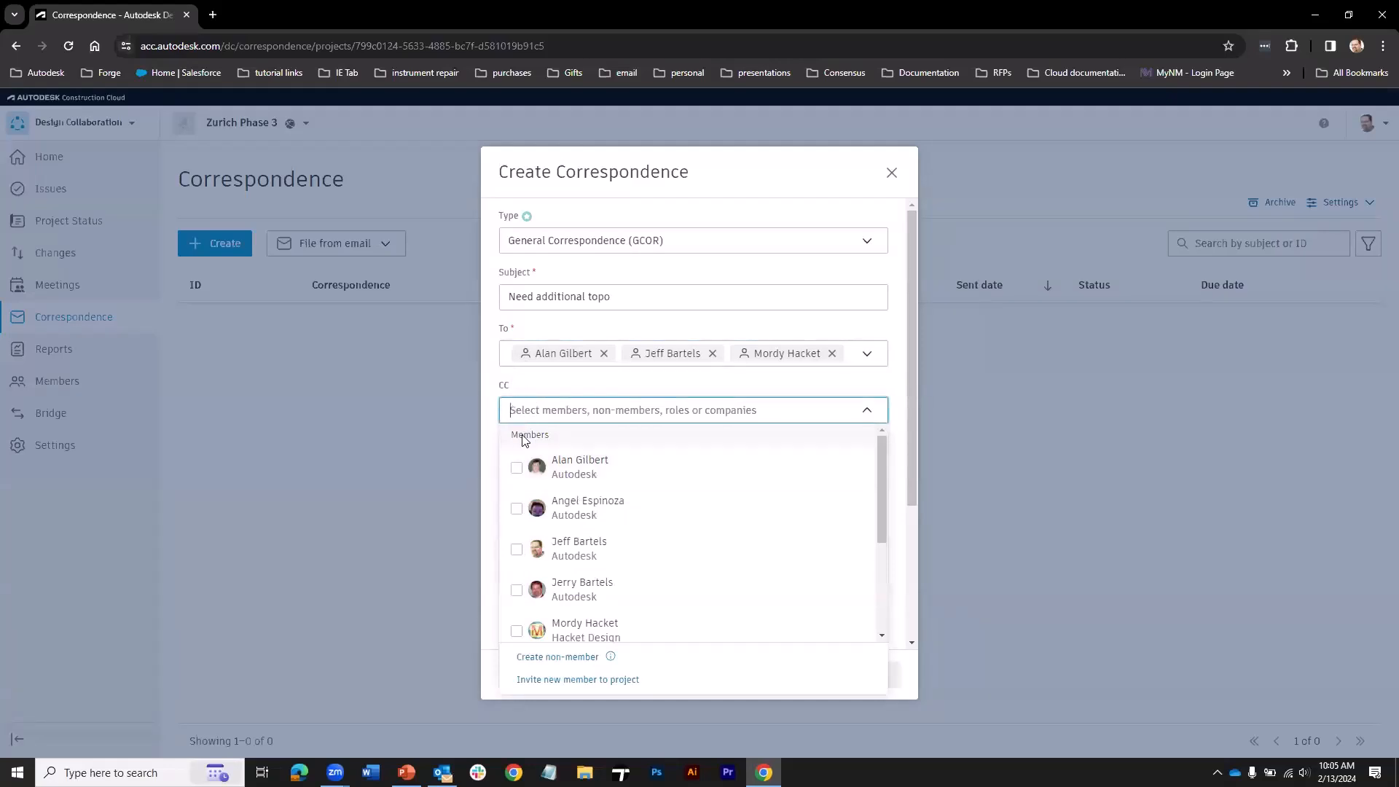
scroll(543, 474, "down", 1)
scroll(543, 474, "down", 1)
scroll(543, 475, "down", 1)
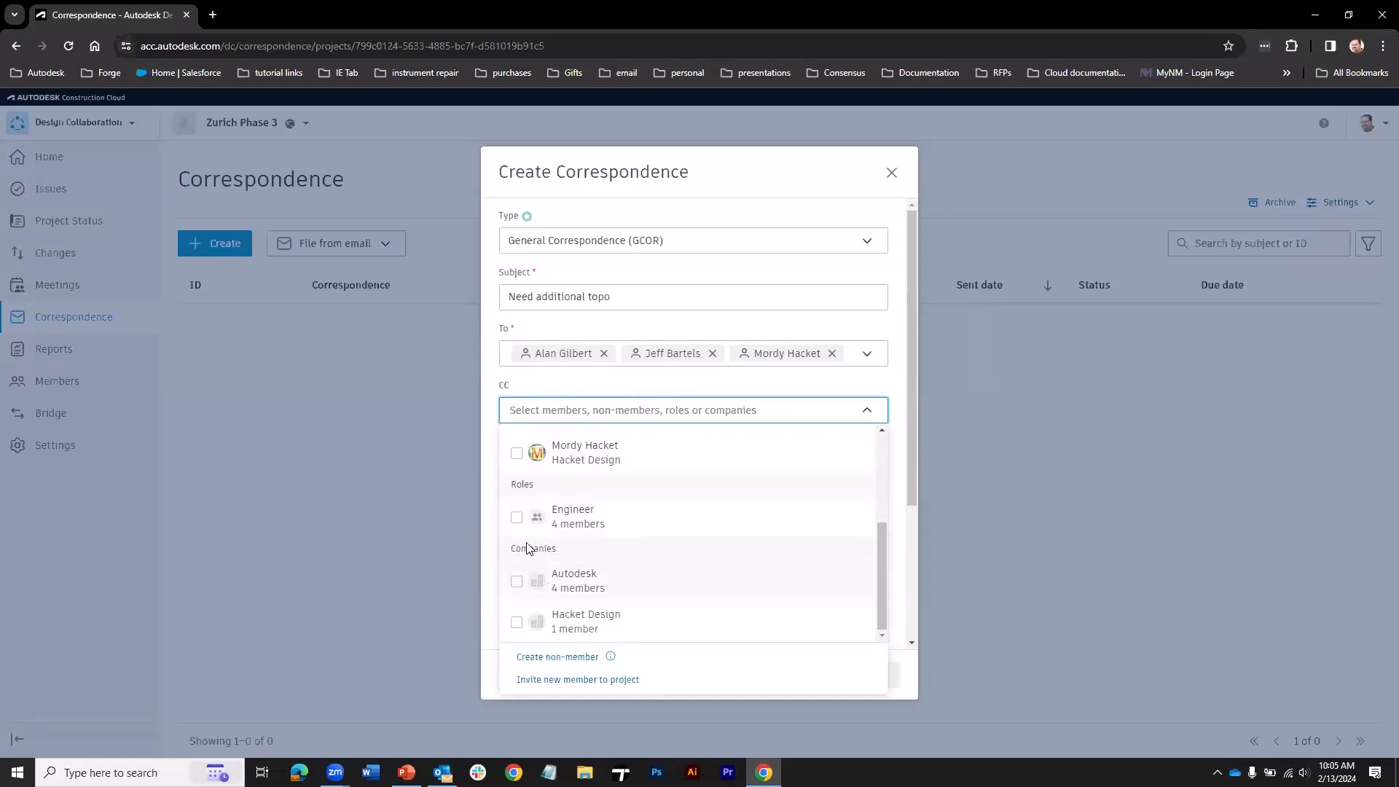
left_click(489, 415)
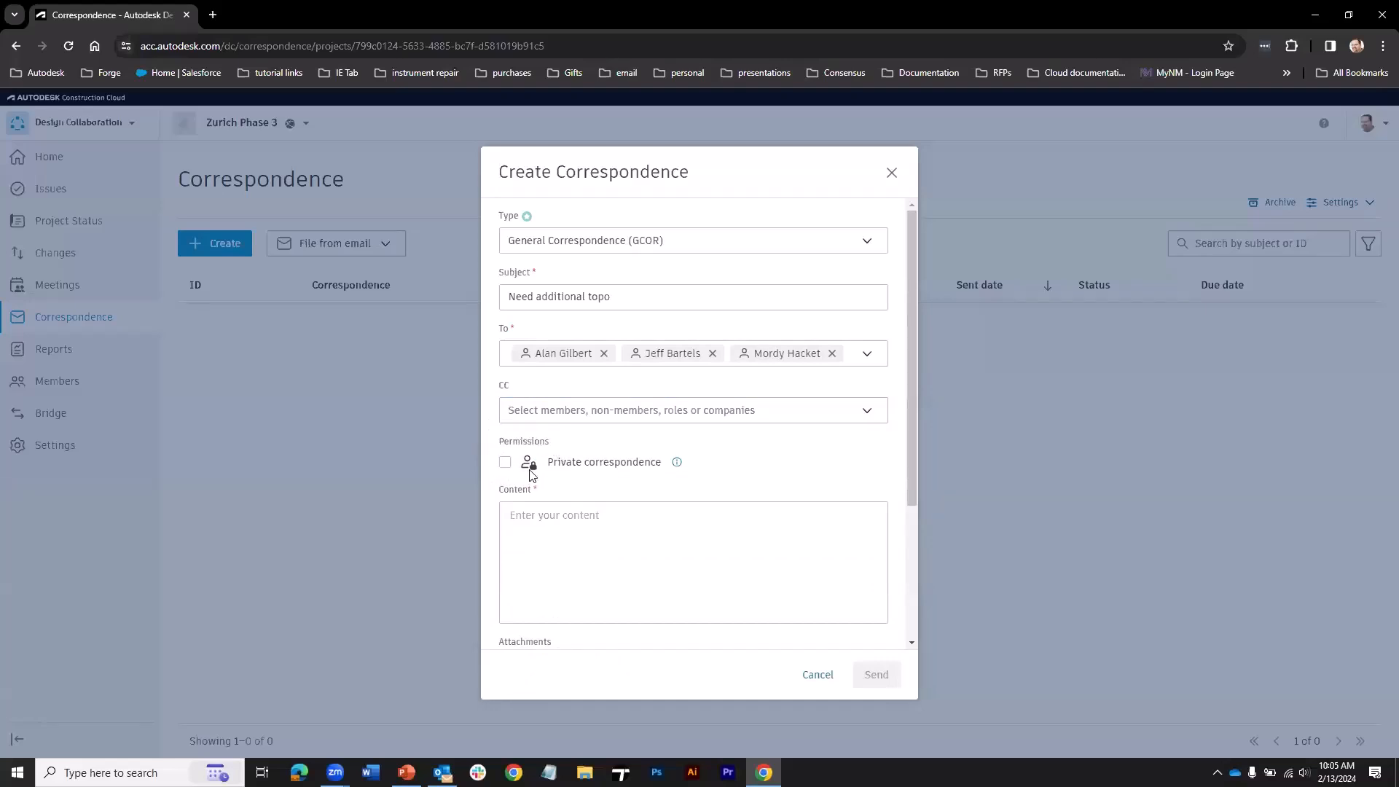
- Write "We need additional topo in the SW corner of site" as the message content and check the attachment area
left_click(532, 525)
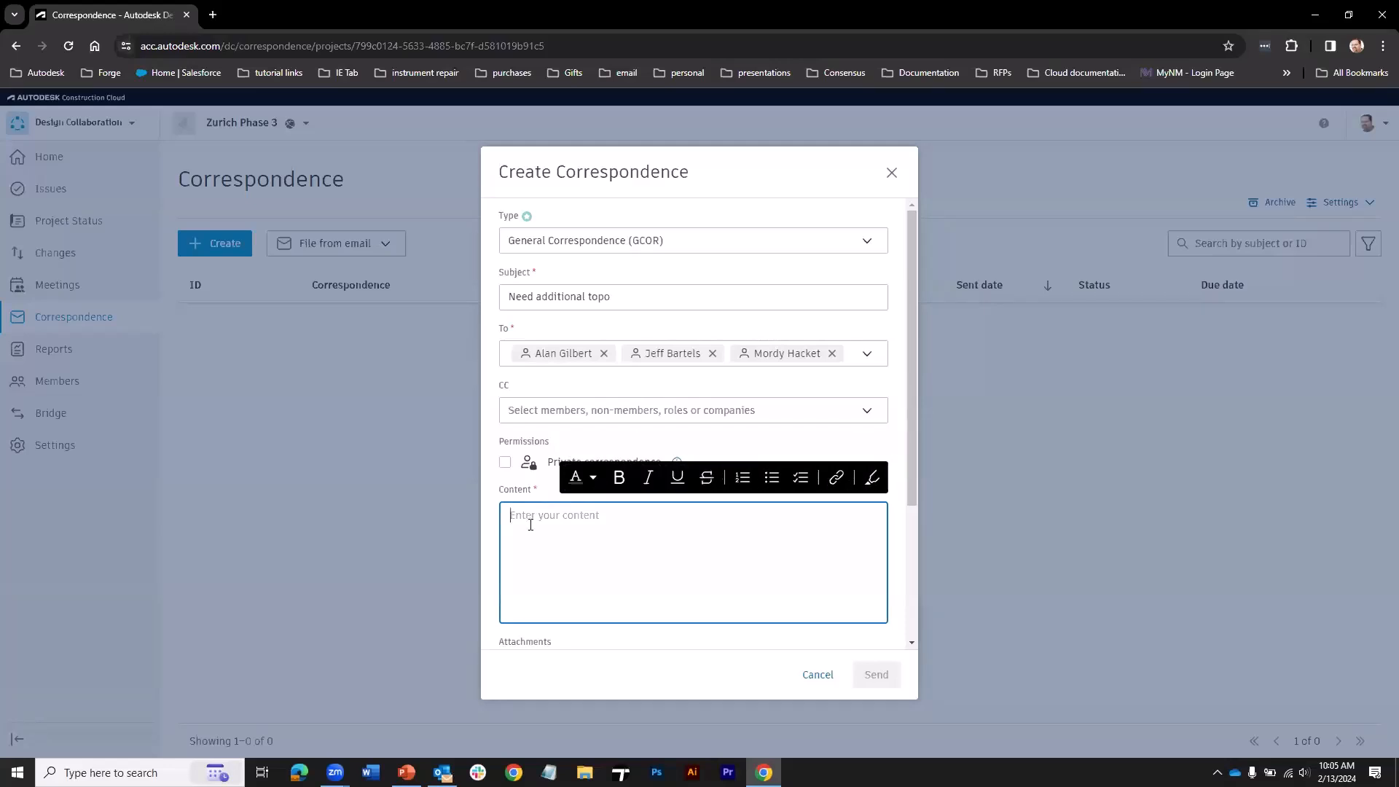
type("WE  need additional topo in the SW corner of site")
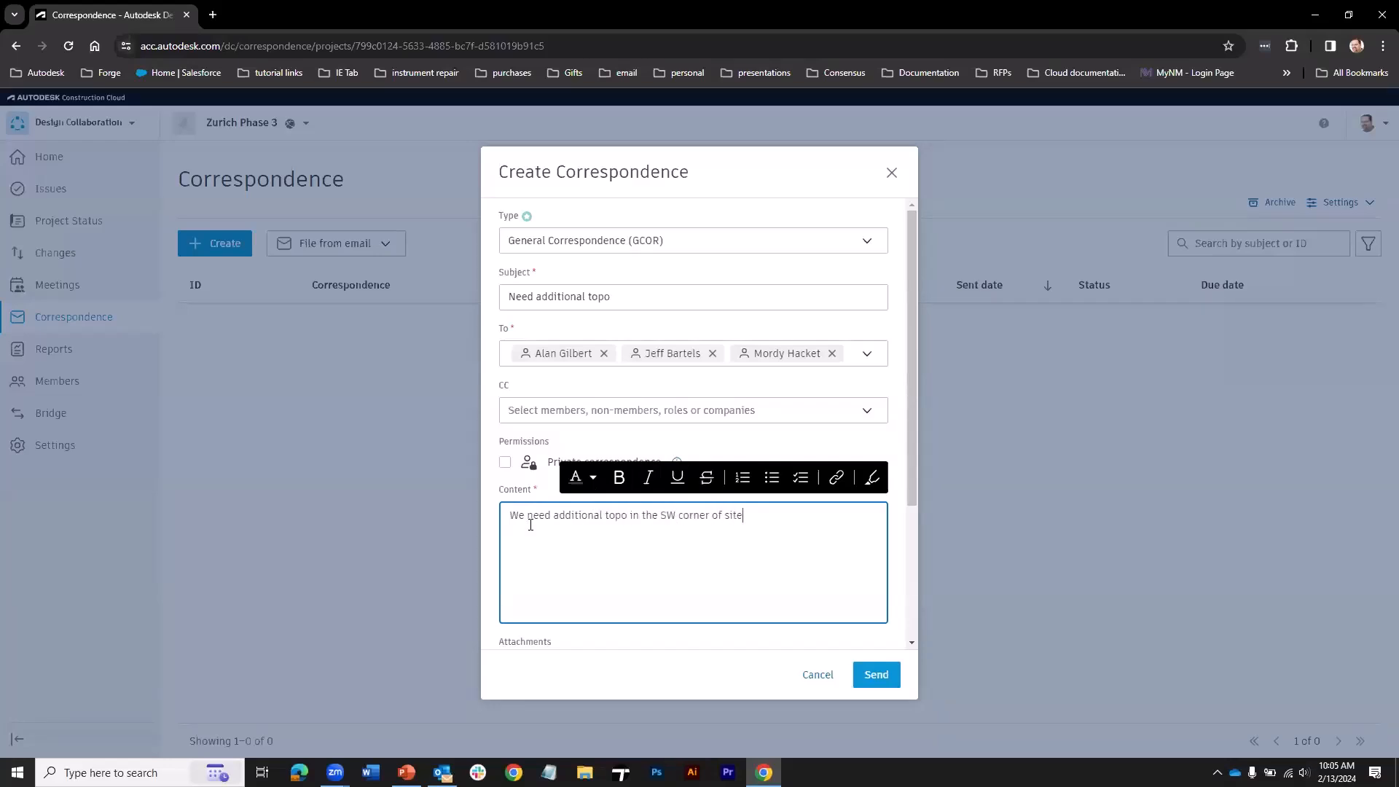
left_click_drag(918, 420, 914, 551)
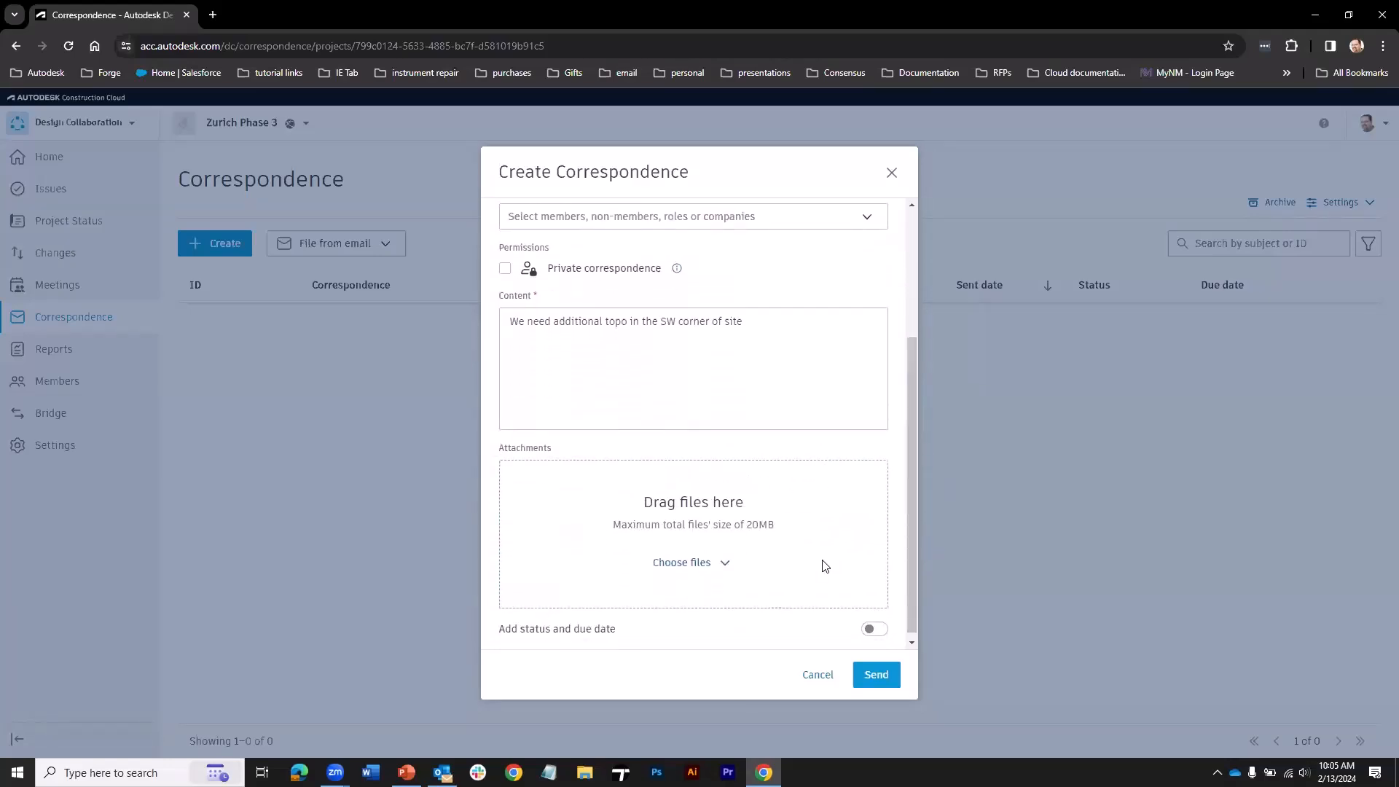
left_click(685, 568)
- Add a status and due date, keeping Open and 2/13/2024, and send the correspondence
left_click(873, 630)
left_click_drag(909, 557, 918, 628)
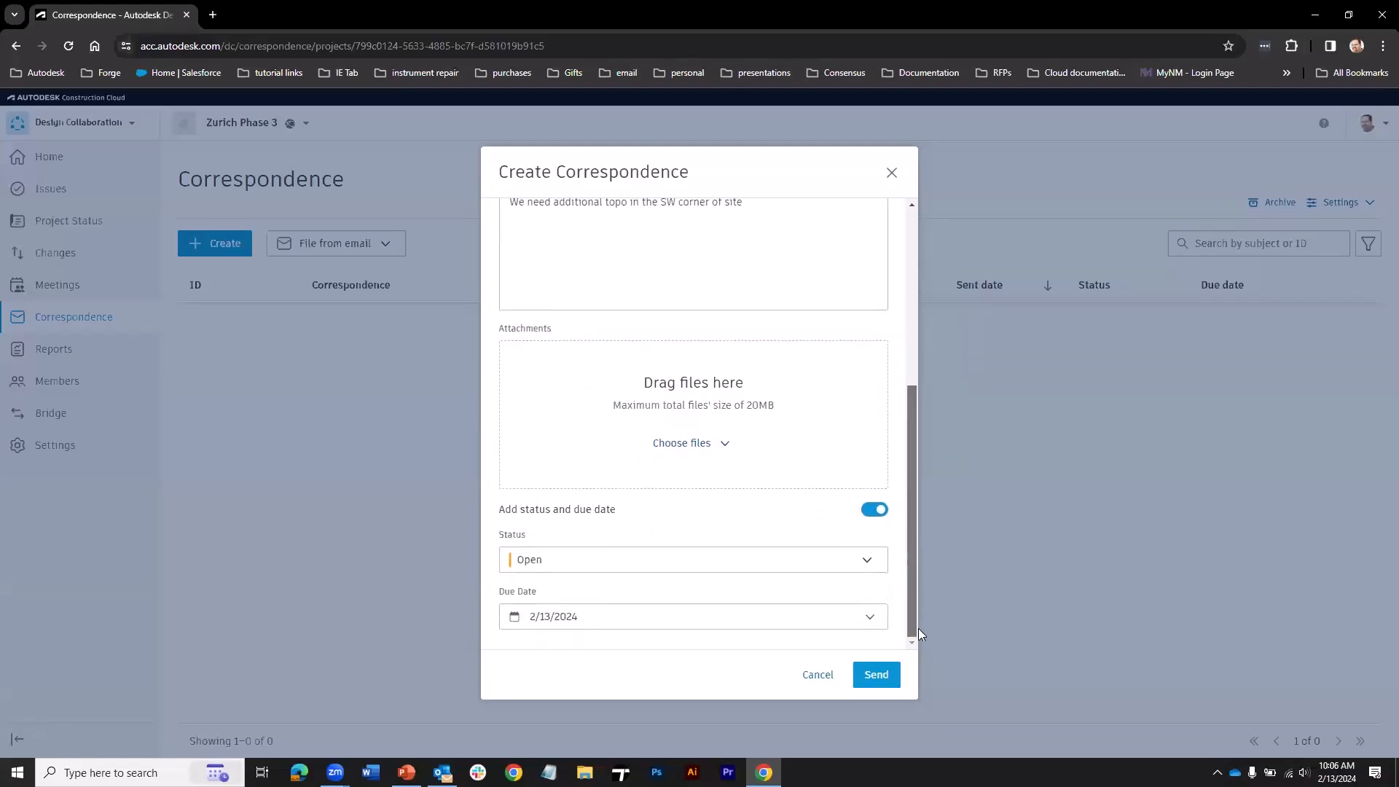
left_click(522, 563)
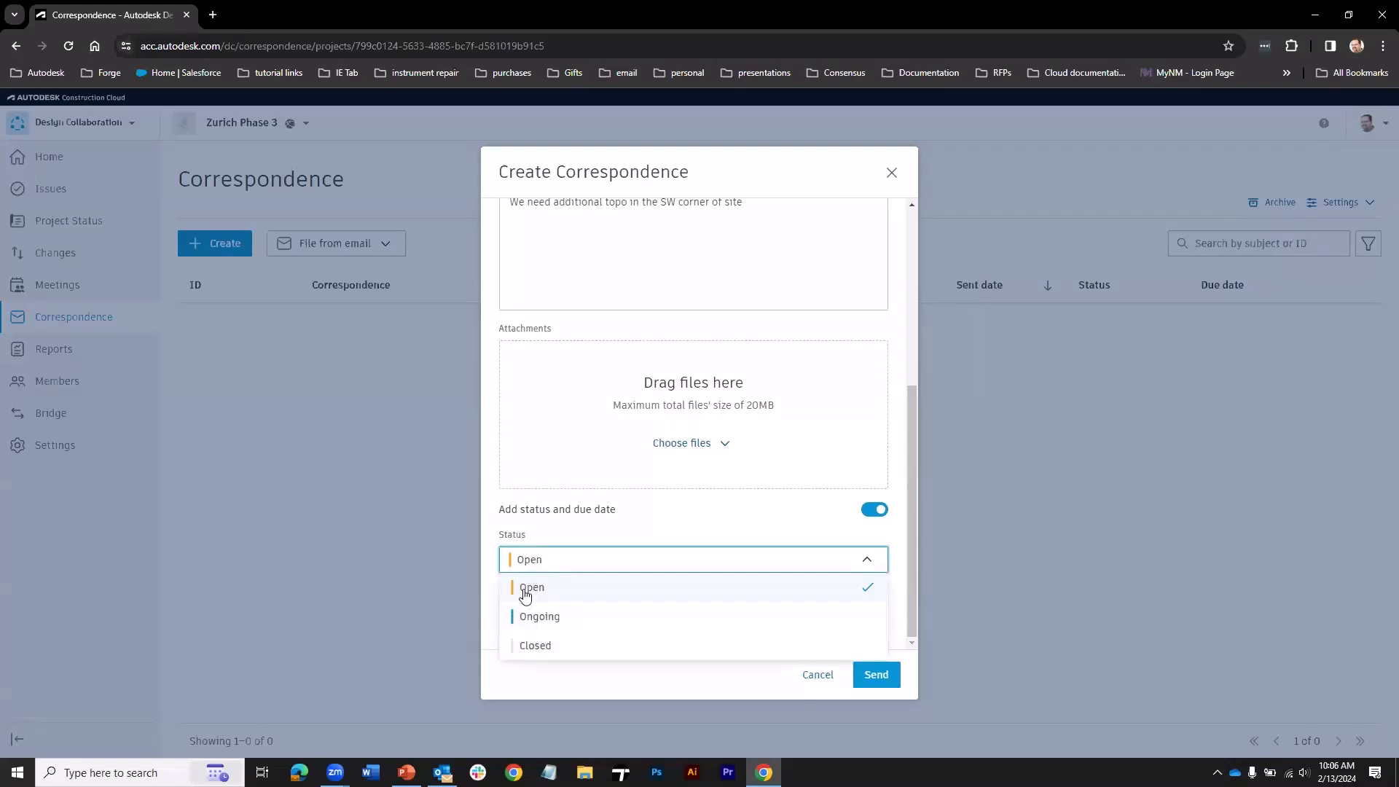
left_click(491, 565)
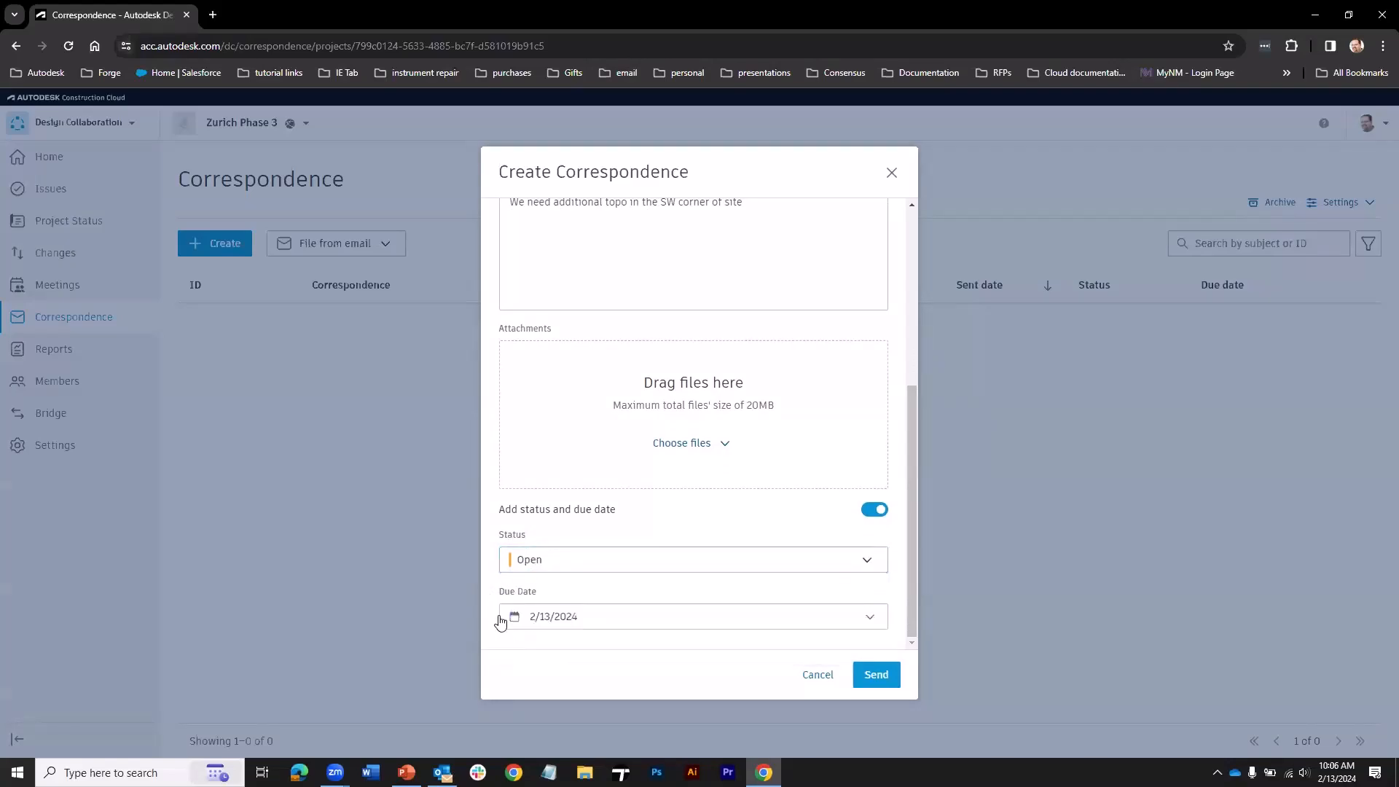
left_click(502, 620)
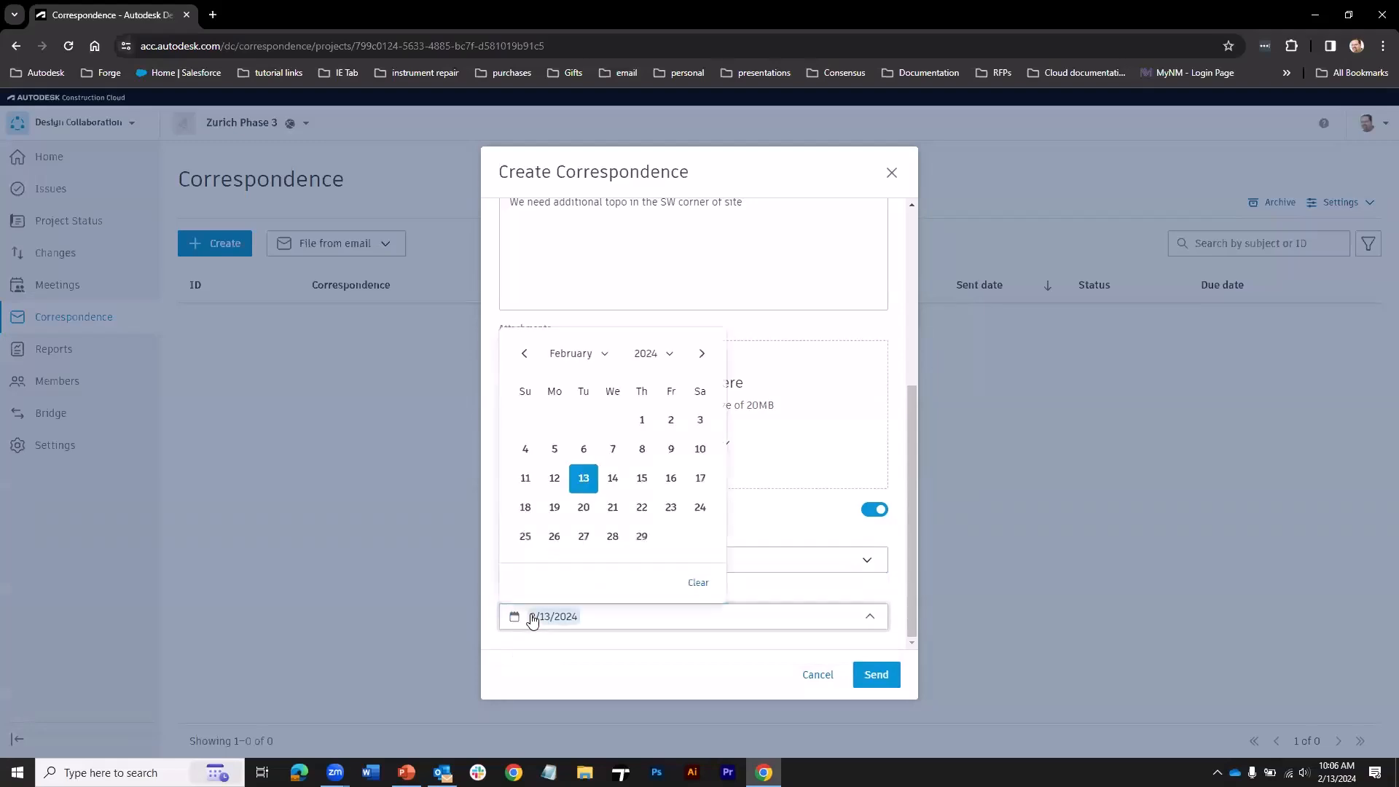
left_click(491, 599)
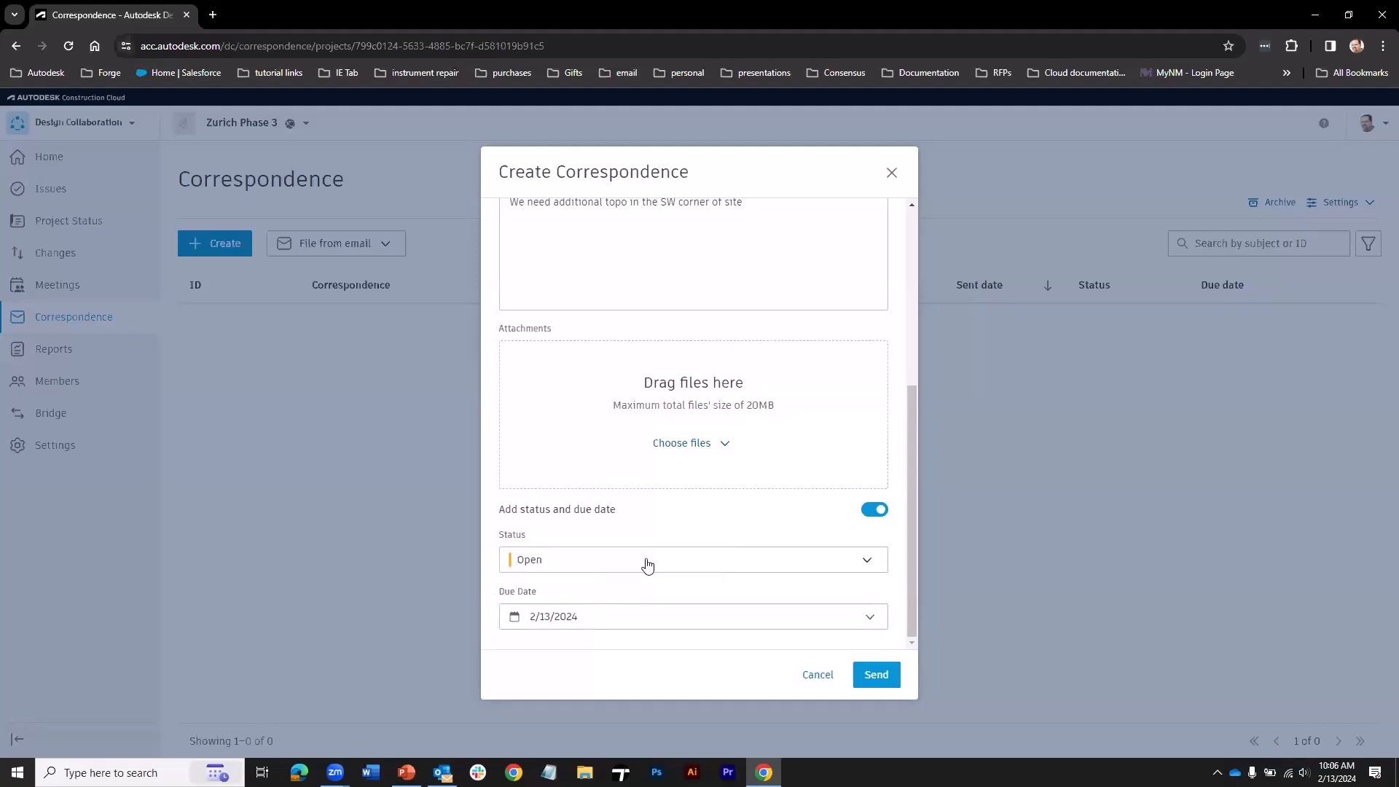
left_click(878, 675)
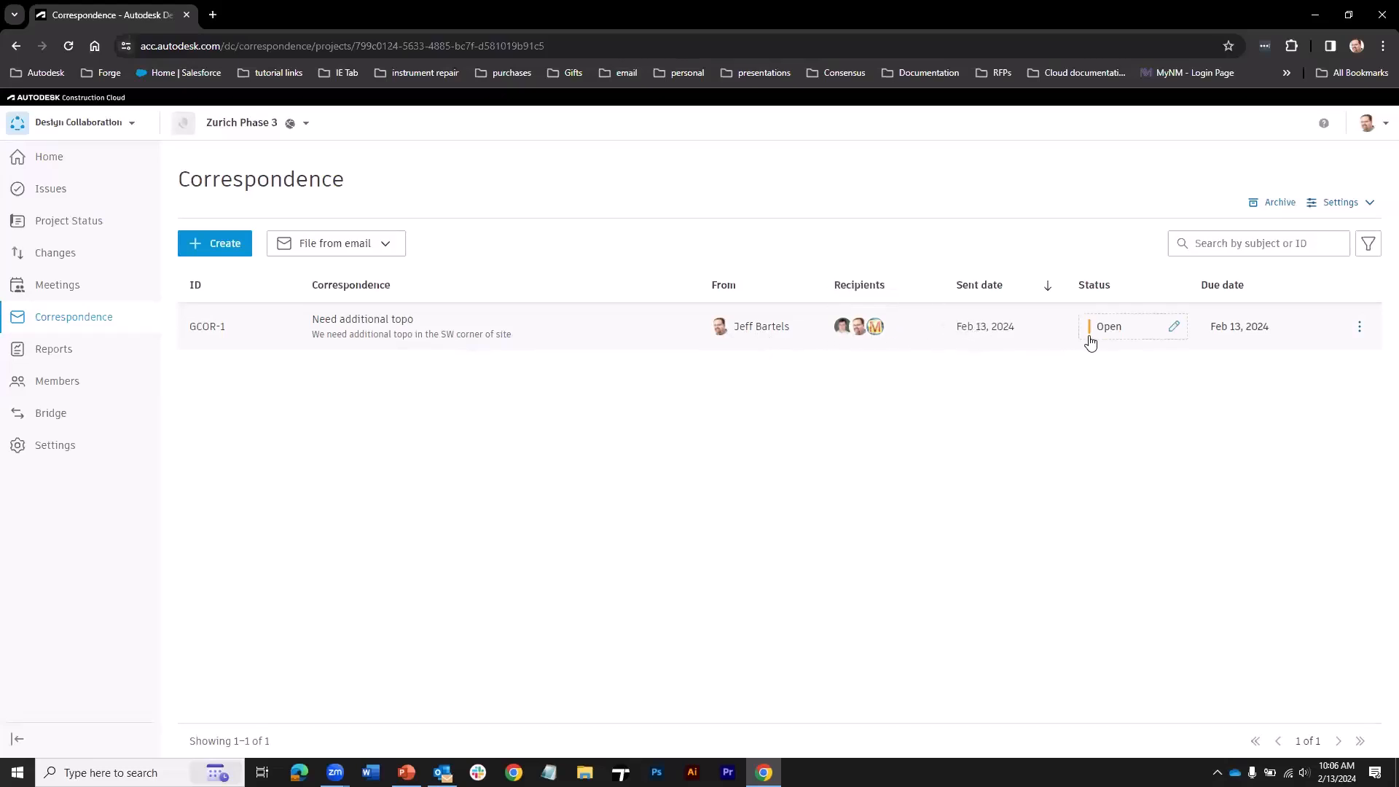
- Open the "Need additional topo" correspondence and add Corridor.dwg from the CAD Files folder as a file reference
left_click(378, 327)
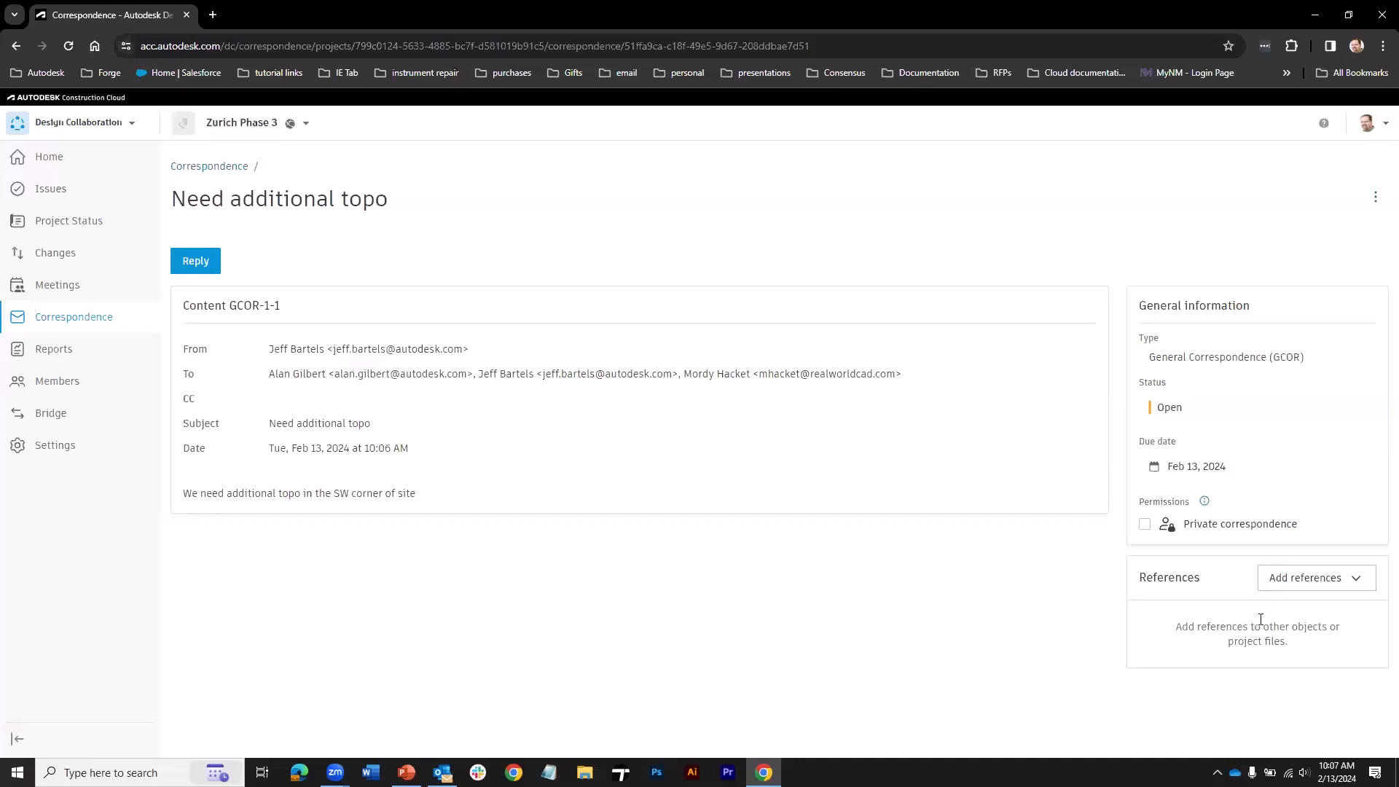
left_click(1298, 584)
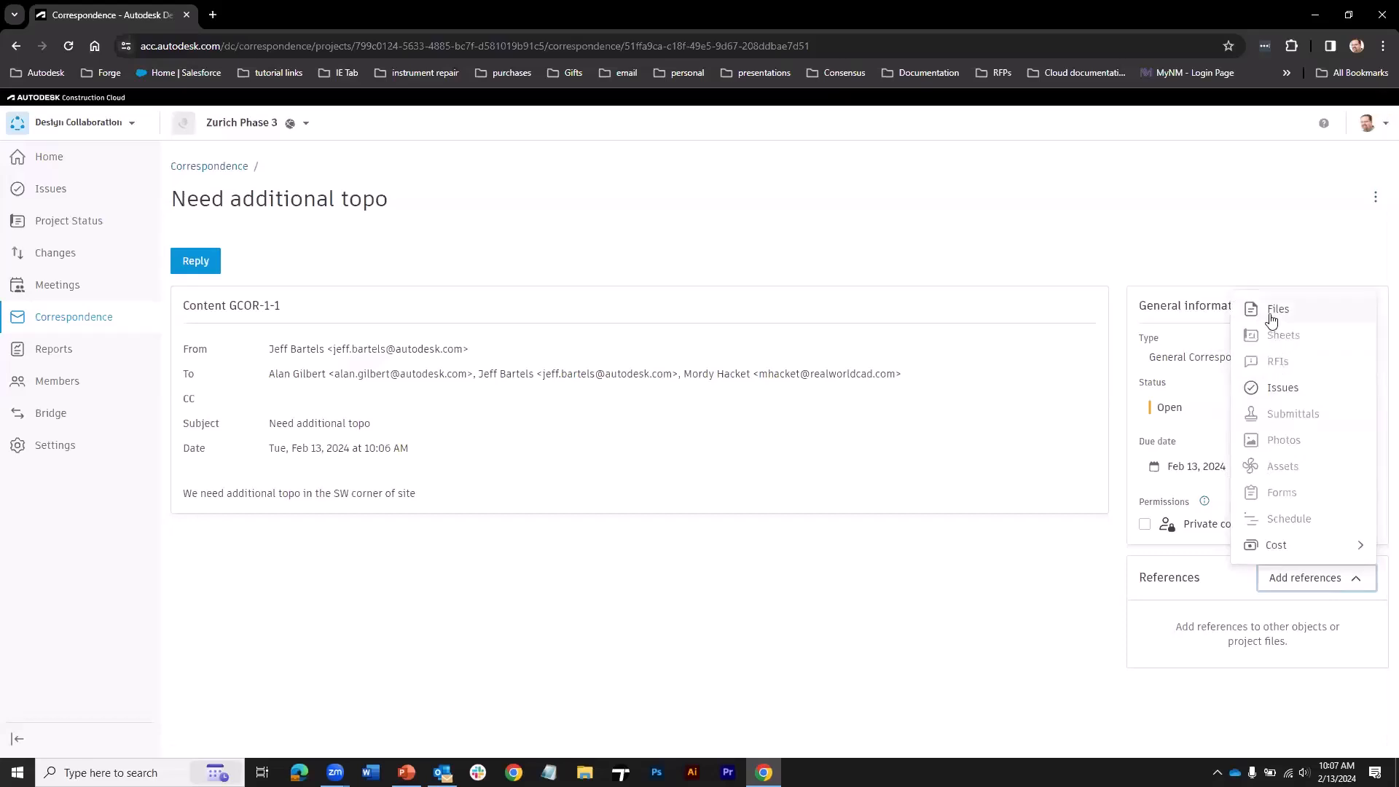
left_click(1270, 310)
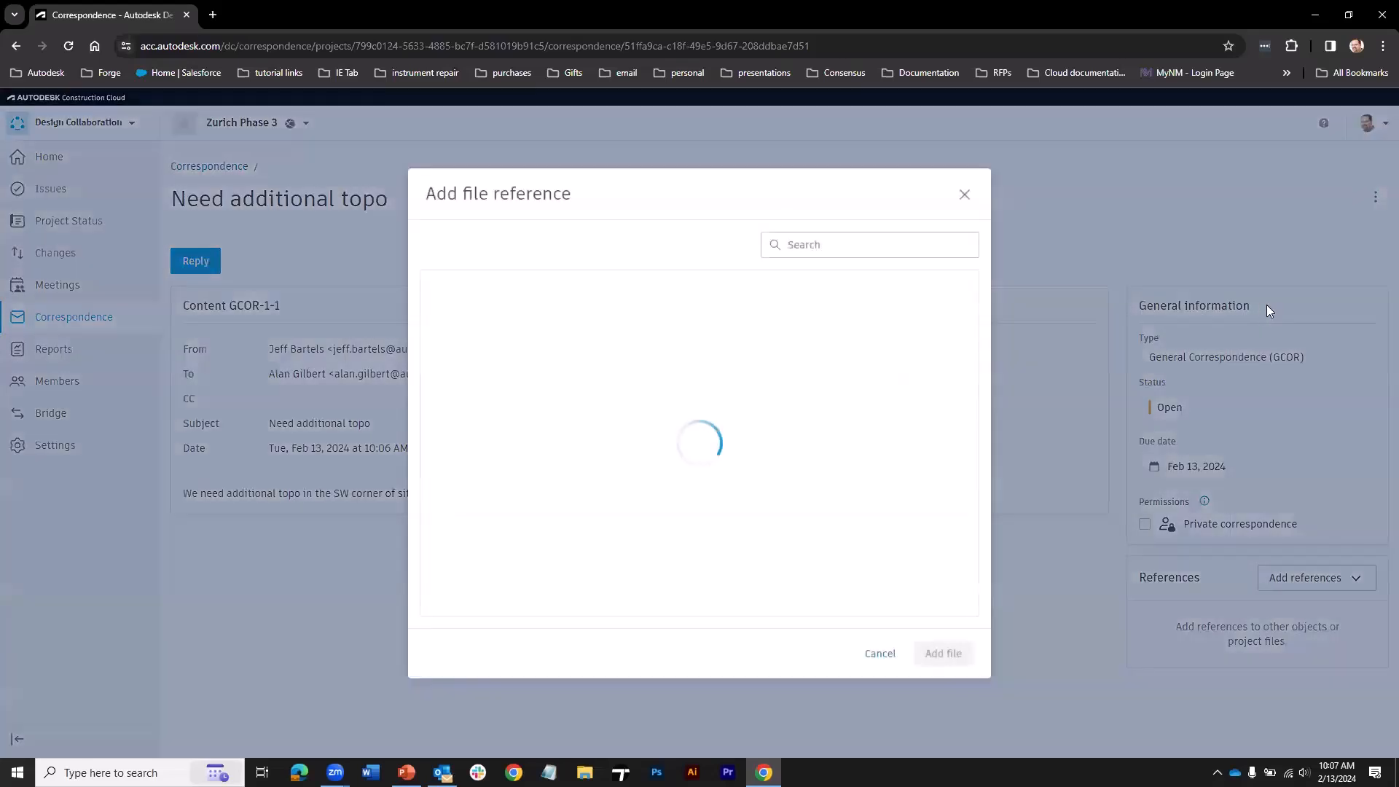
left_click(441, 288)
left_click(461, 358)
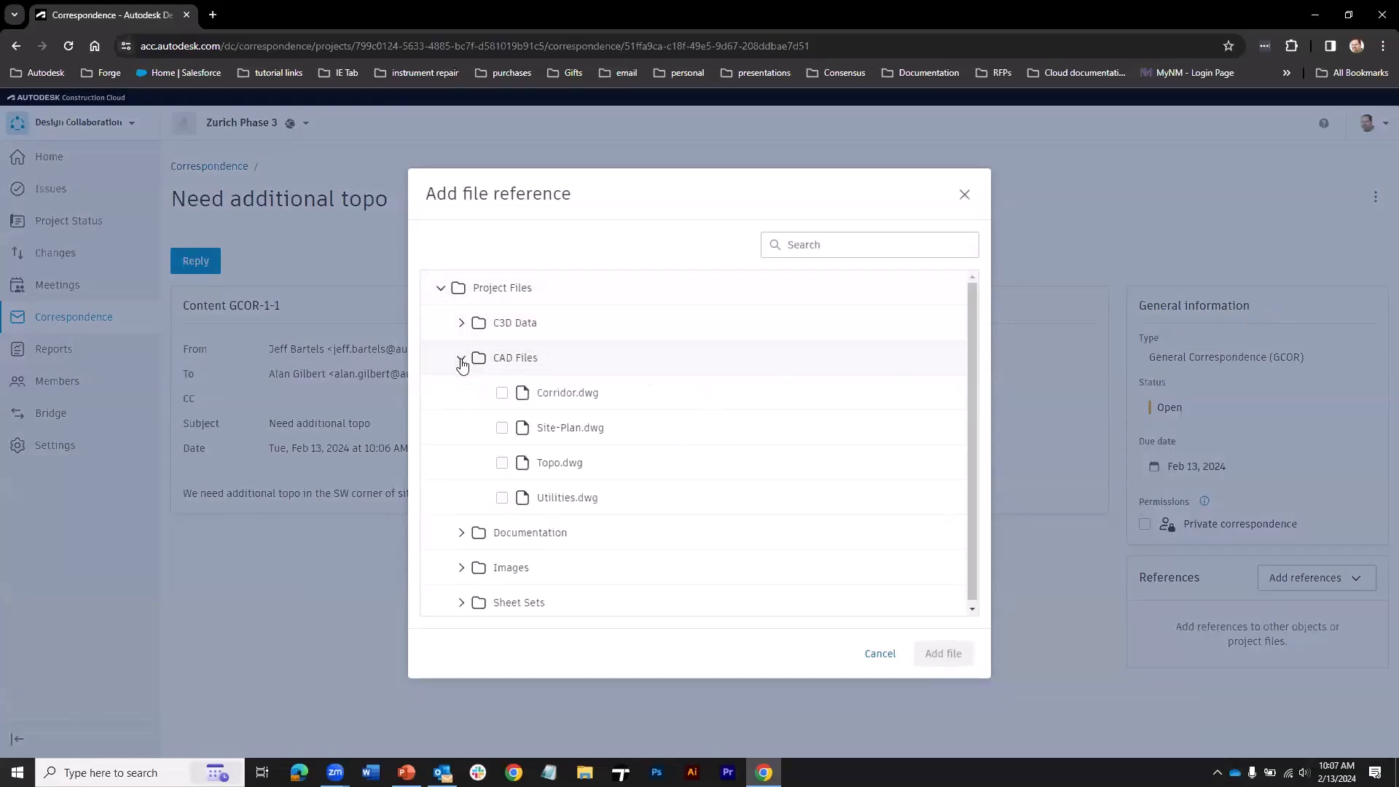
left_click(502, 393)
left_click(938, 655)
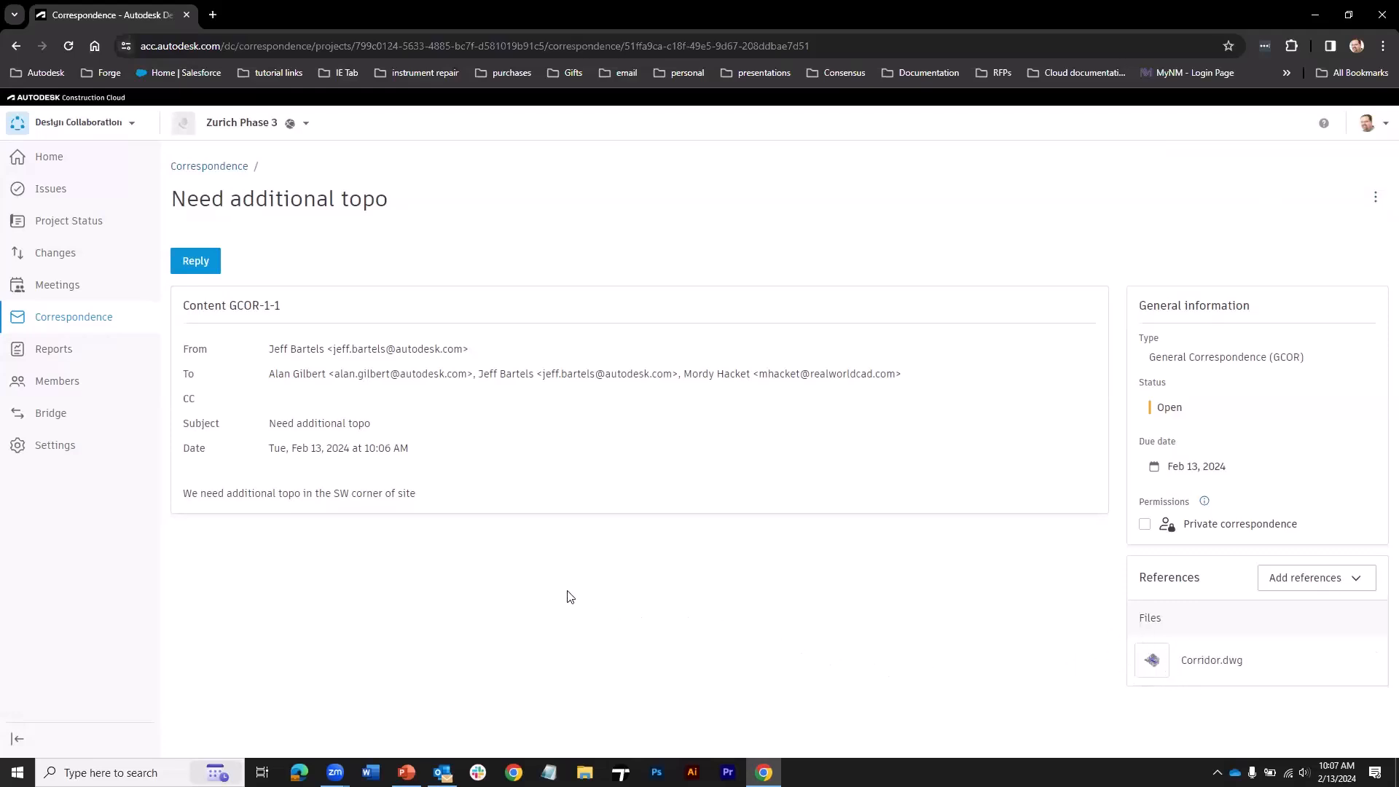
- In the Correspondence settings, create a correspondence type titled "sample" with the initials "samp"
left_click(217, 168)
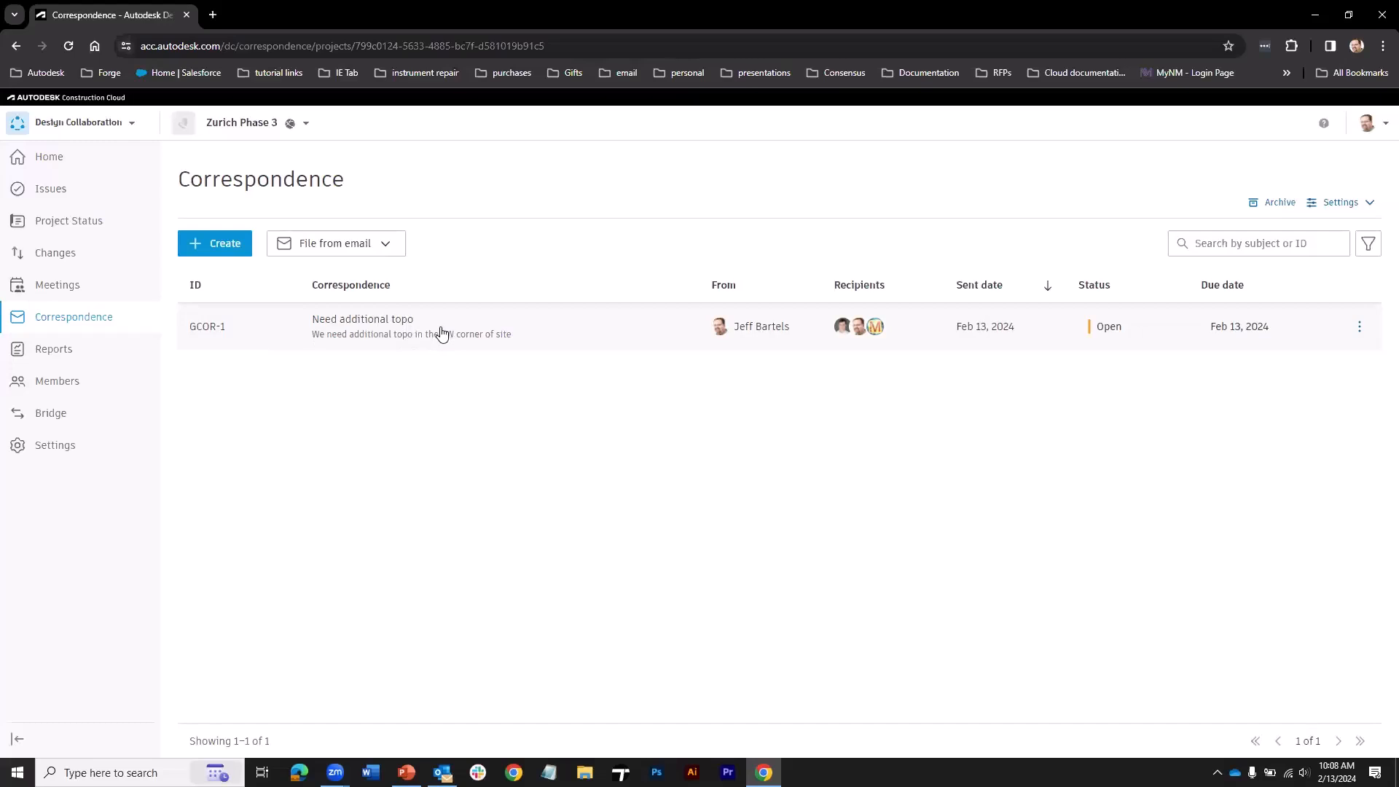
left_click(1325, 207)
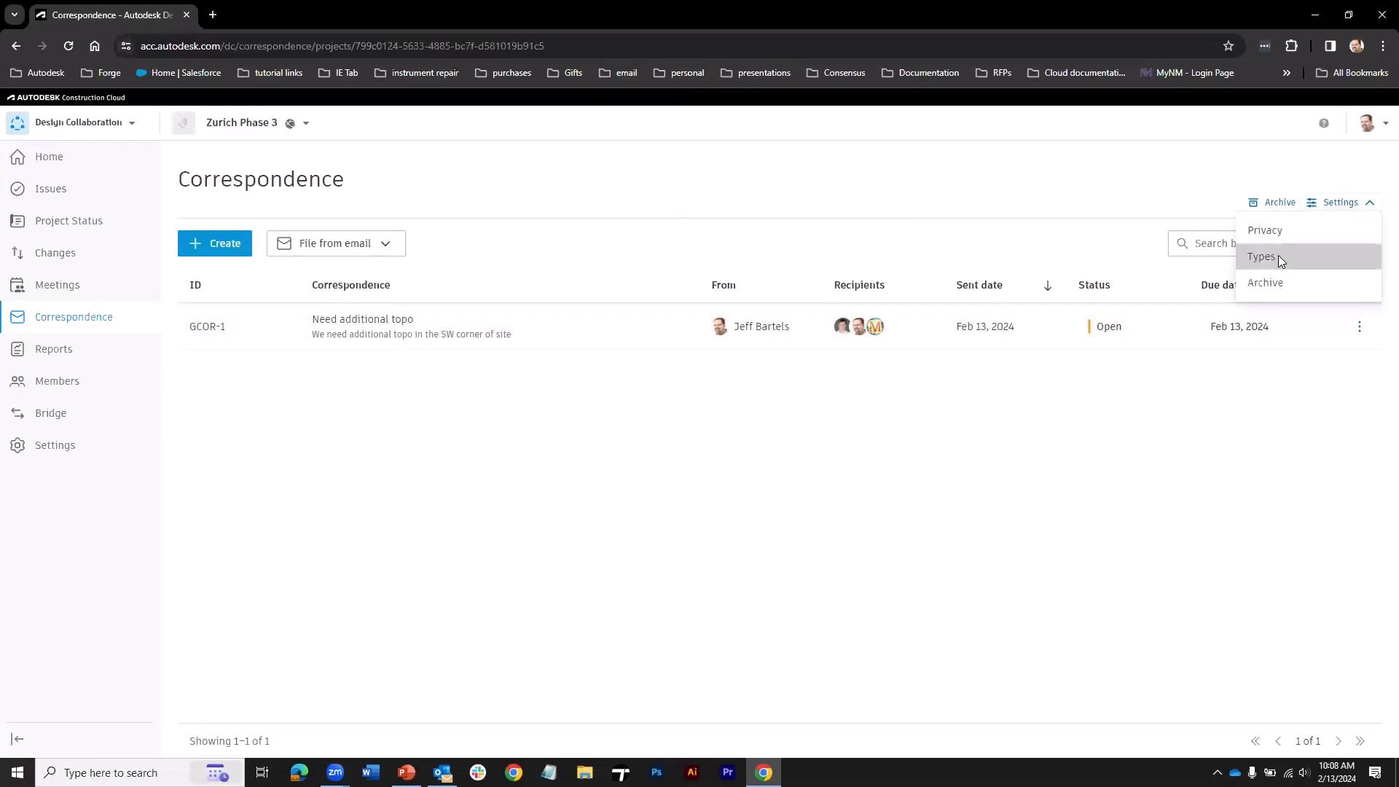
left_click(1279, 257)
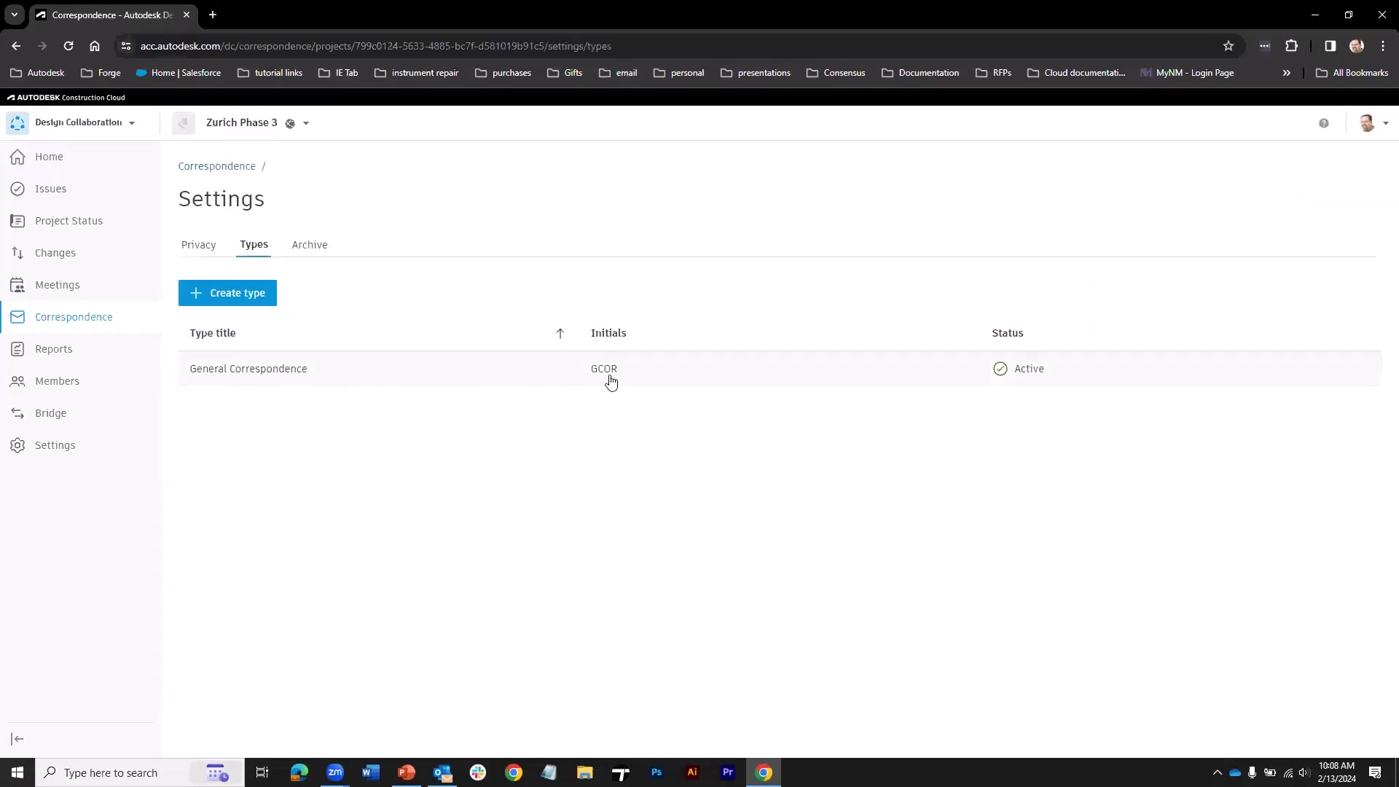
left_click(250, 293)
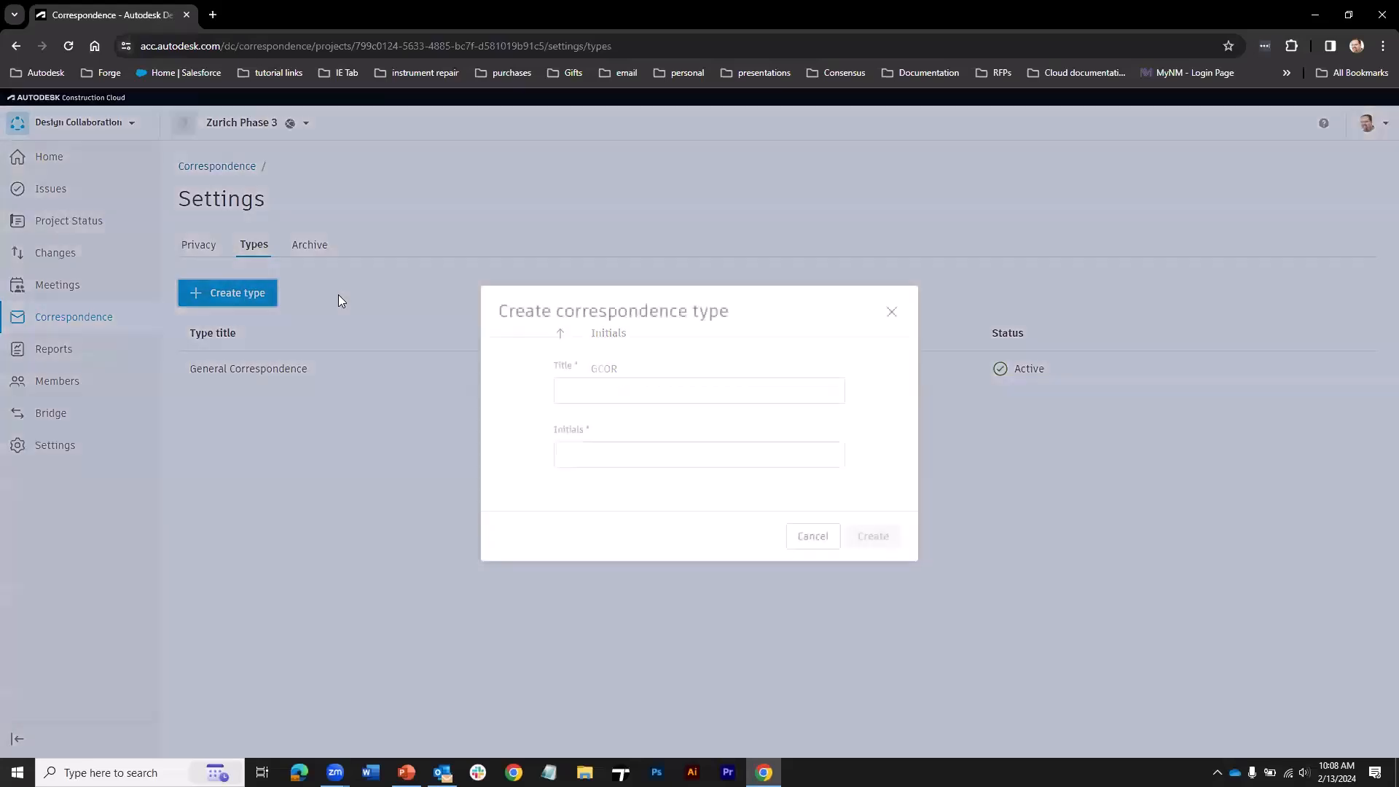
left_click(556, 388)
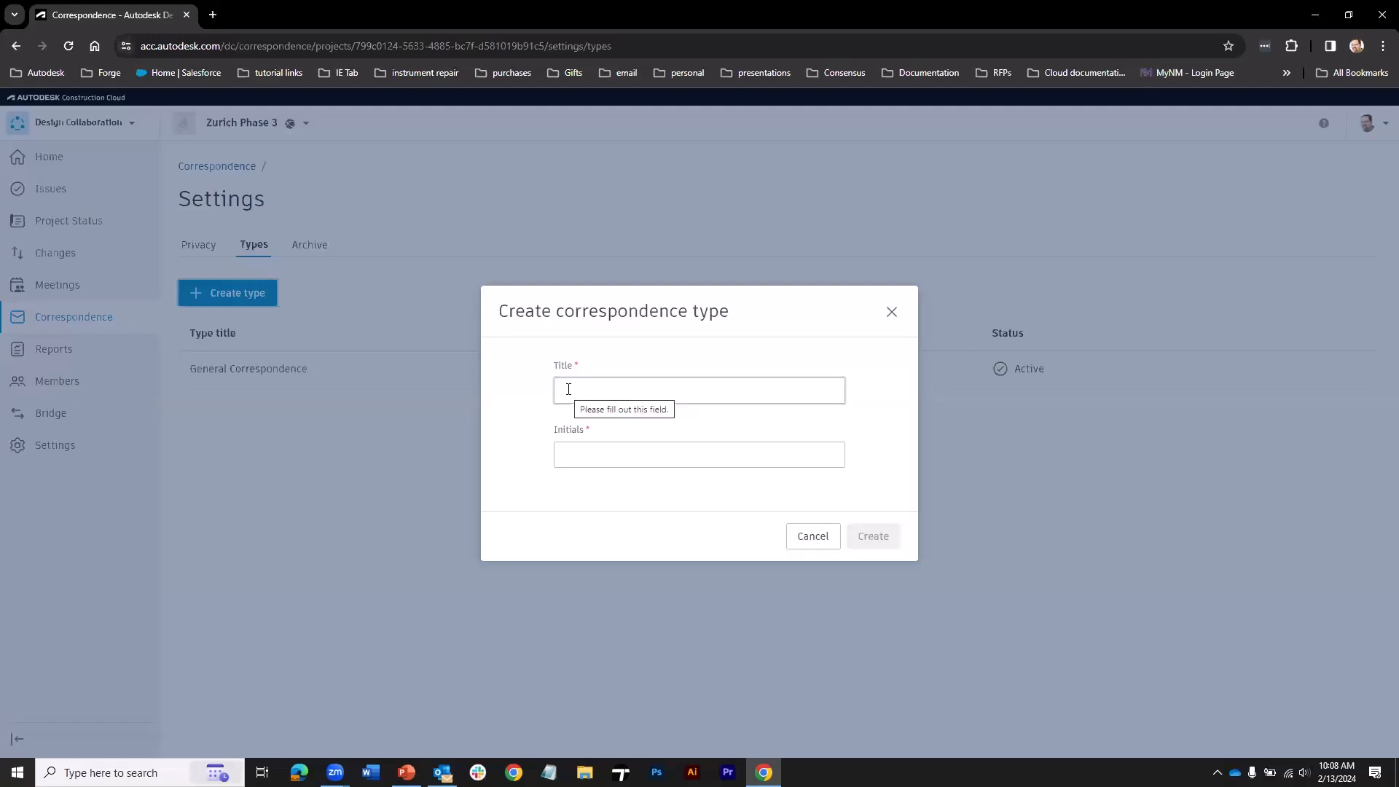
left_click(569, 390)
type("samle")
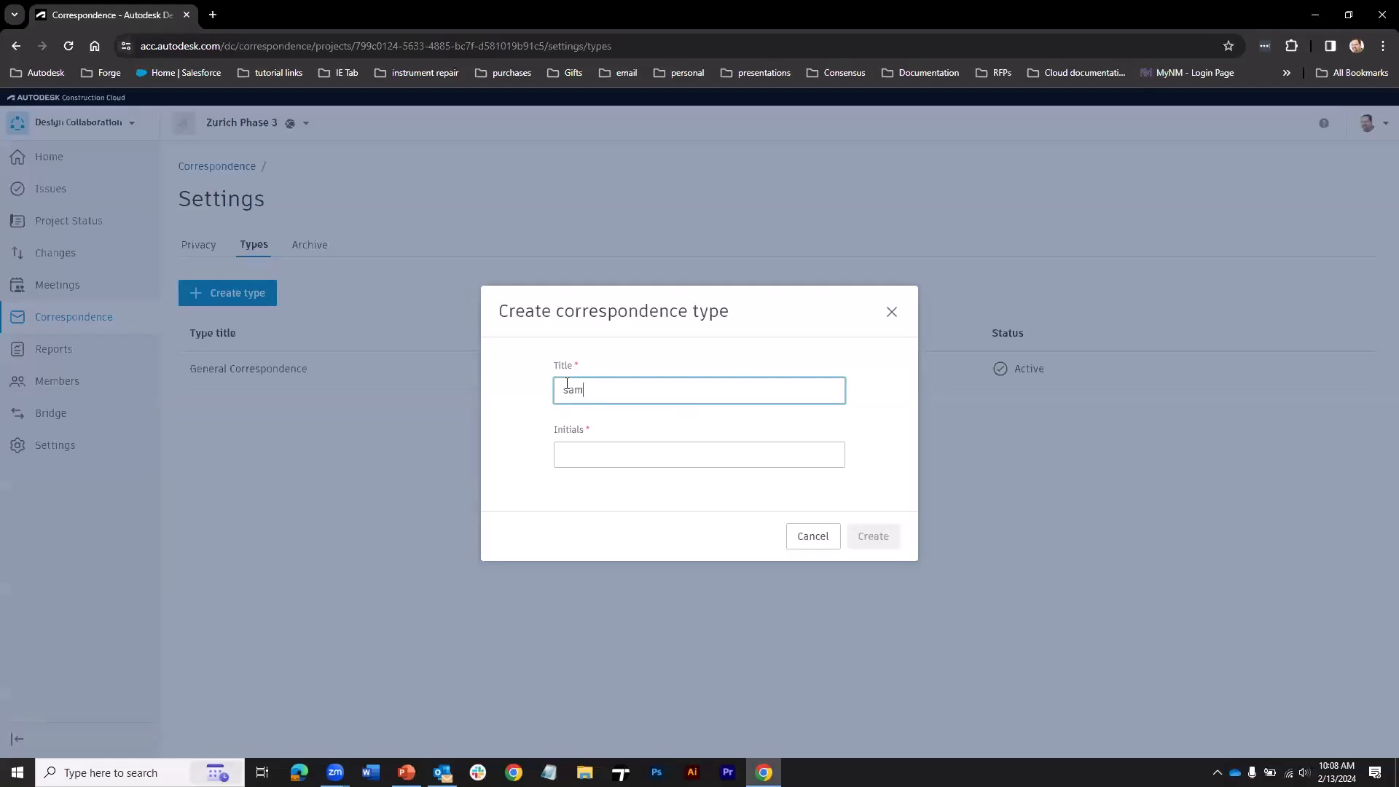
left_click(581, 453)
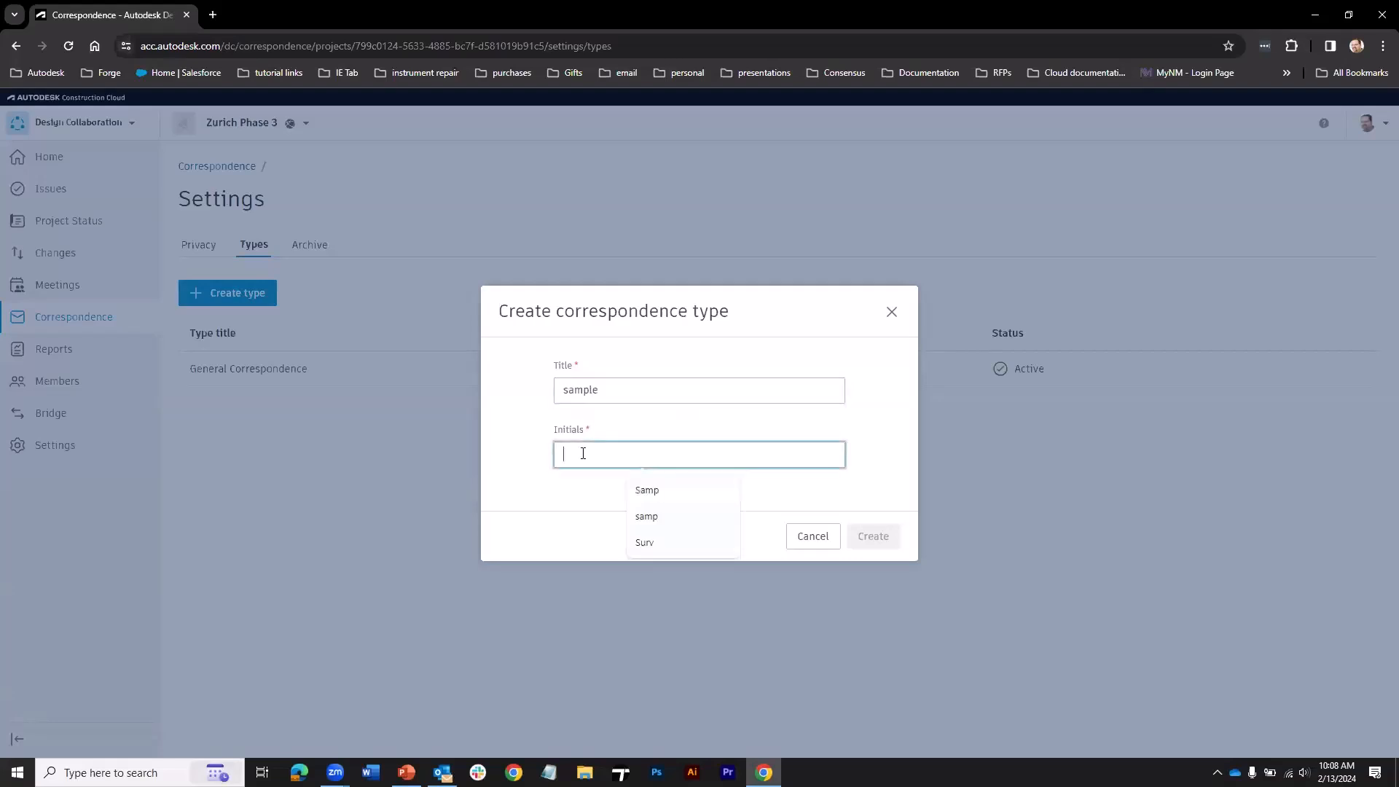
left_click(644, 516)
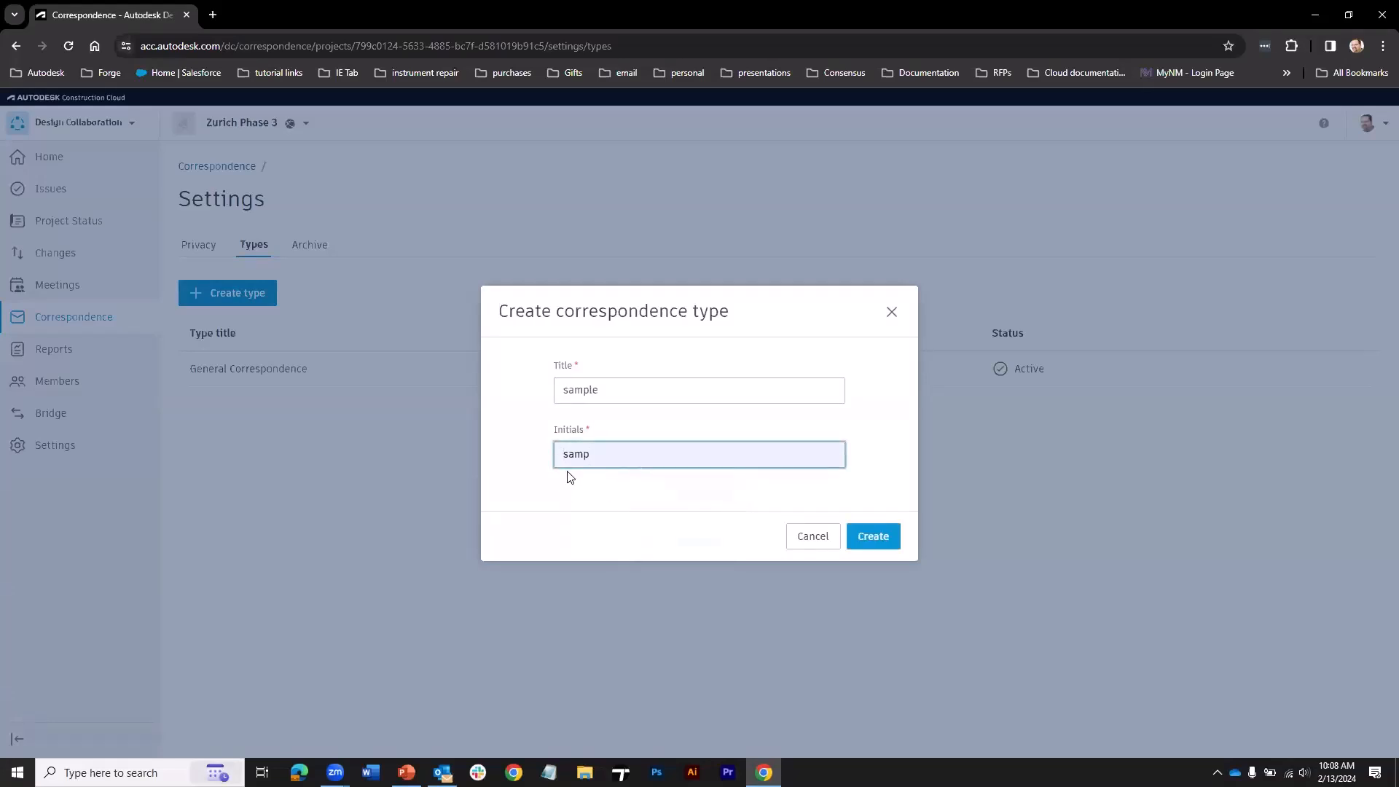
left_click(869, 537)
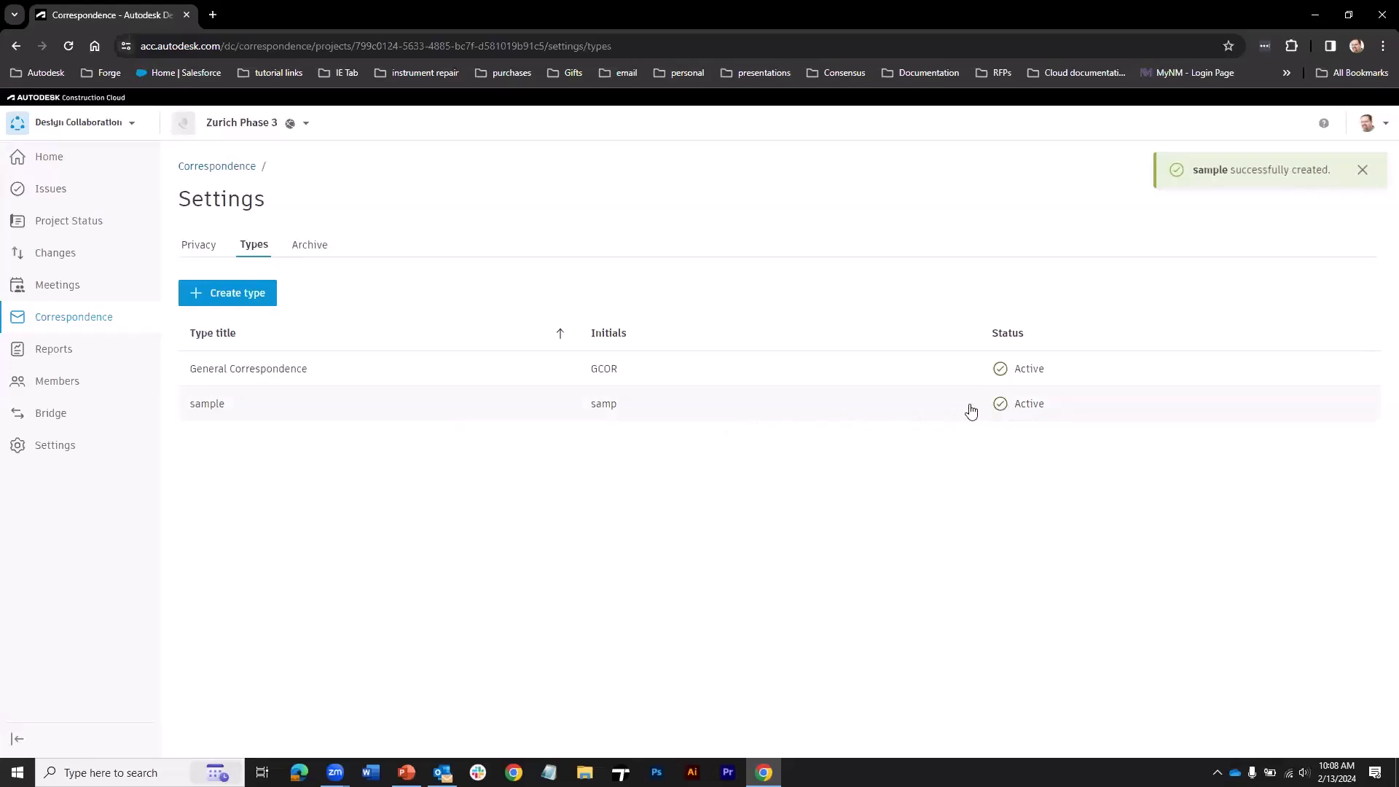
- Open the "sample" type for editing and check its status options, leaving it Active
left_click(883, 407)
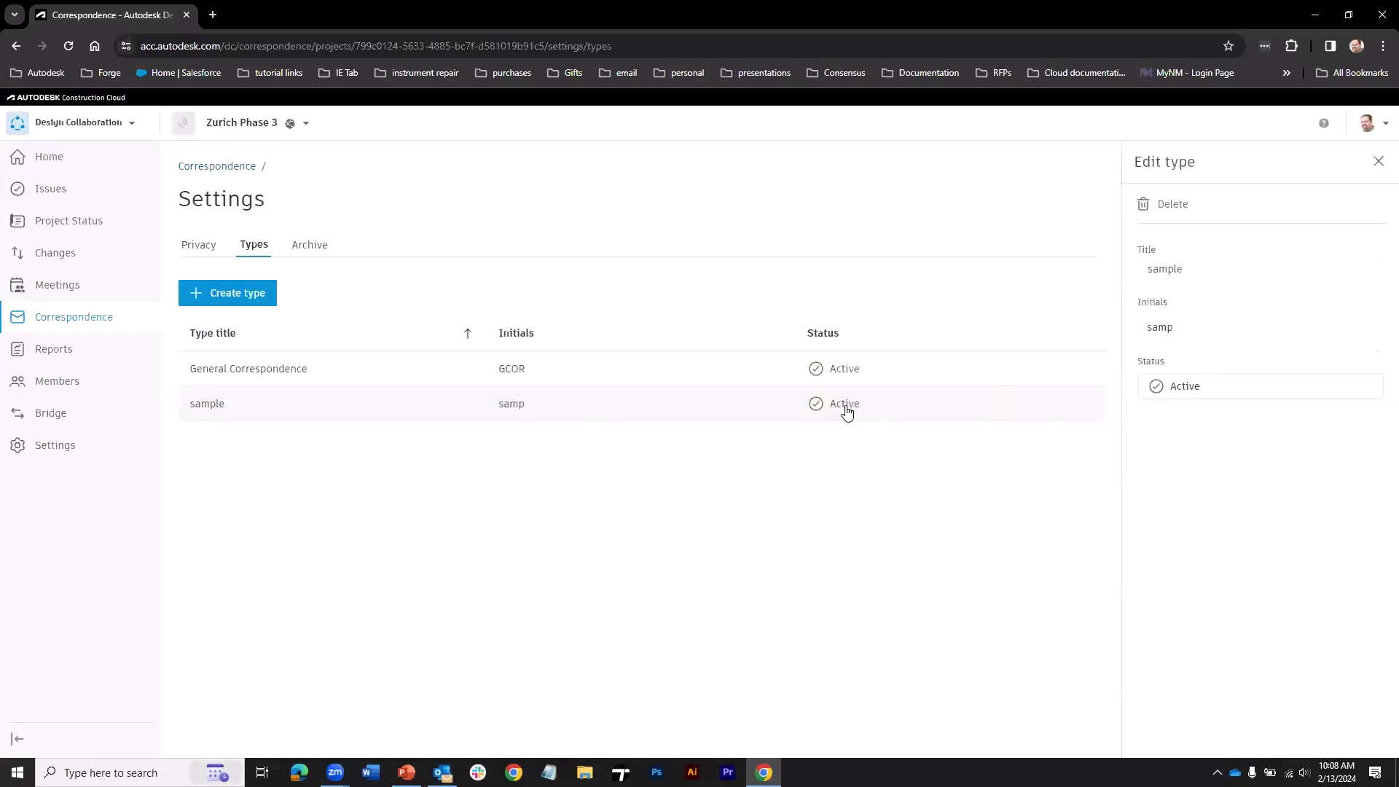
left_click(1207, 386)
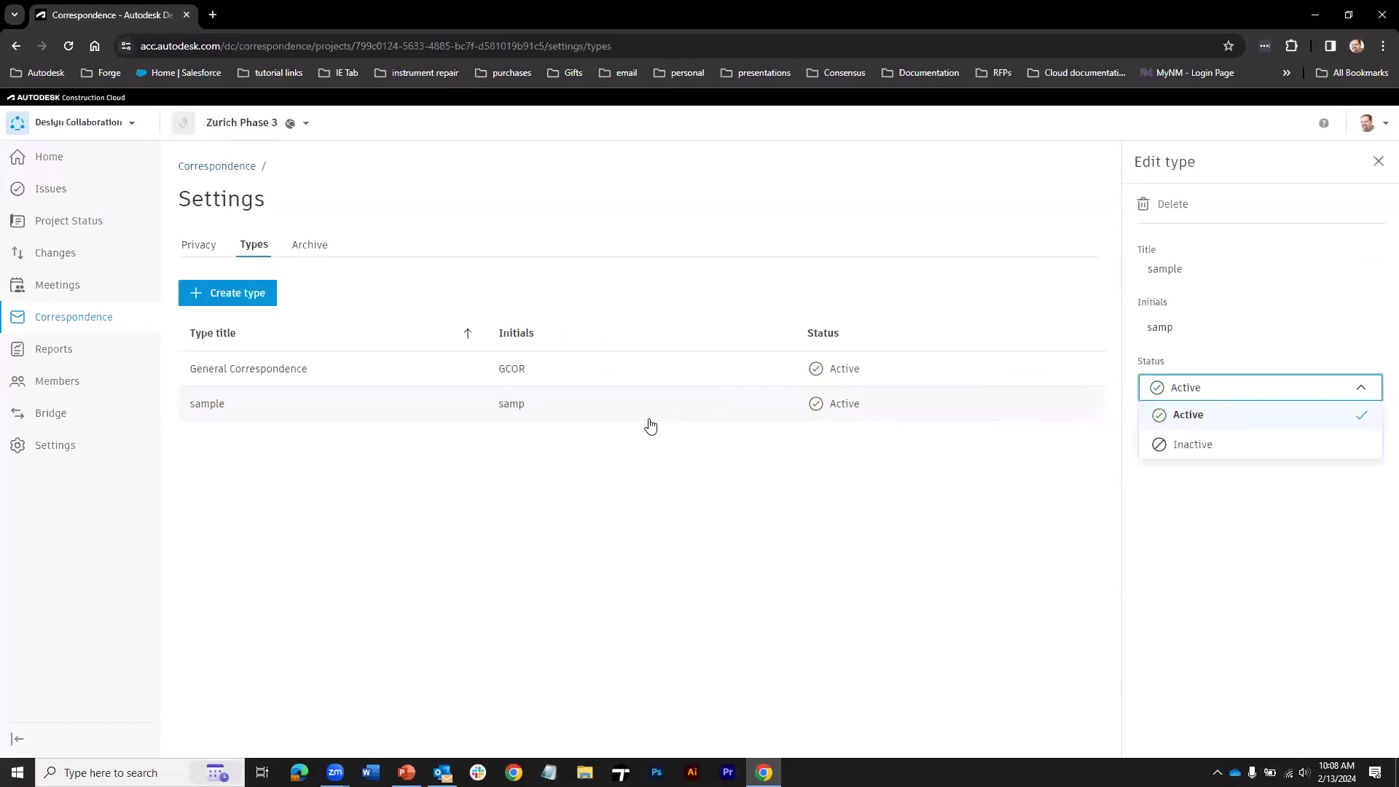
left_click(626, 462)
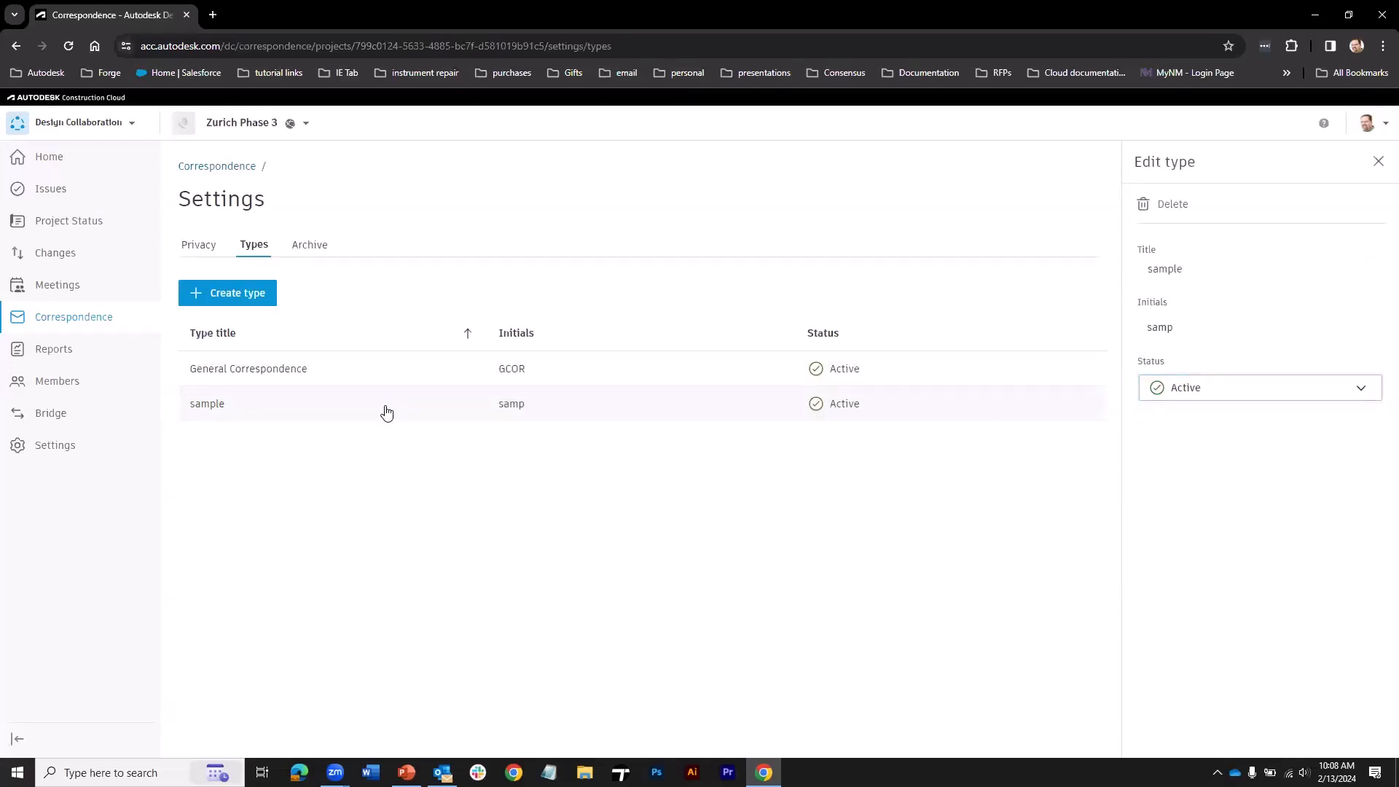
- Return to the correspondence list, check the types available for a new correspondence, and close the form without creating one
left_click(227, 167)
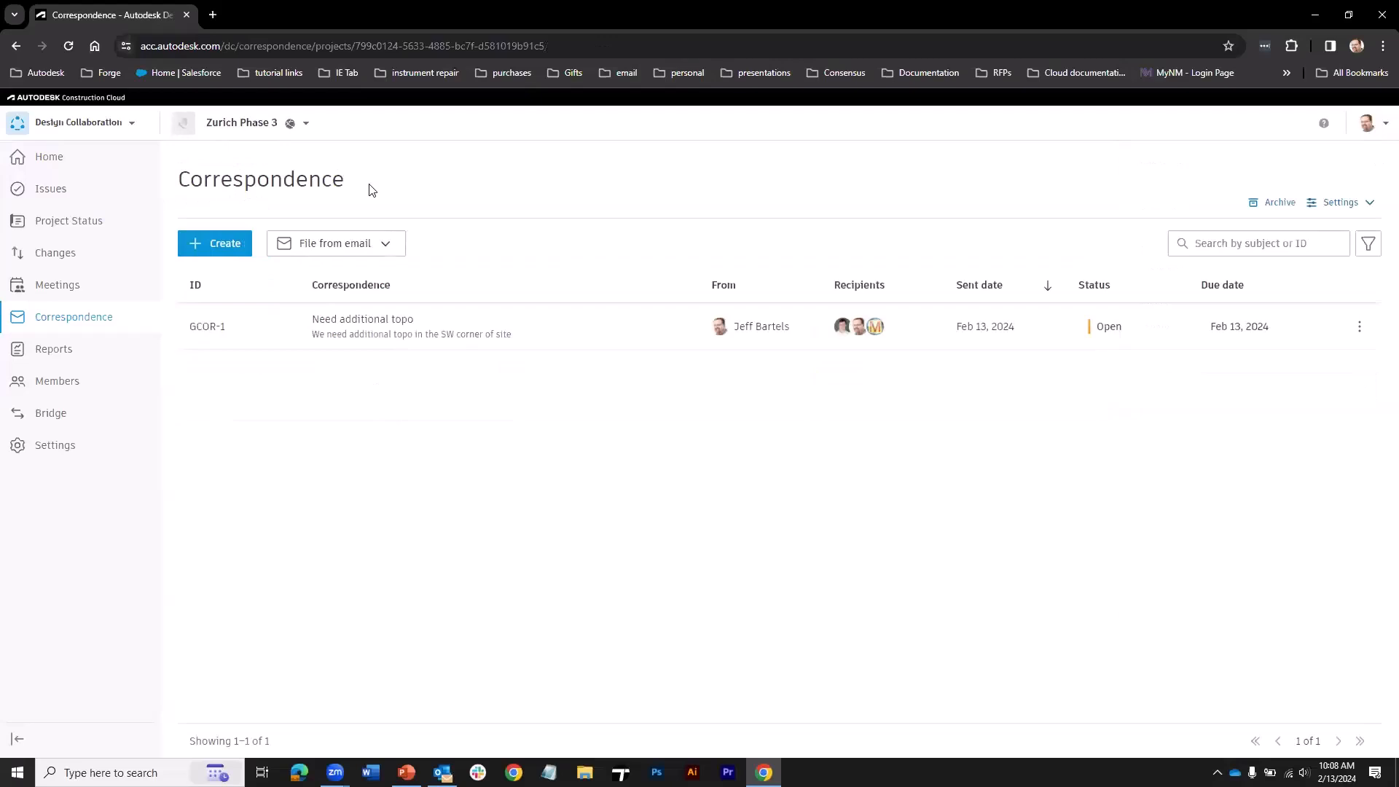
left_click(222, 245)
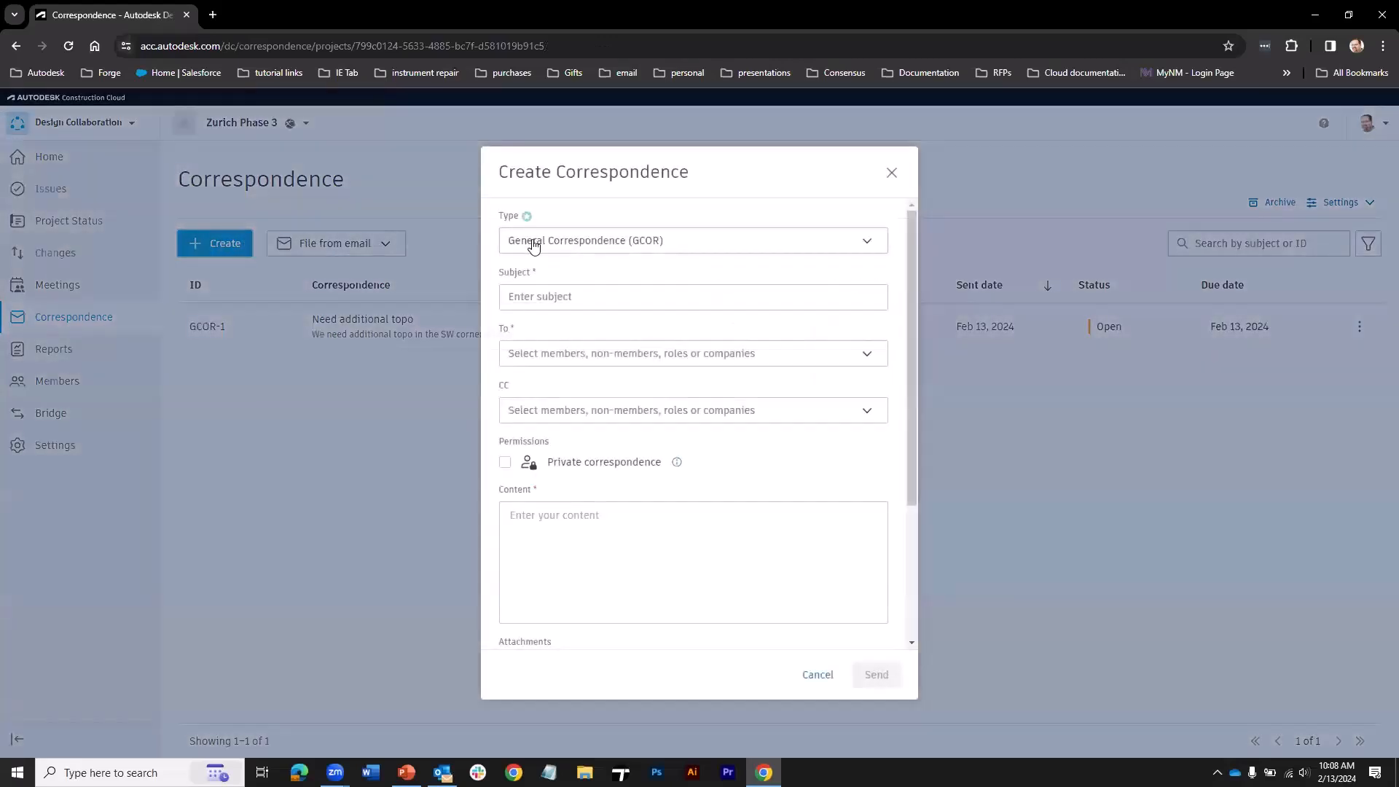
left_click(524, 242)
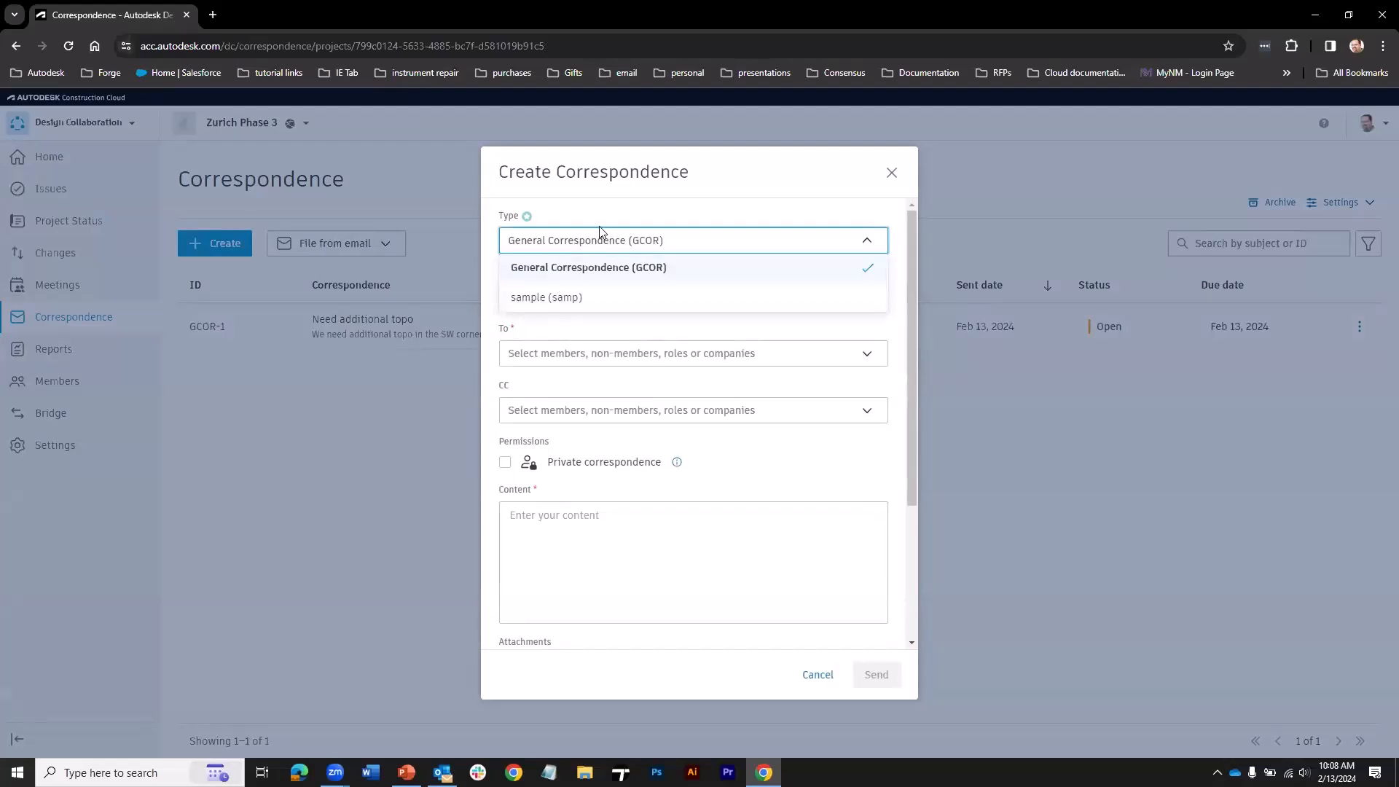
left_click(892, 172)
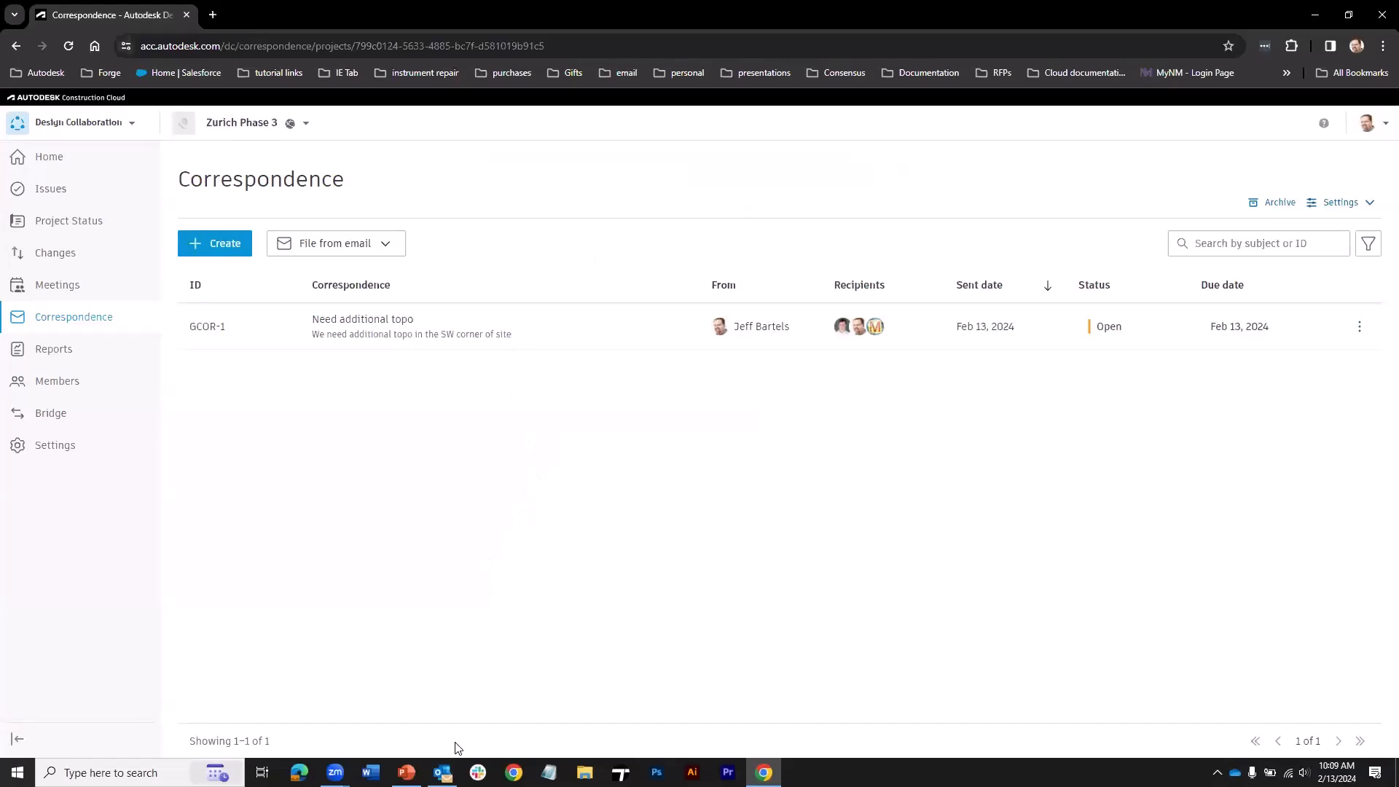
- Switch to Outlook, read the "Need additional topo" notification email, view its linked correspondence in the browser and close that page
left_click(442, 773)
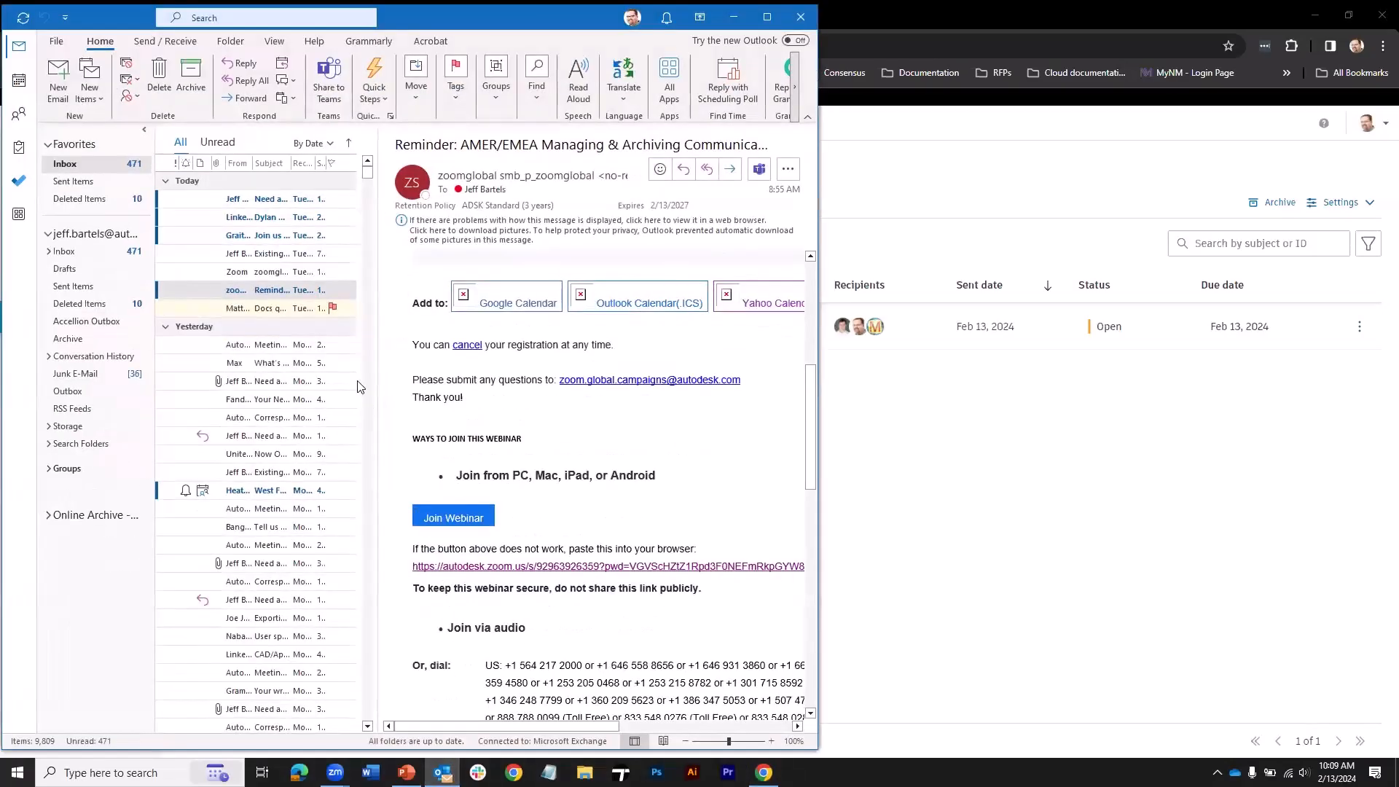
left_click(268, 201)
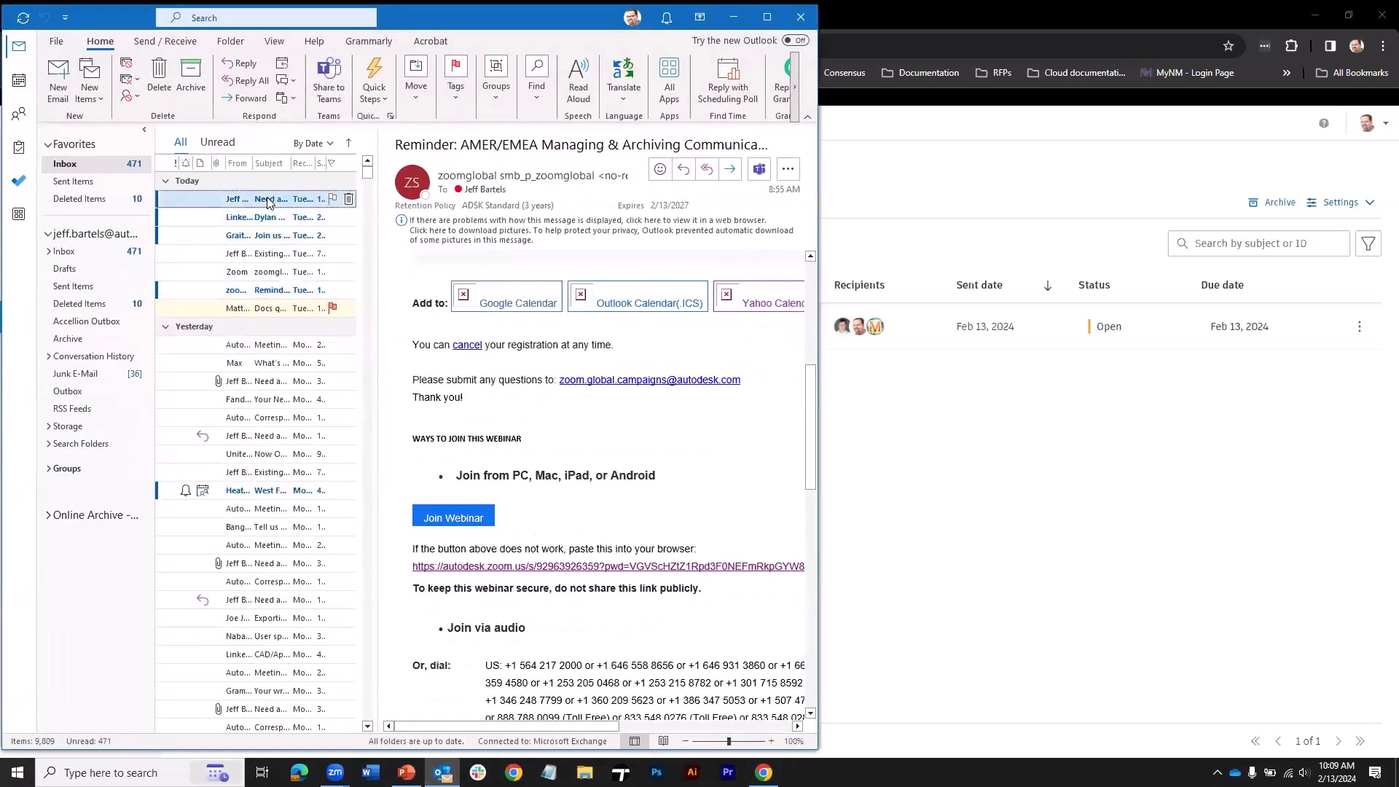
double_click(268, 198)
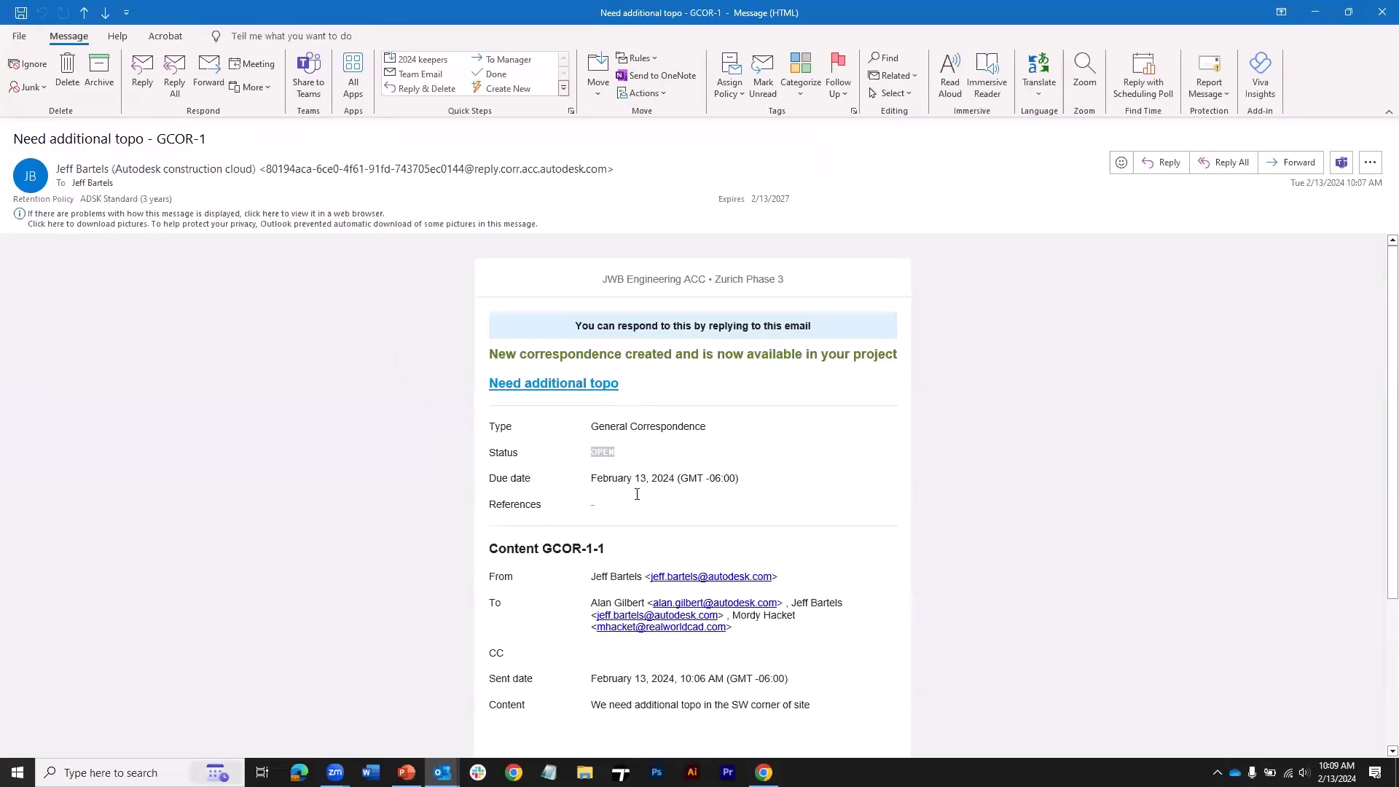
scroll(637, 494, "down", 1)
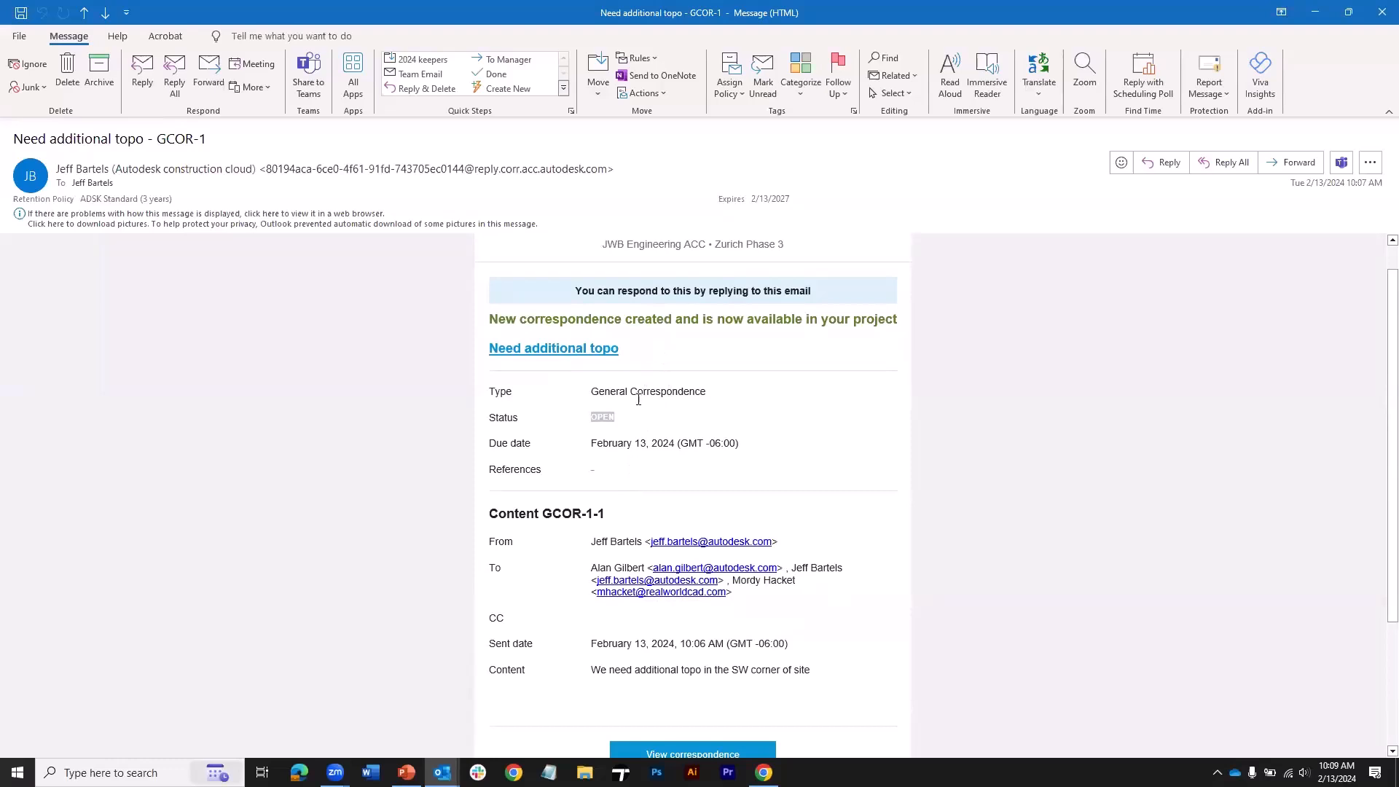
scroll(638, 478, "down", 2)
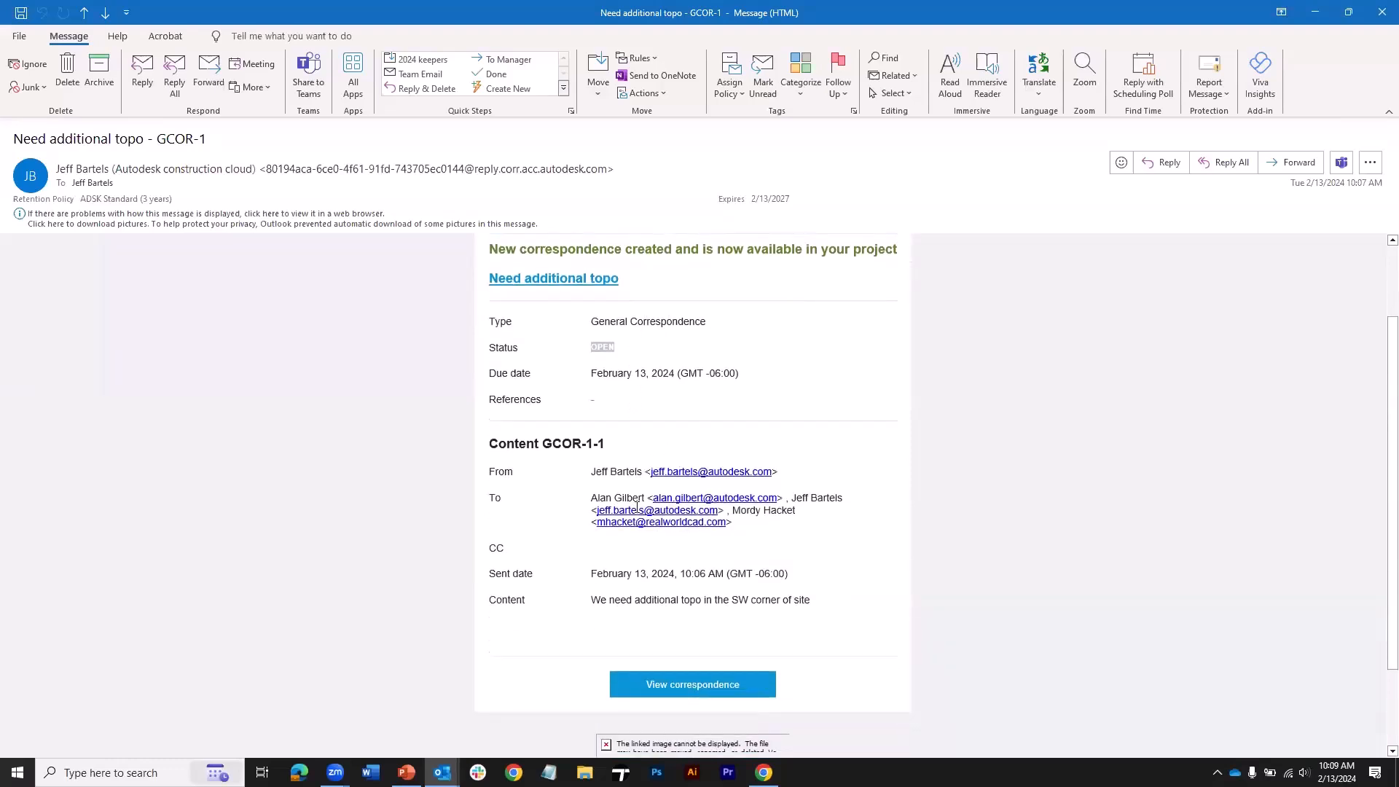
scroll(641, 559, "down", 2)
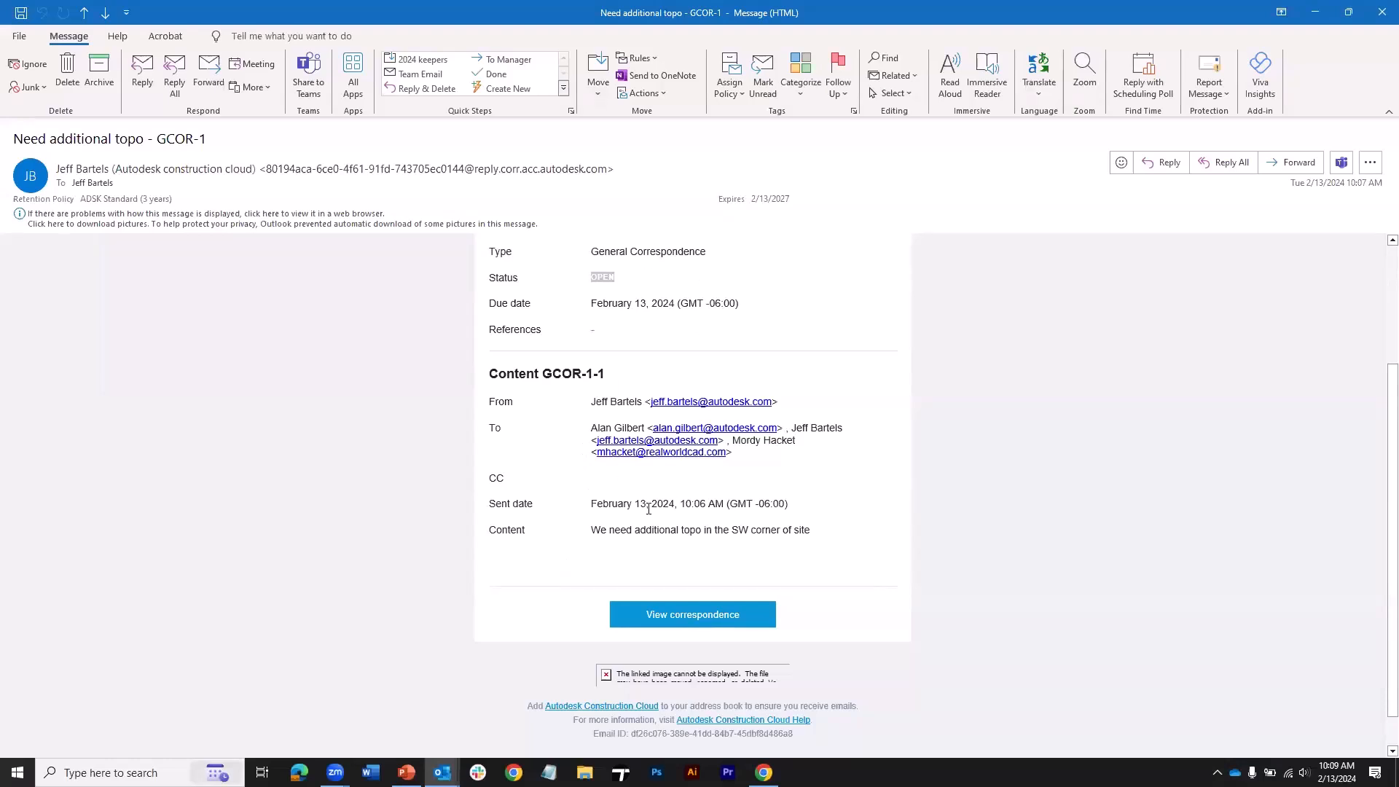
left_click(676, 616)
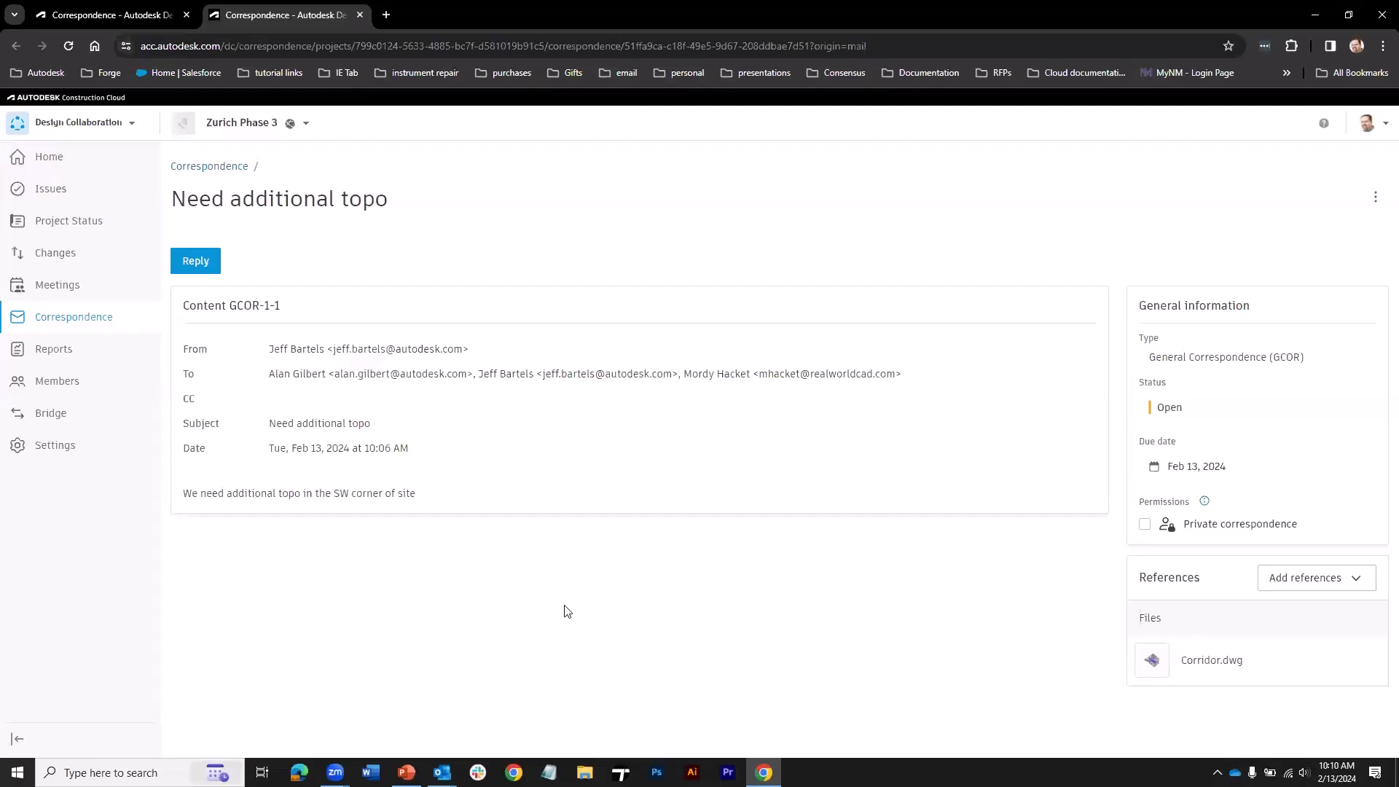
left_click(361, 15)
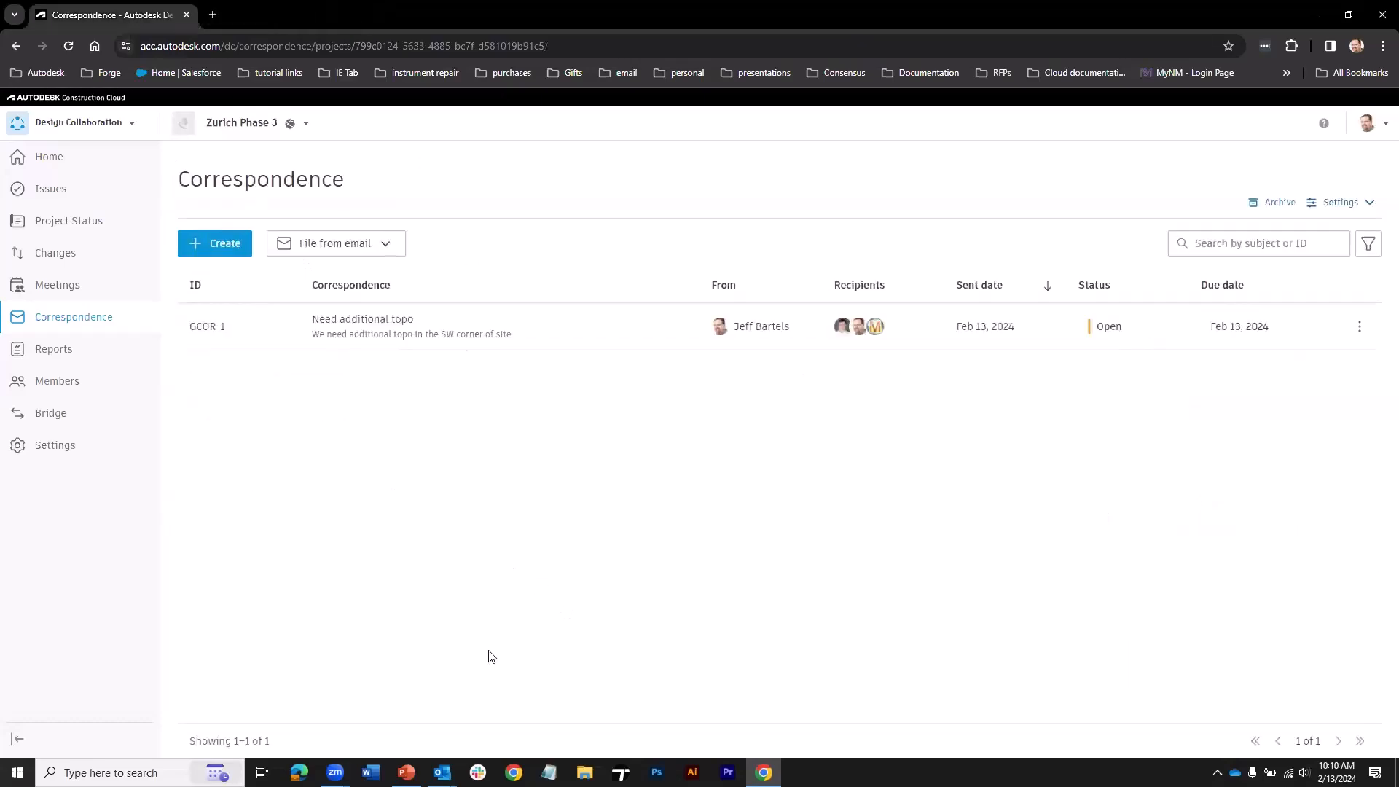
- Reply to the notification email in Outlook with "This is my reply, I've attached an image as well.", attach site-image.jpg and send it
mouse_move(443, 772)
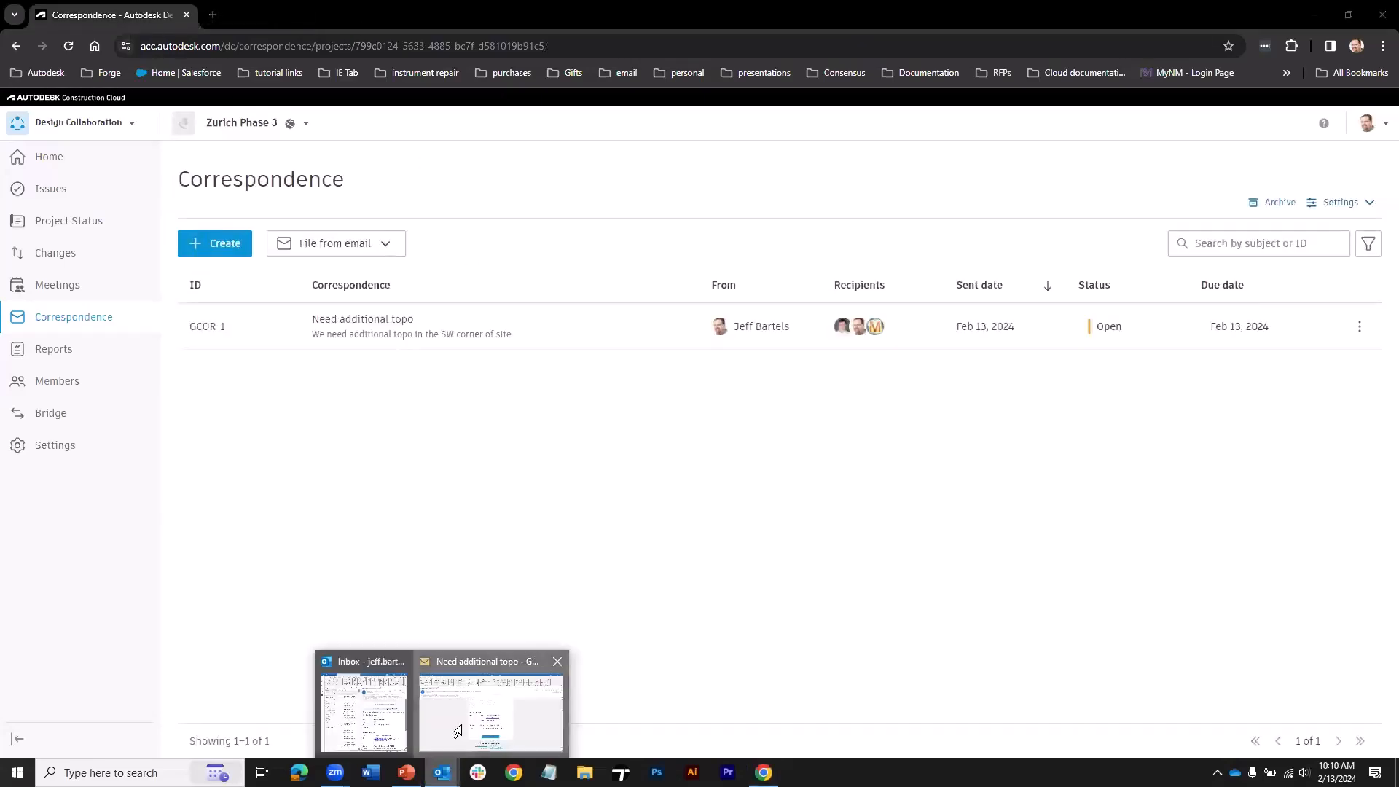
left_click(494, 696)
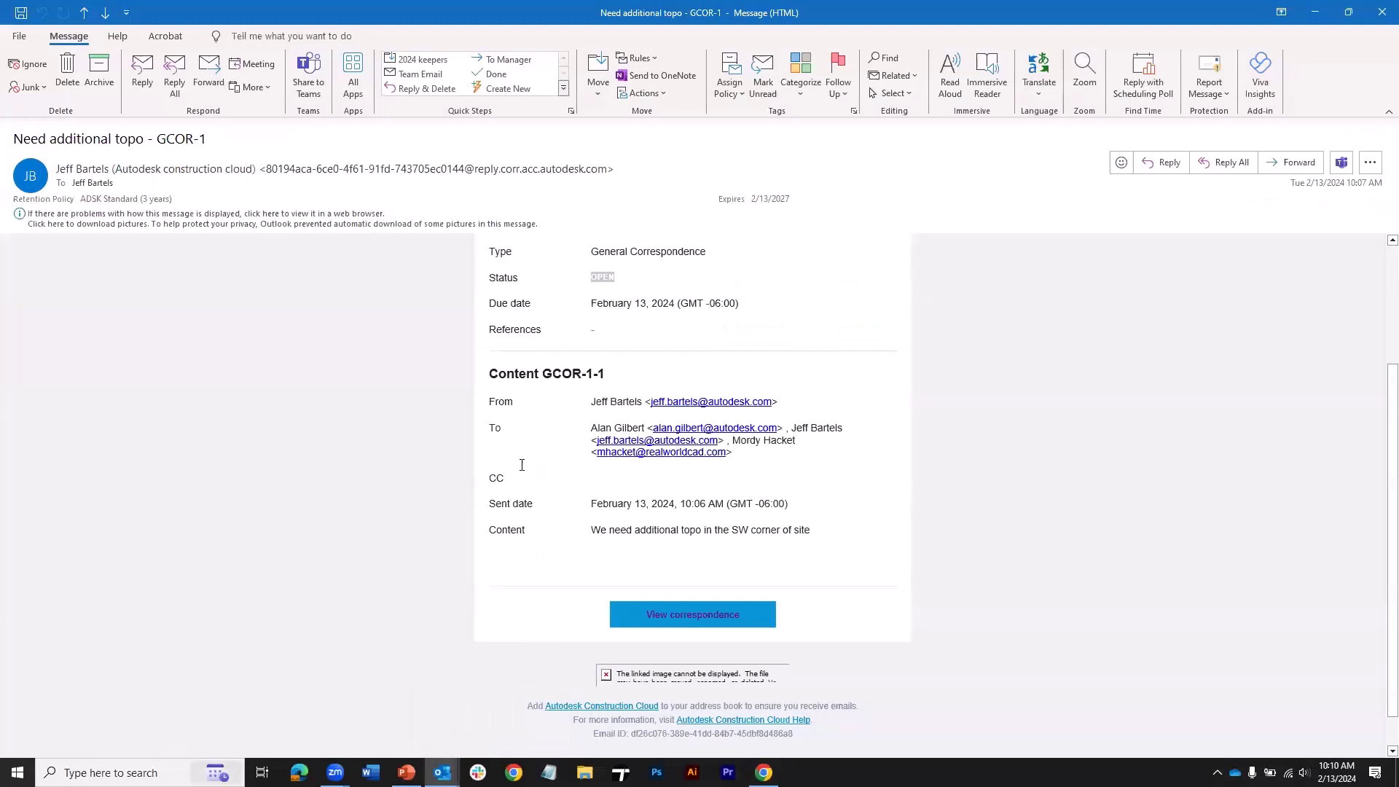
left_click(143, 71)
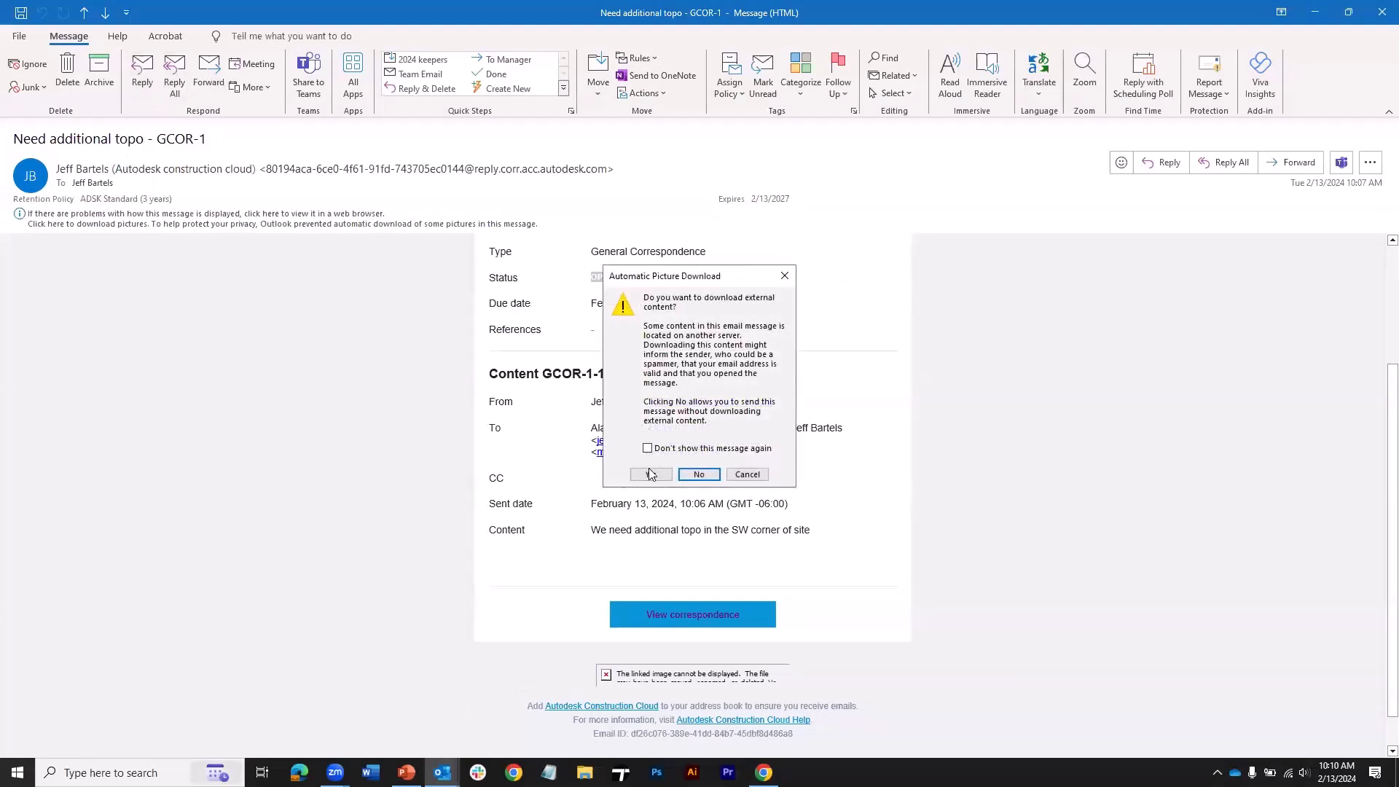
left_click(650, 474)
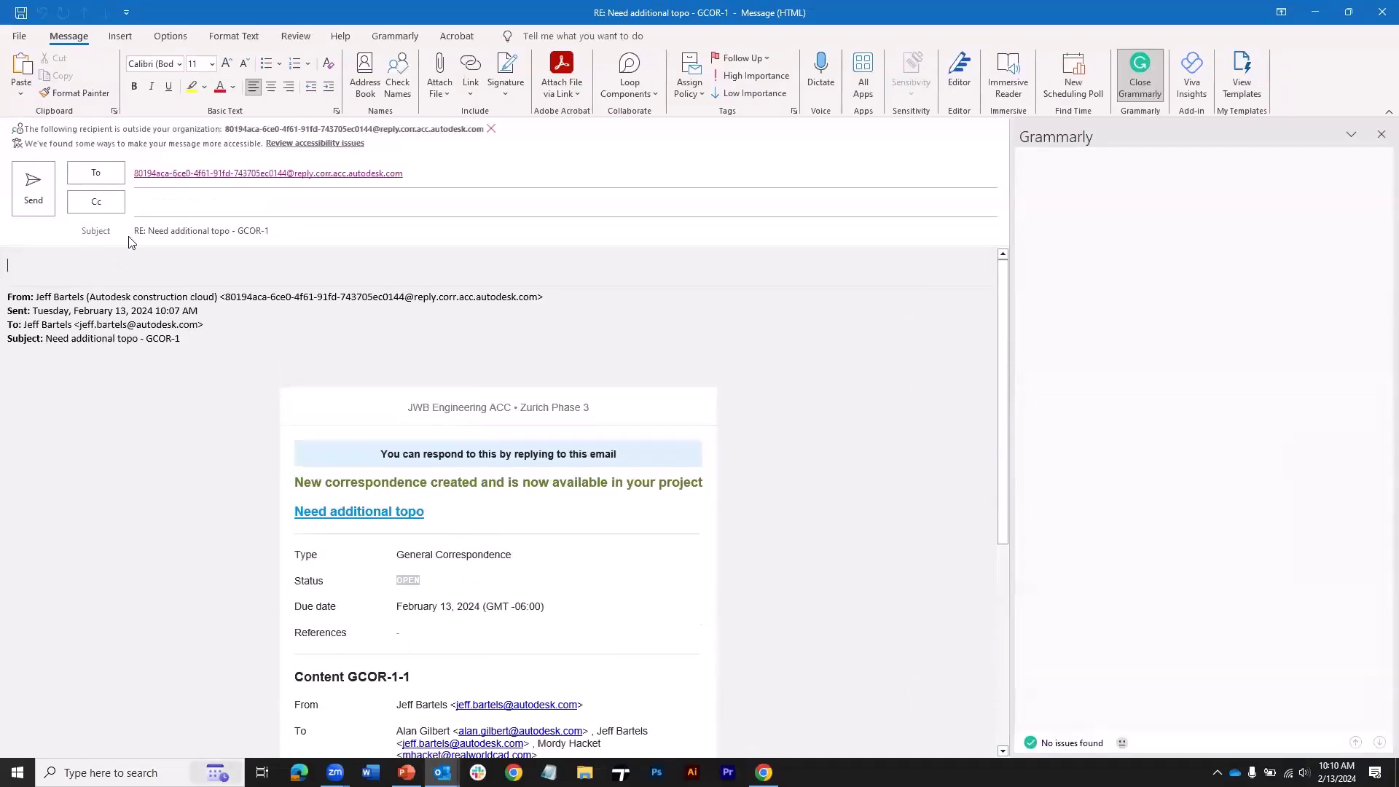
type("This is my reply, I’ve attached an image as well.")
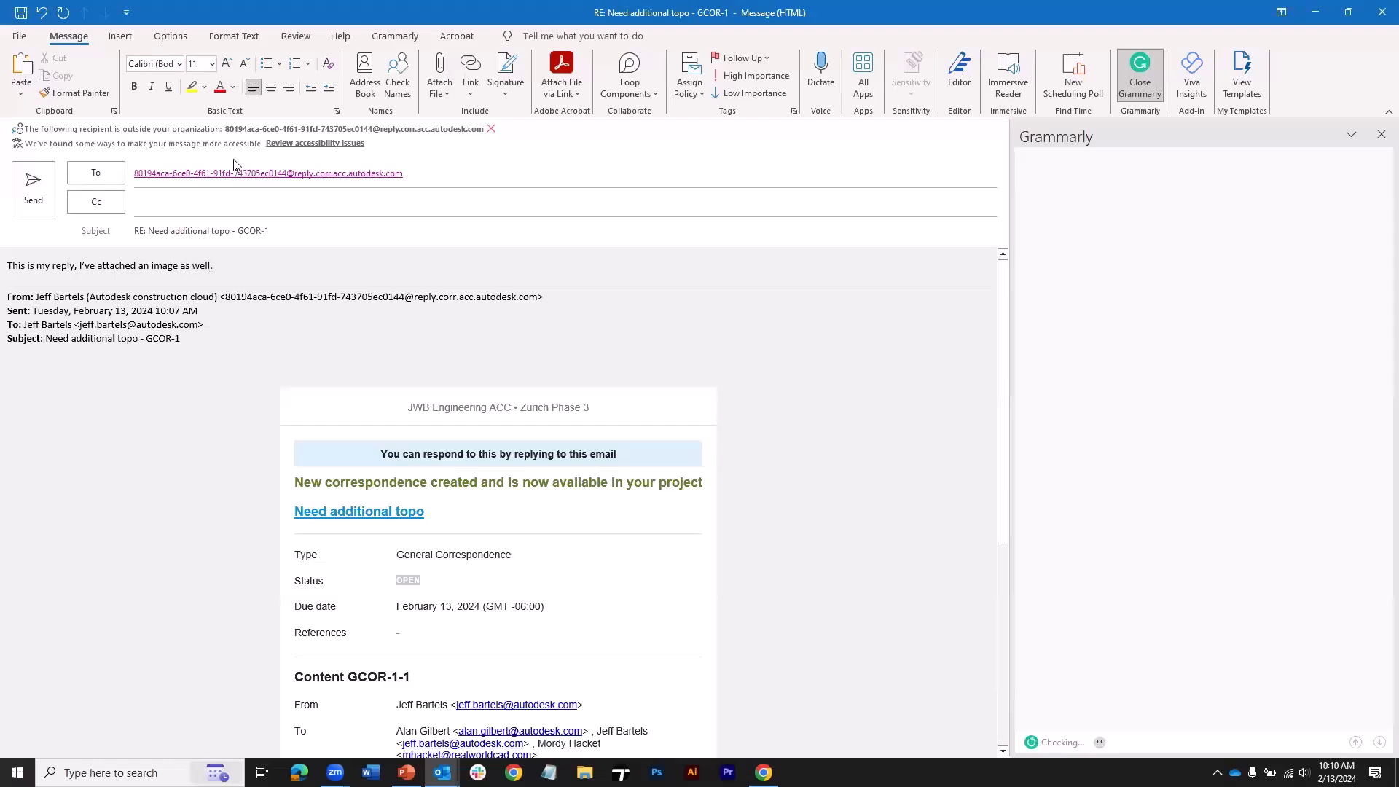
left_click(439, 73)
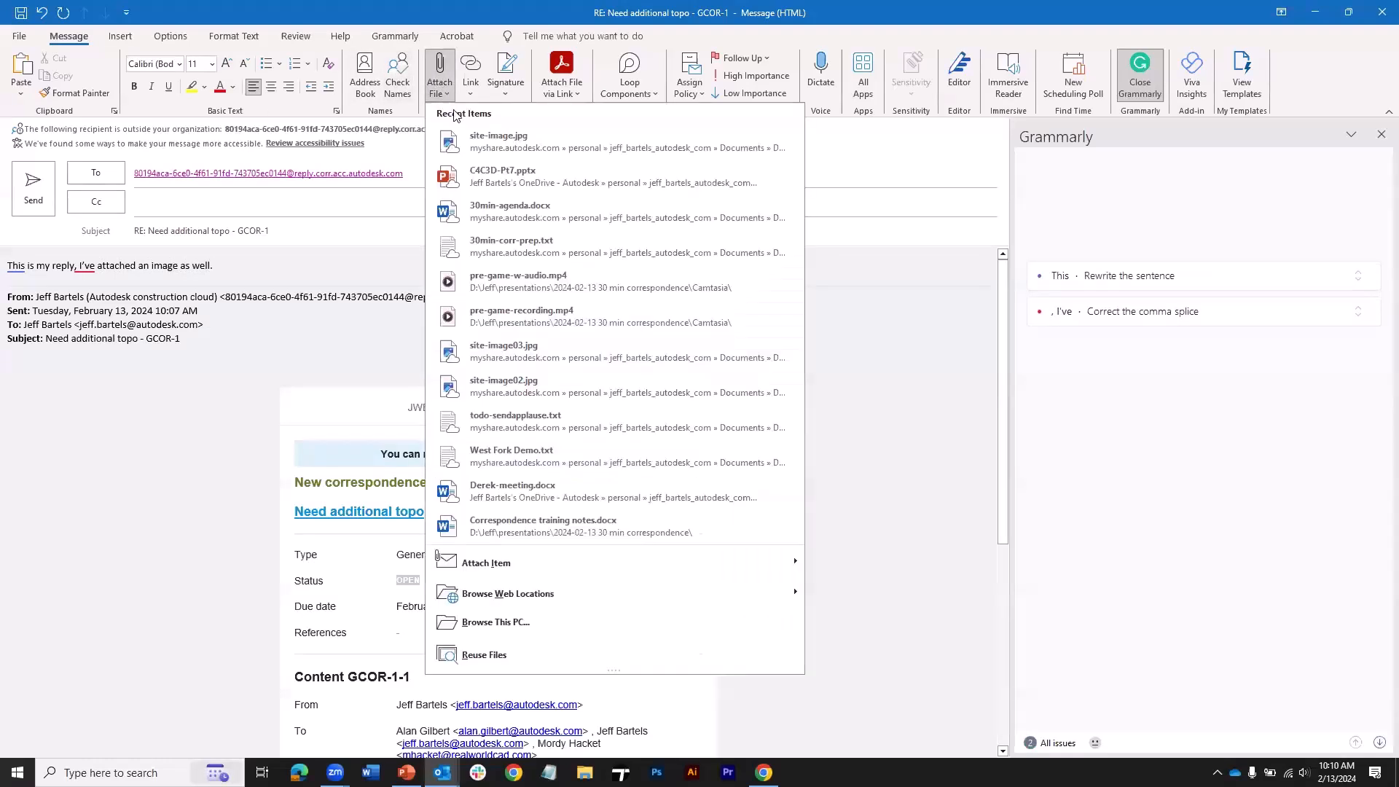
left_click(492, 143)
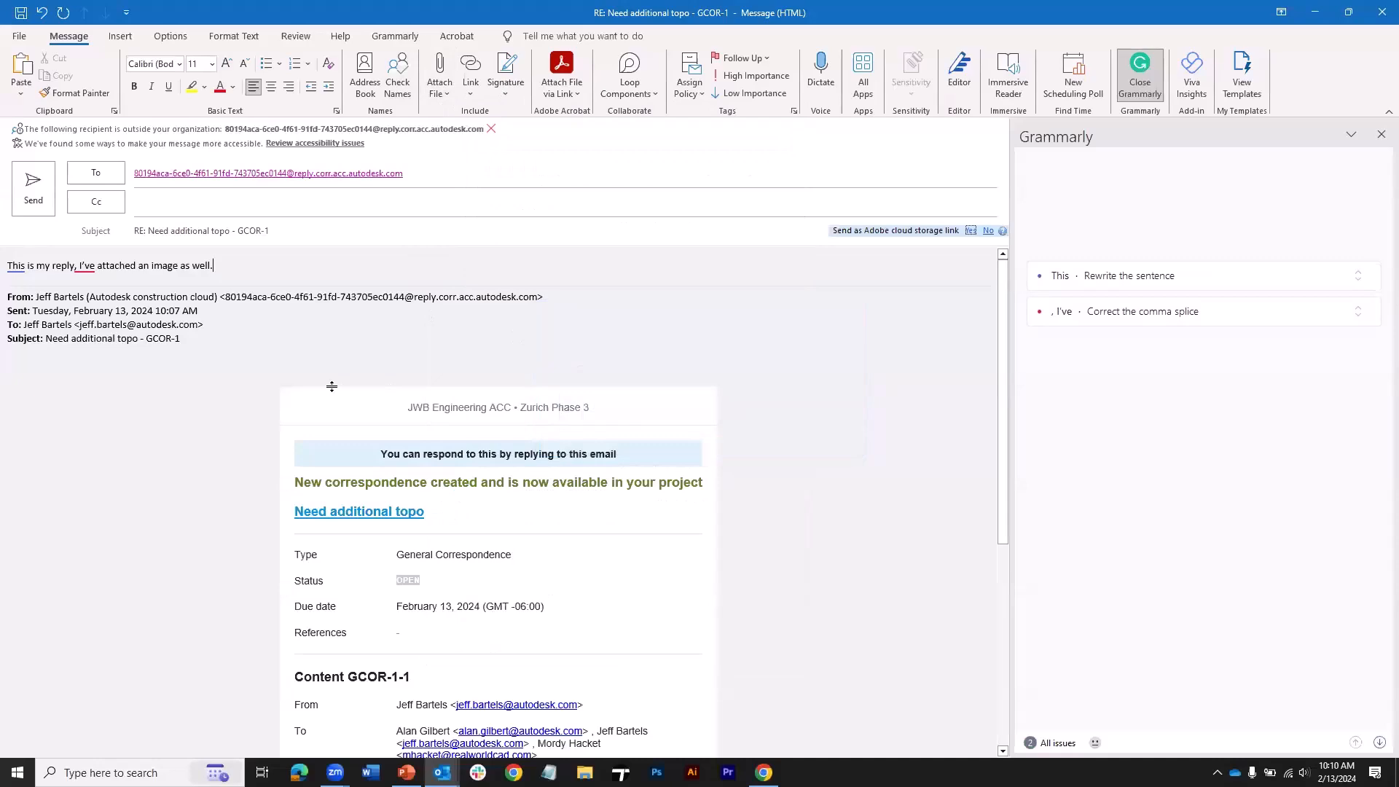
left_click(30, 189)
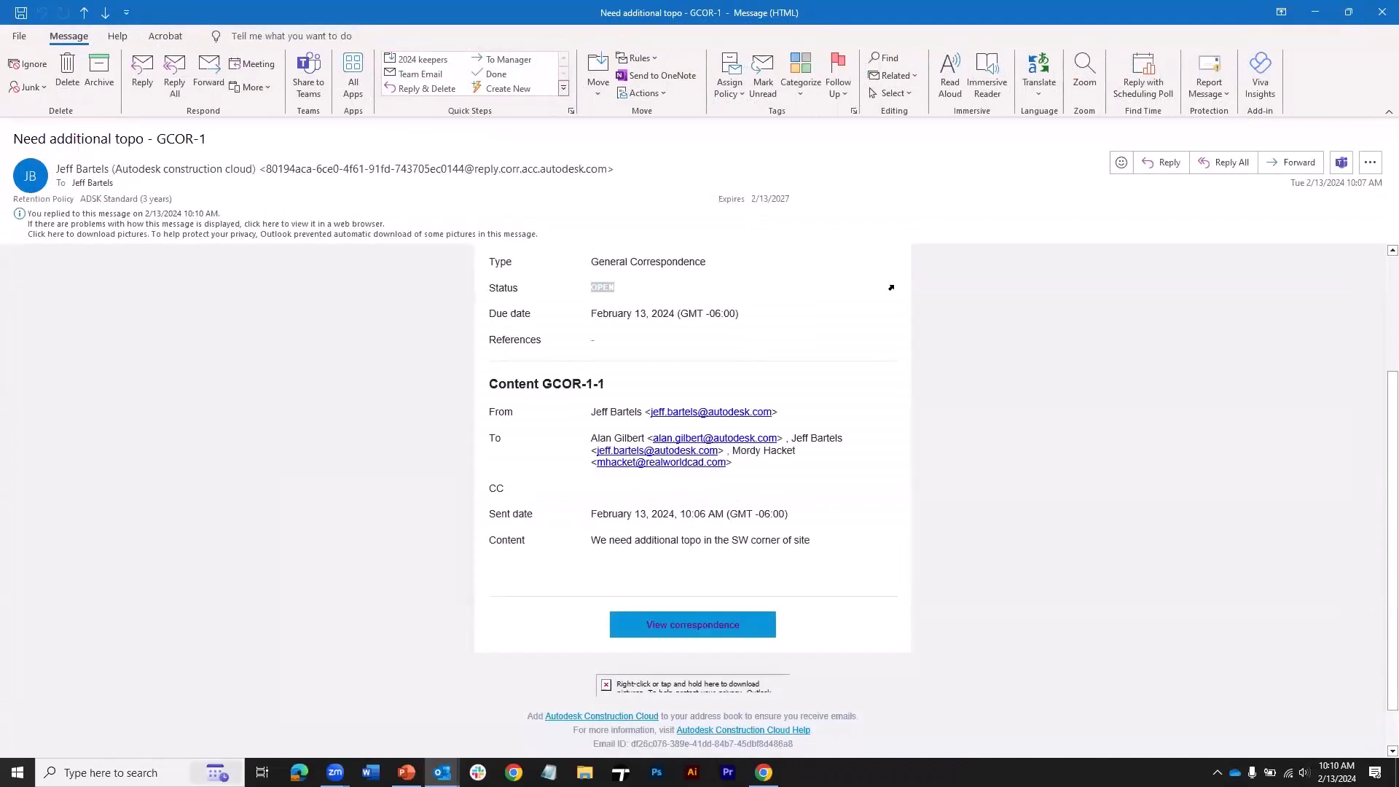
- Switch to the Correspondence page in the browser, copy the project email address used for filing emails, and close its dialog
left_click(1316, 12)
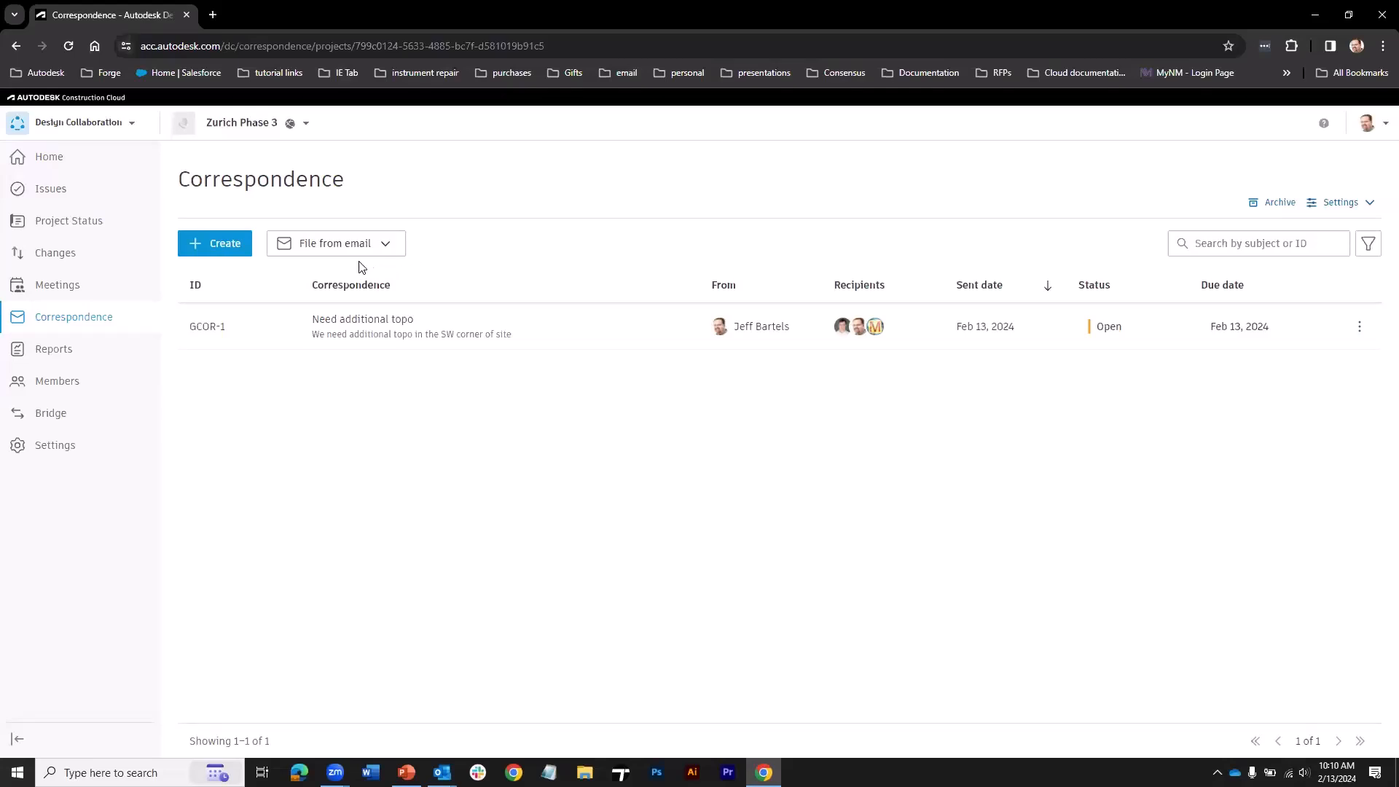
left_click(388, 246)
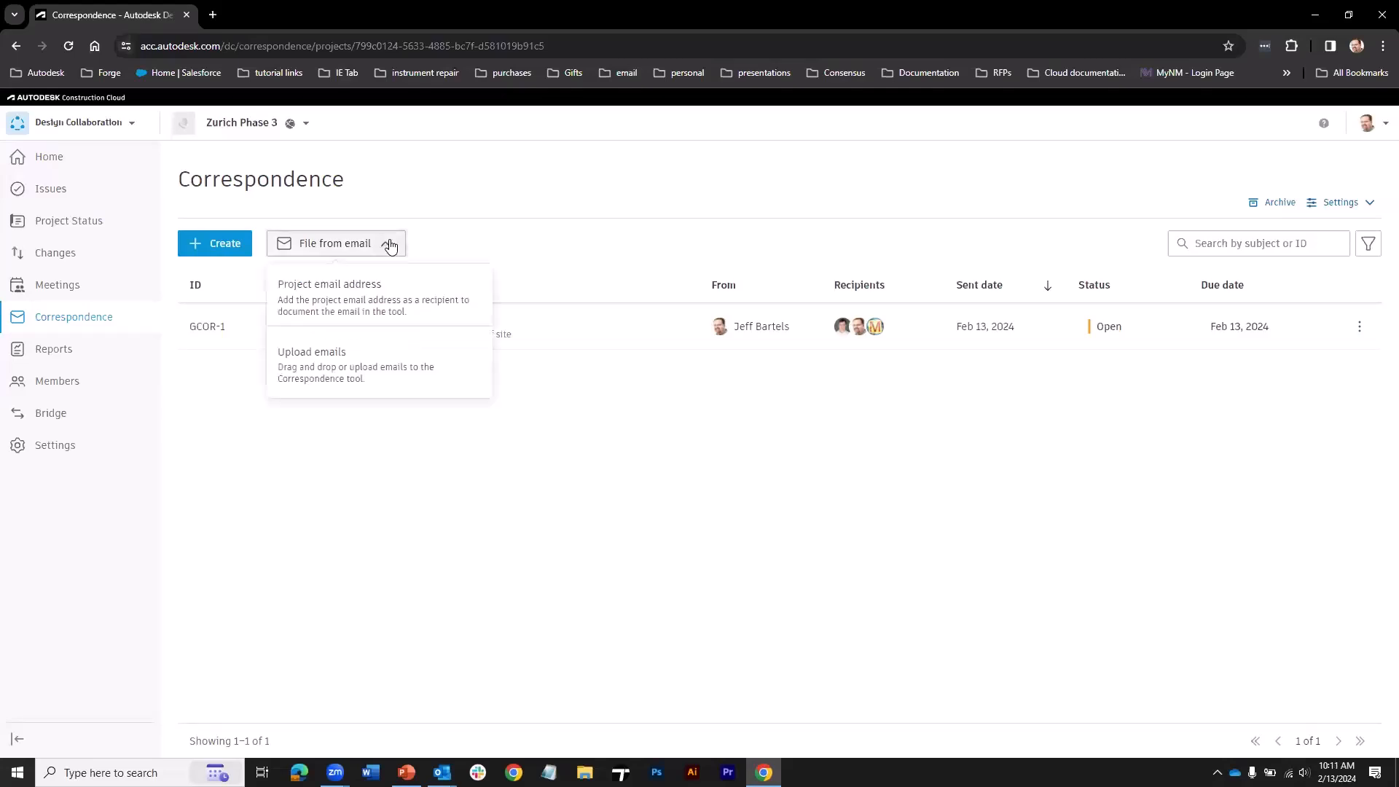
left_click(334, 286)
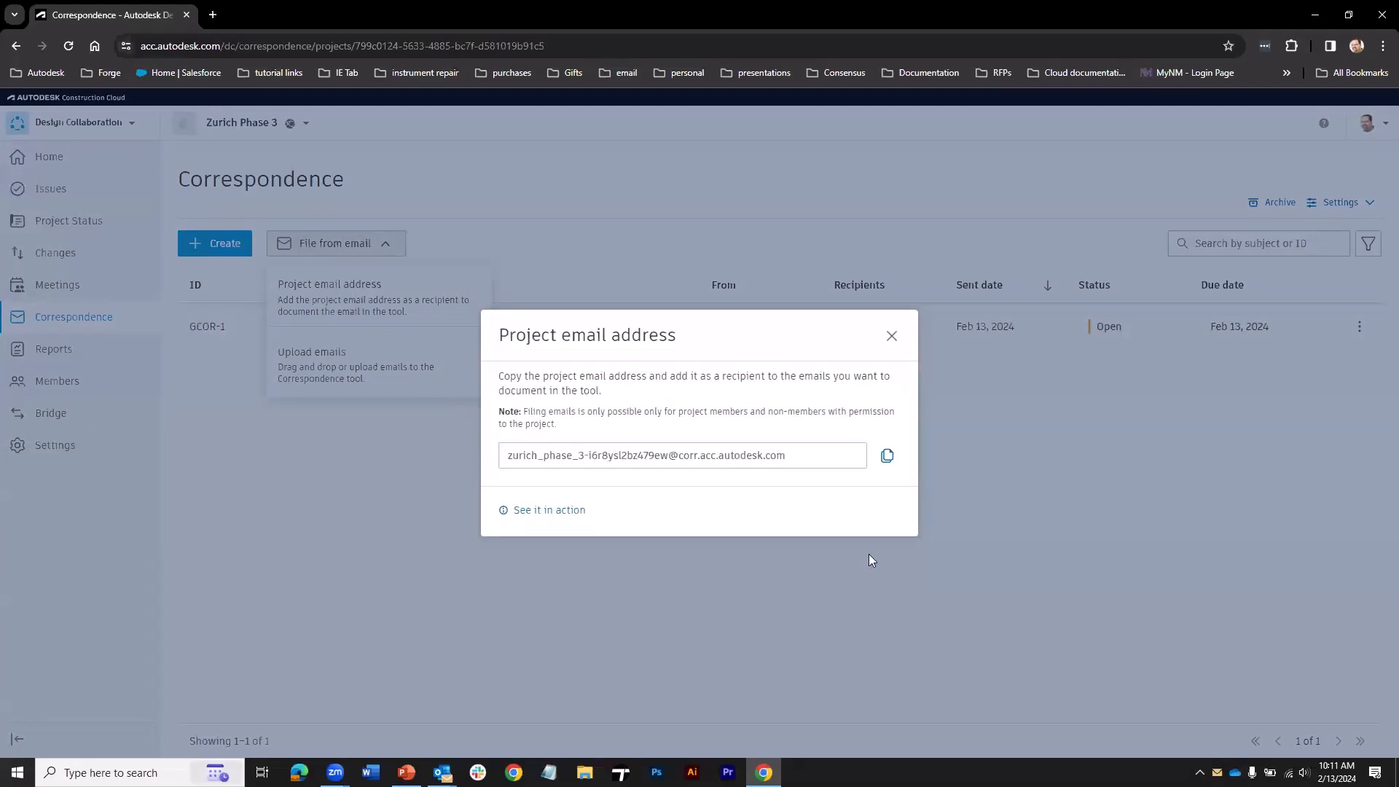
left_click_drag(853, 456, 504, 455)
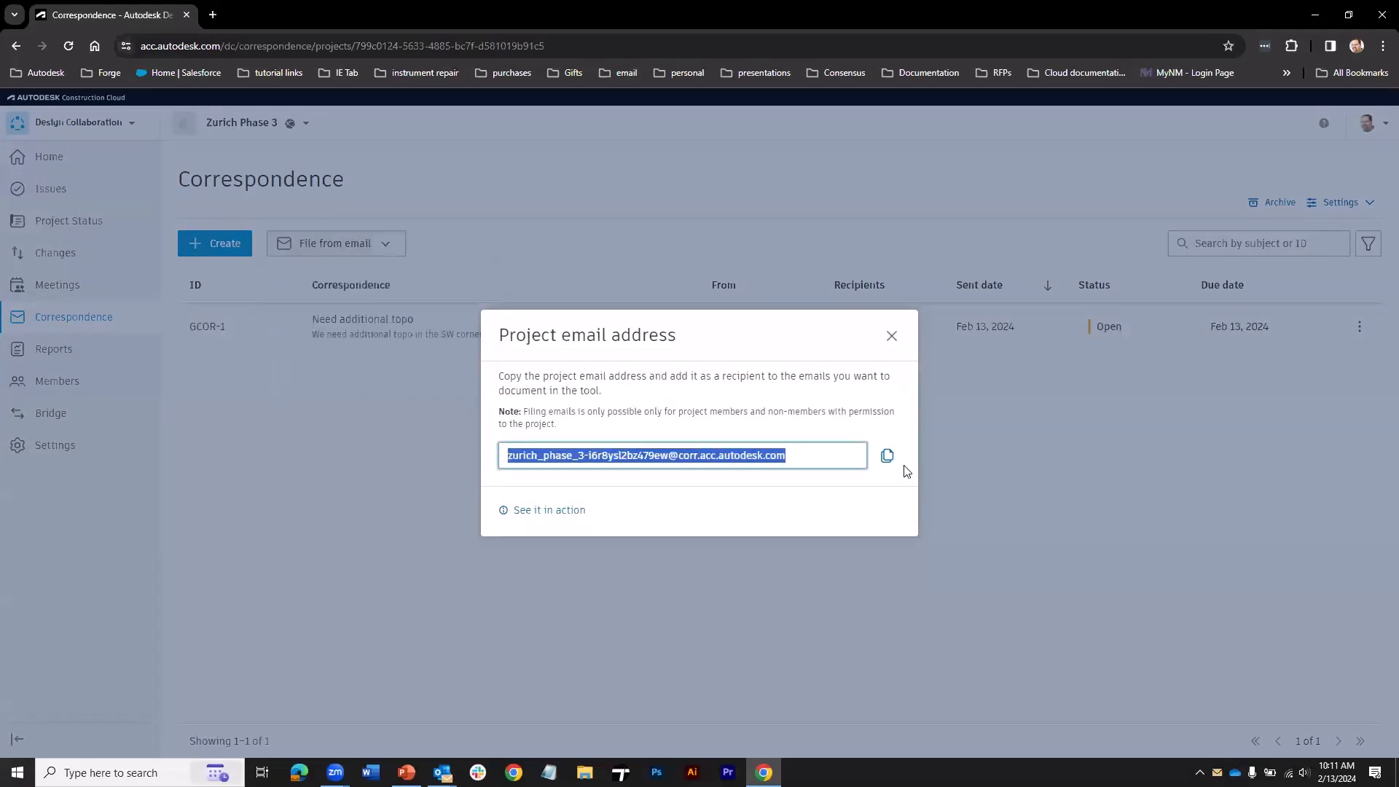
left_click(888, 457)
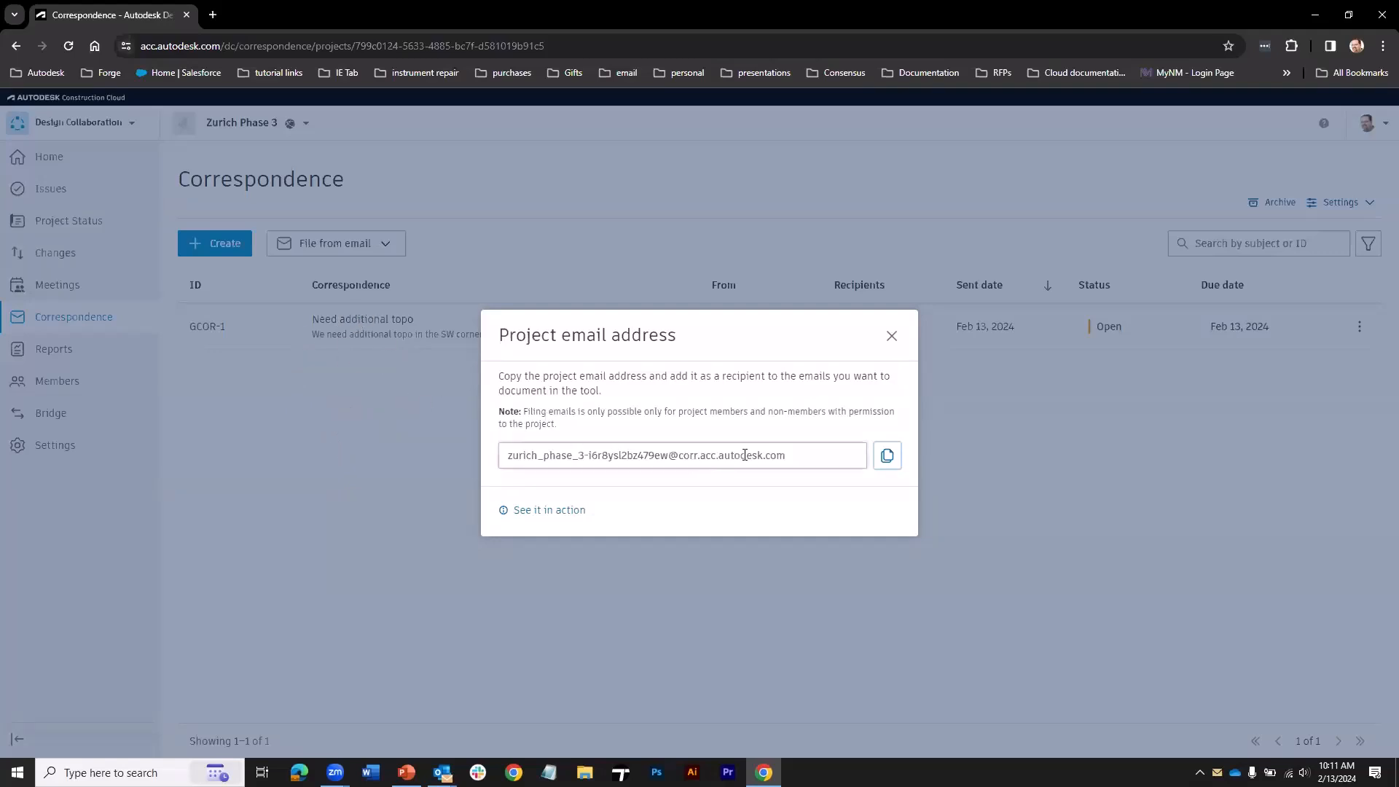
left_click(892, 335)
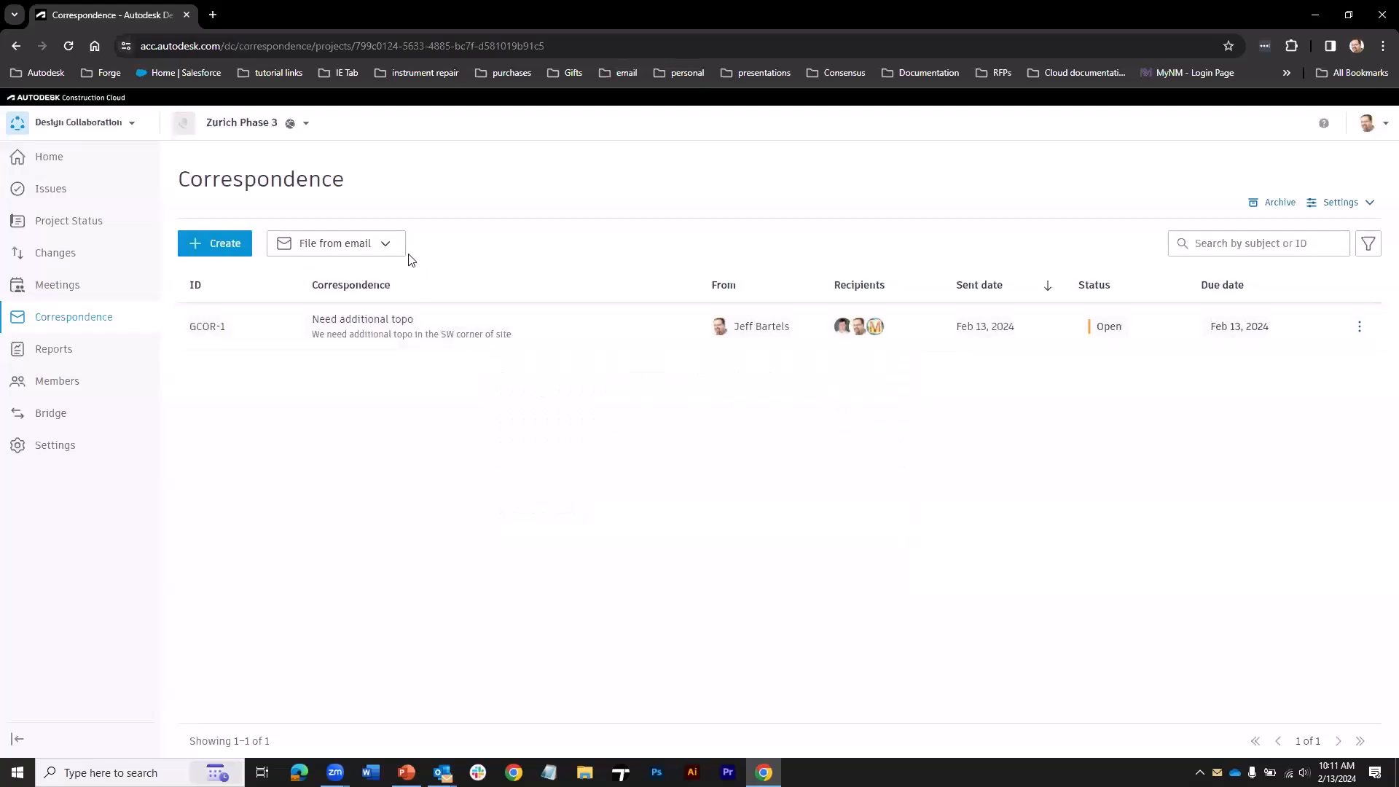
- Upload "Existing email" from the Outlook inbox to the Correspondence tool as General Correspondence and close the upload window
left_click(389, 245)
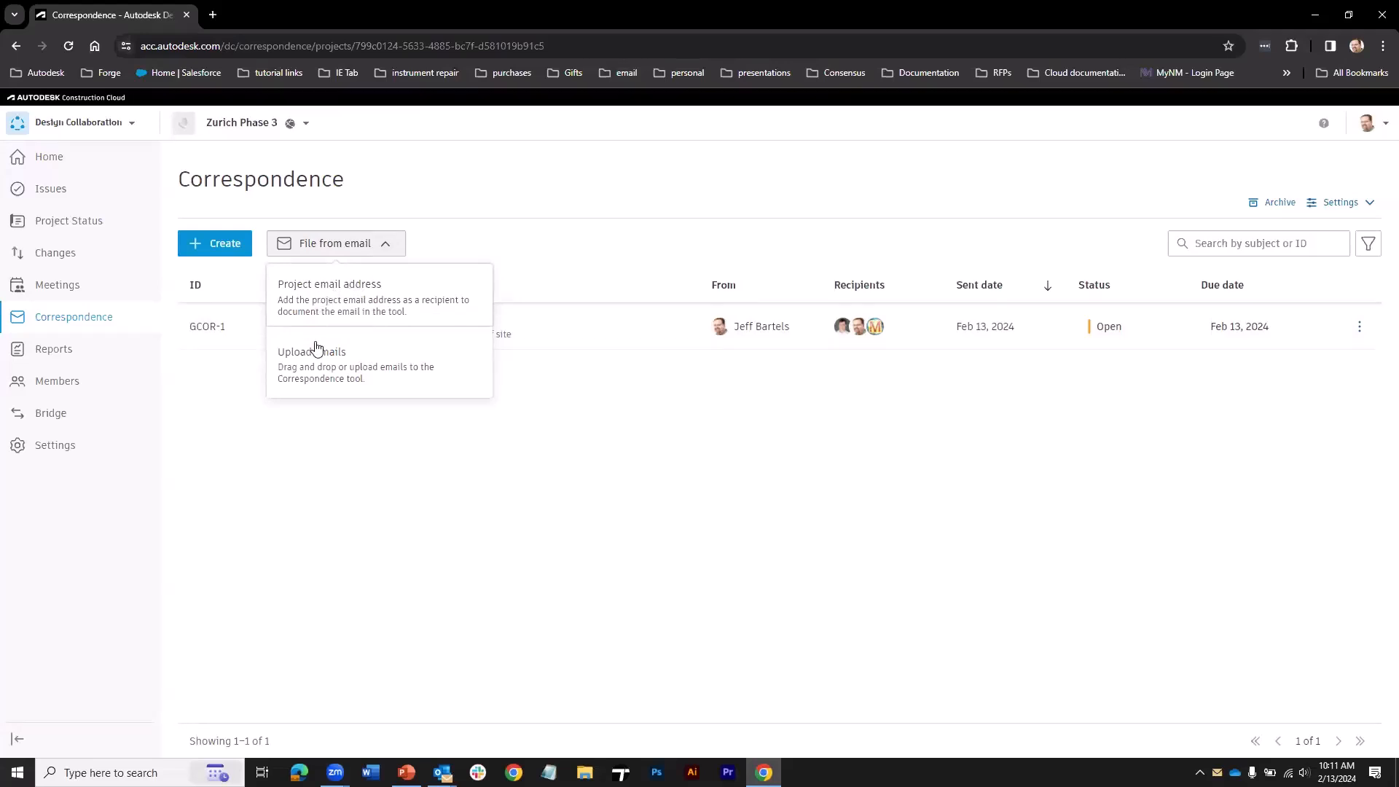
left_click(339, 370)
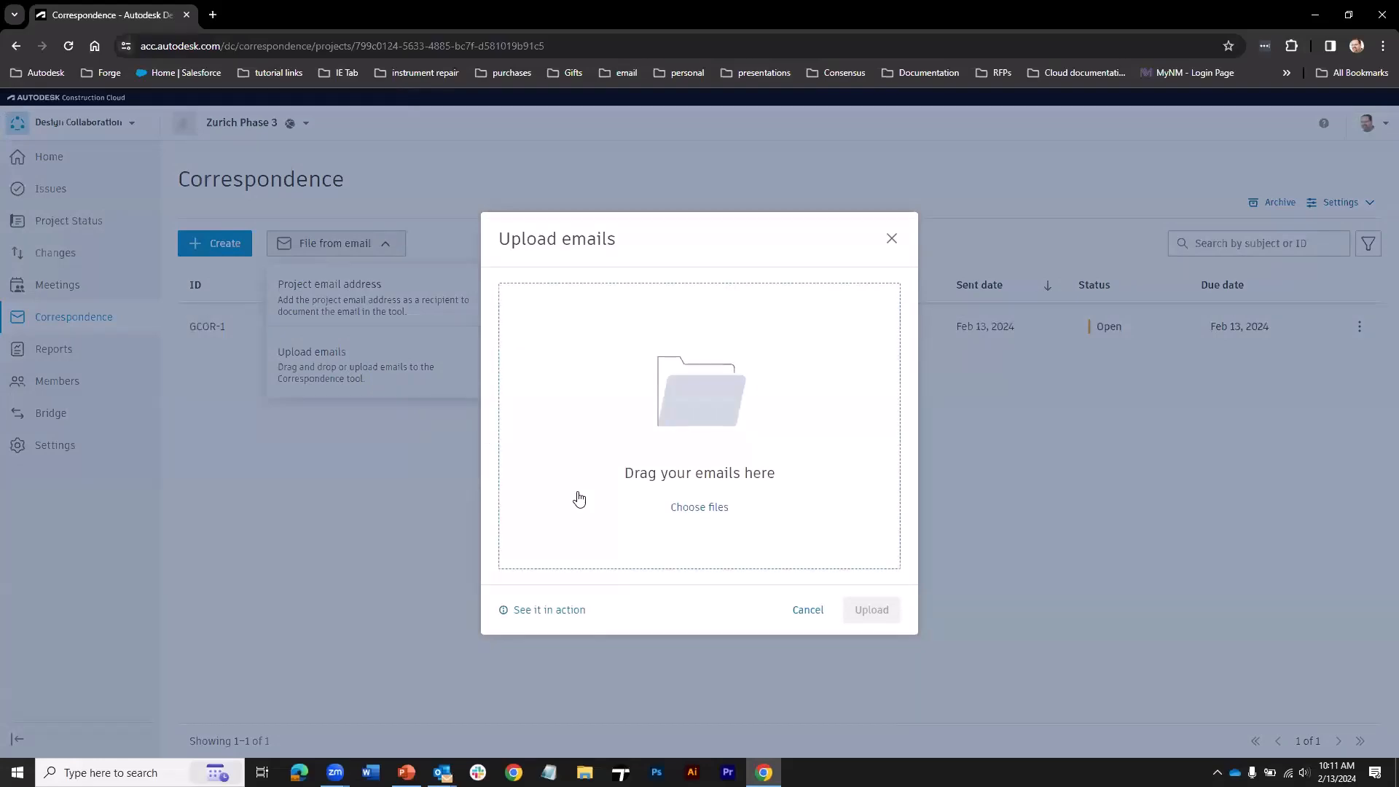
left_click(621, 496)
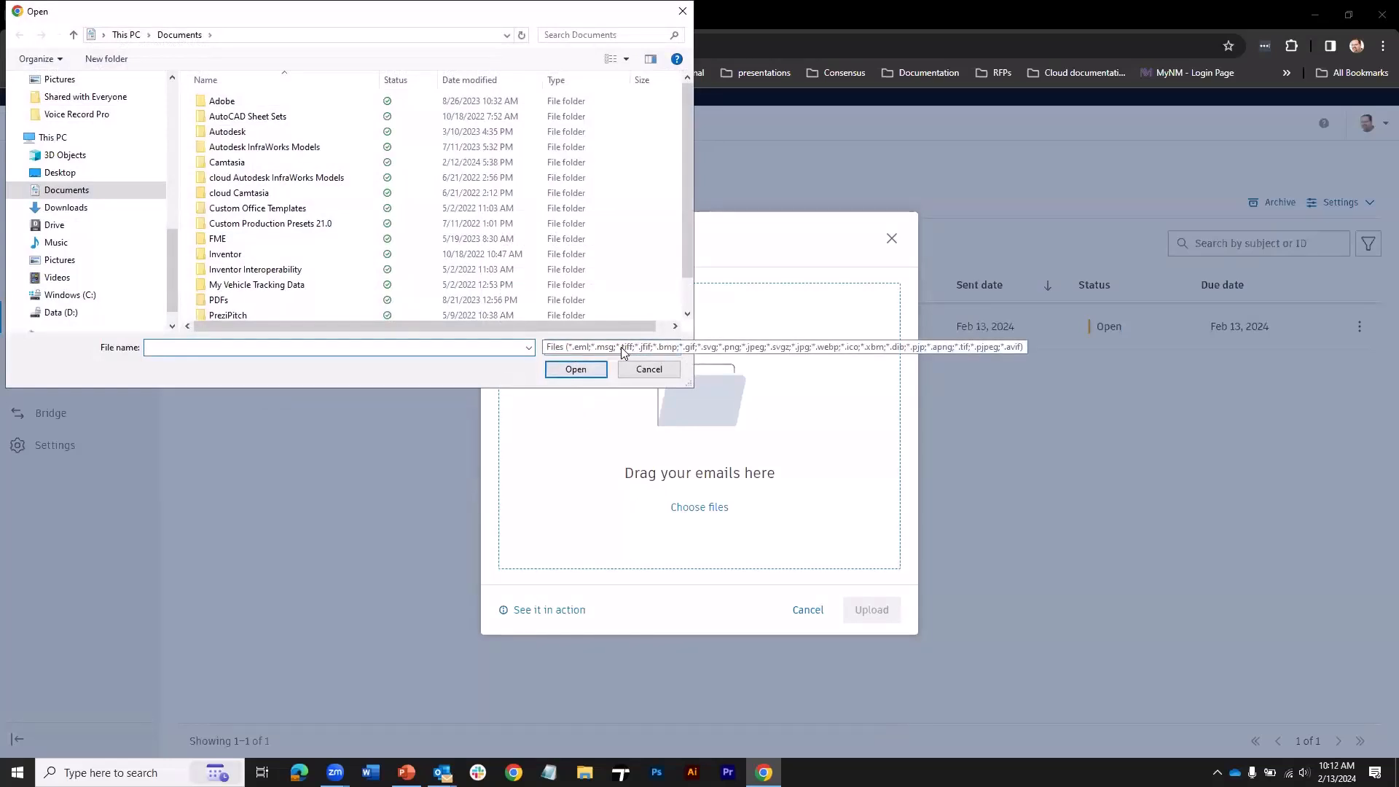
left_click(682, 13)
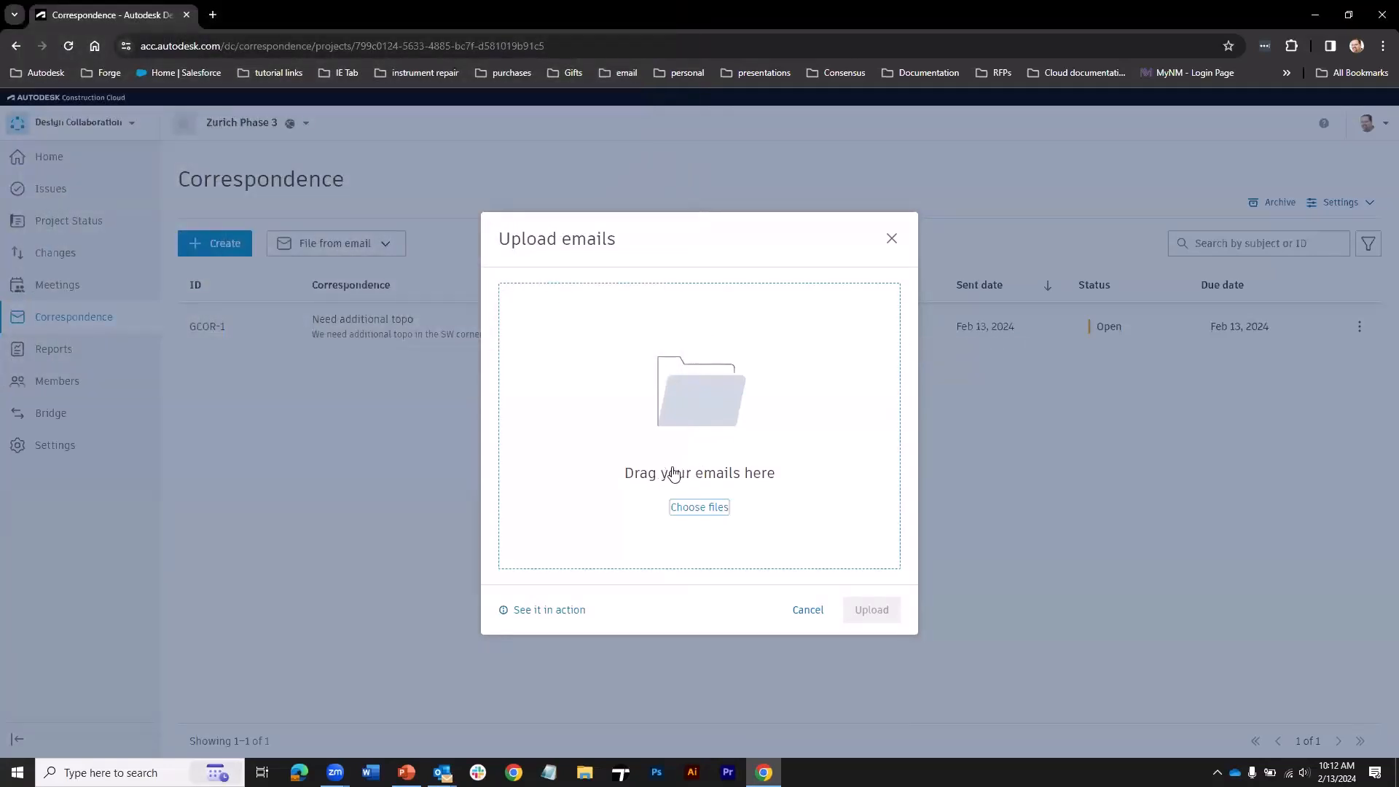
left_click(442, 772)
left_click(363, 711)
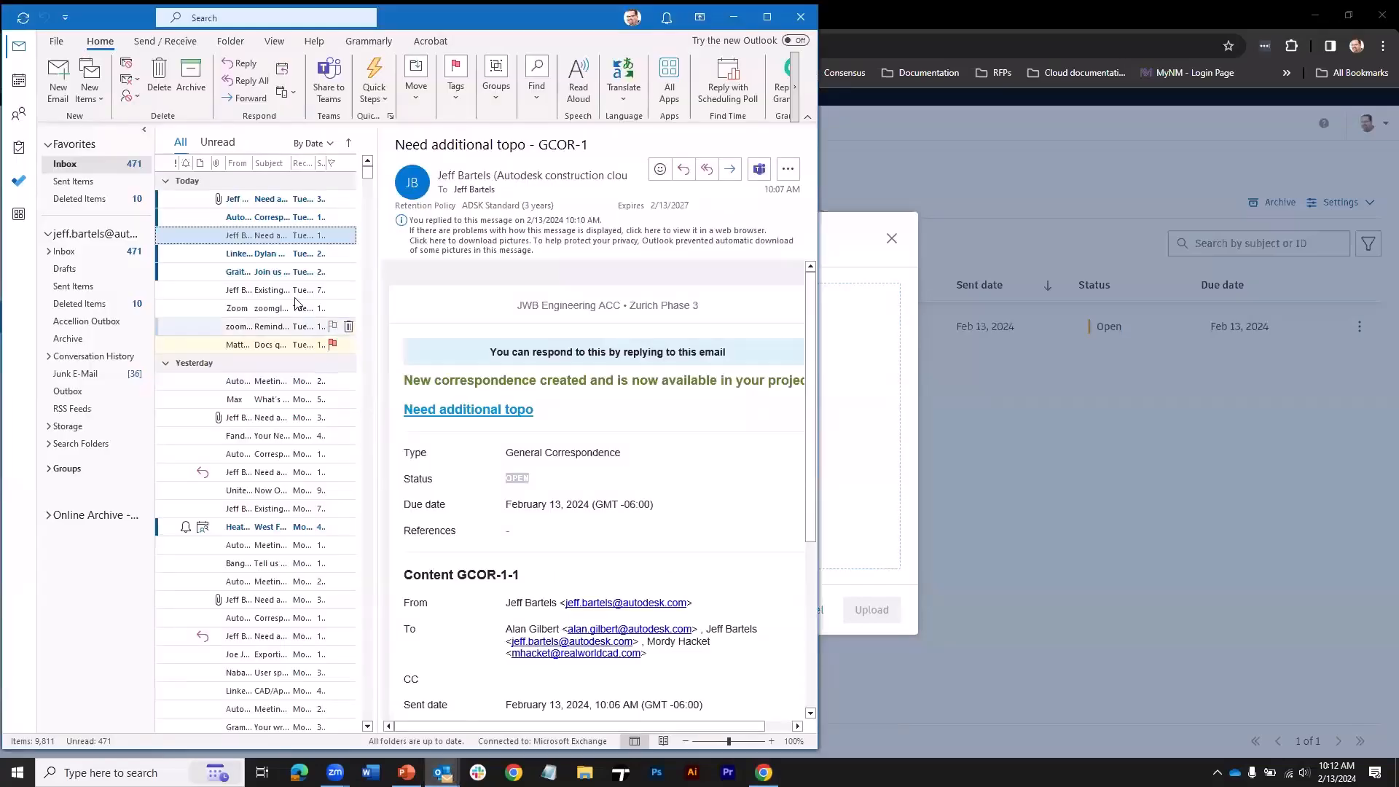
left_click_drag(264, 292, 836, 403)
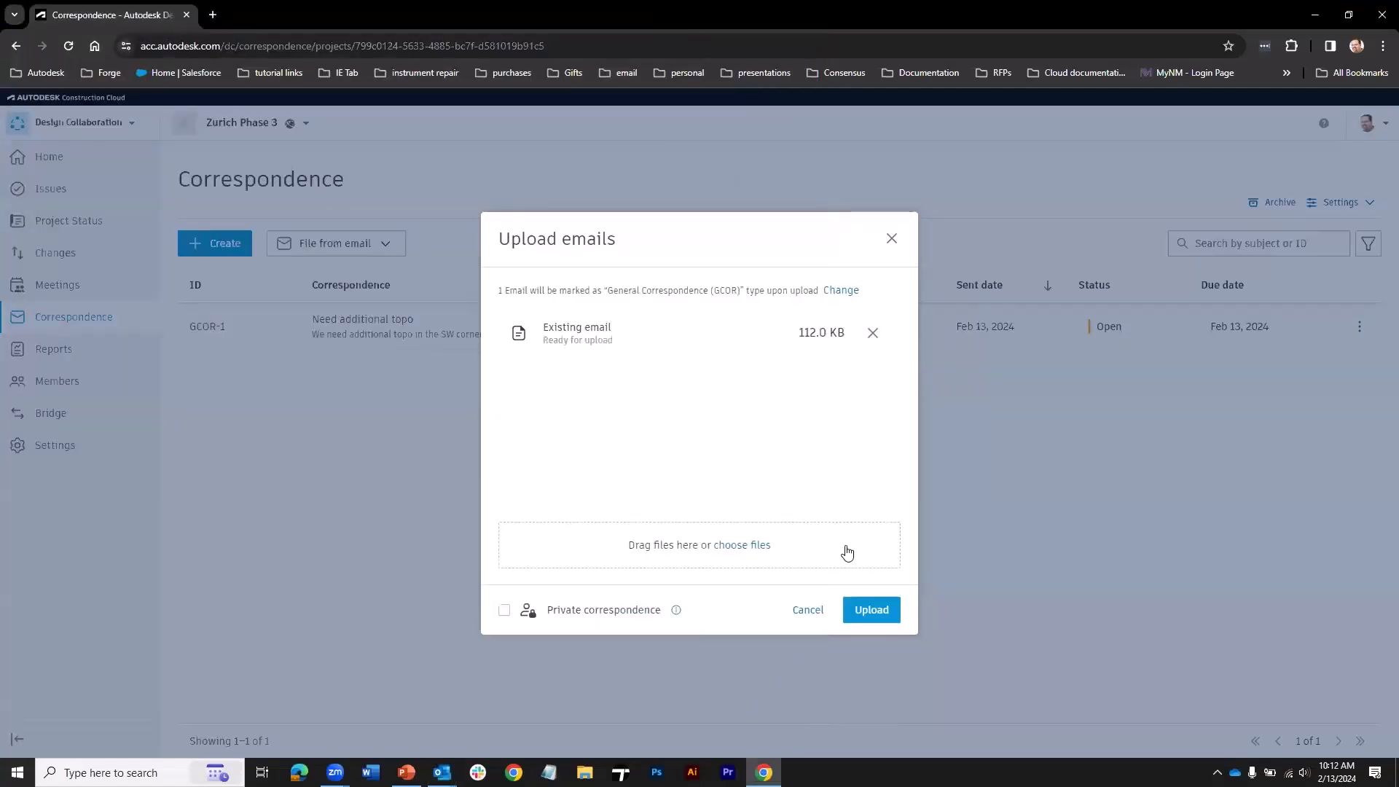
left_click(866, 610)
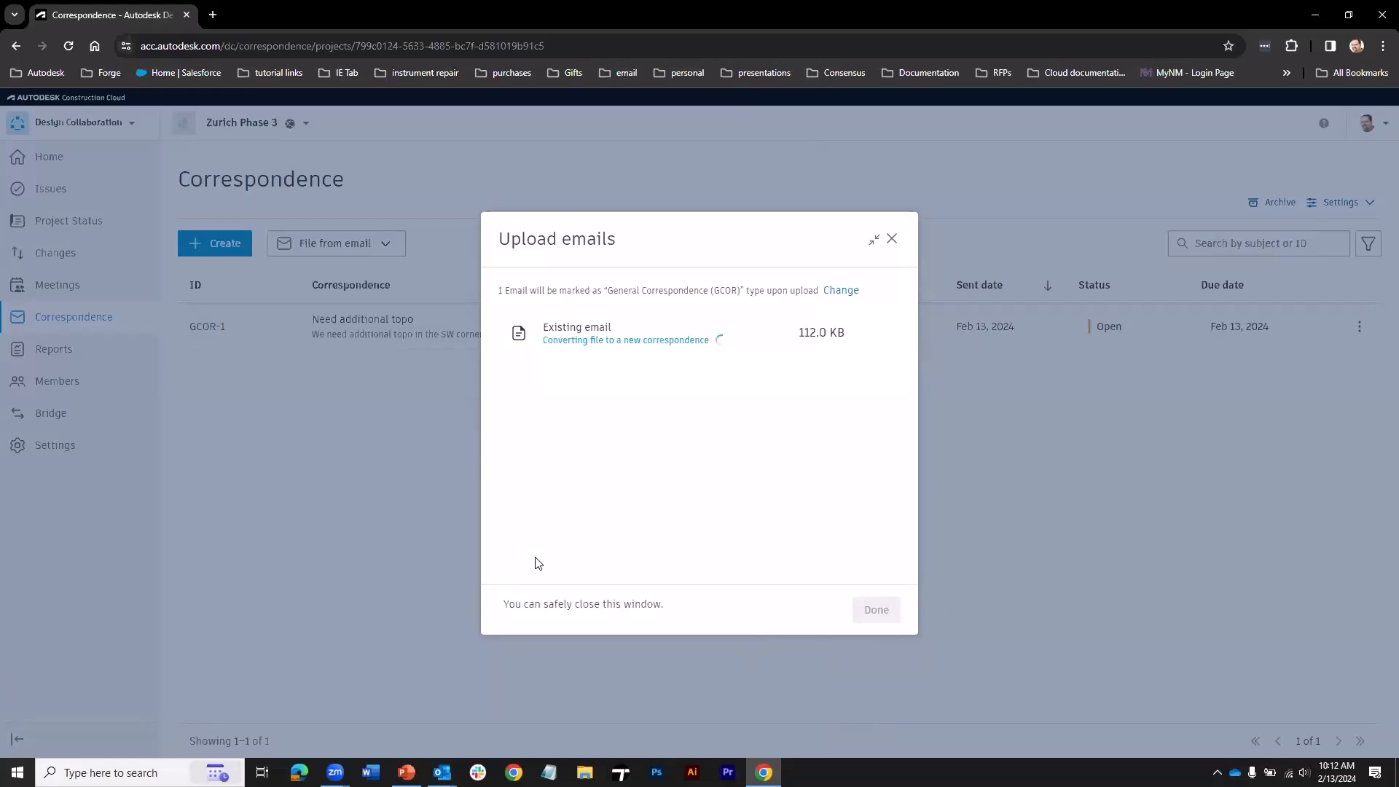
left_click(893, 241)
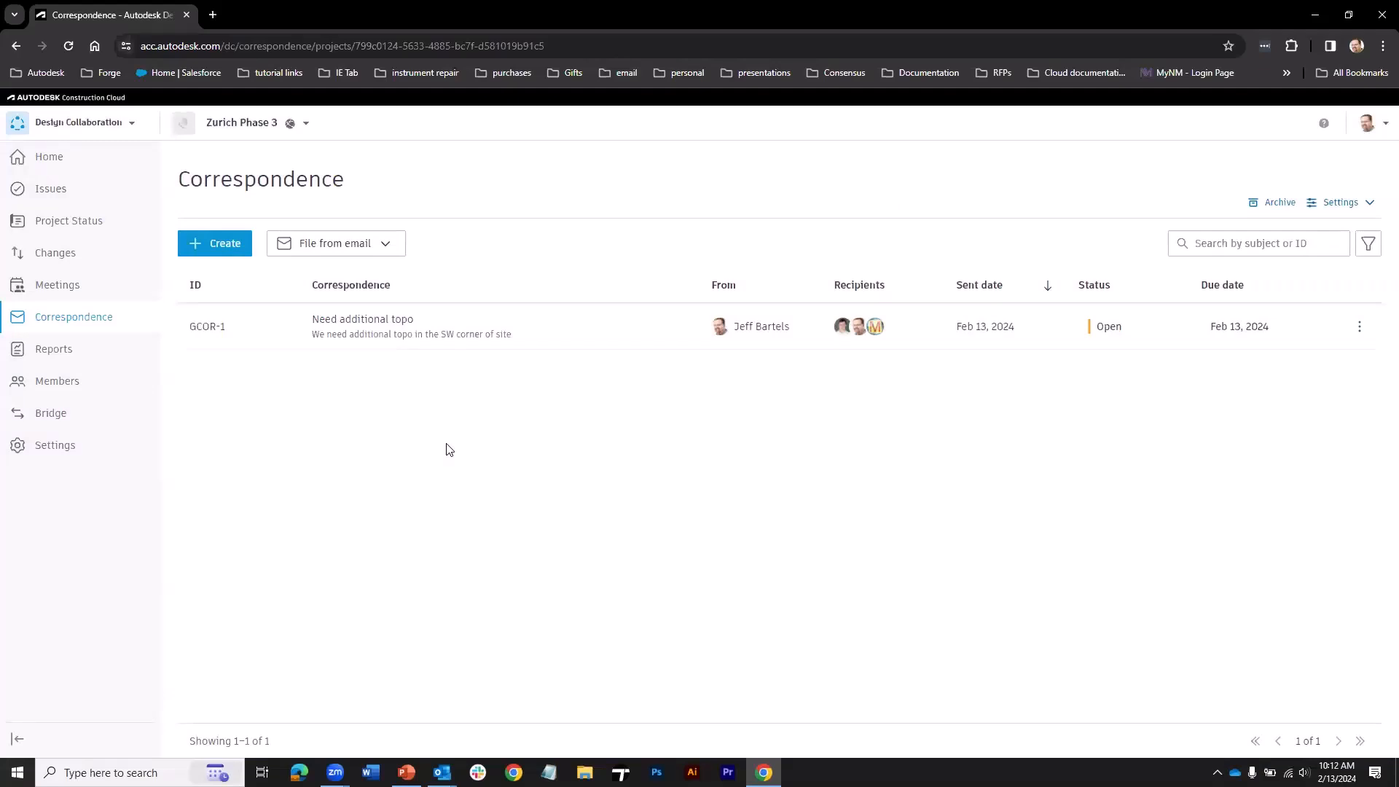
- Refresh the correspondence list, read the "Need additional topo" thread including the emailed reply, and return to the list
key("F5")
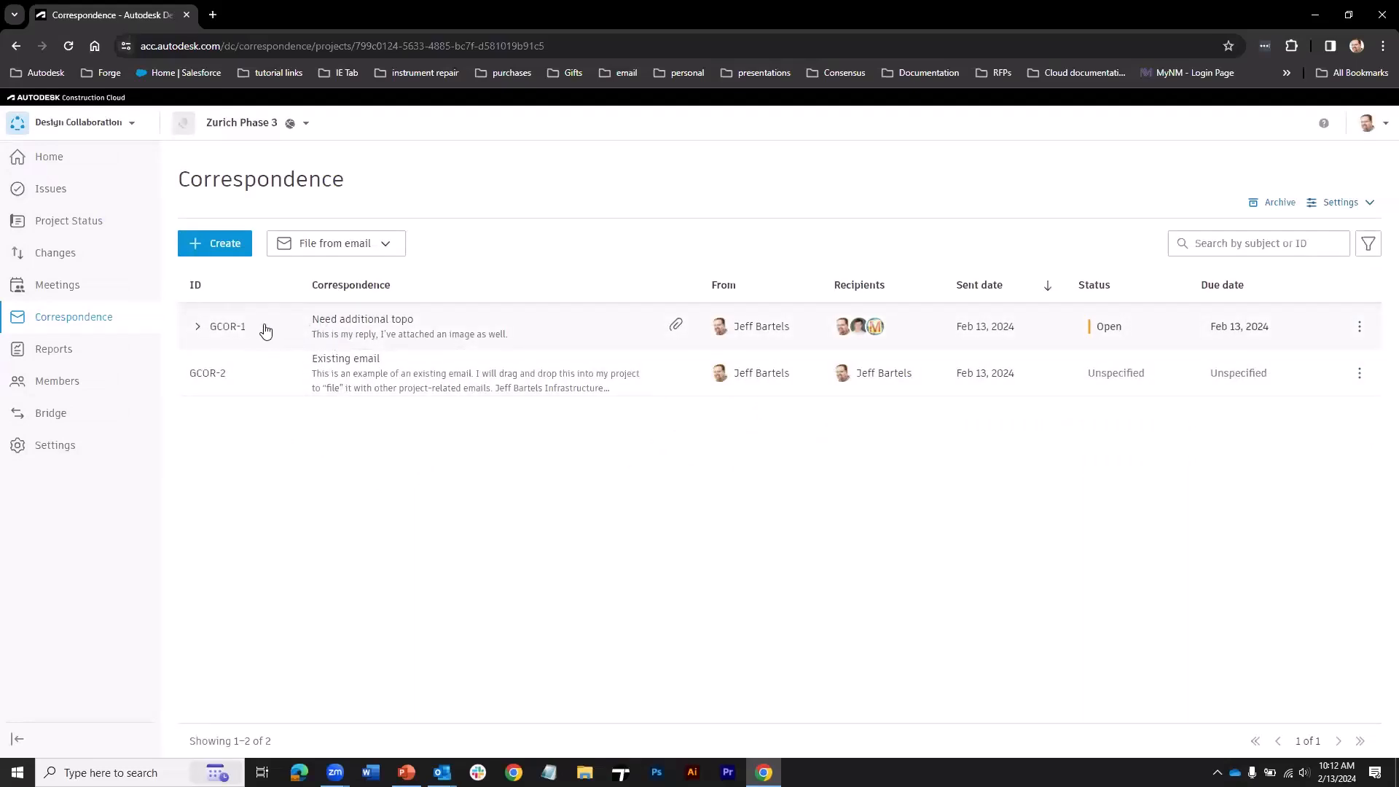
left_click(345, 324)
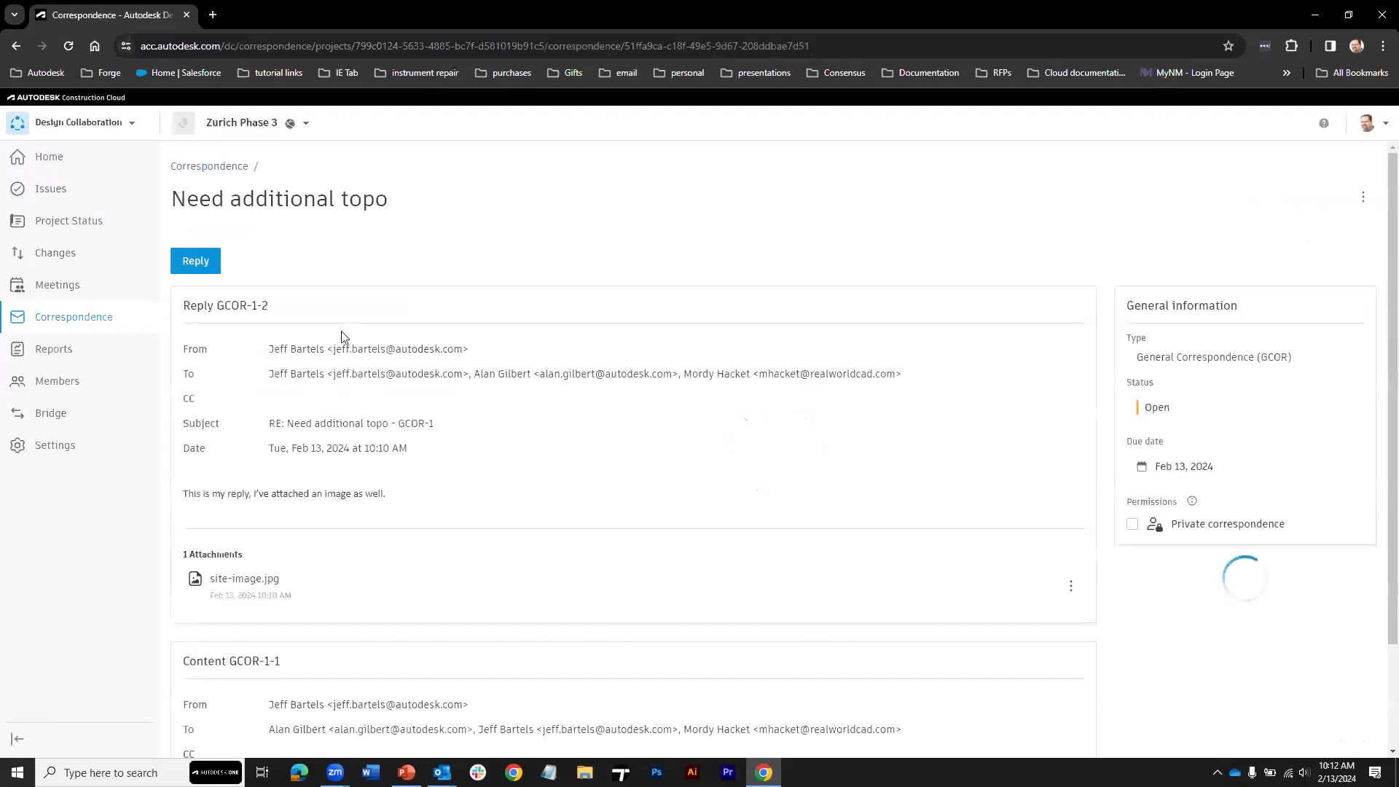
scroll(328, 367, "down", 2)
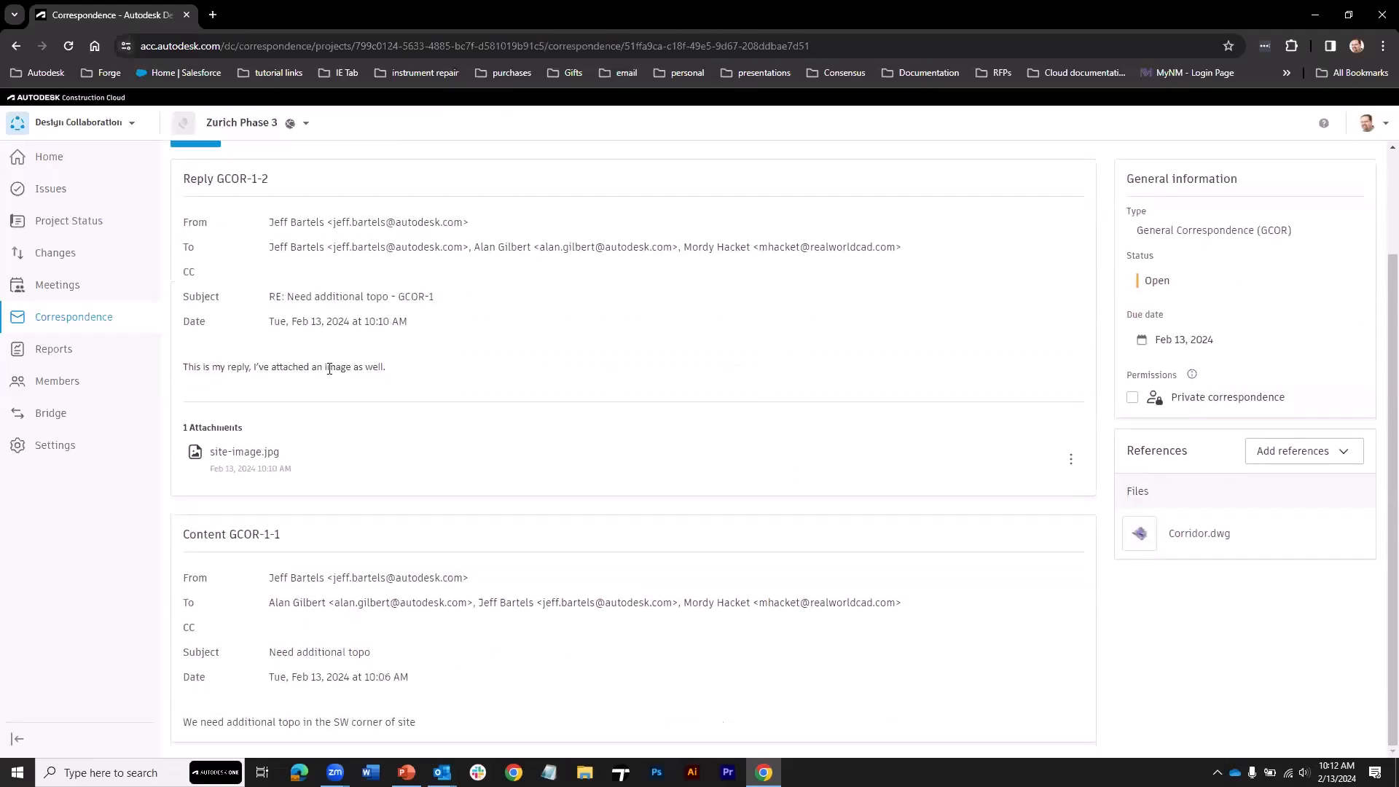
scroll(329, 369, "up", 2)
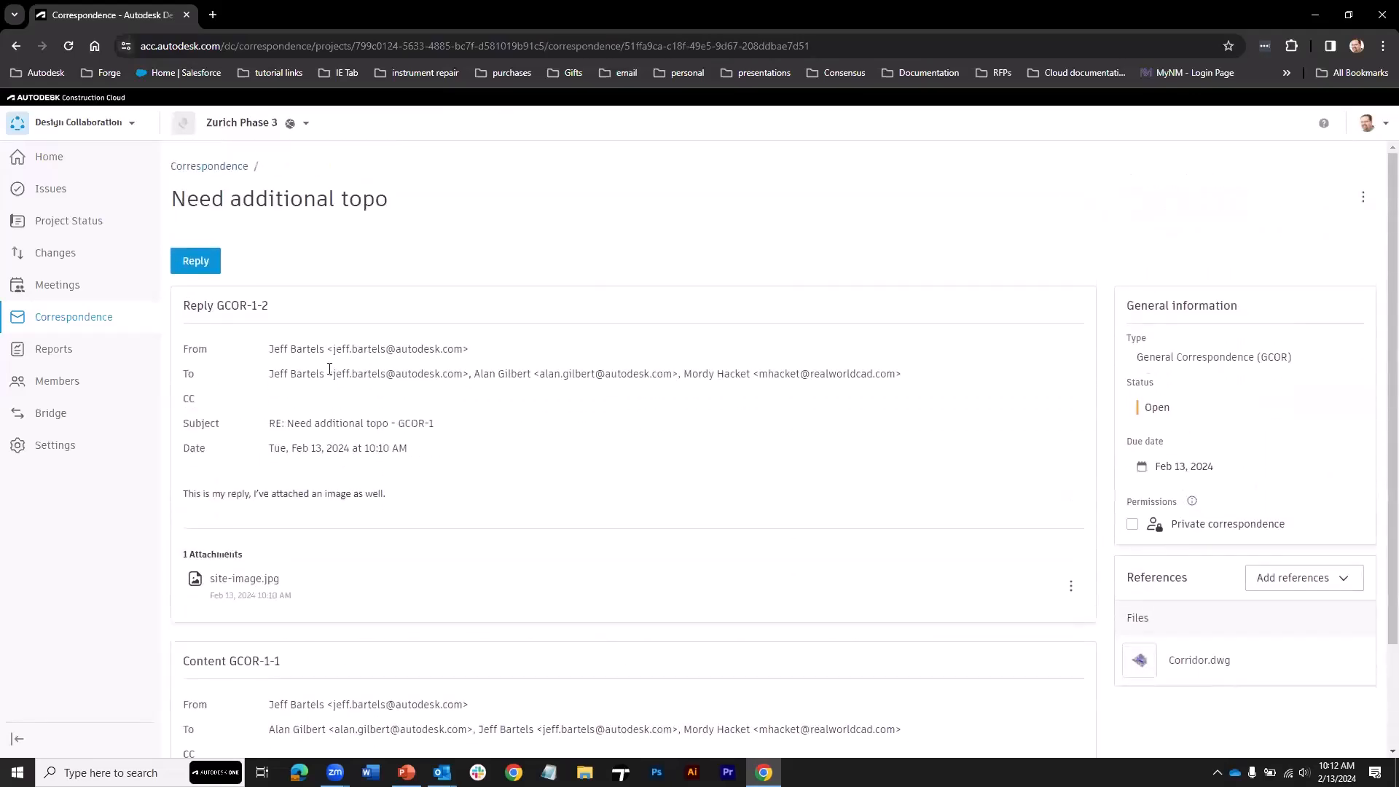
left_click(225, 172)
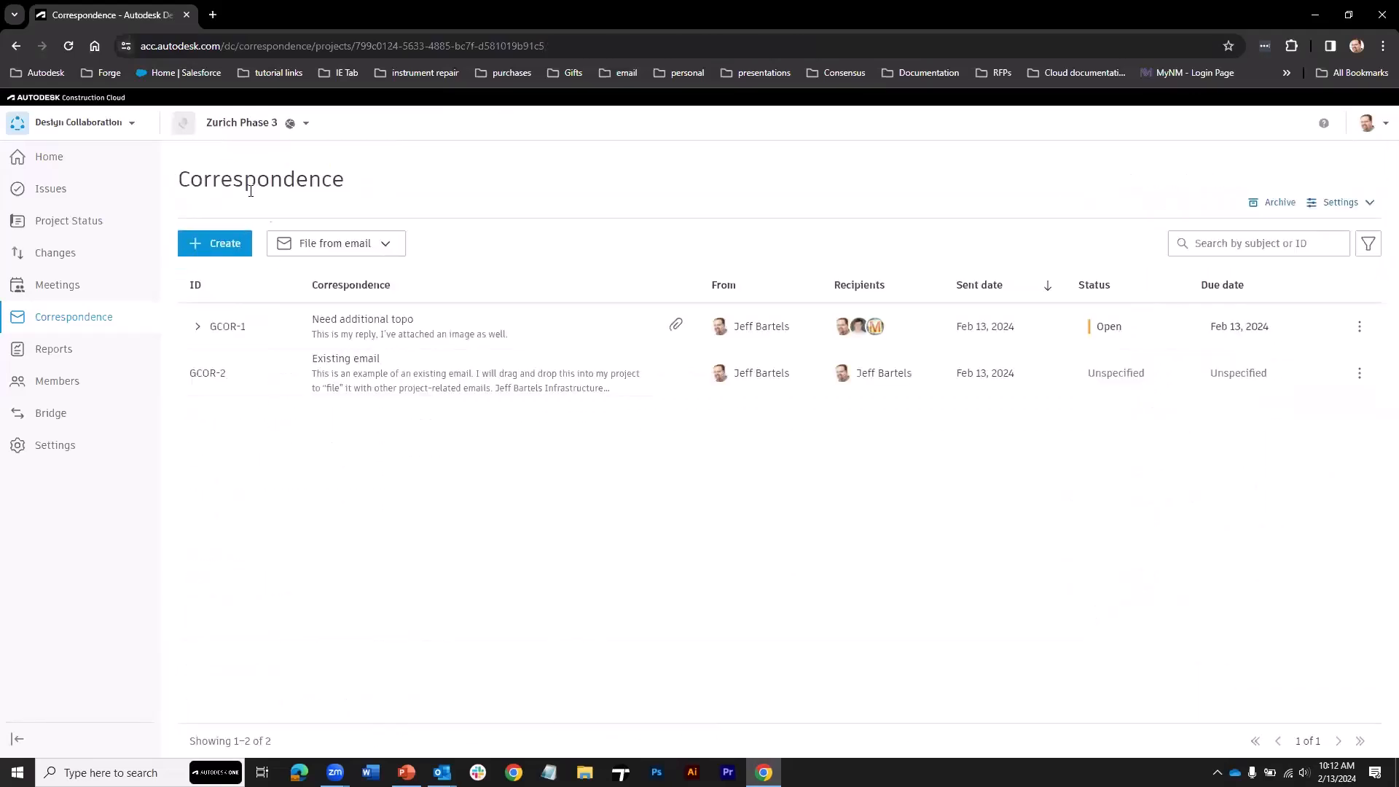
- Expand the GCOR-1 thread, open reply GCOR-1-2, and view its site-image.jpg attachment before closing the image page
left_click(199, 330)
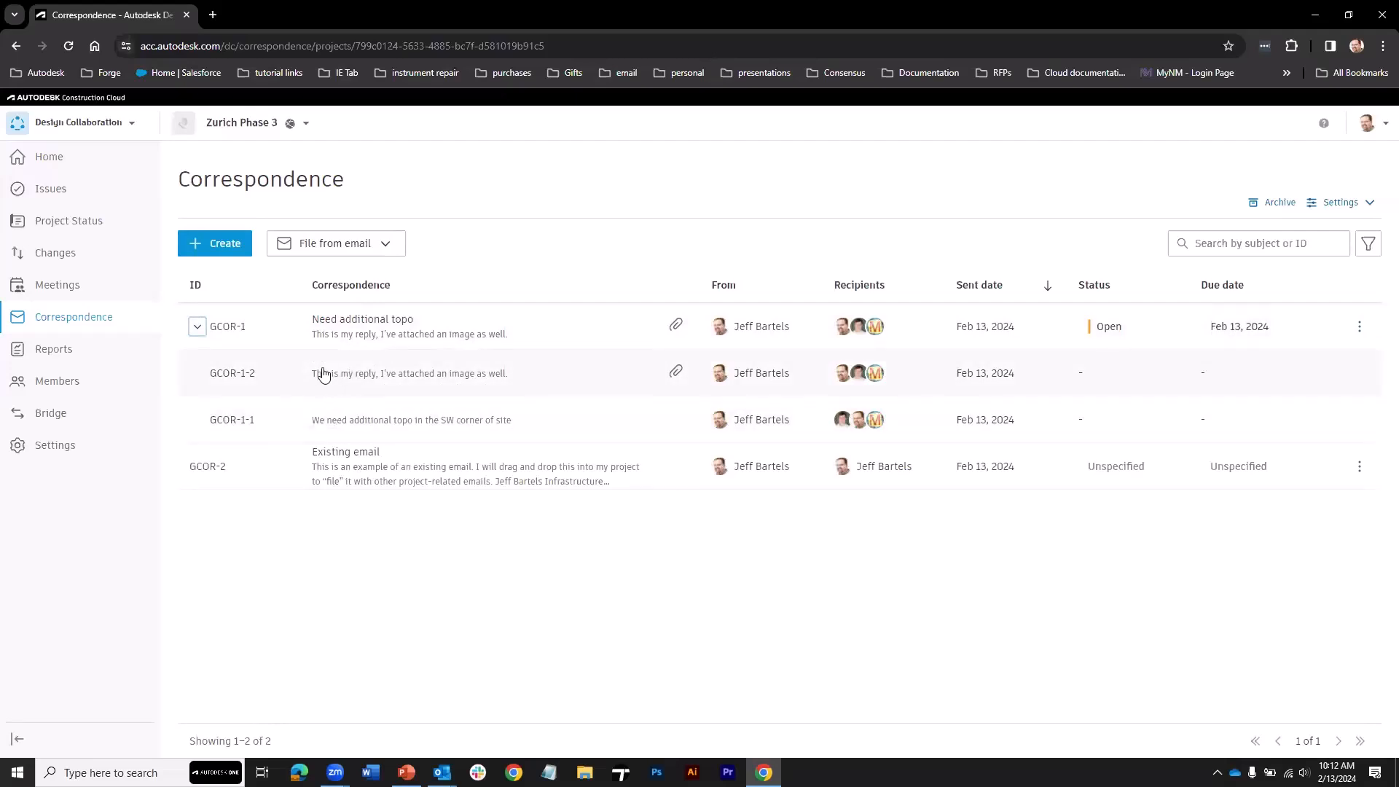
left_click(347, 375)
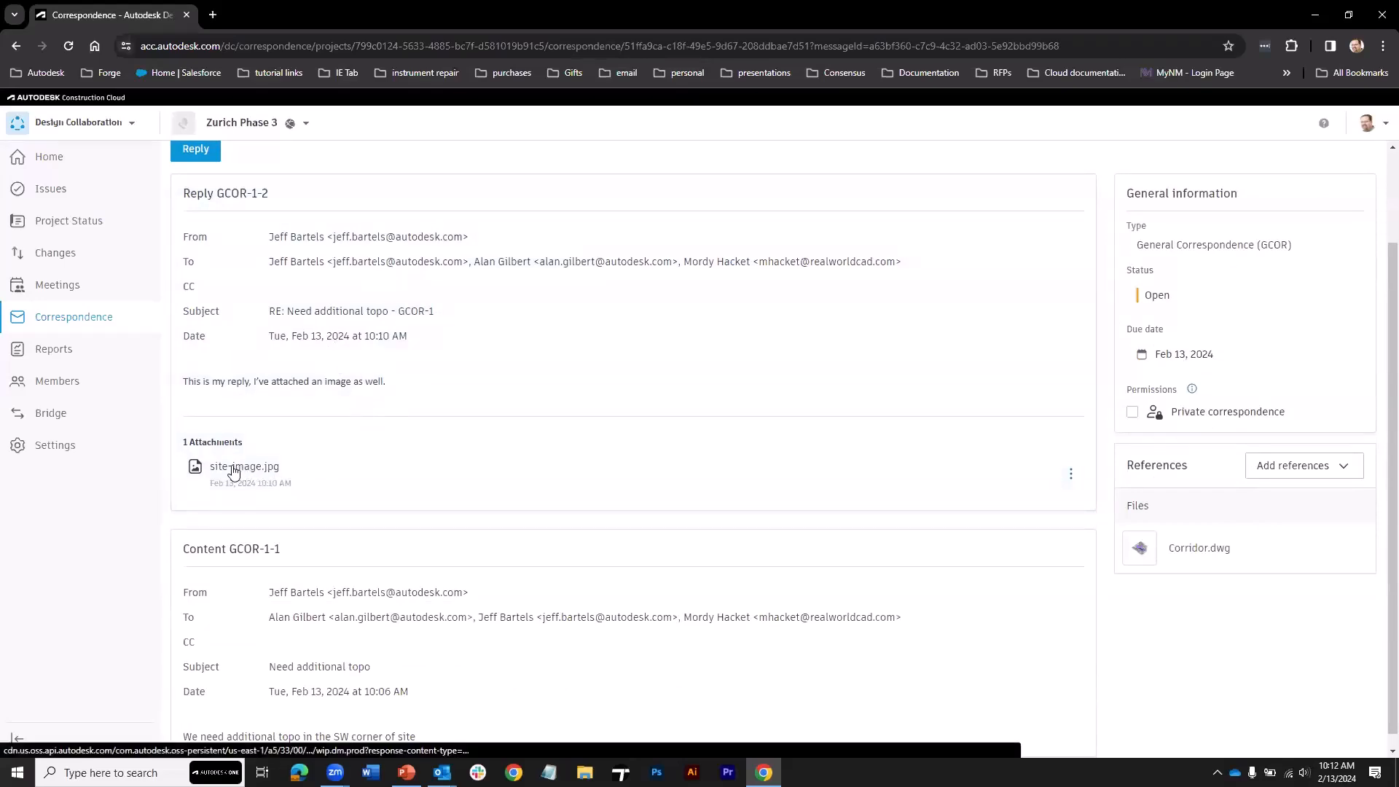
left_click(242, 472)
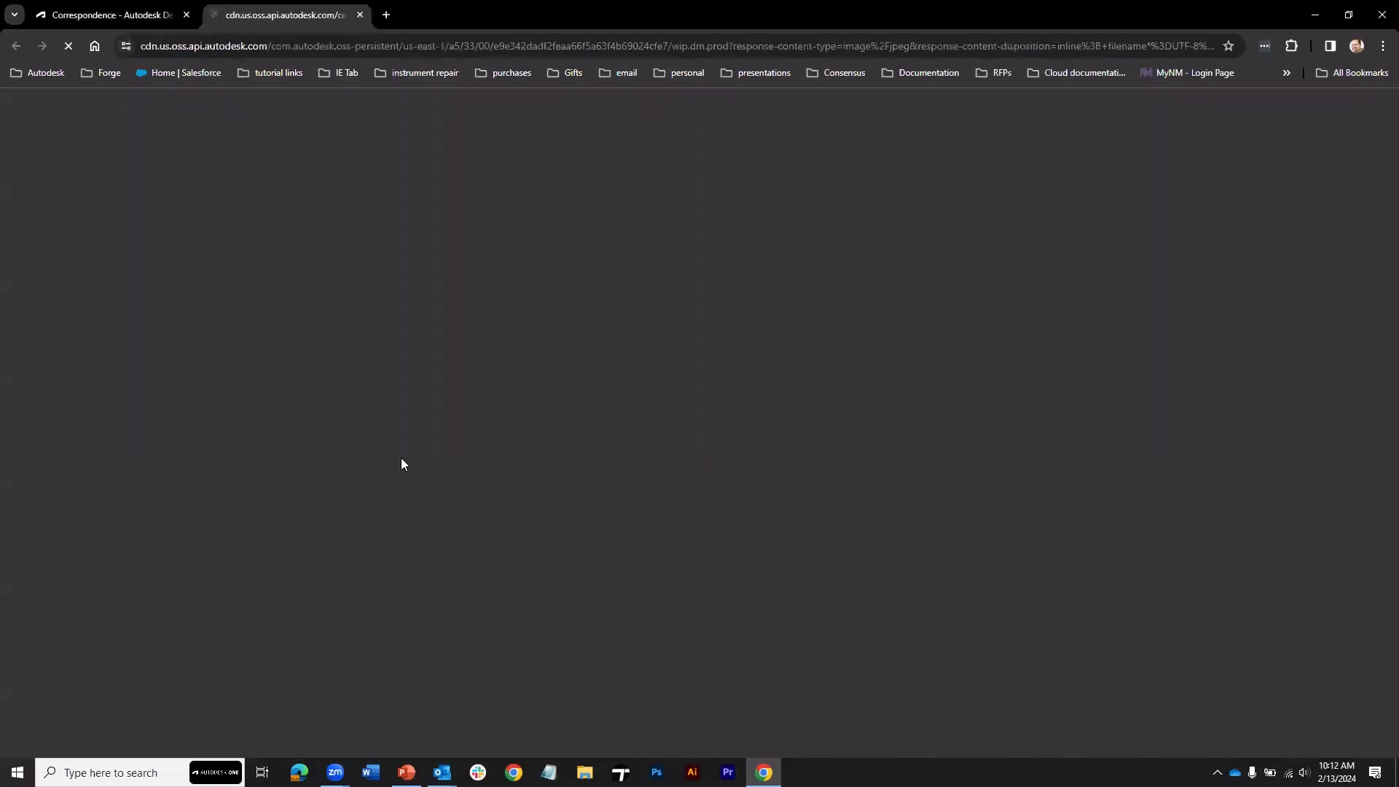
left_click(360, 15)
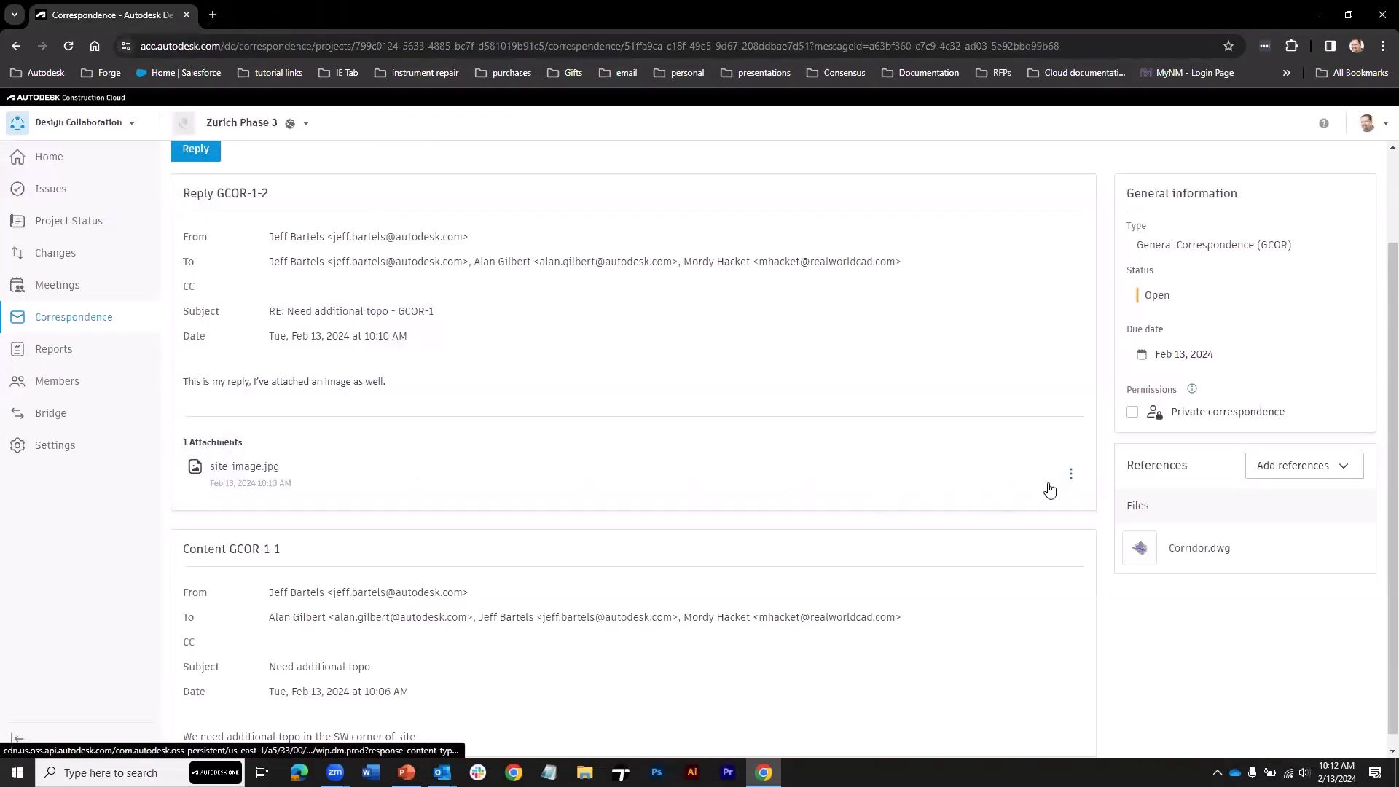
- Save the reply's site-image.jpg attachment to the Images folder in Project Files and dismiss the notification
left_click(1071, 475)
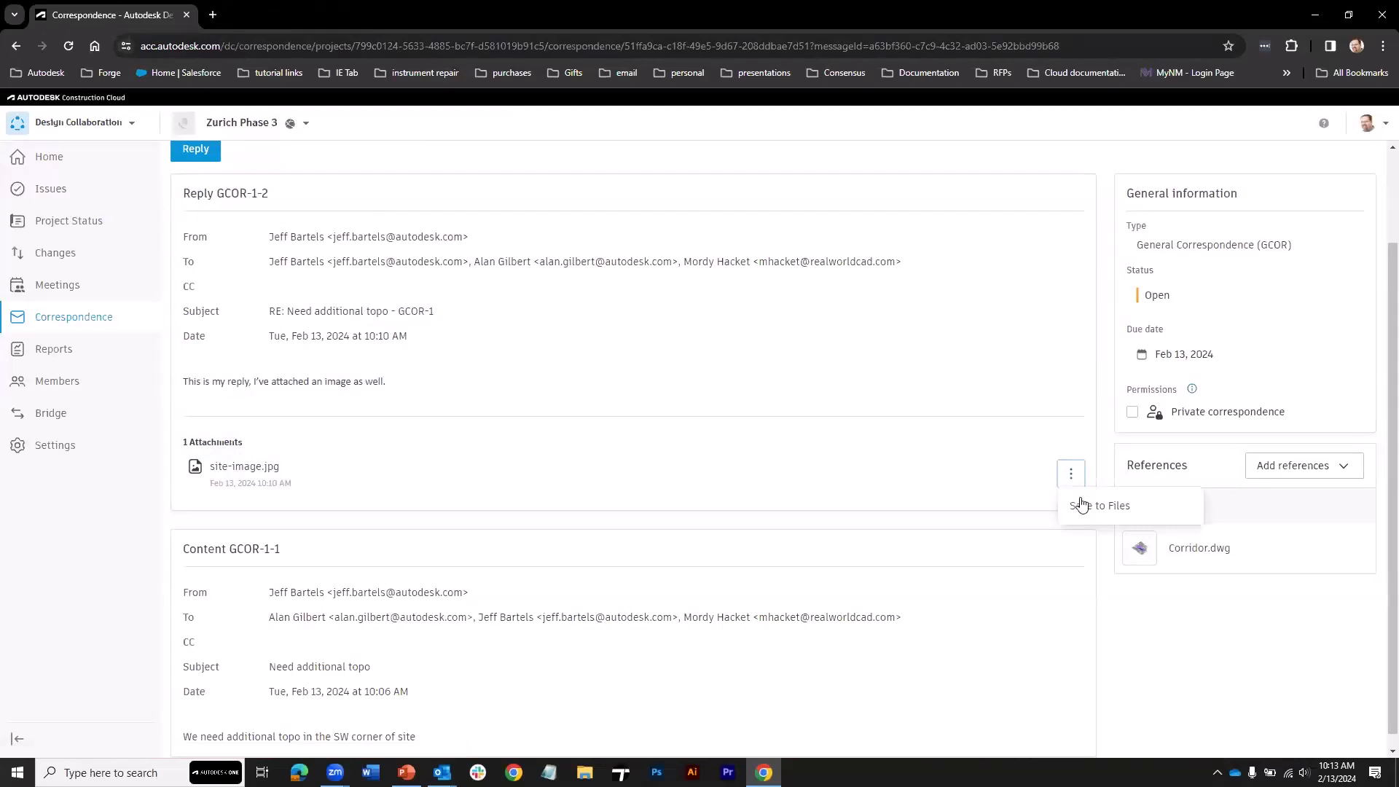
left_click(1081, 508)
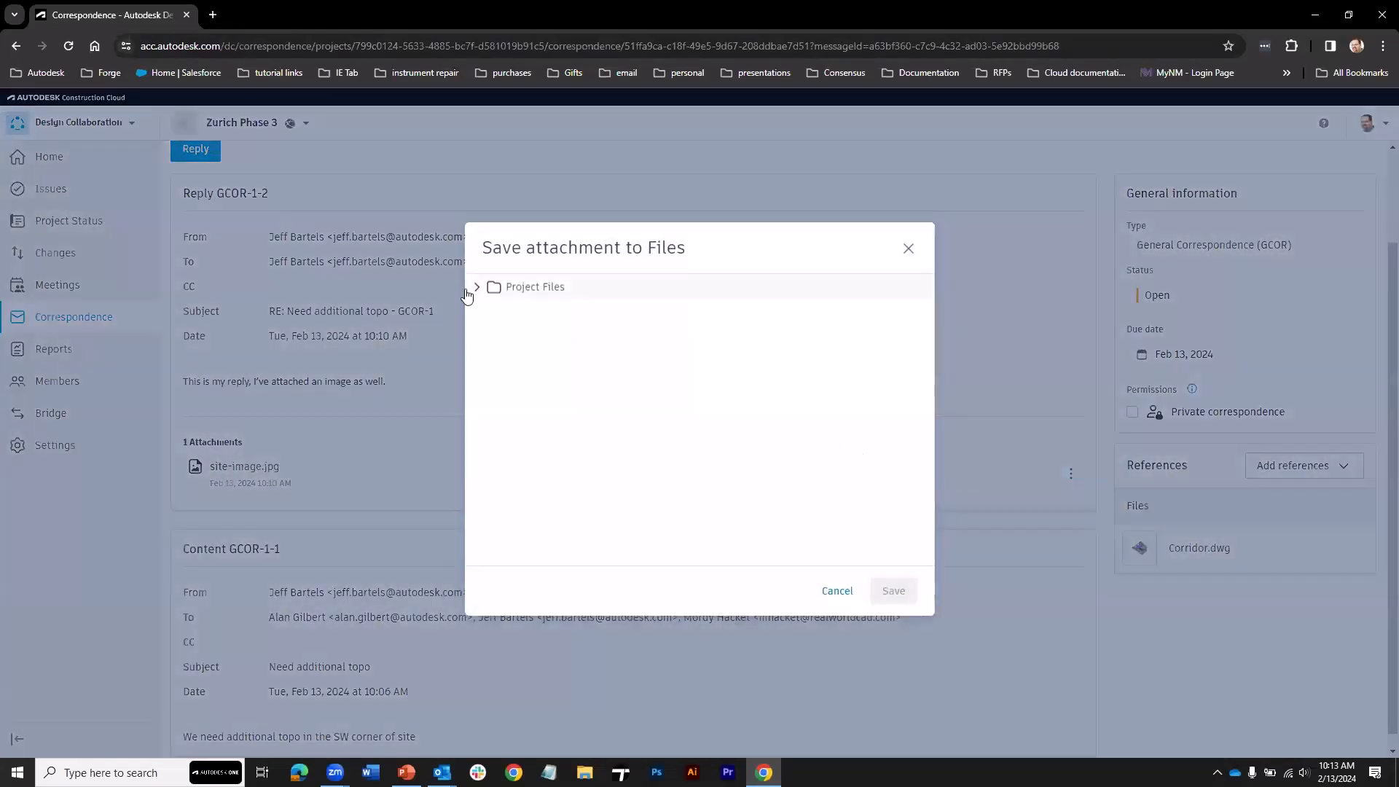
left_click(478, 288)
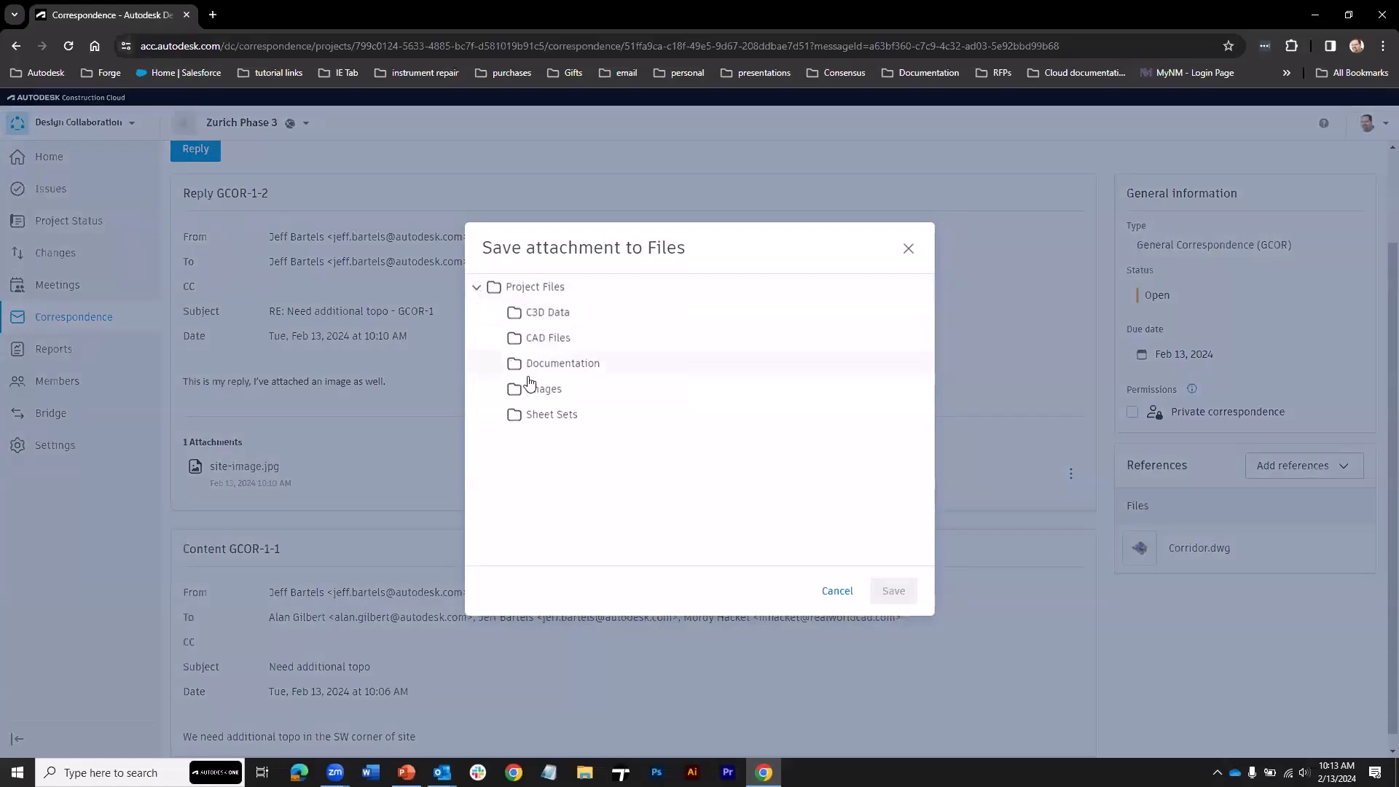
left_click(546, 391)
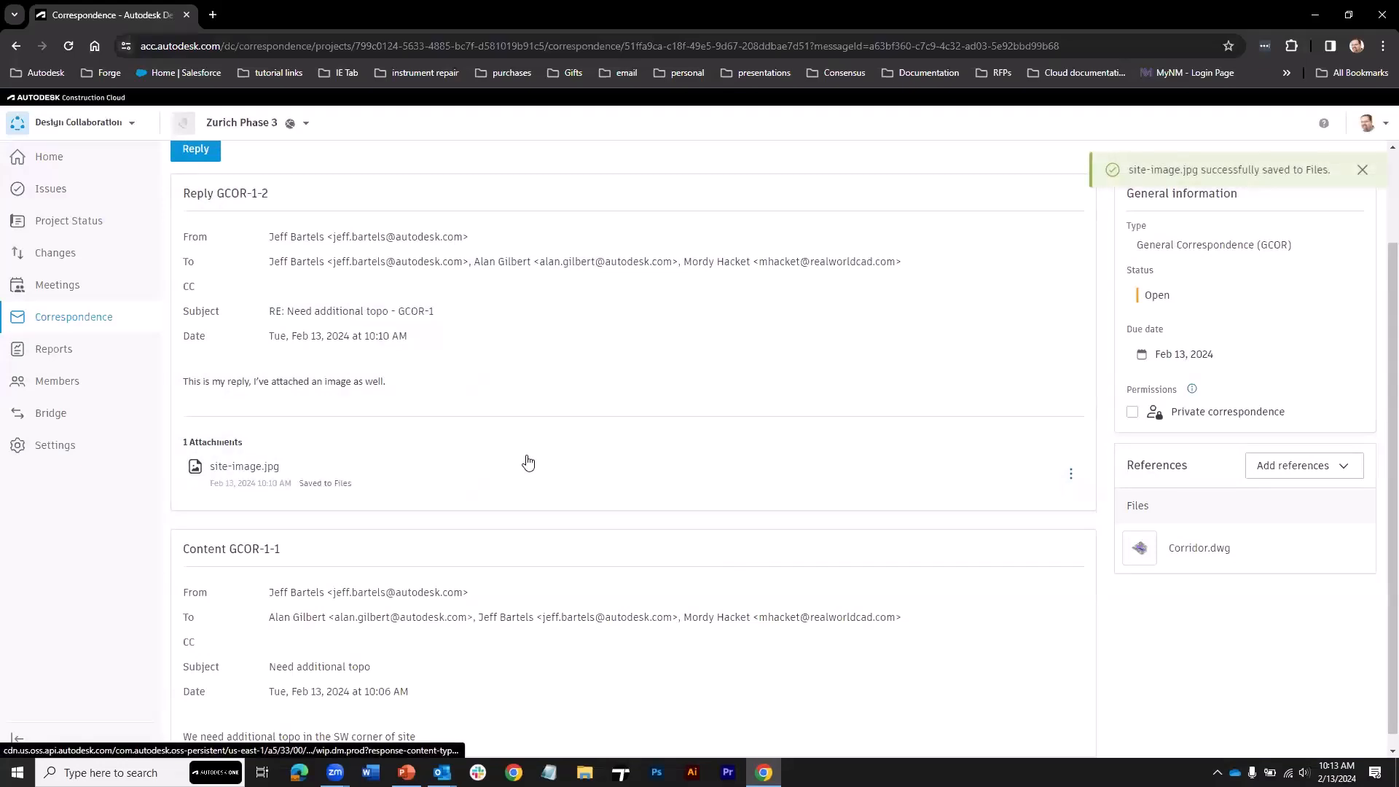
left_click(1362, 171)
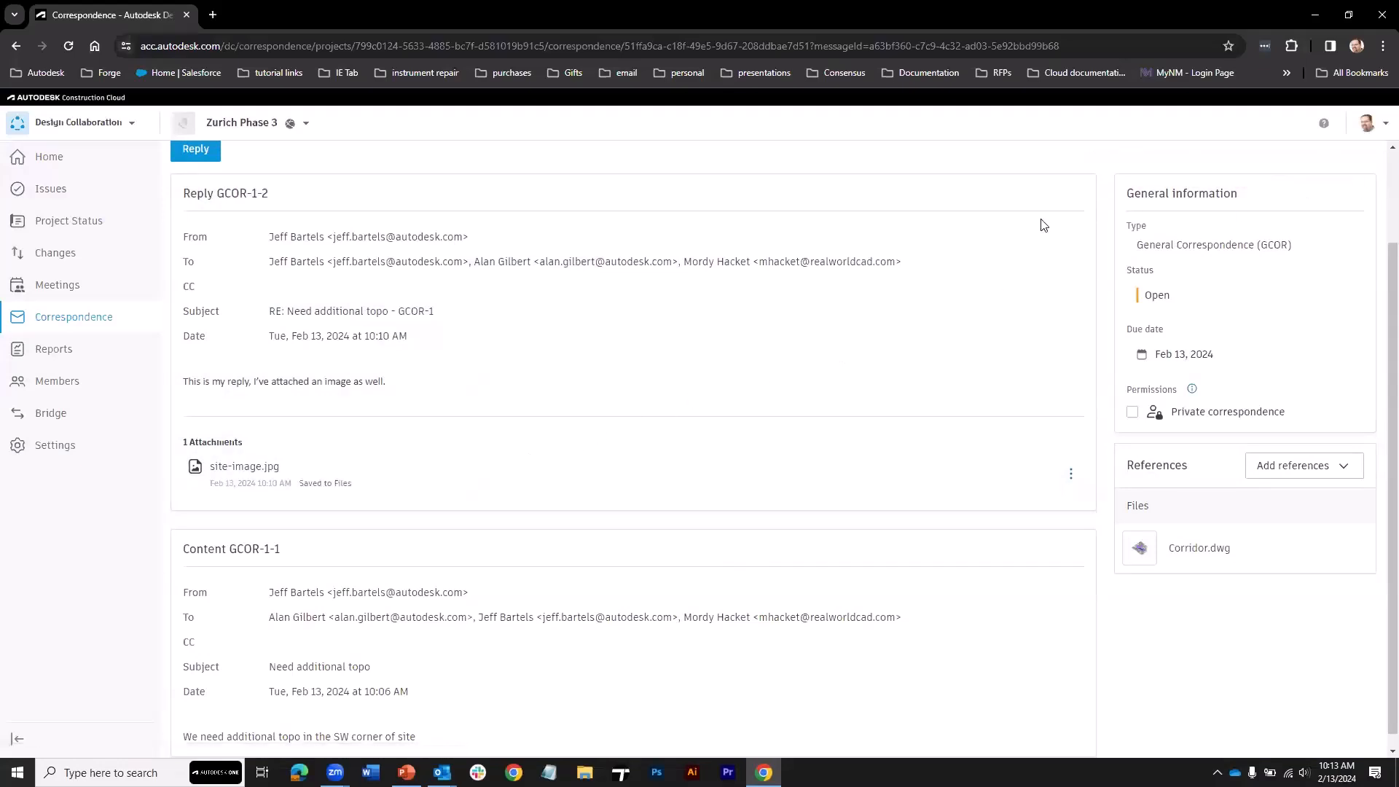
- Return to the correspondence list and set the status of the filed "Existing email" to Ongoing
scroll(352, 313, "up", 2)
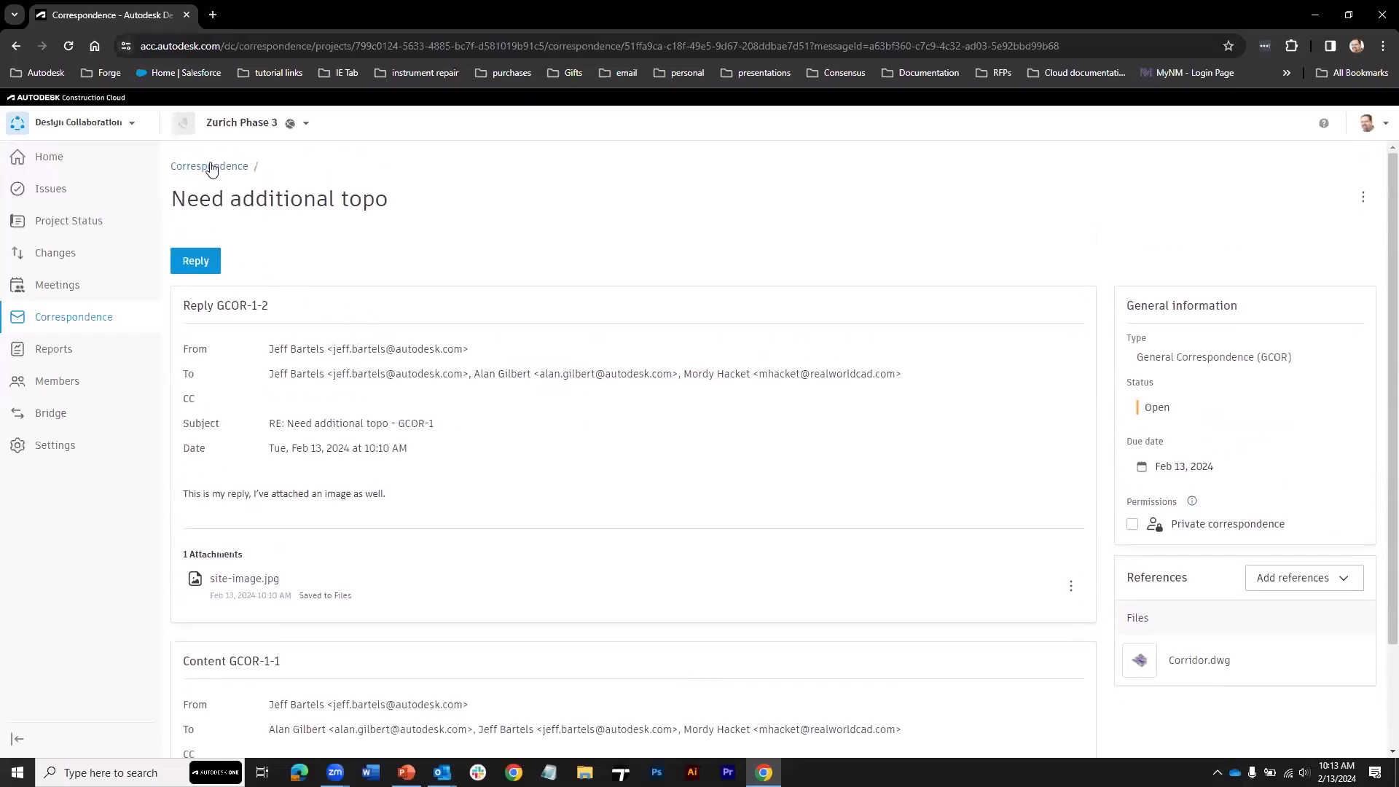
left_click(208, 163)
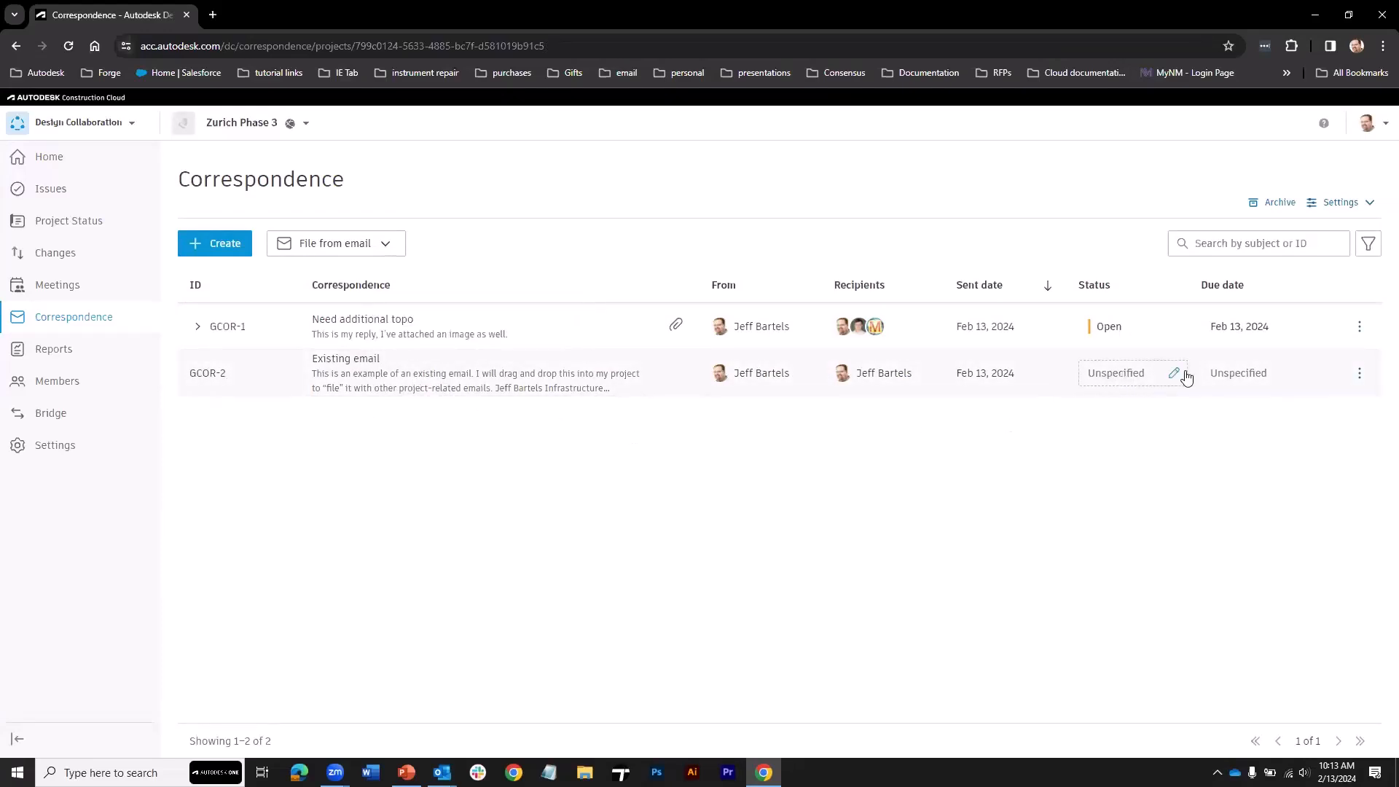
left_click(1117, 378)
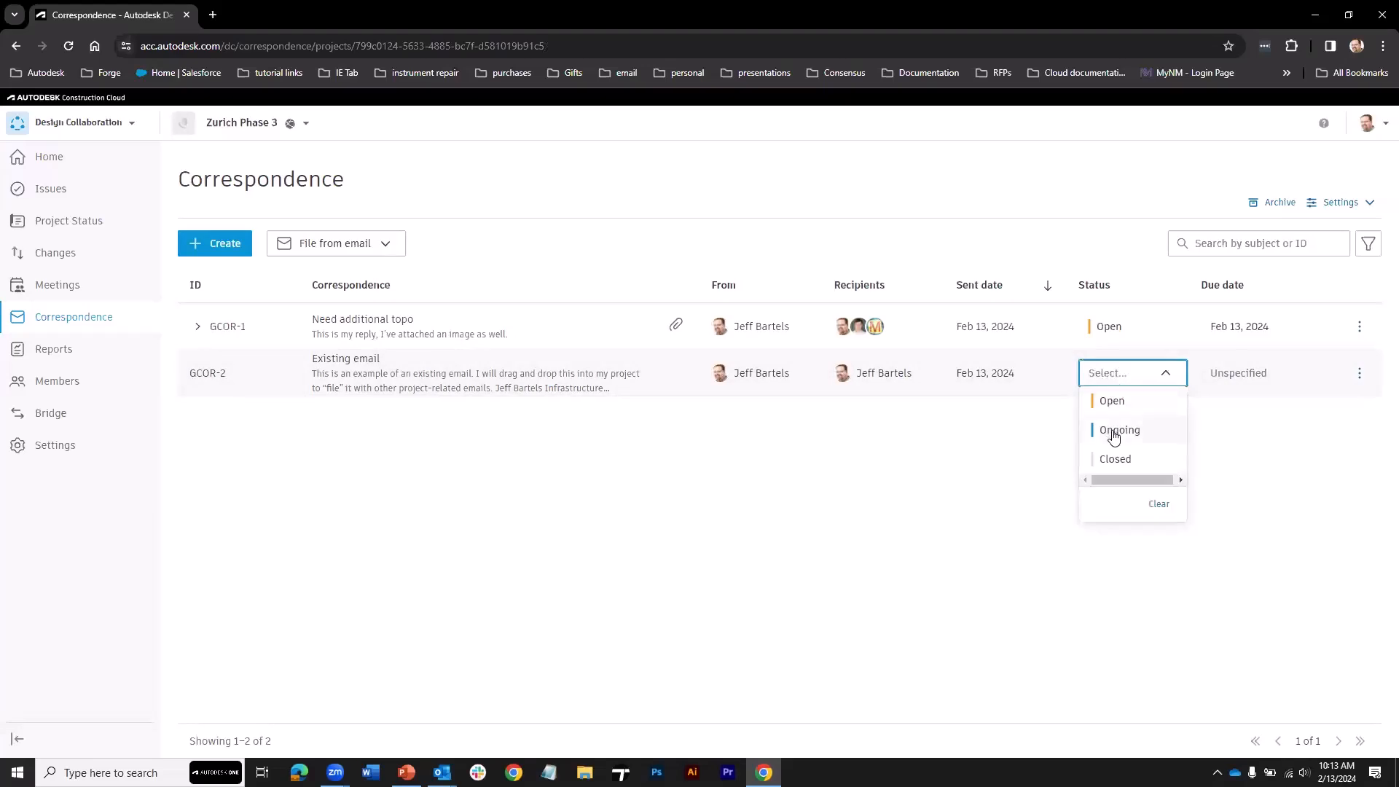
left_click(1115, 432)
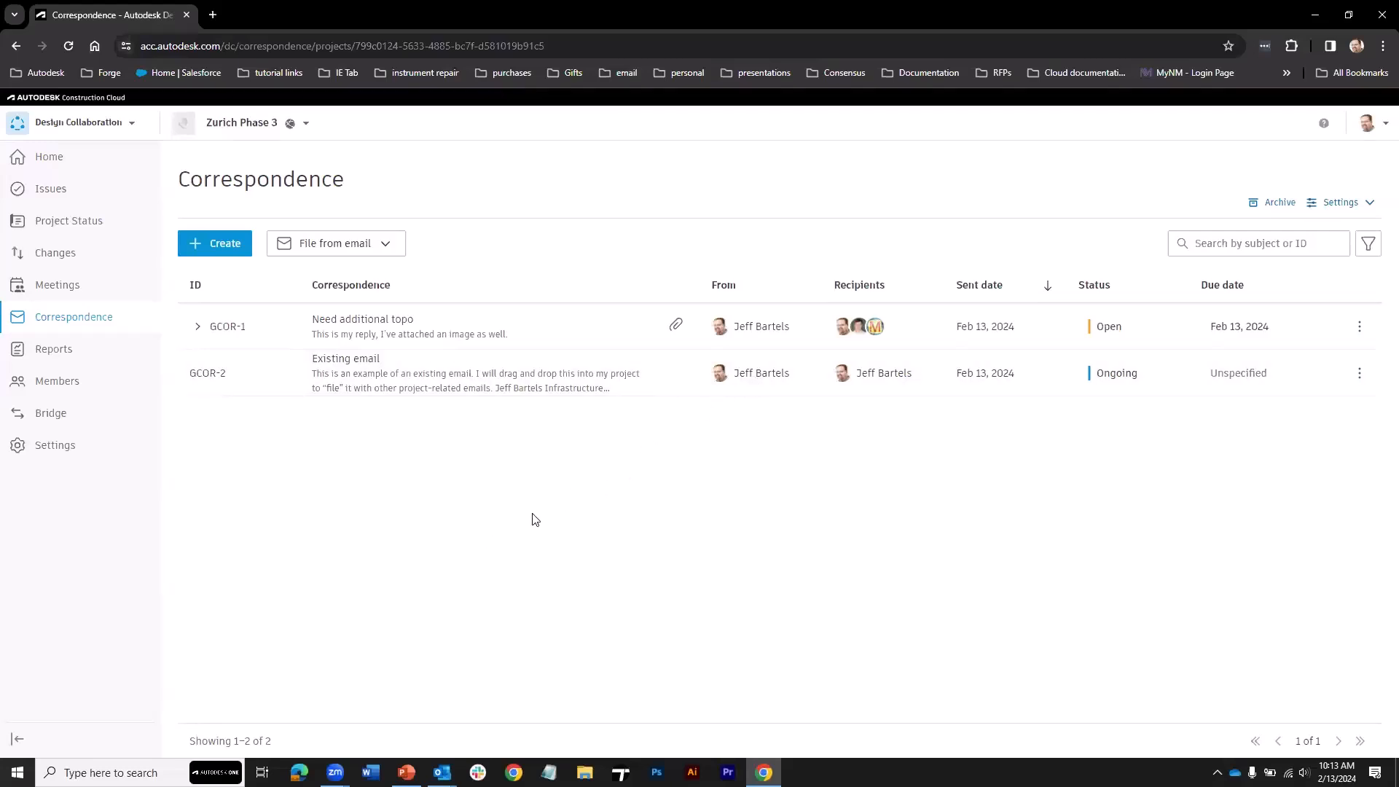
- Mark the "Need additional topo" correspondence as private and return to the list to check its private indicator
left_click(433, 334)
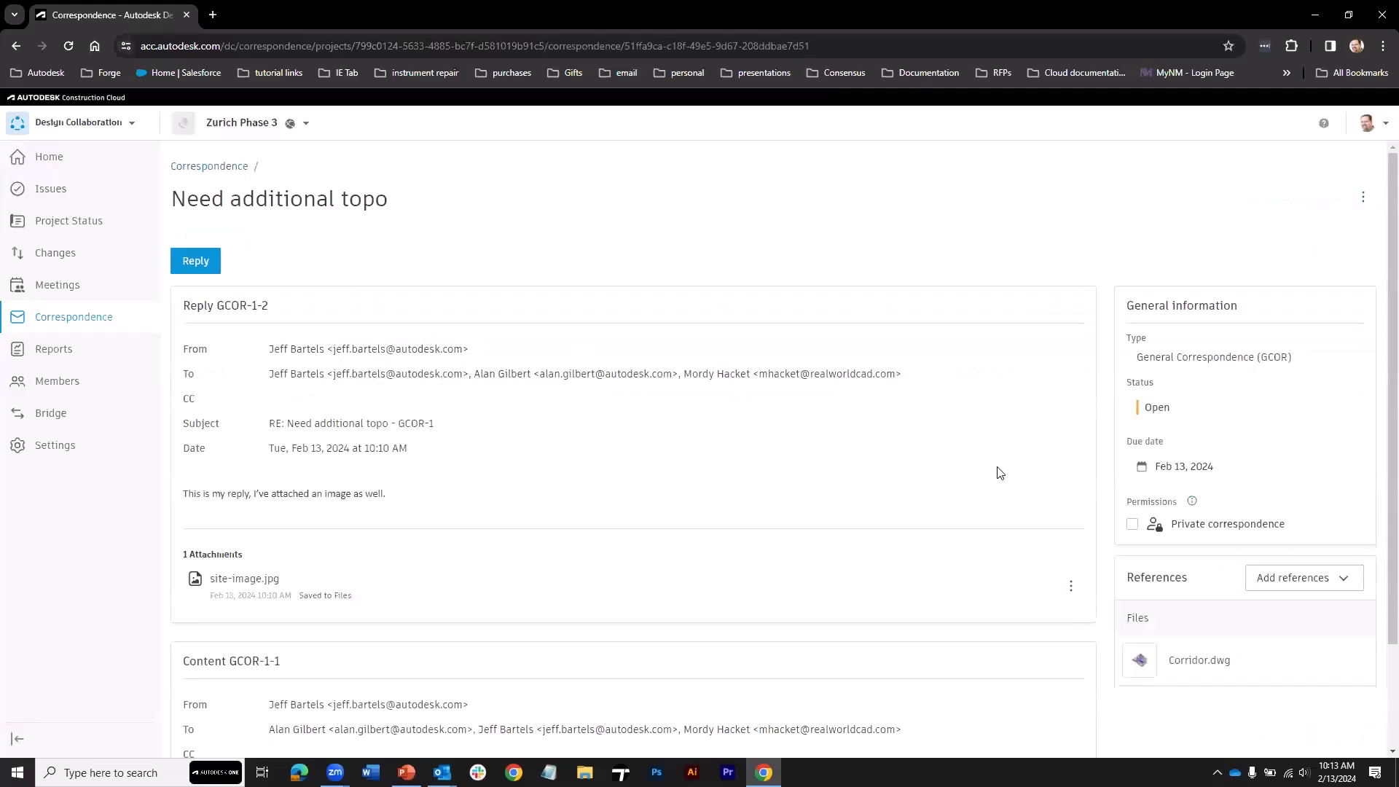
left_click(1134, 527)
left_click(234, 171)
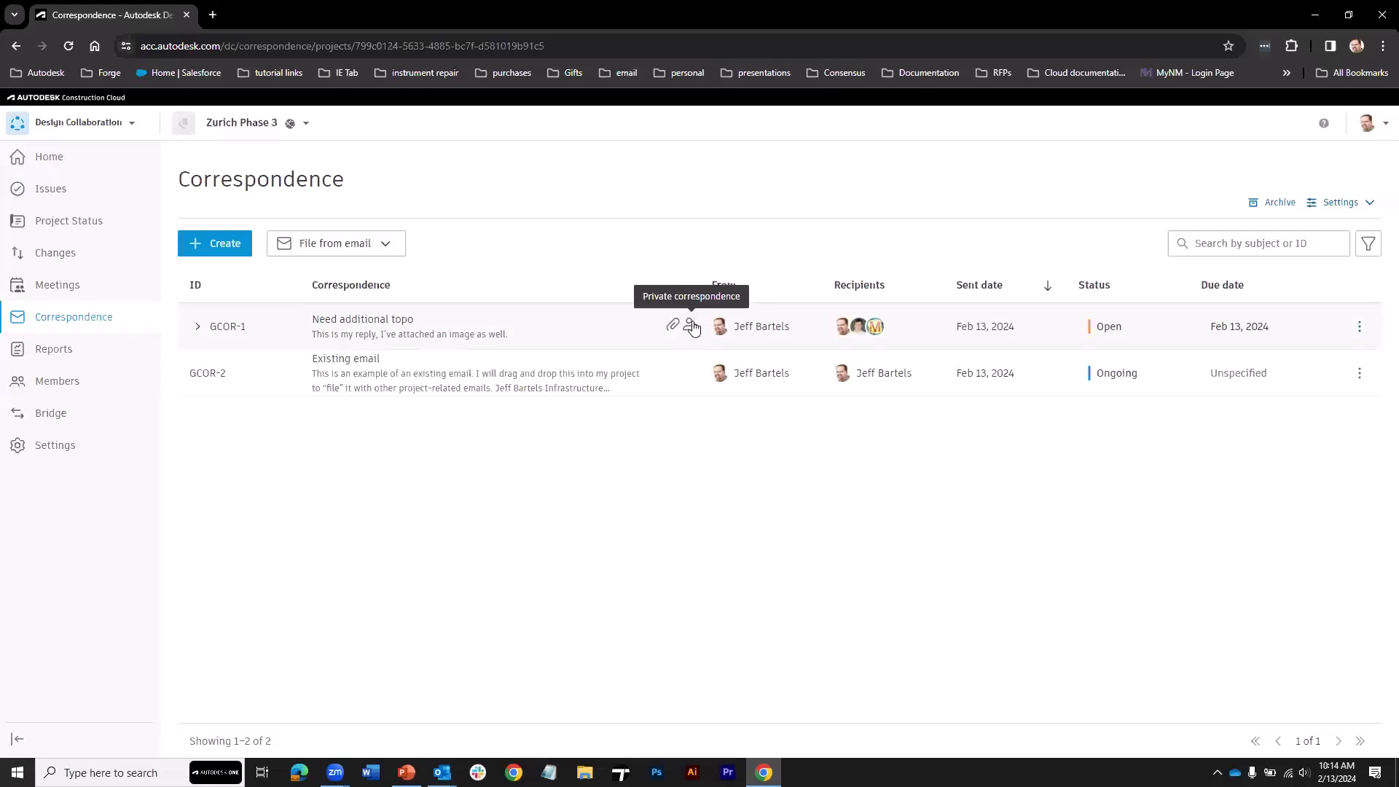
- Make the private "Need additional topo" correspondence public again and return to the correspondence list
left_click(500, 334)
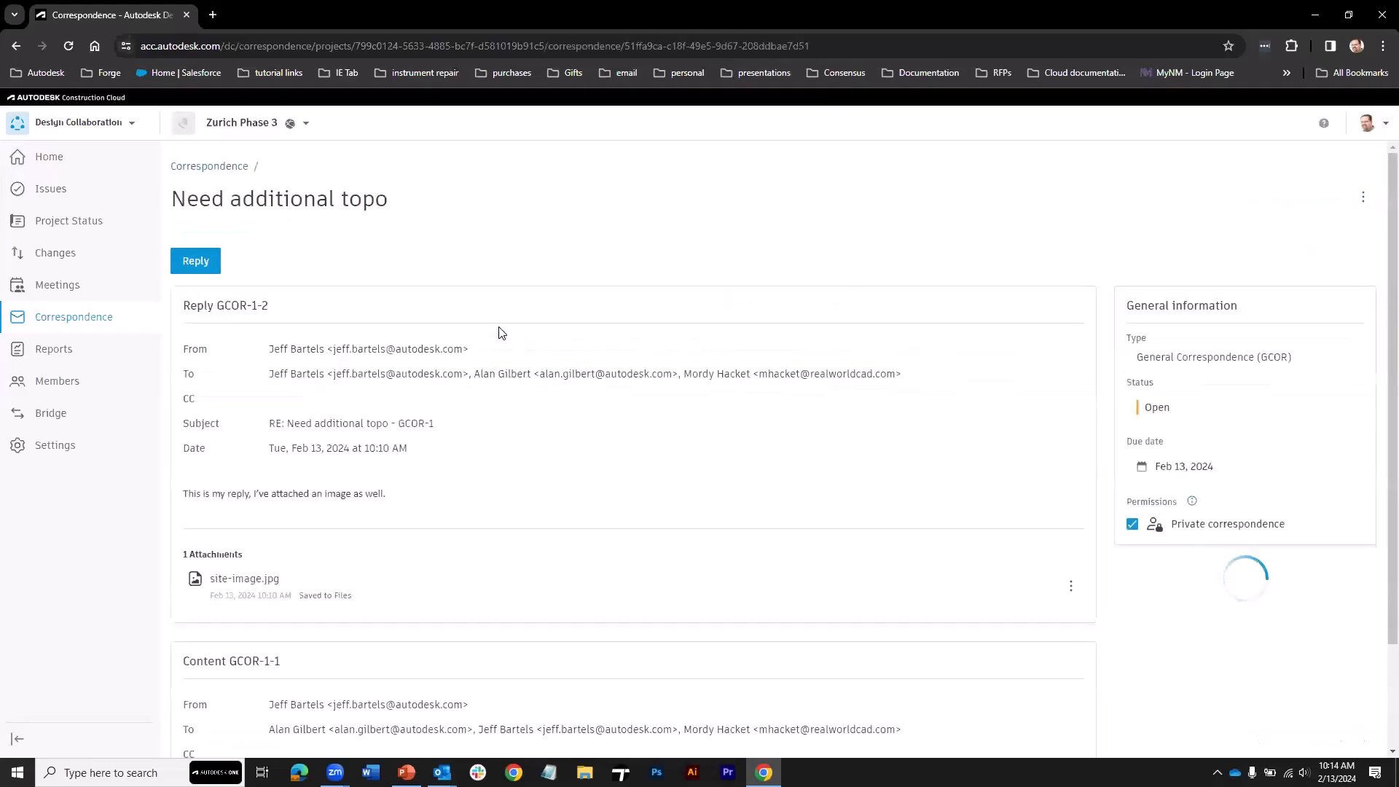
left_click(1132, 524)
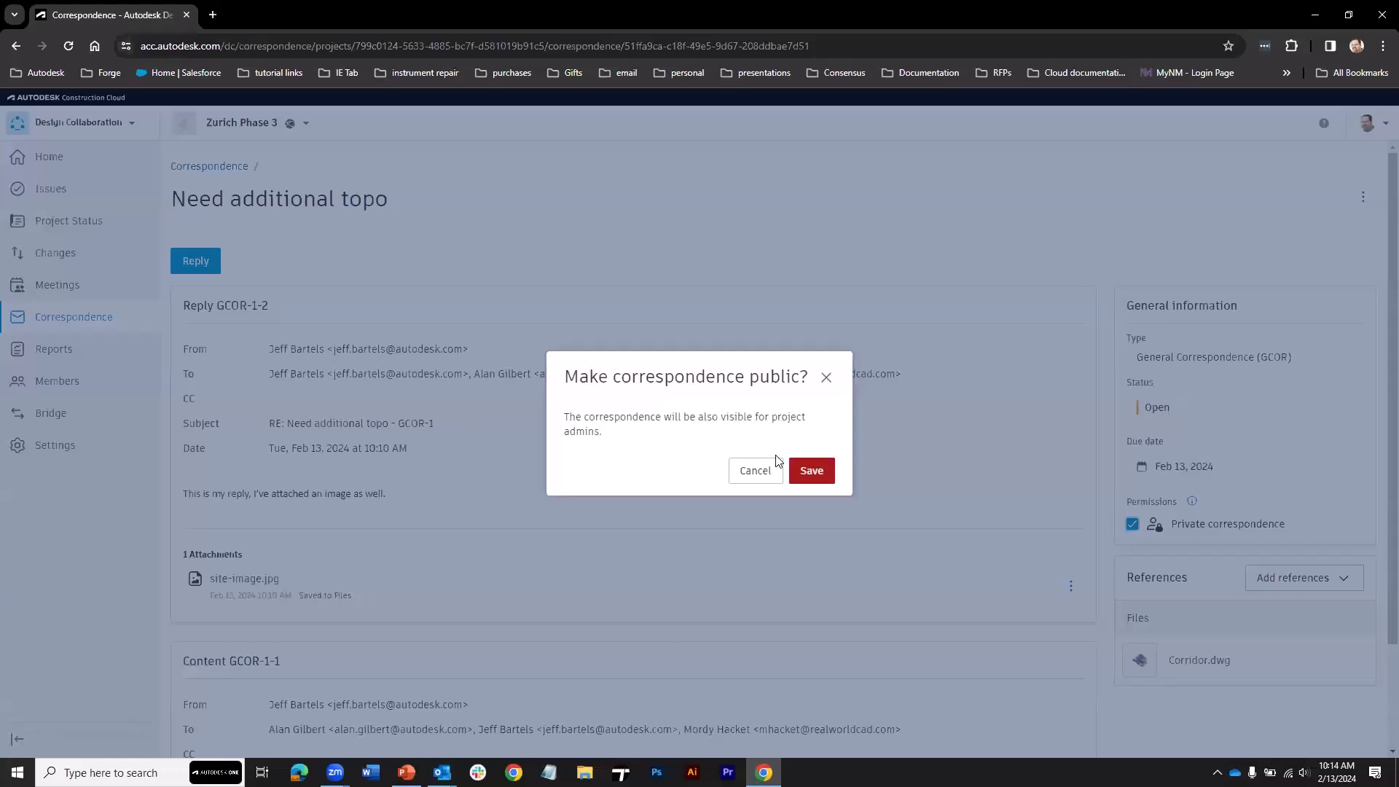
left_click(817, 472)
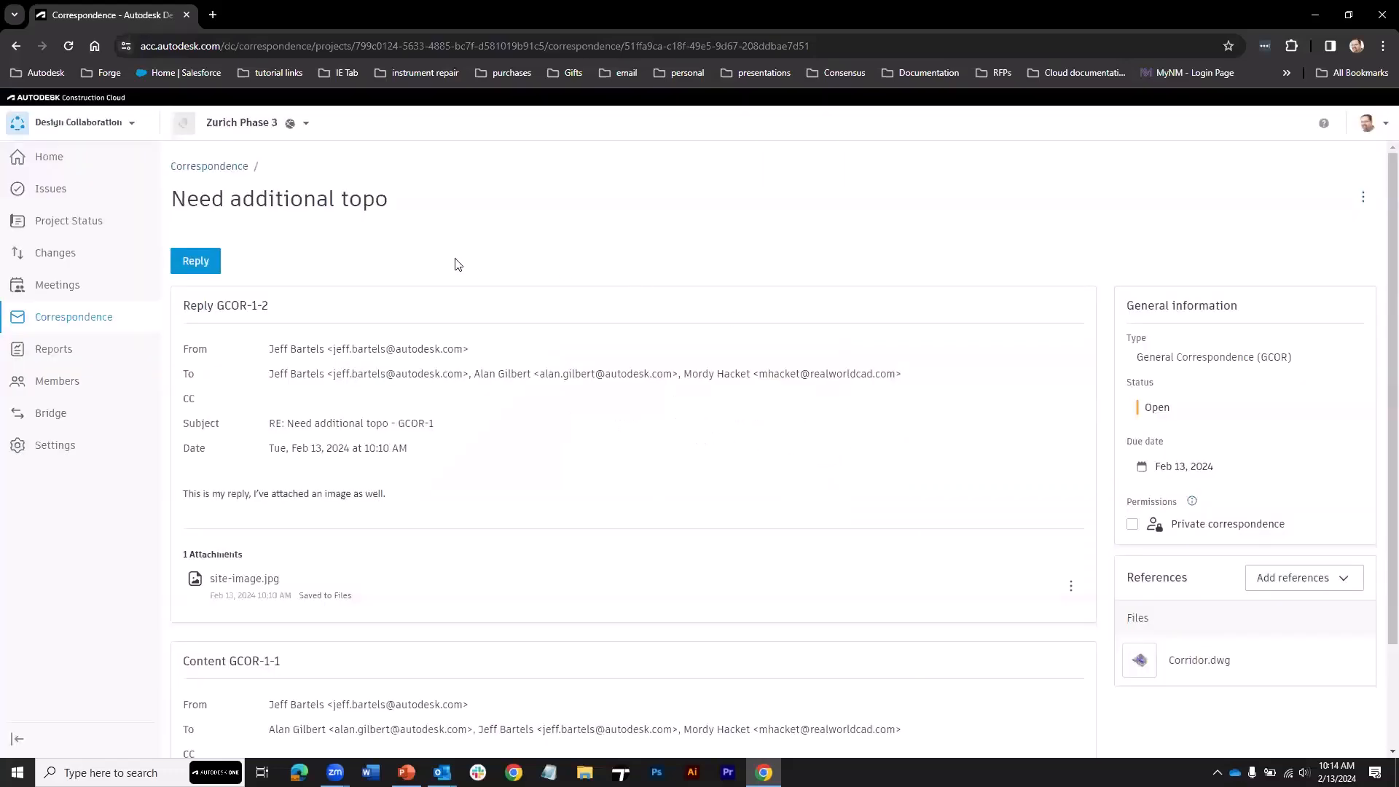
left_click(232, 169)
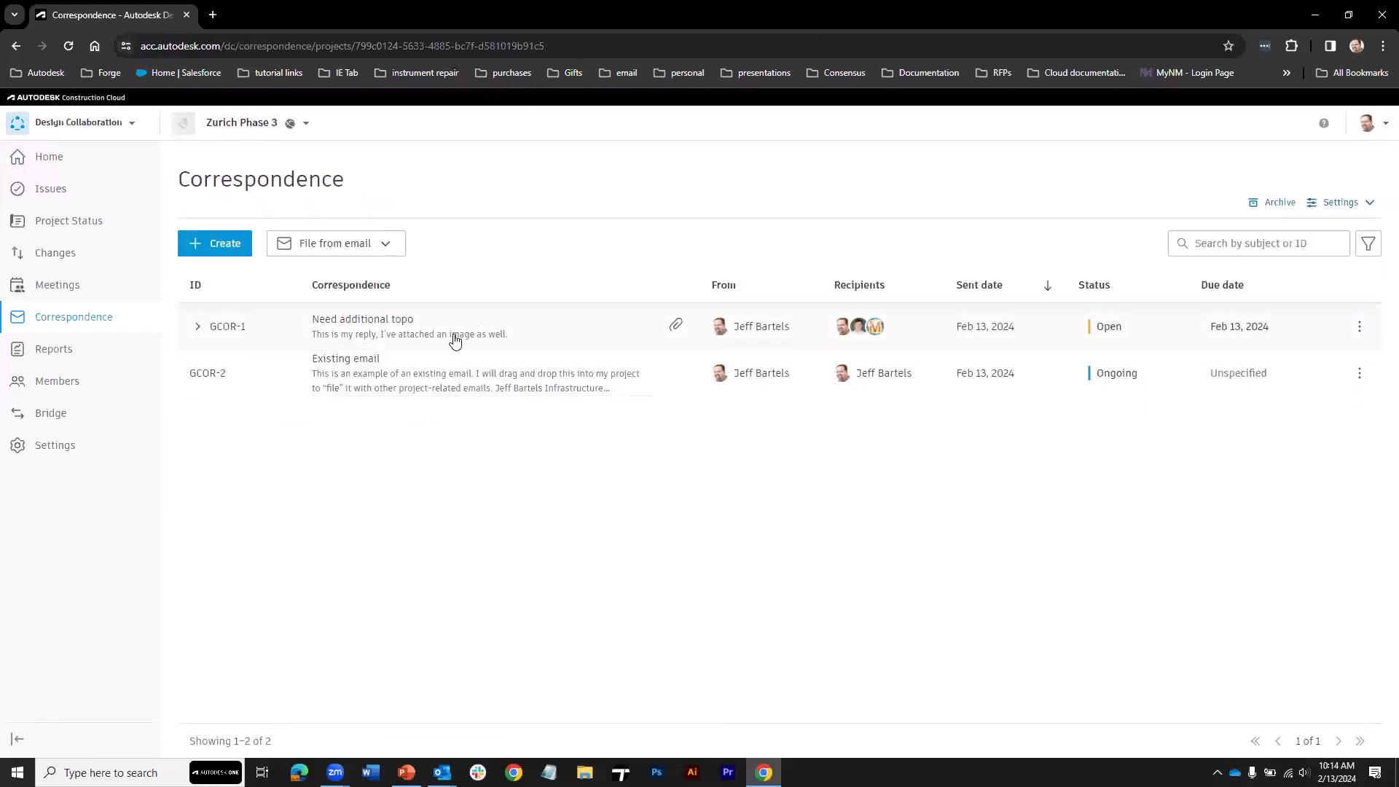
- Search the correspondence list for "topo" and clear the search
left_click(1209, 244)
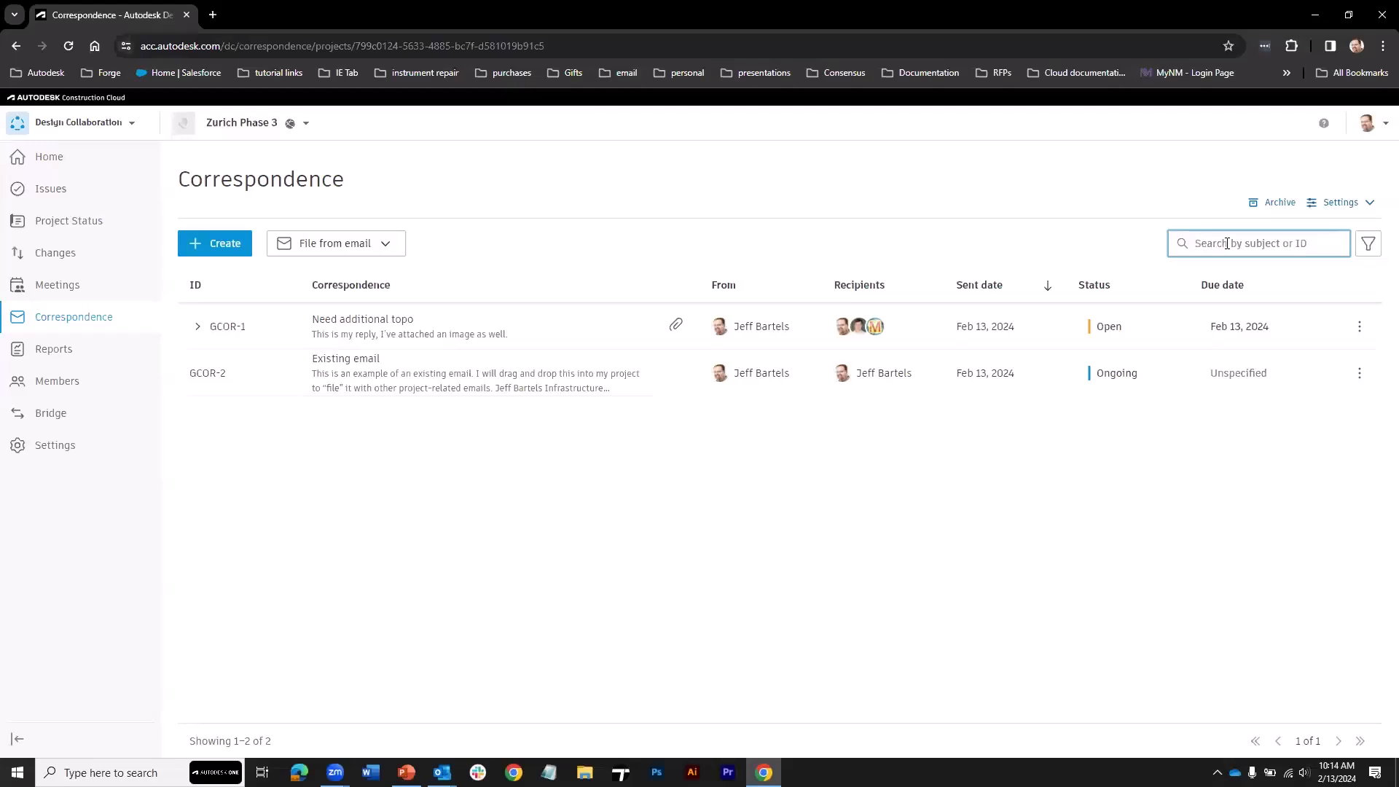
type("topo")
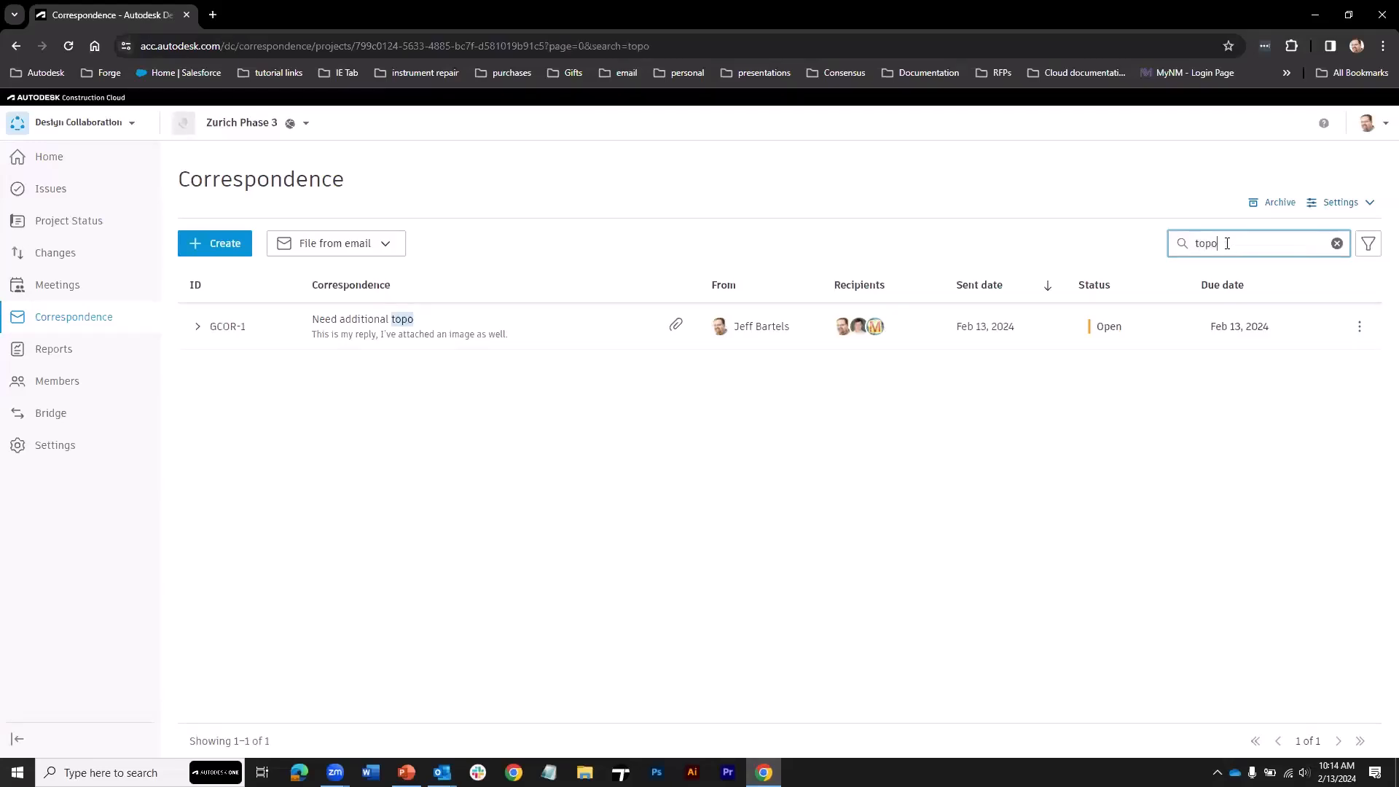
left_click(1338, 243)
- Open the correspondence filters and review the options for filtering by type and sender
left_click(1368, 243)
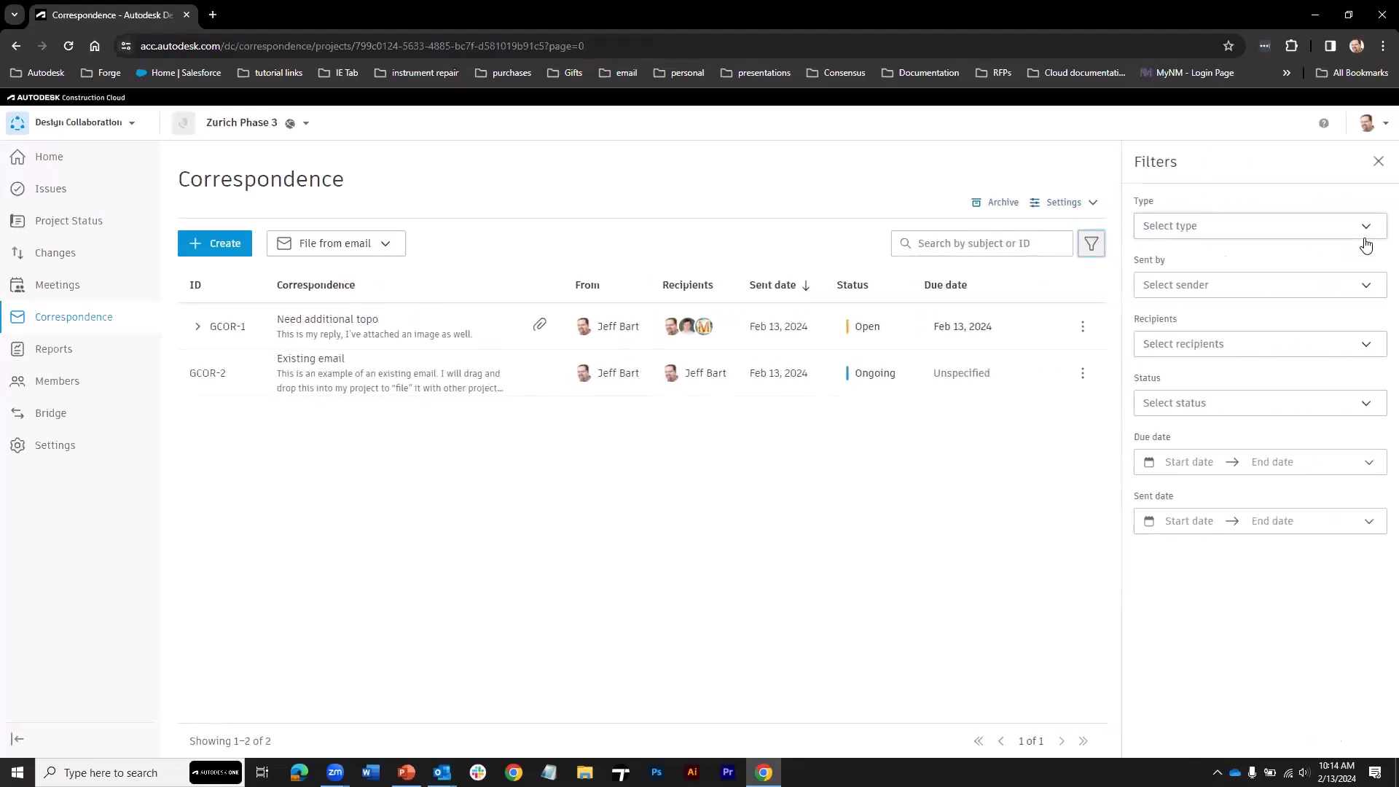
left_click(1164, 227)
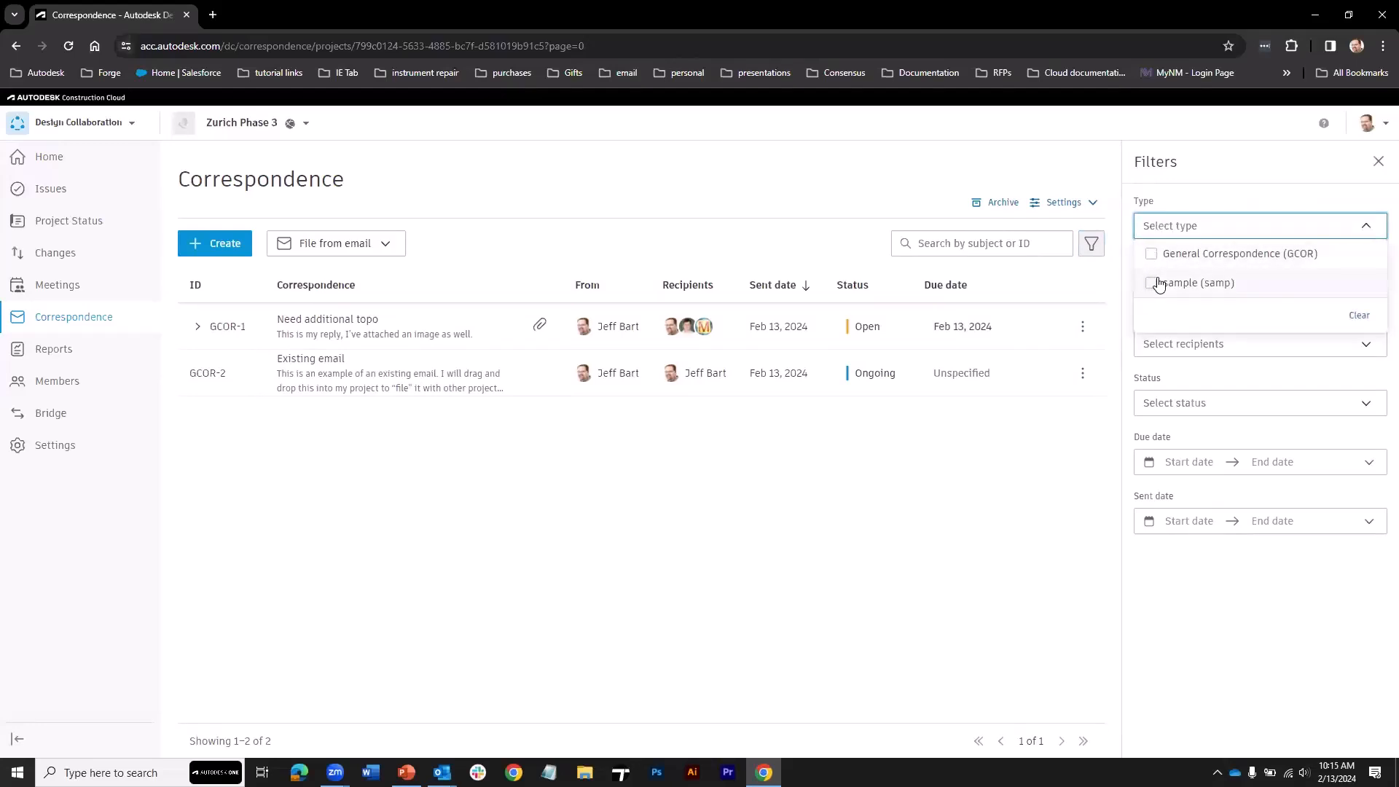
left_click(1130, 227)
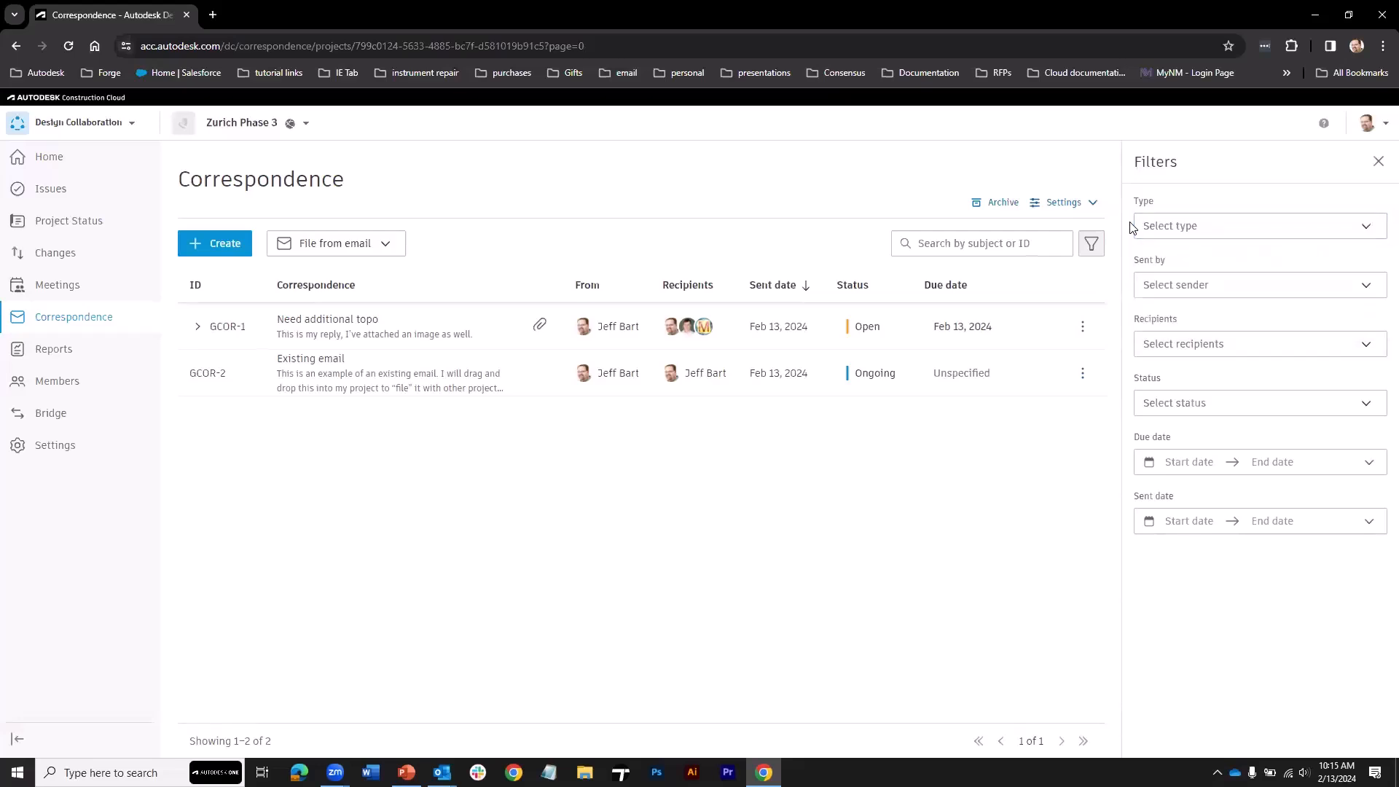
left_click(1150, 281)
left_click(1130, 286)
- Filter the correspondence by one recipient, clear that filter, review the status filter options, and close the filters
left_click(1146, 343)
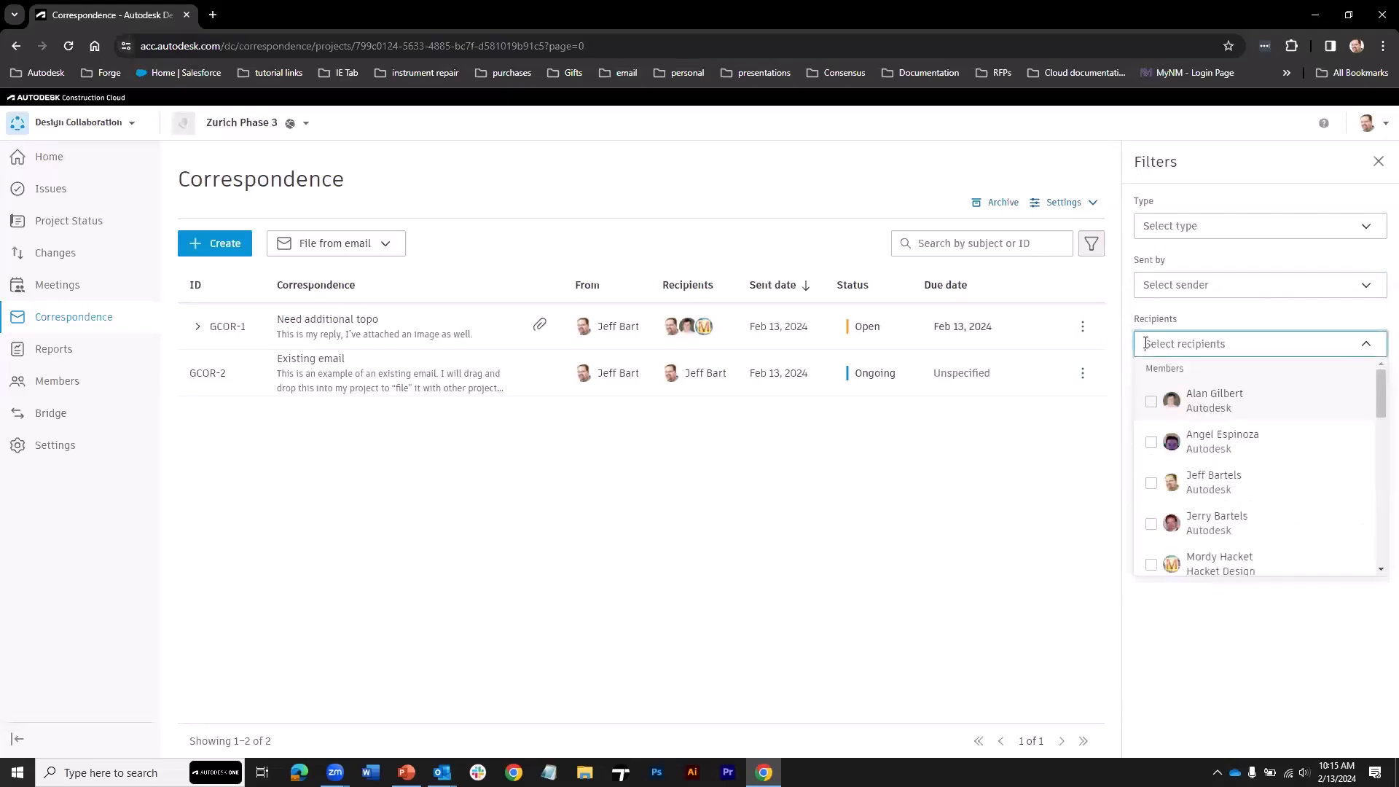
left_click(1151, 402)
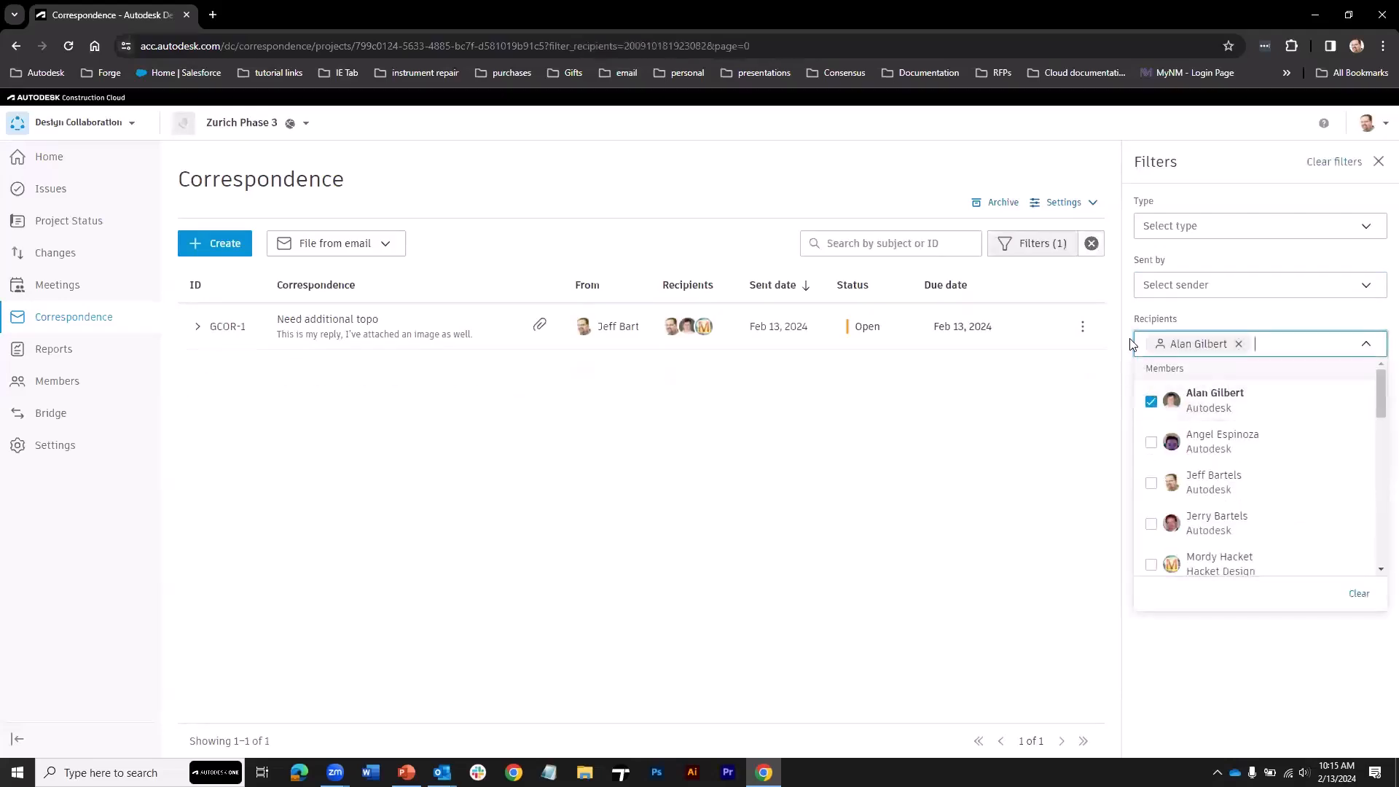
left_click(1238, 344)
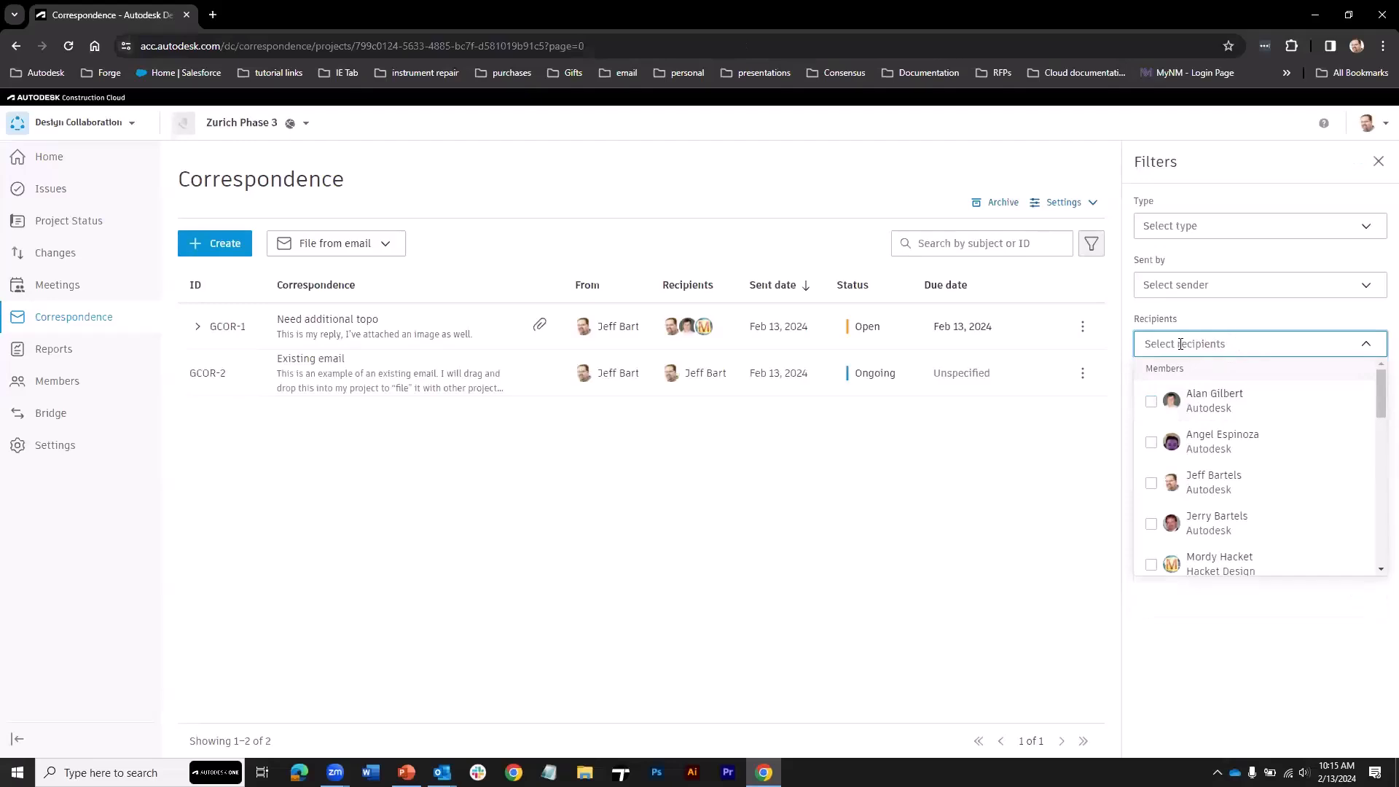
left_click(1130, 345)
left_click(1145, 406)
left_click(1145, 405)
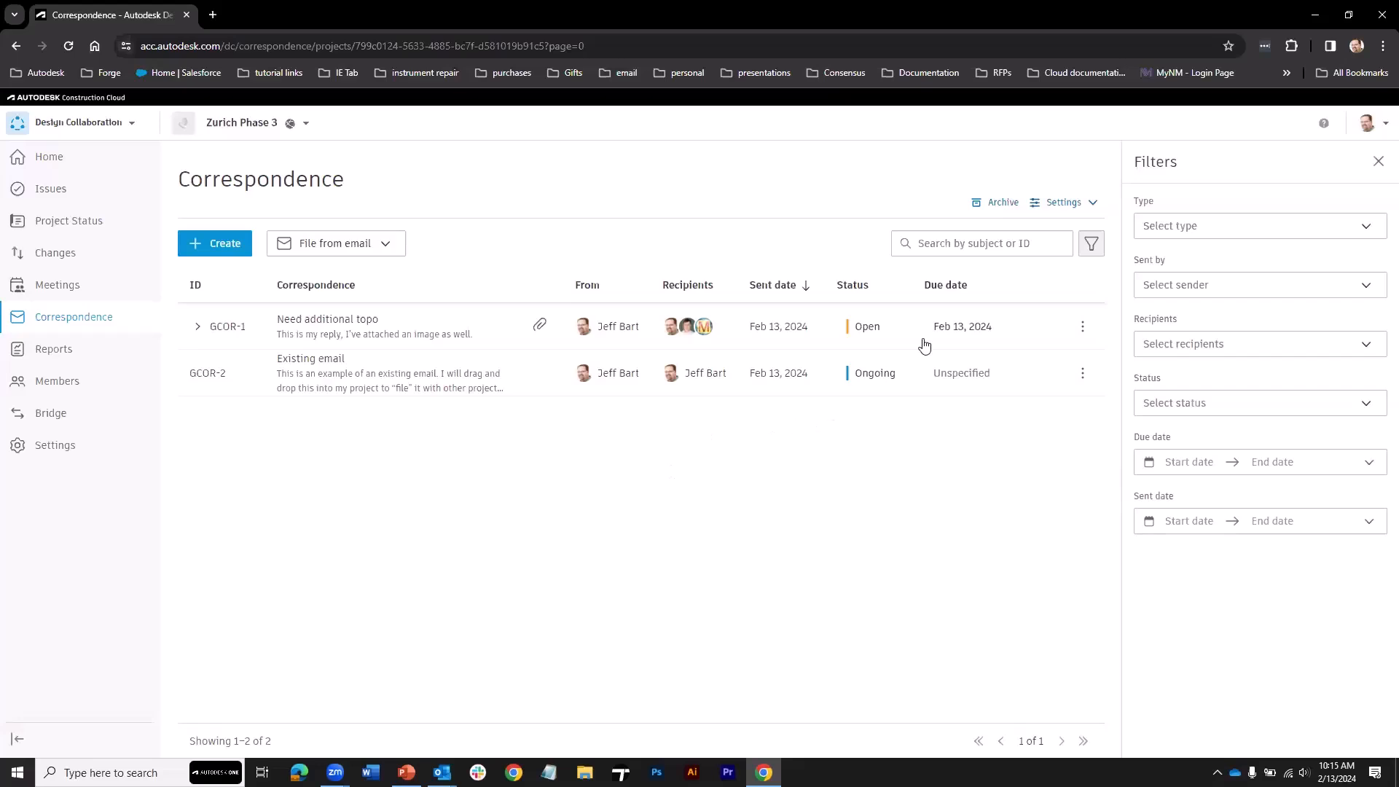
left_click(1378, 161)
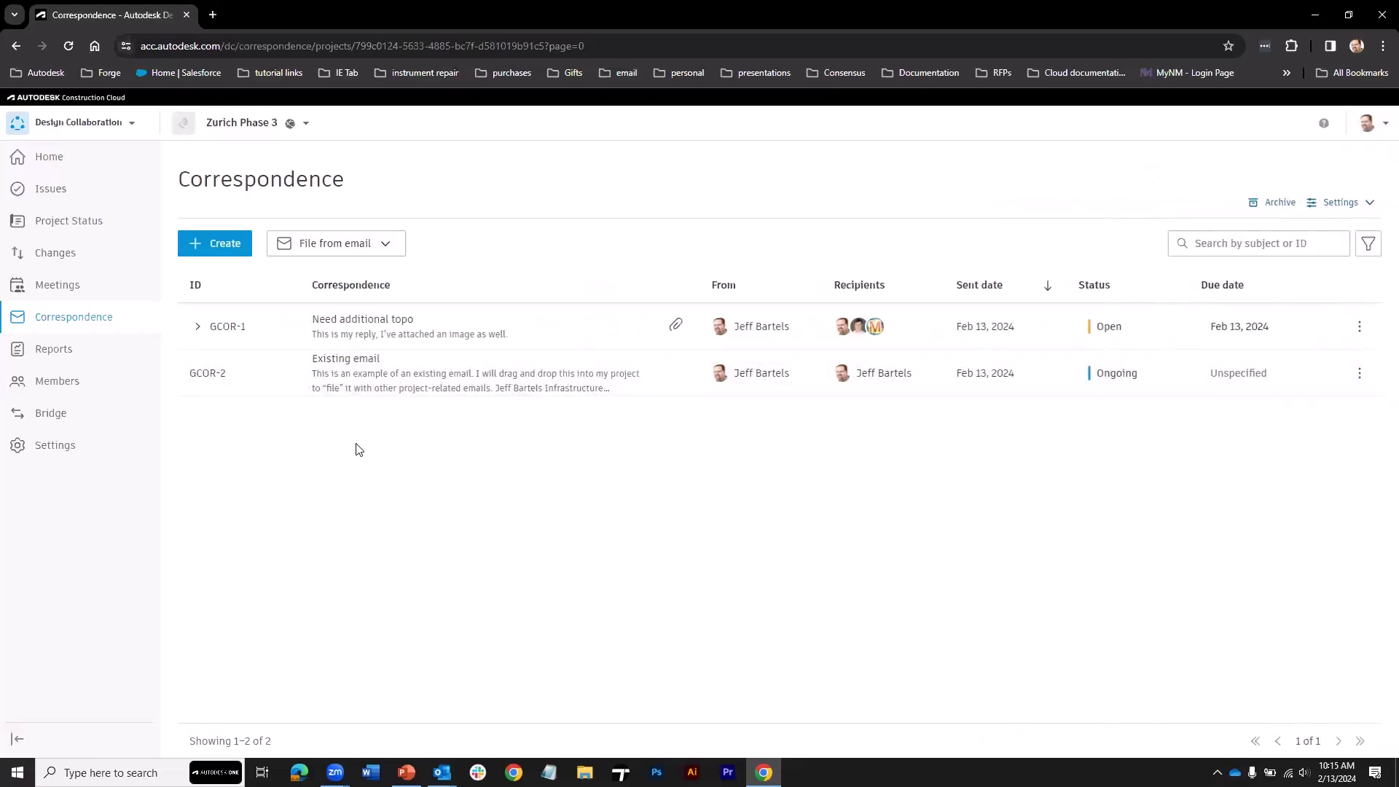
- Create a new project meeting titled "Weekly Design Progress Meeting"
left_click(57, 285)
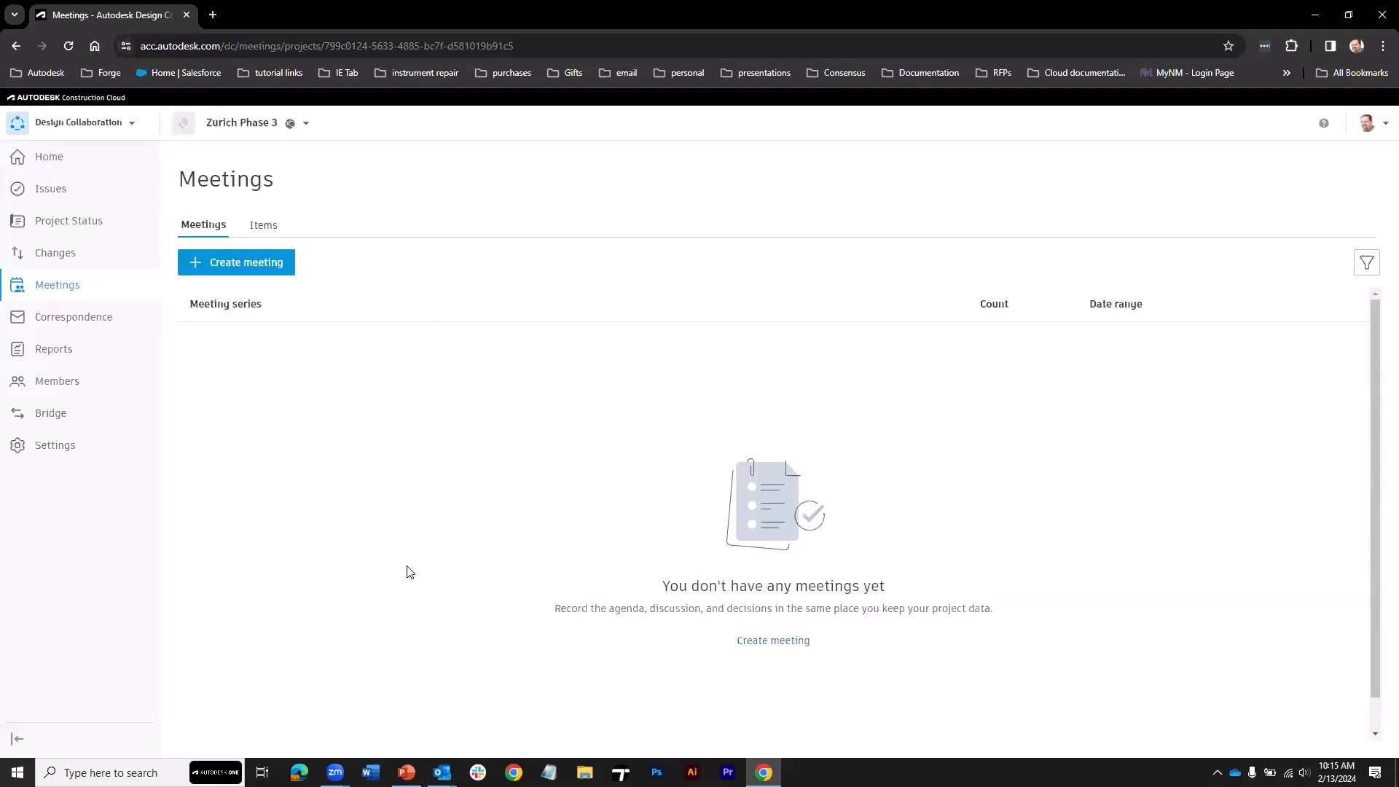
left_click(236, 267)
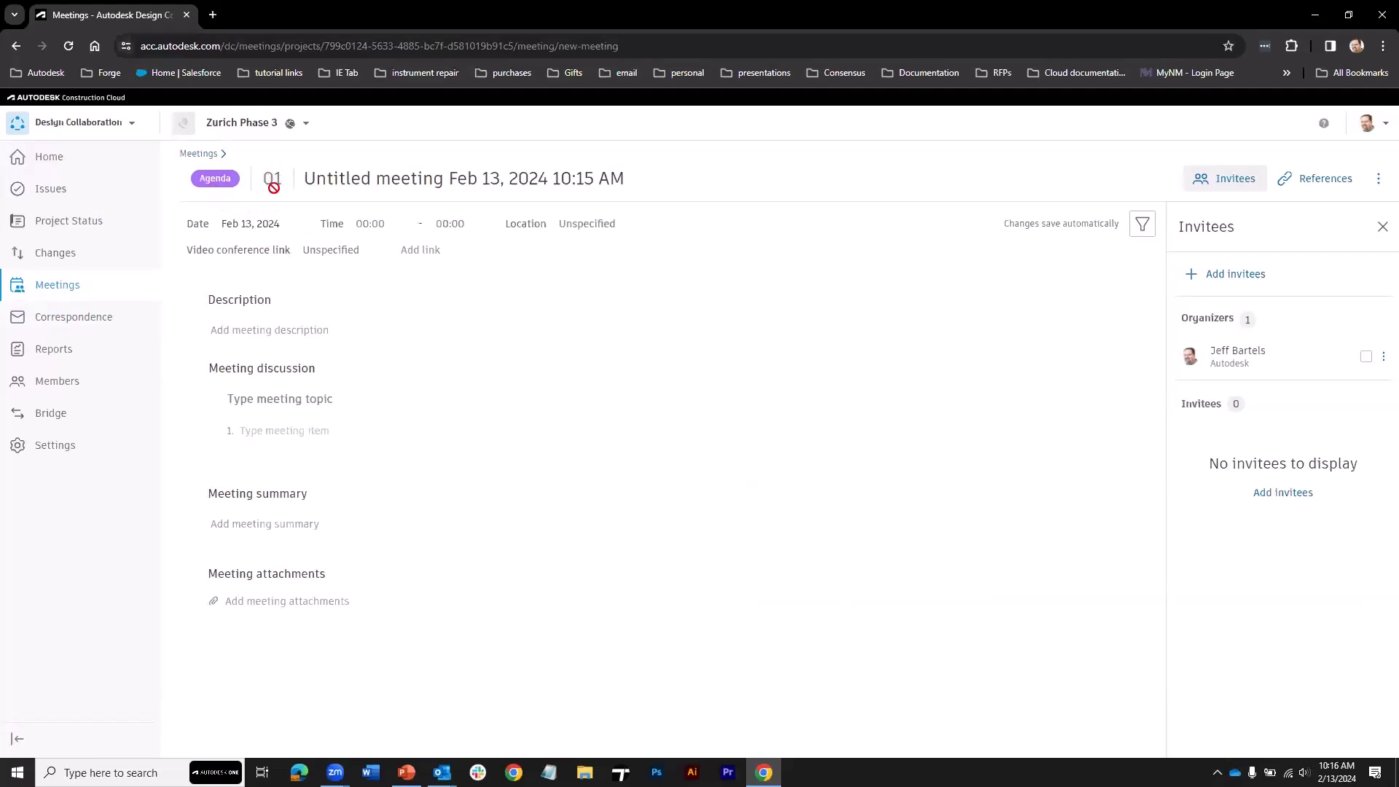
left_click(313, 182)
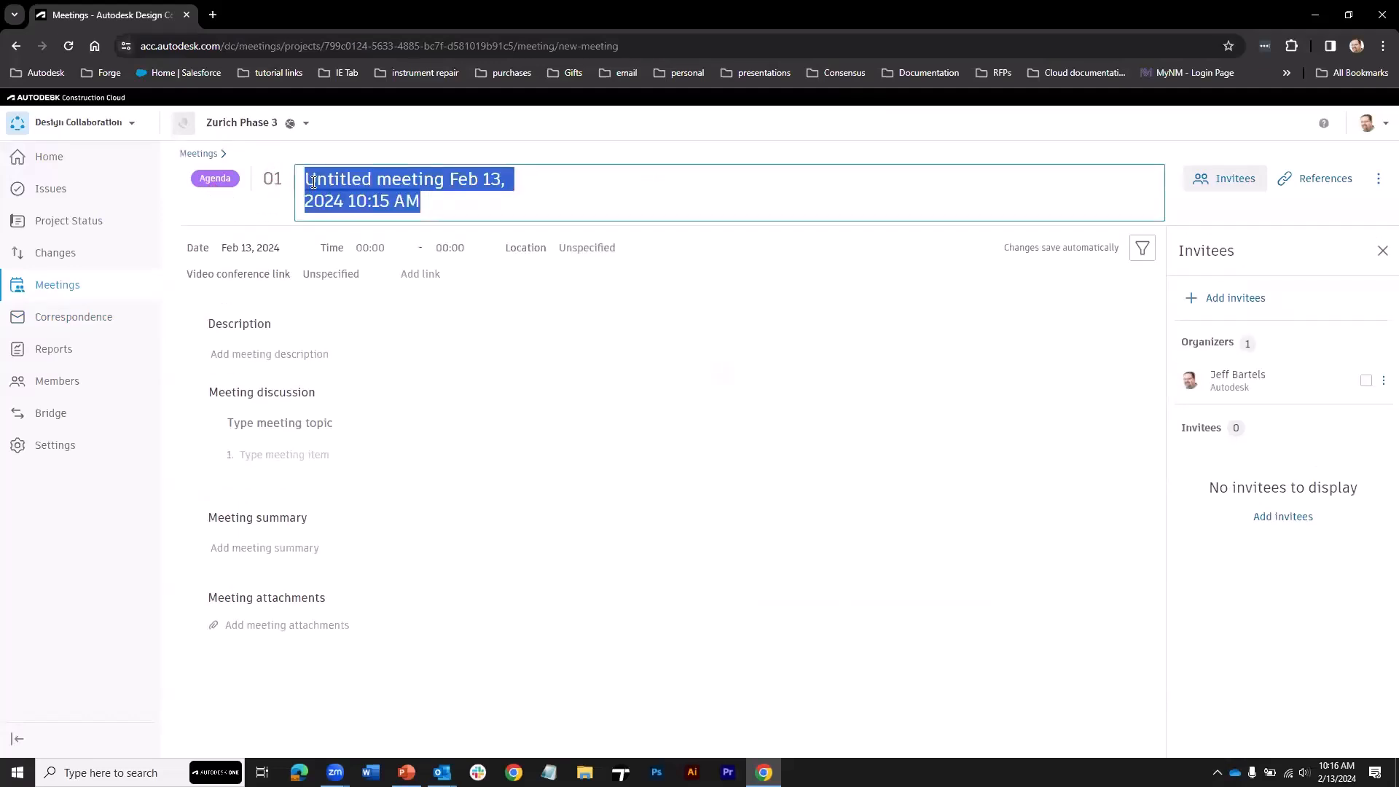
type("Wee")
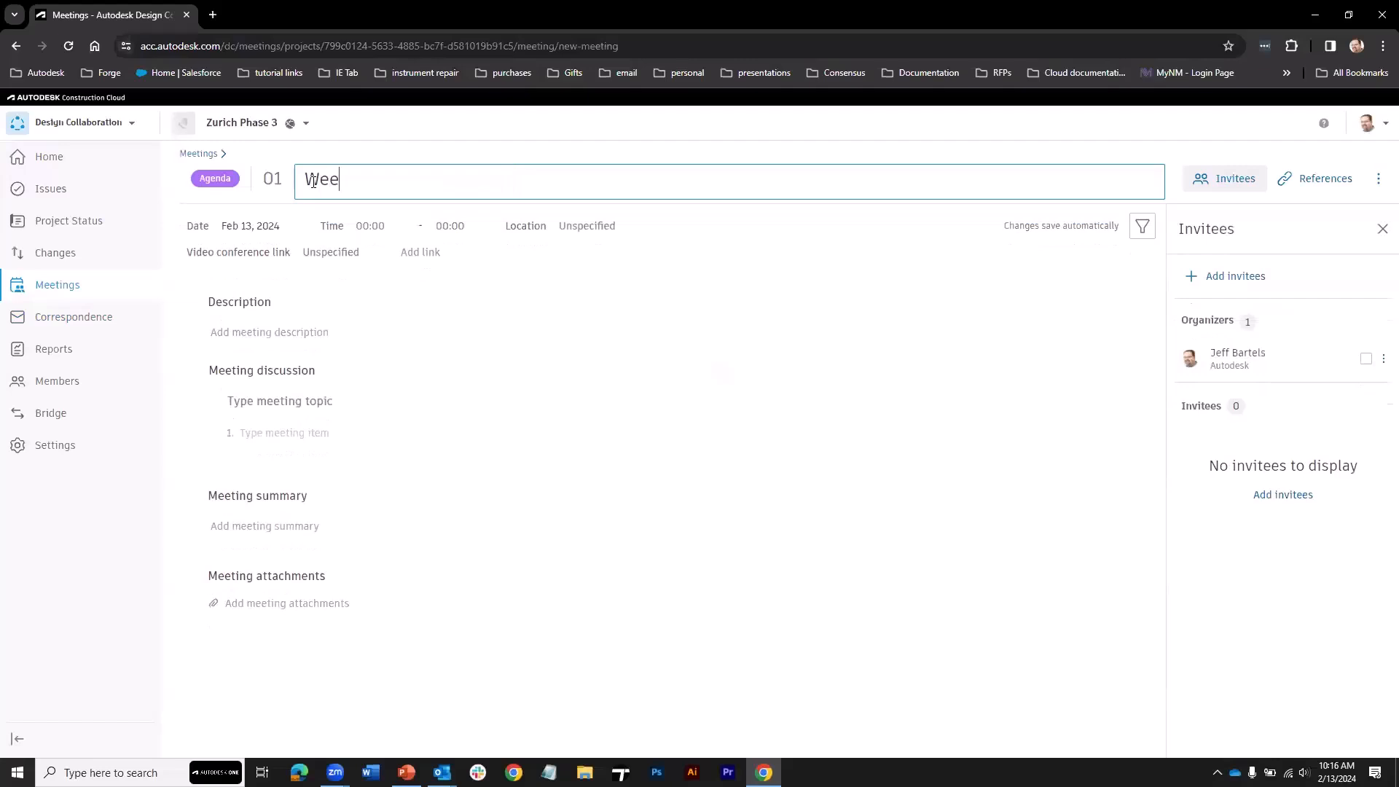
type("kly Design Progress")
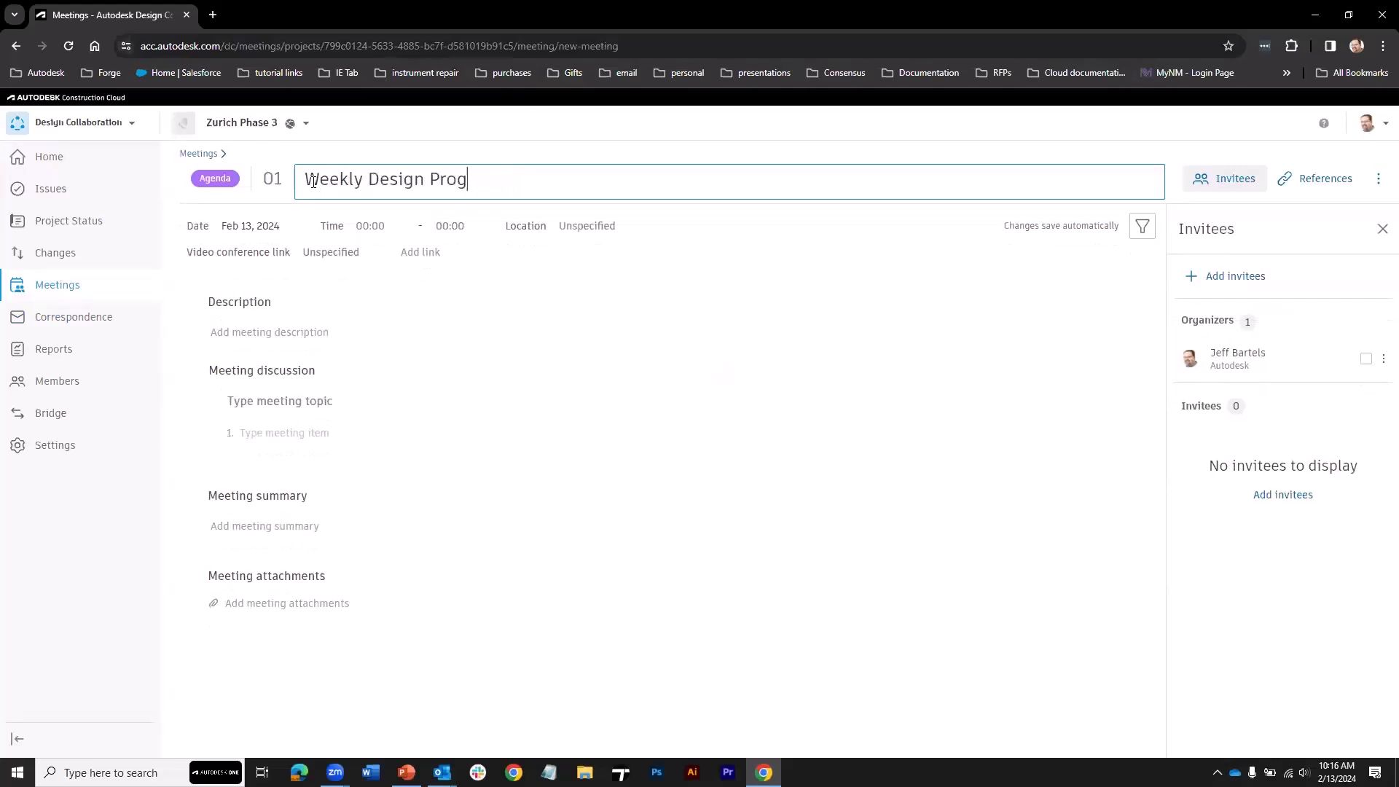
key("Return")
type("Meeting")
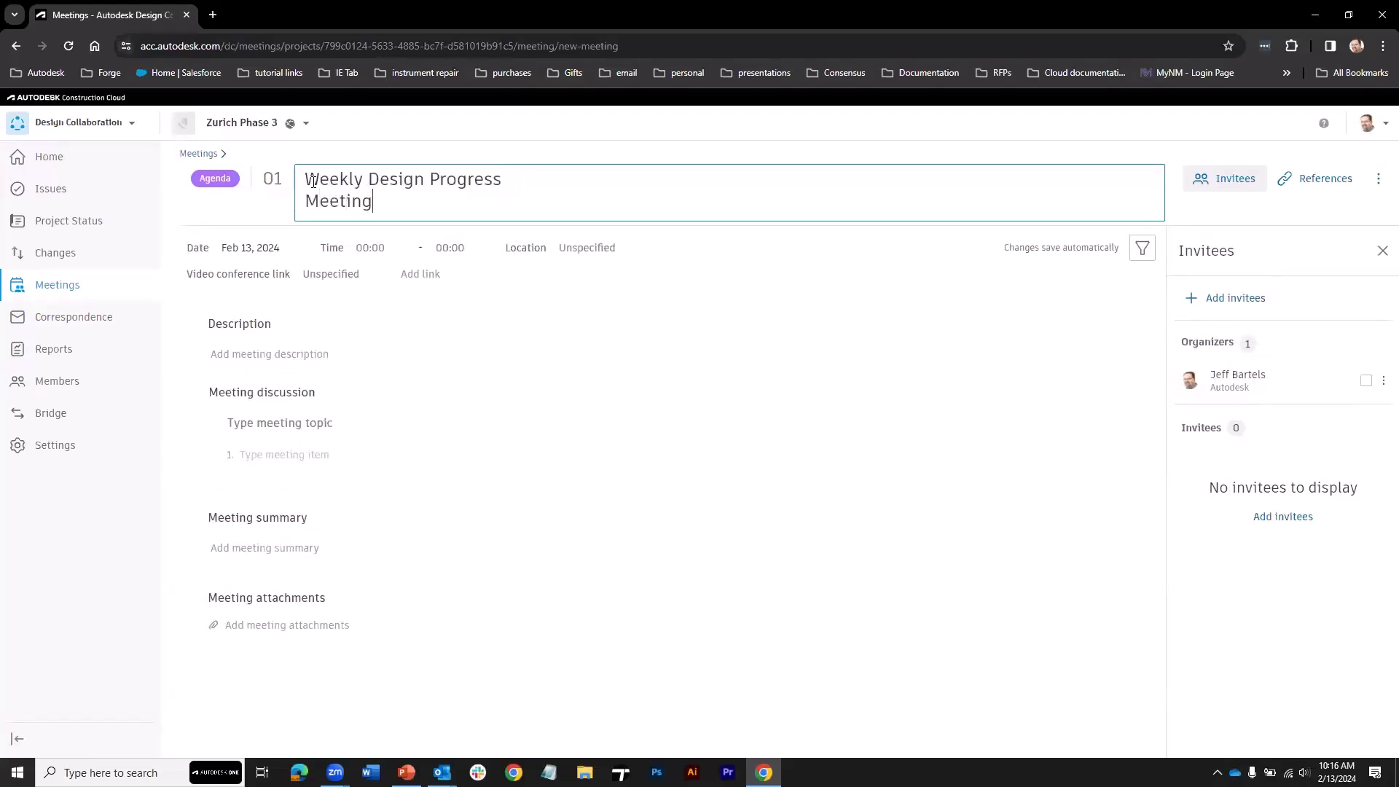
left_click(269, 212)
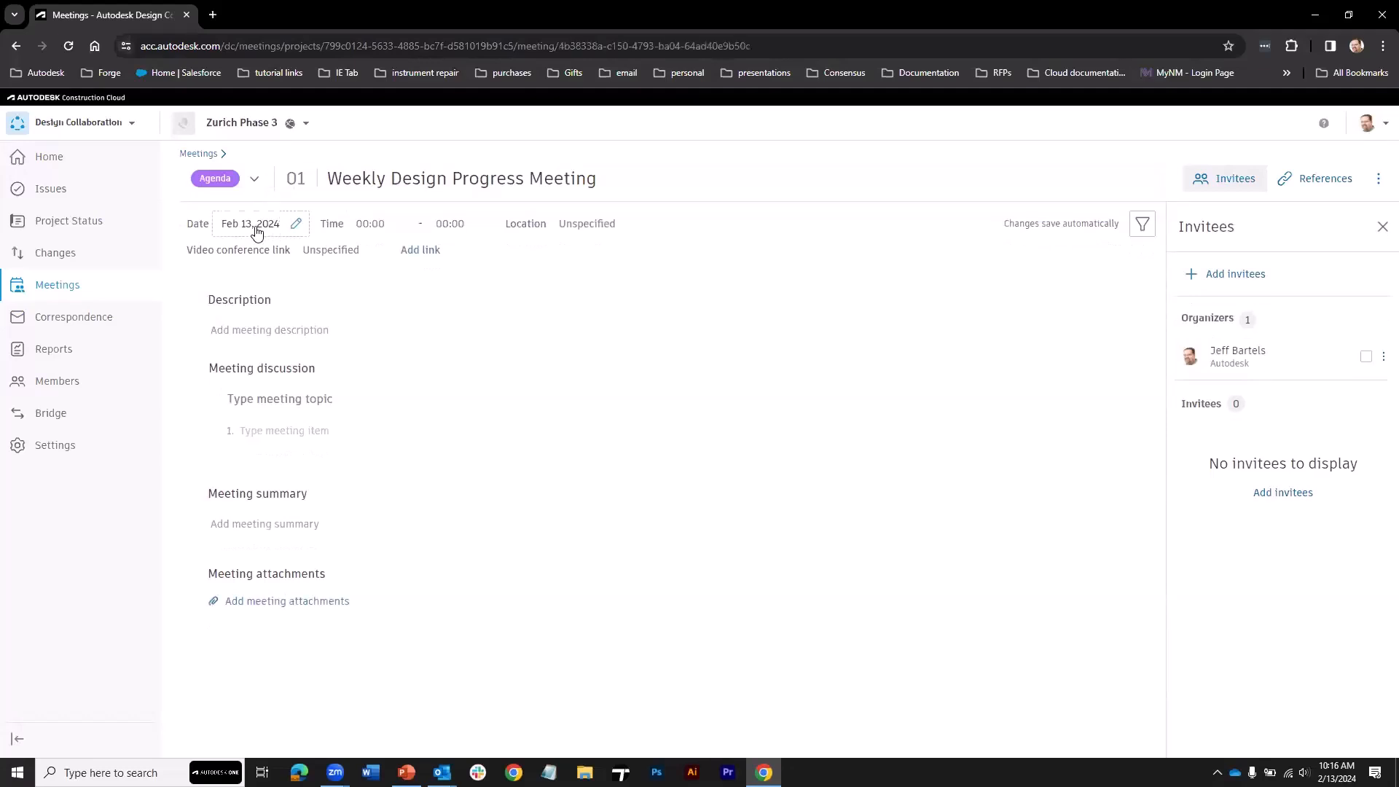
- Schedule the meeting for Feb 14, 2024, from 1:00 PM to 2:00 PM
left_click(271, 225)
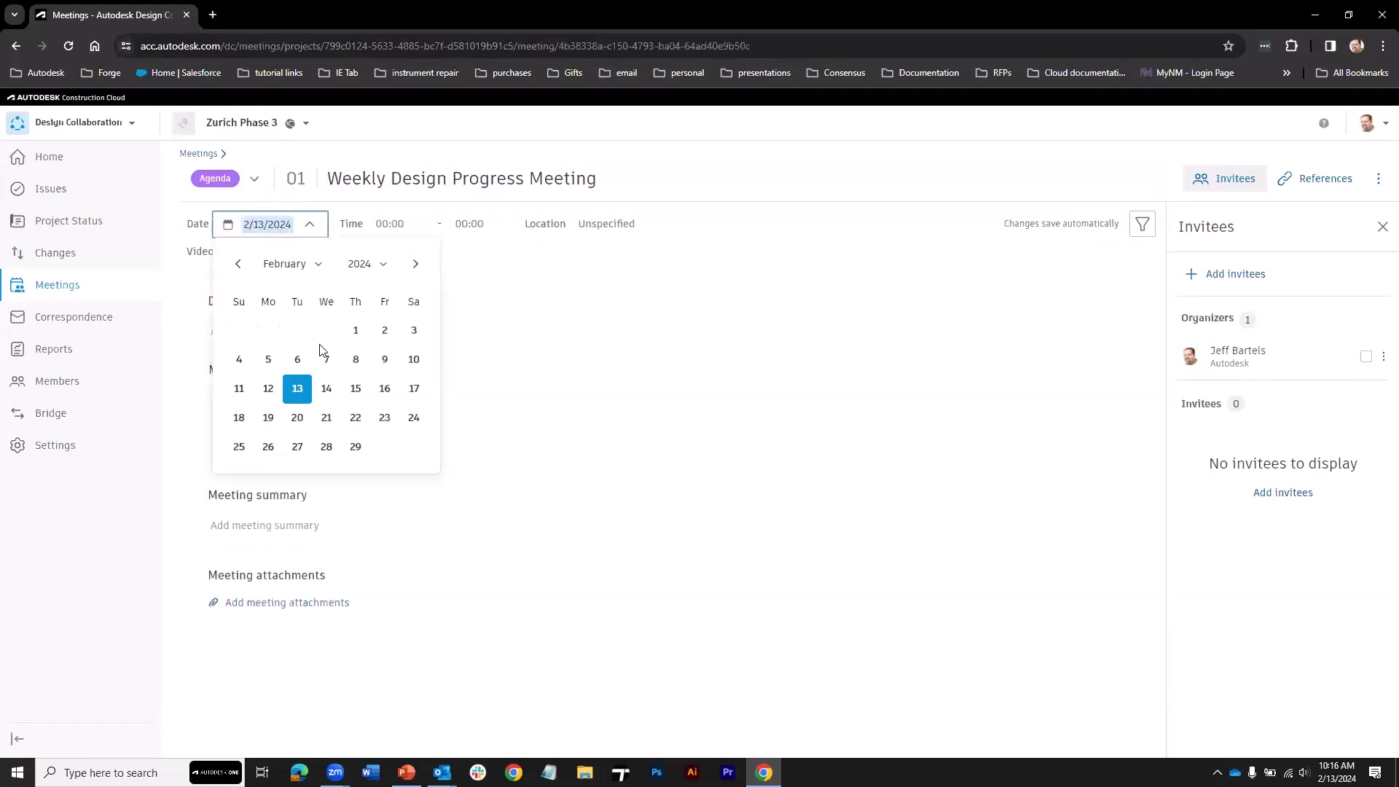
left_click(327, 387)
left_click(376, 224)
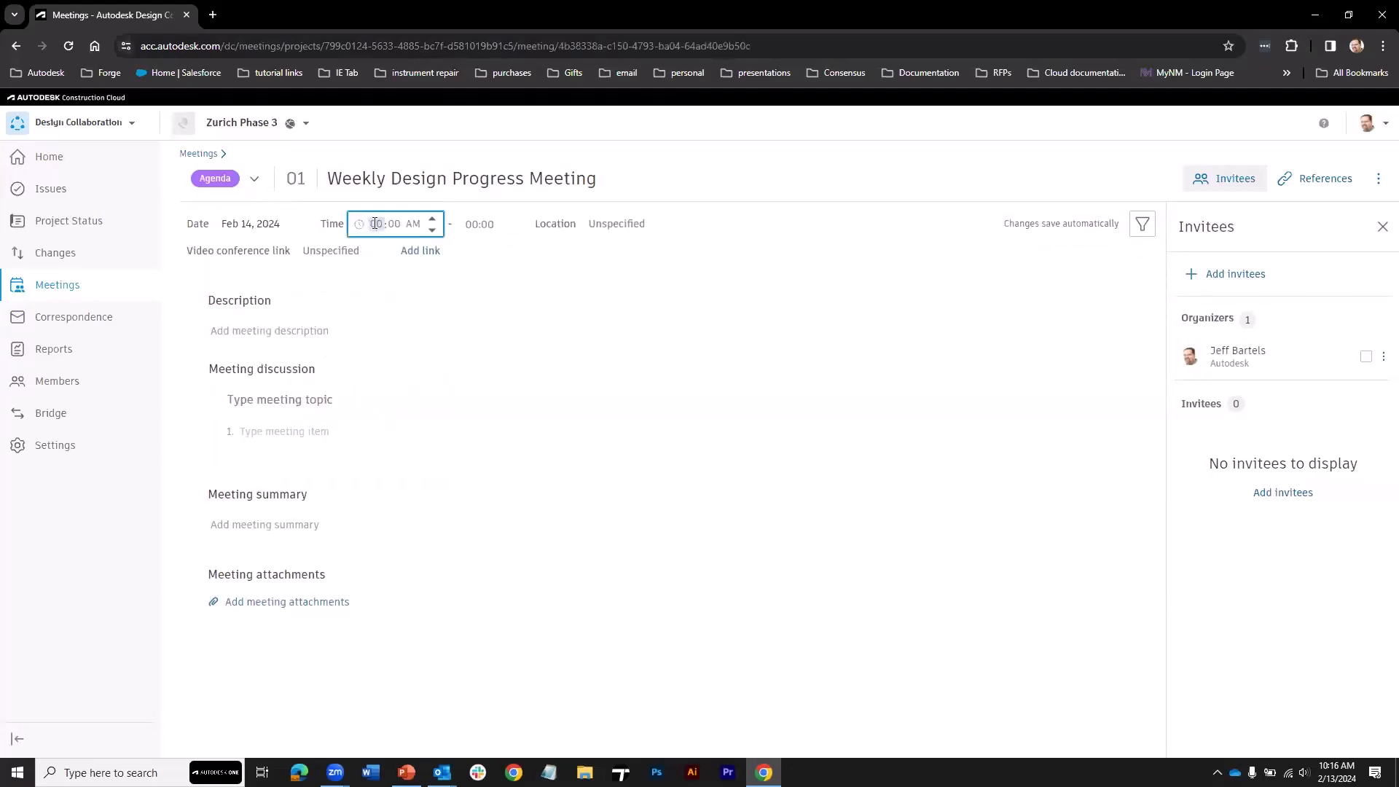
type("1")
left_click(418, 225)
left_click(432, 220)
left_click(474, 226)
type("2:00 PM")
left_click(504, 225)
left_click(522, 220)
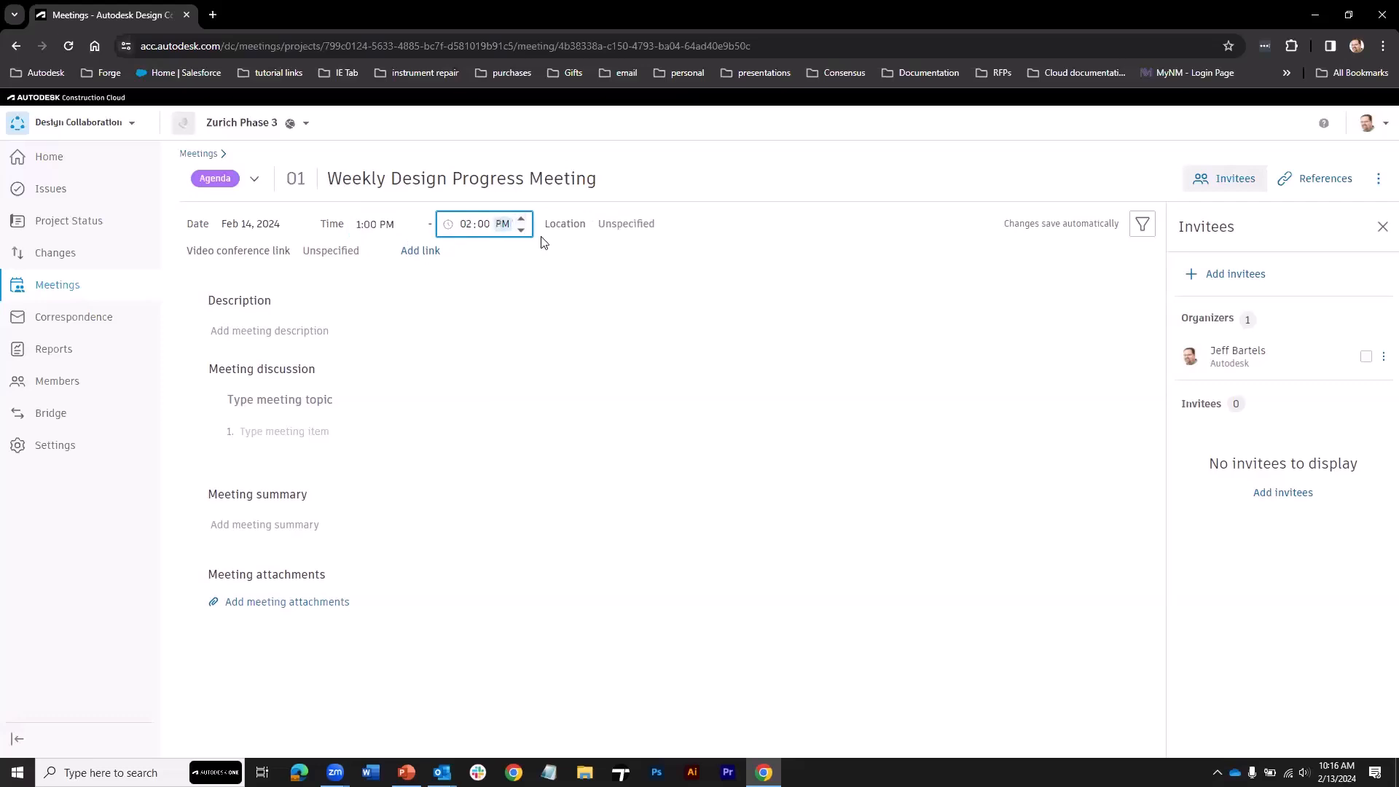
- Set the meeting location to Zoom and add a Zoom video conference link
left_click(617, 226)
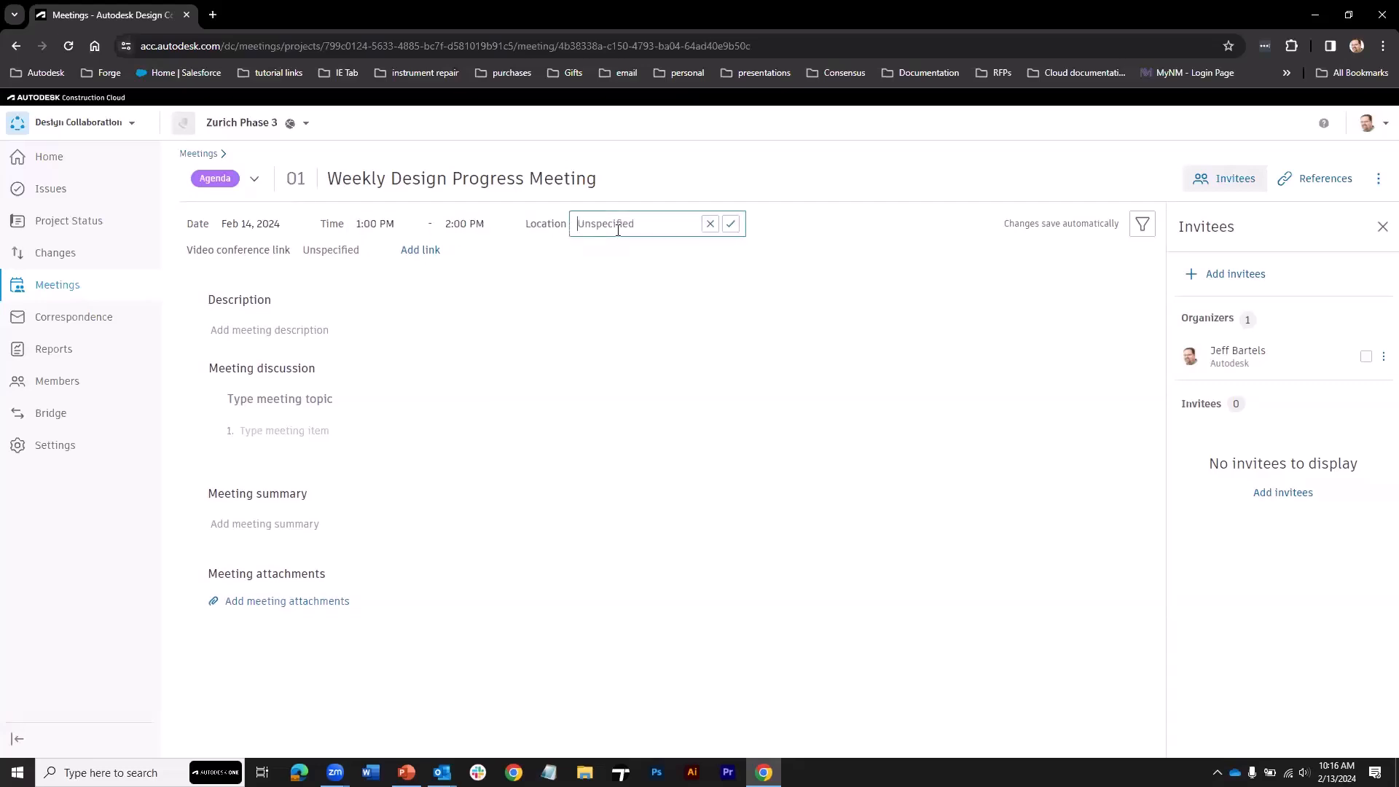
type("Zoom")
key("Return")
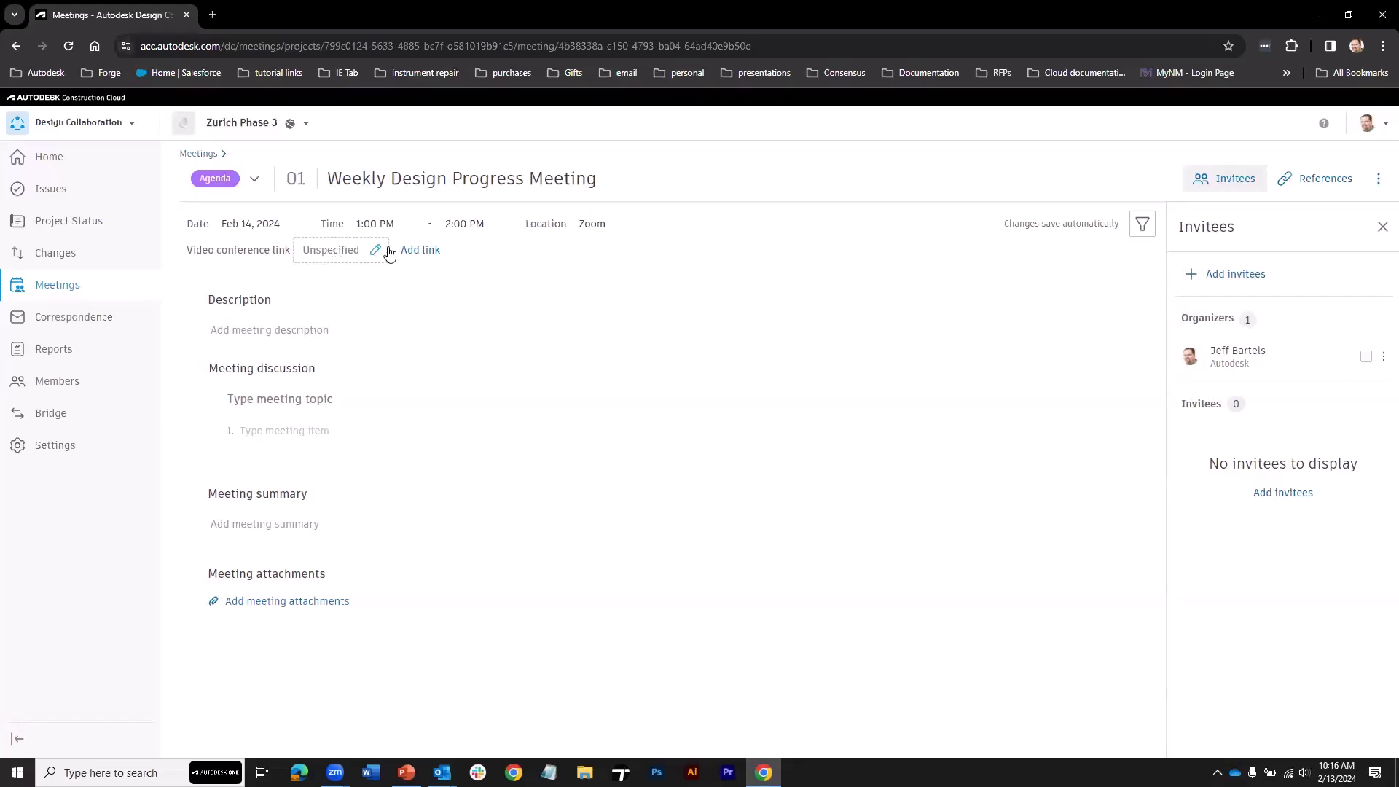
left_click(412, 252)
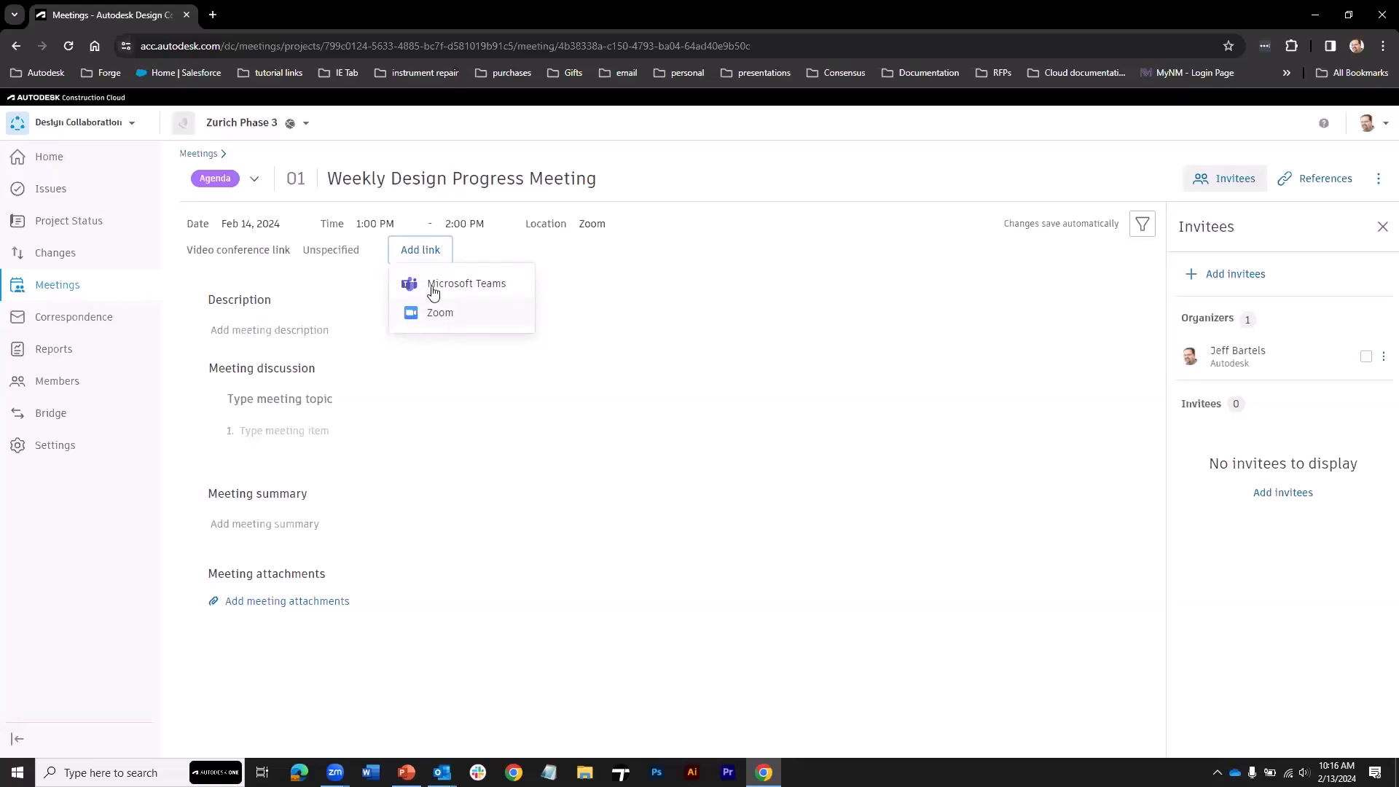
left_click(485, 330)
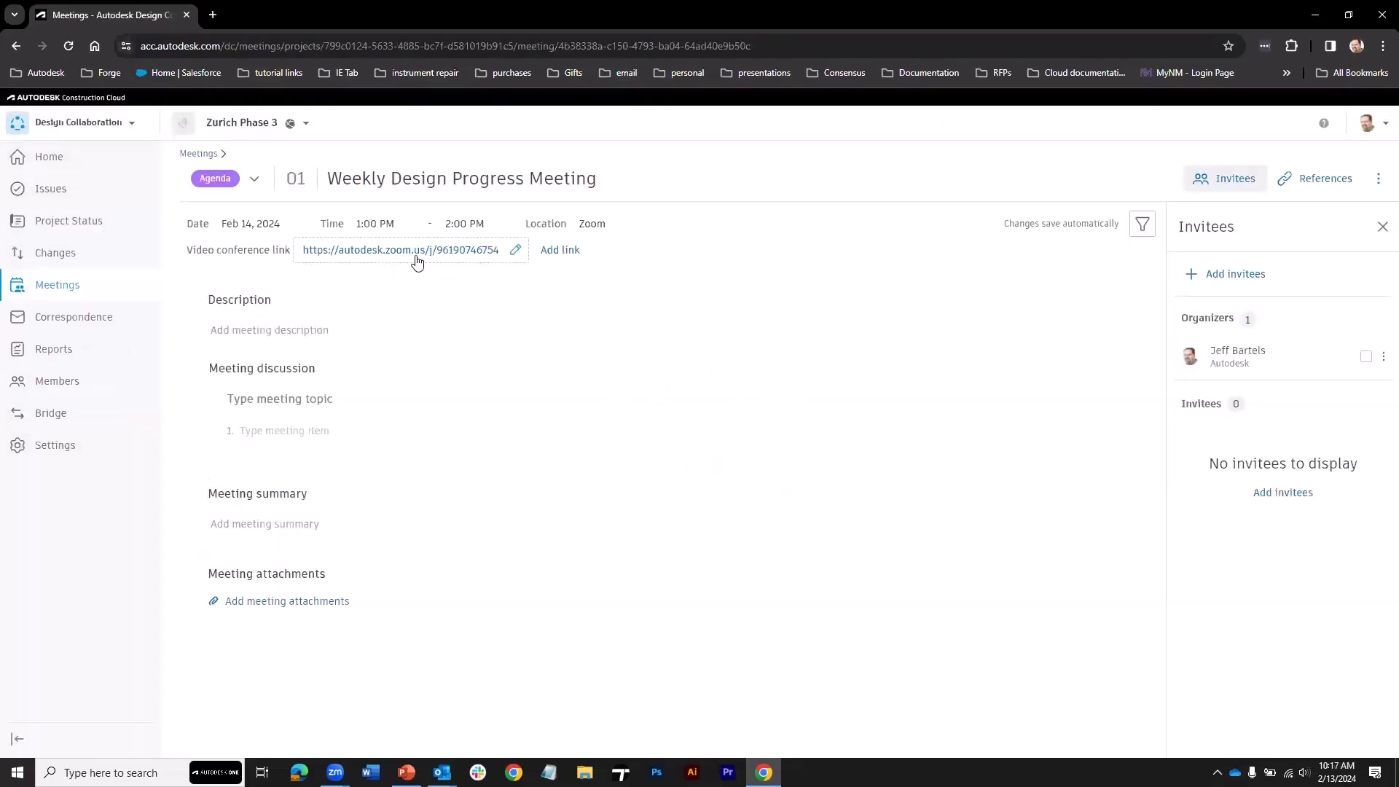
left_click(559, 250)
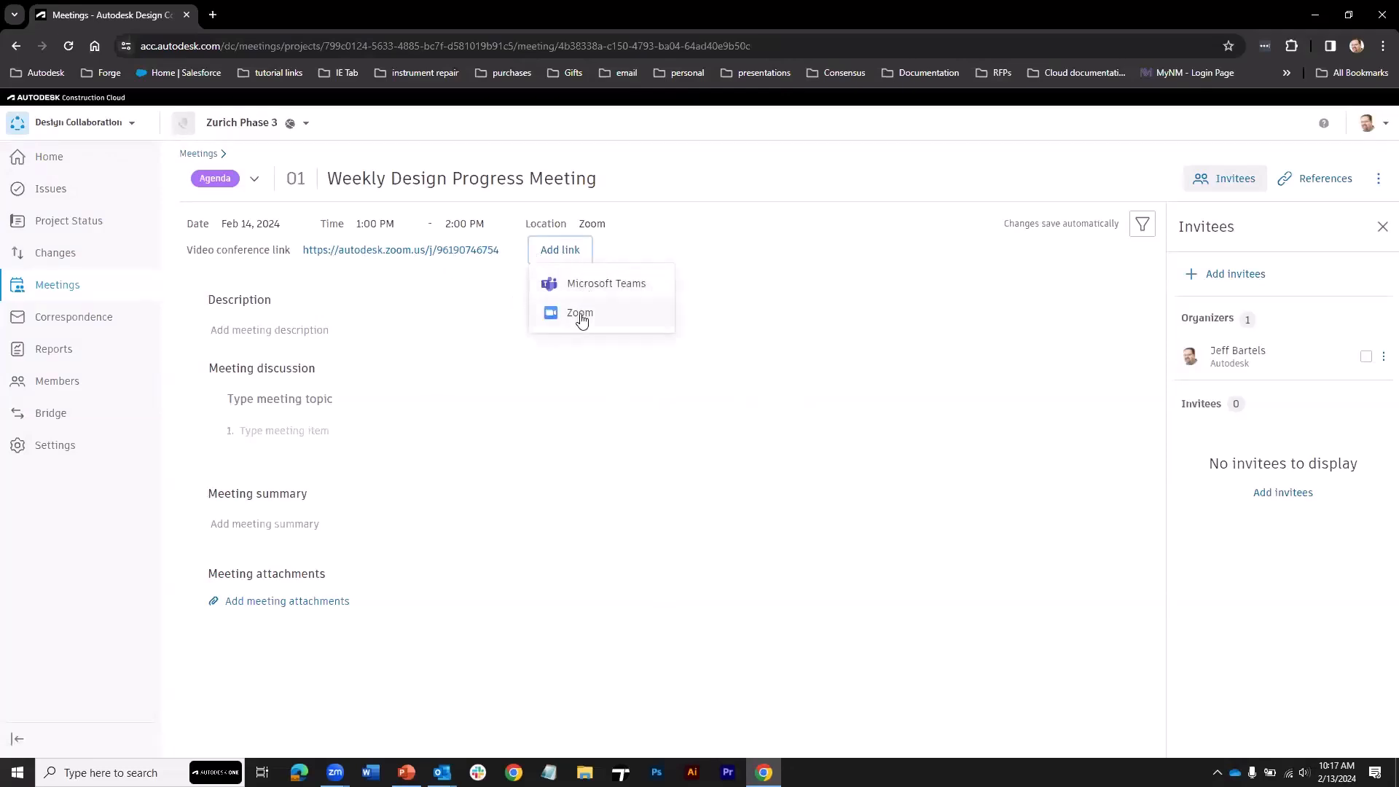
left_click(702, 286)
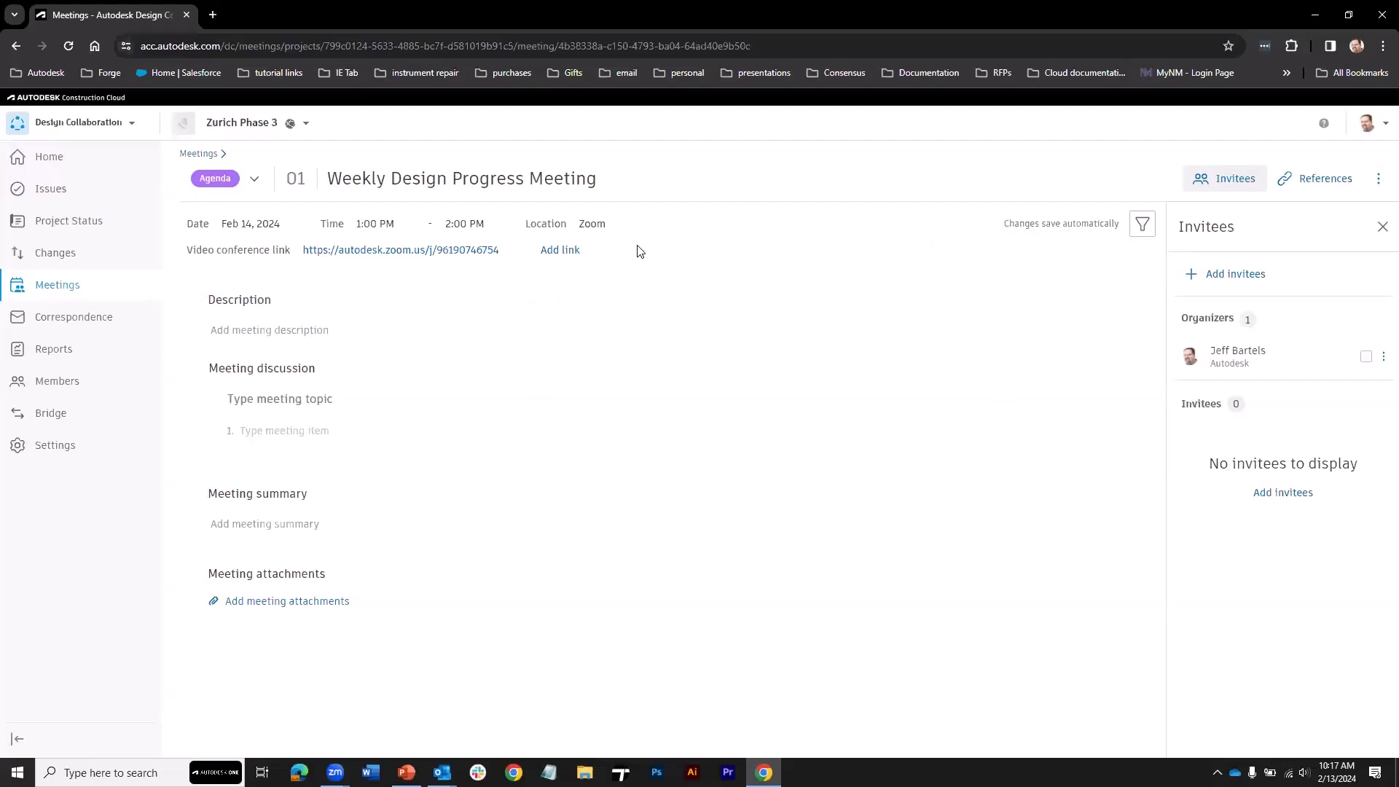
- Reopen meeting 01 from its series in the meetings list and enter the description "Weekly meeting to discuss design progress and challenges"
left_click(199, 153)
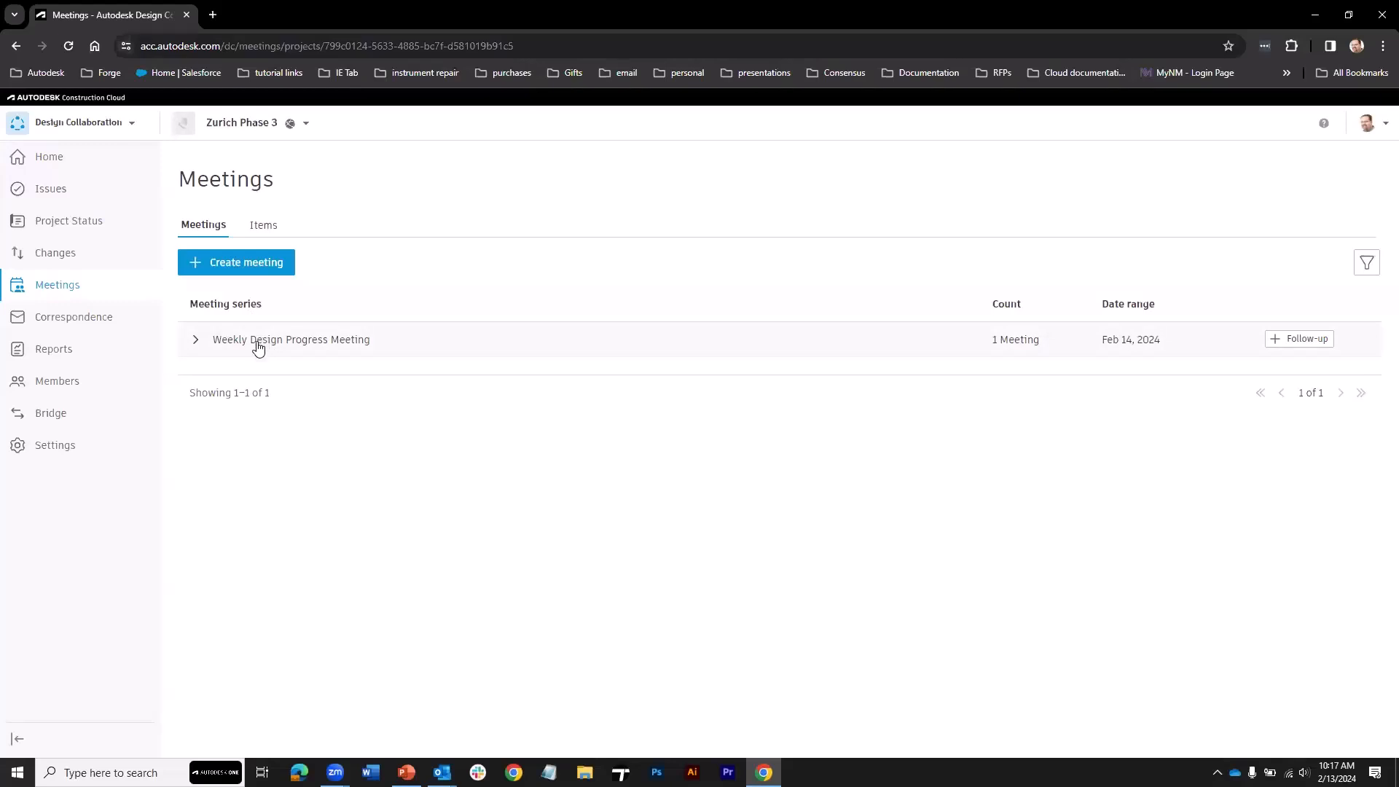
left_click(195, 341)
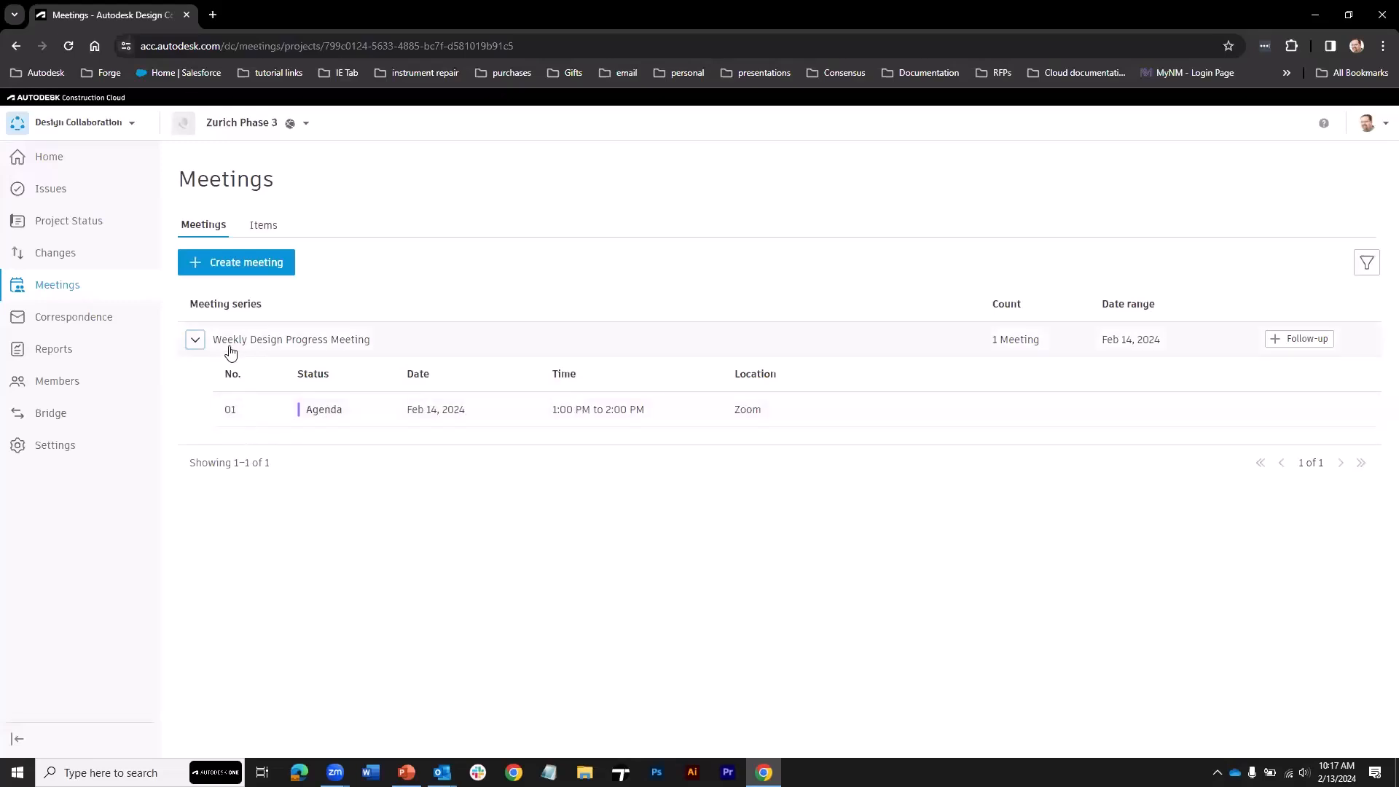
left_click(316, 413)
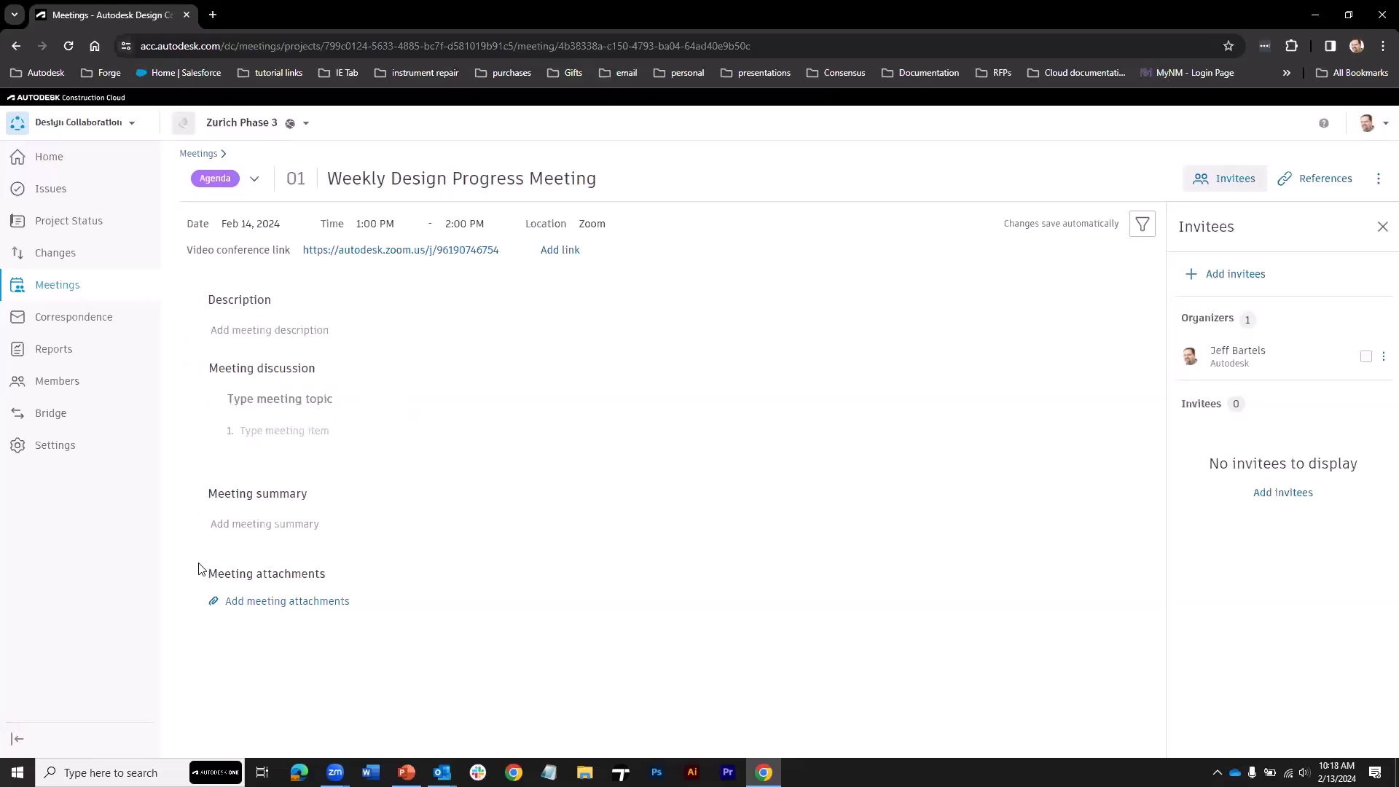
left_click(222, 330)
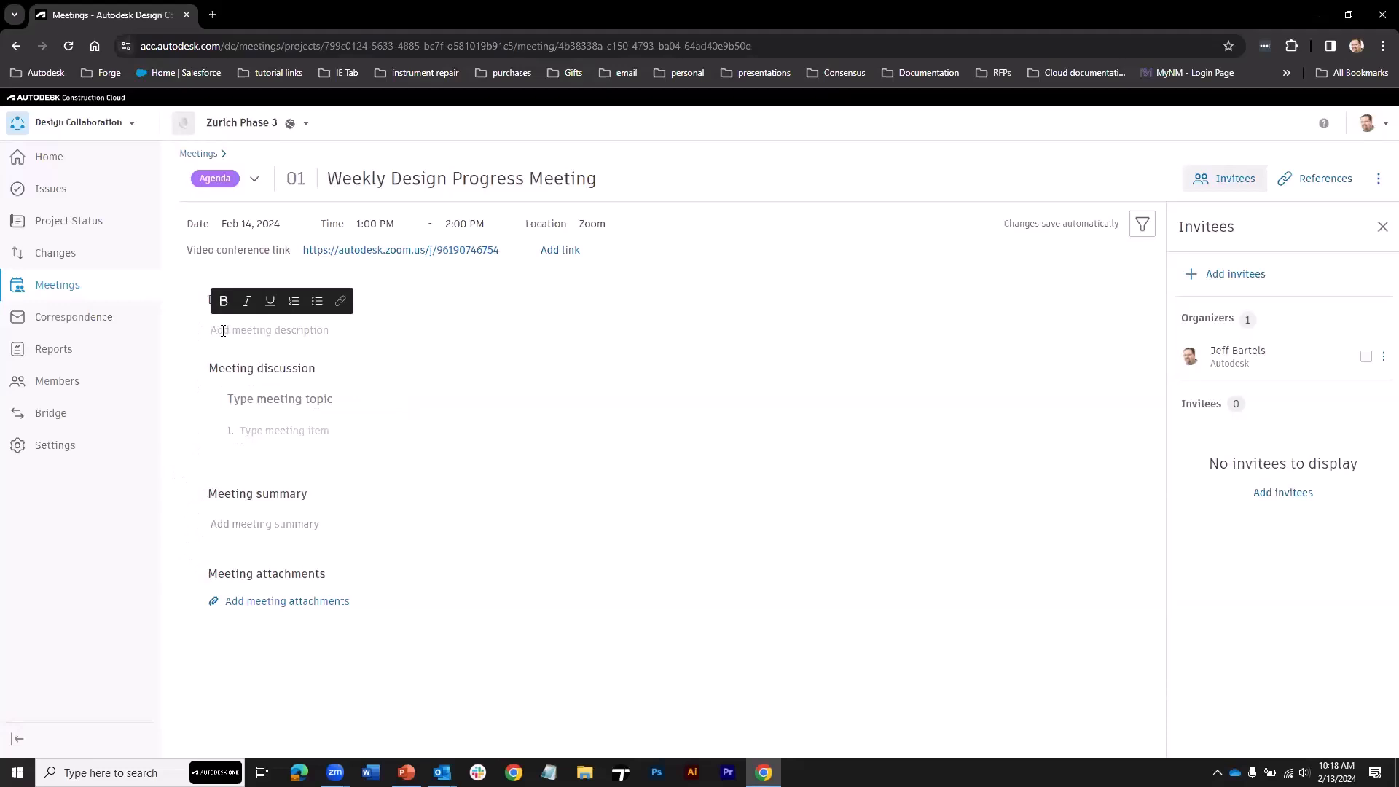
type("Weekly meeting to discuss design progress and challenges")
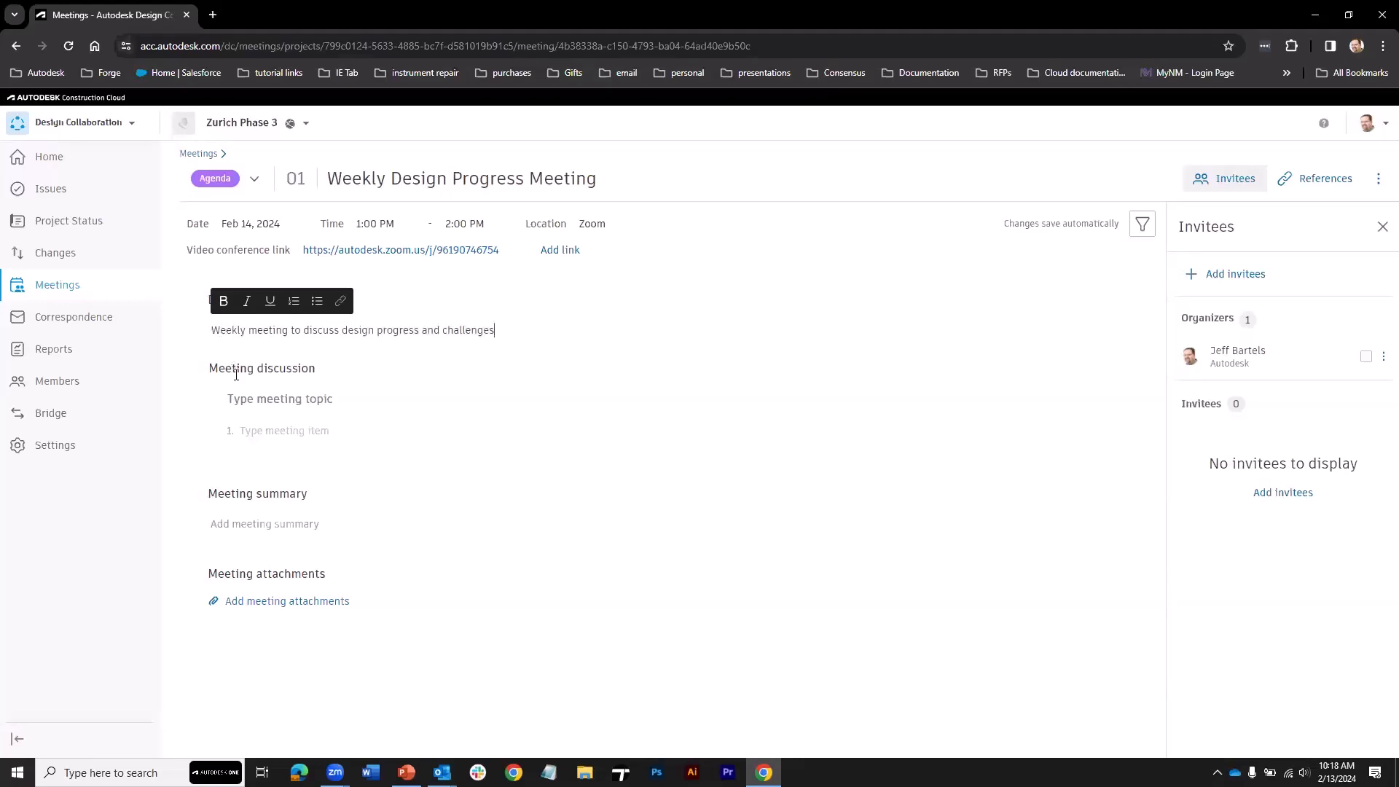
- Add the discussion topic "Design Progress" with the items "Grading" and "Utilities"
left_click(259, 400)
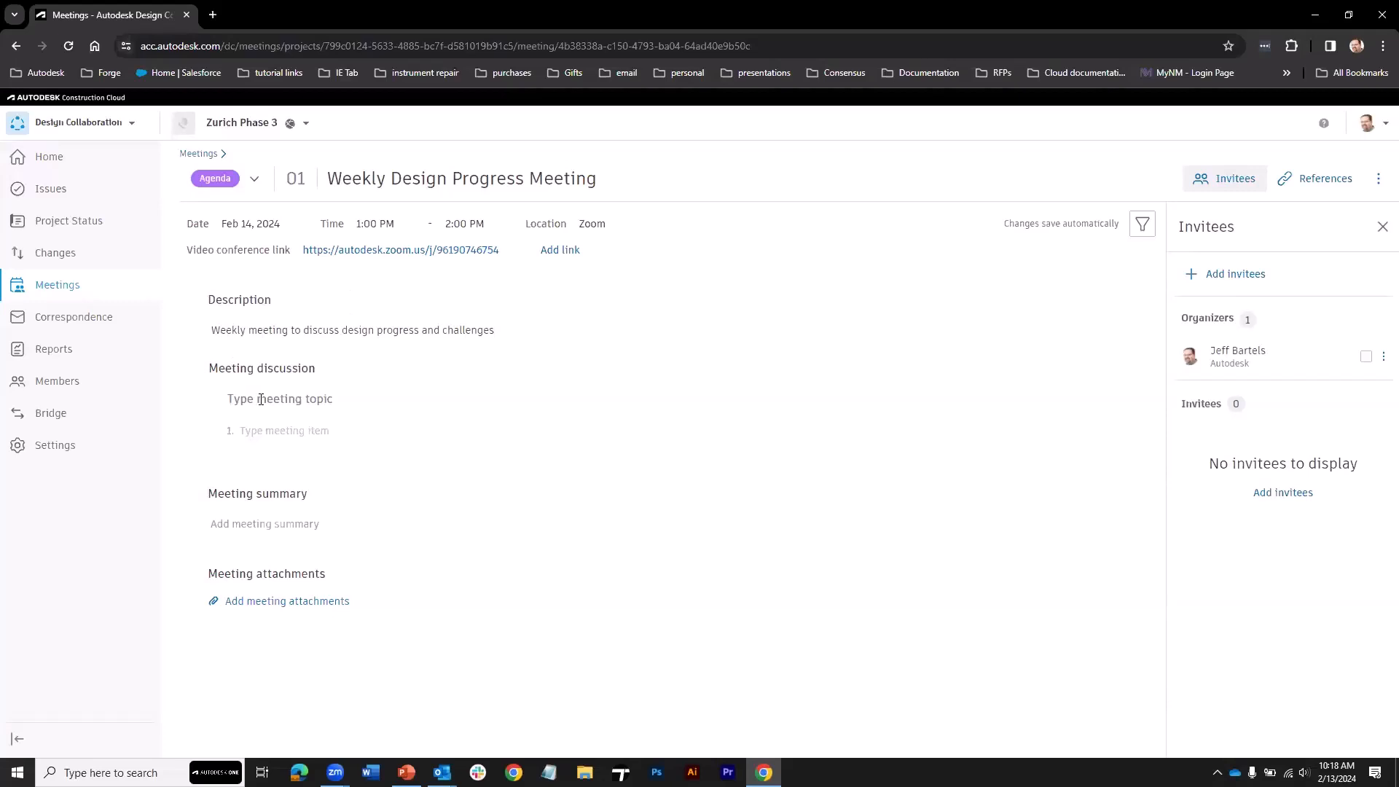
type("Design Progress")
left_click(292, 430)
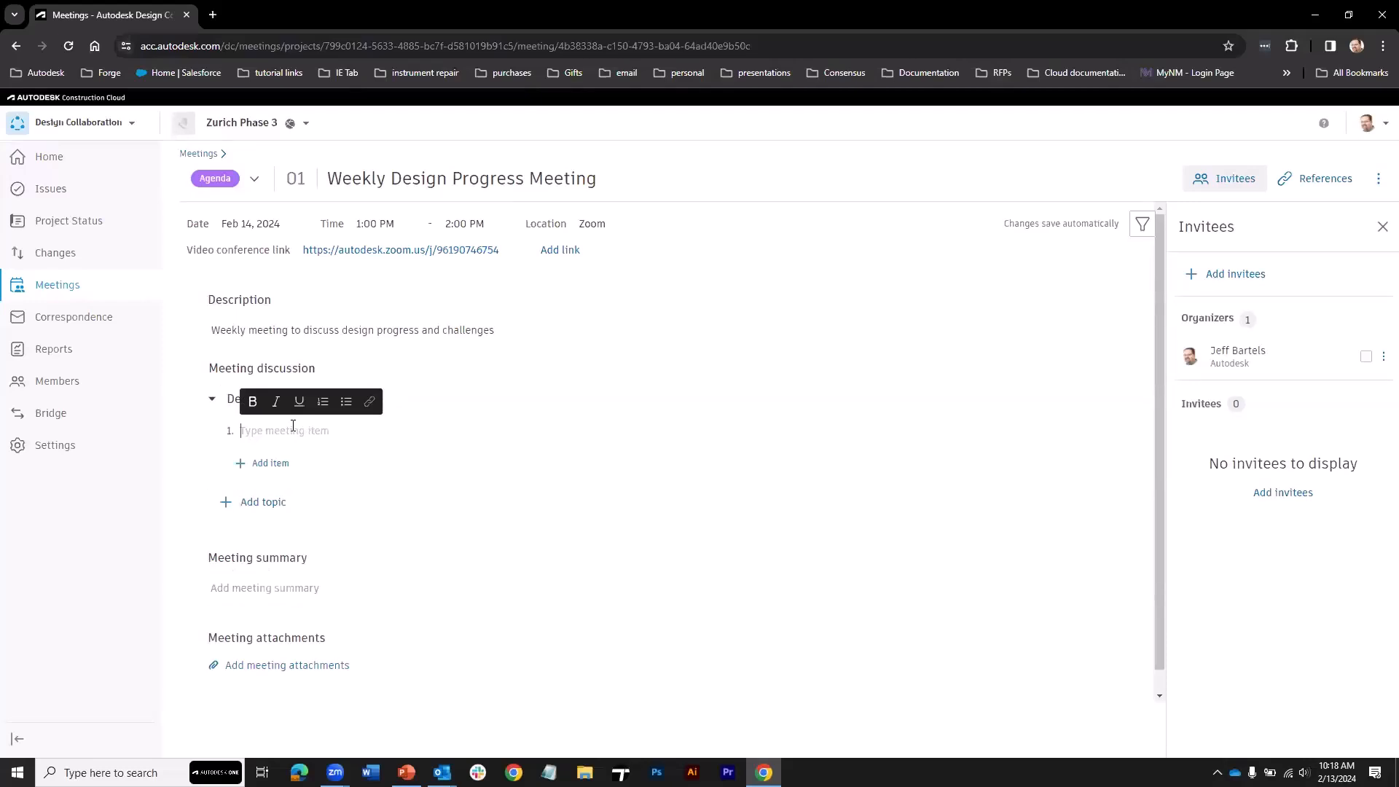
type("Grading")
left_click(280, 464)
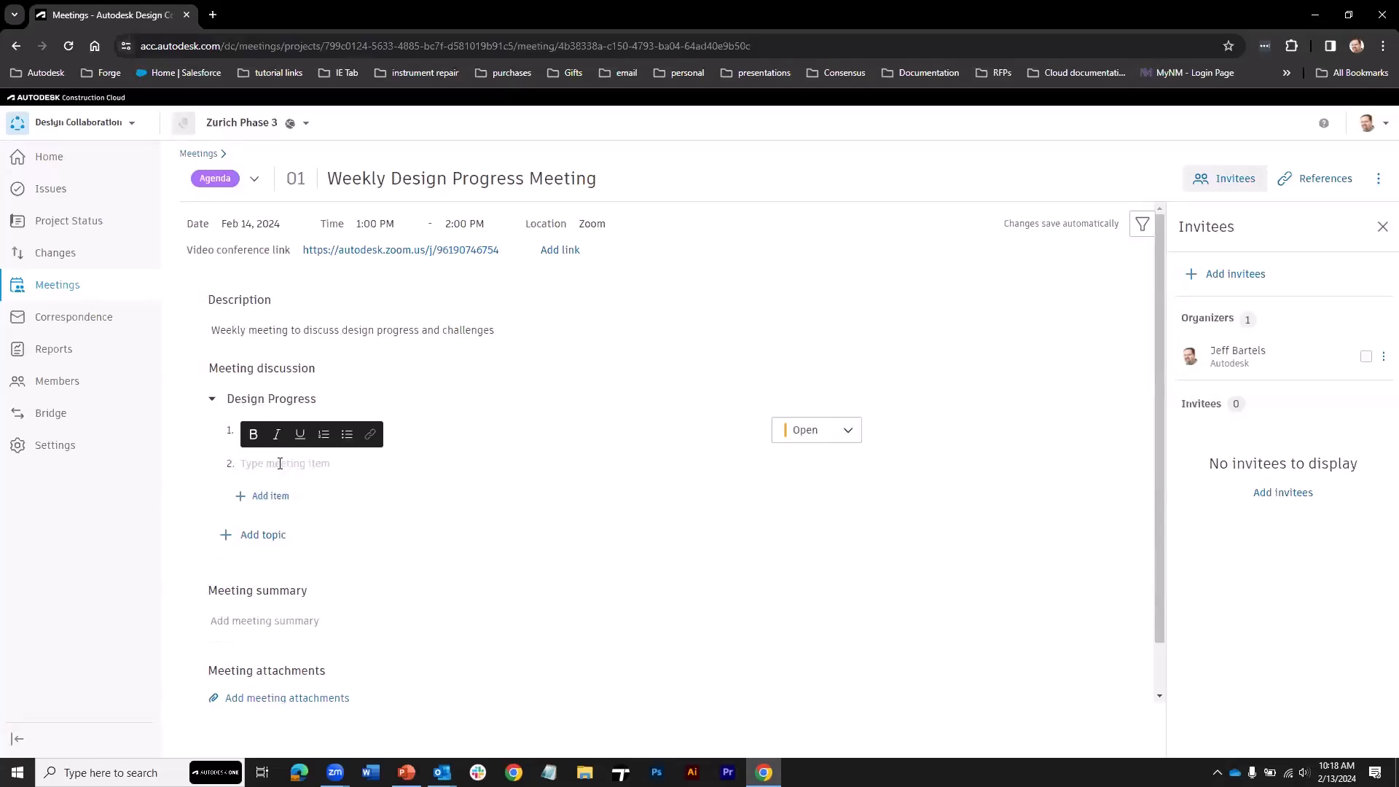
type("Utilities")
- Add a second discussion topic "Design Challenges" with the items "Survey Needs" and "Environmental Needs"
left_click(266, 535)
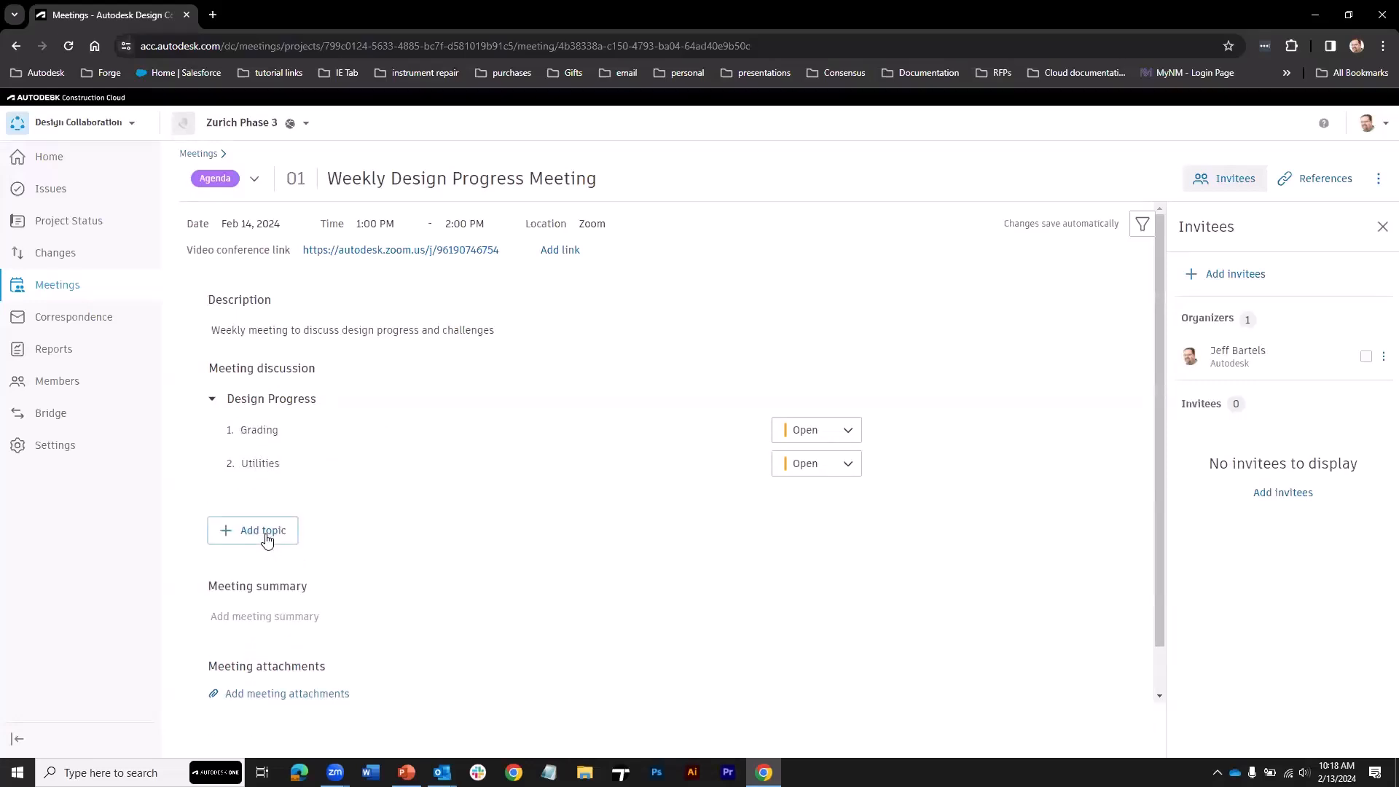
left_click(266, 537)
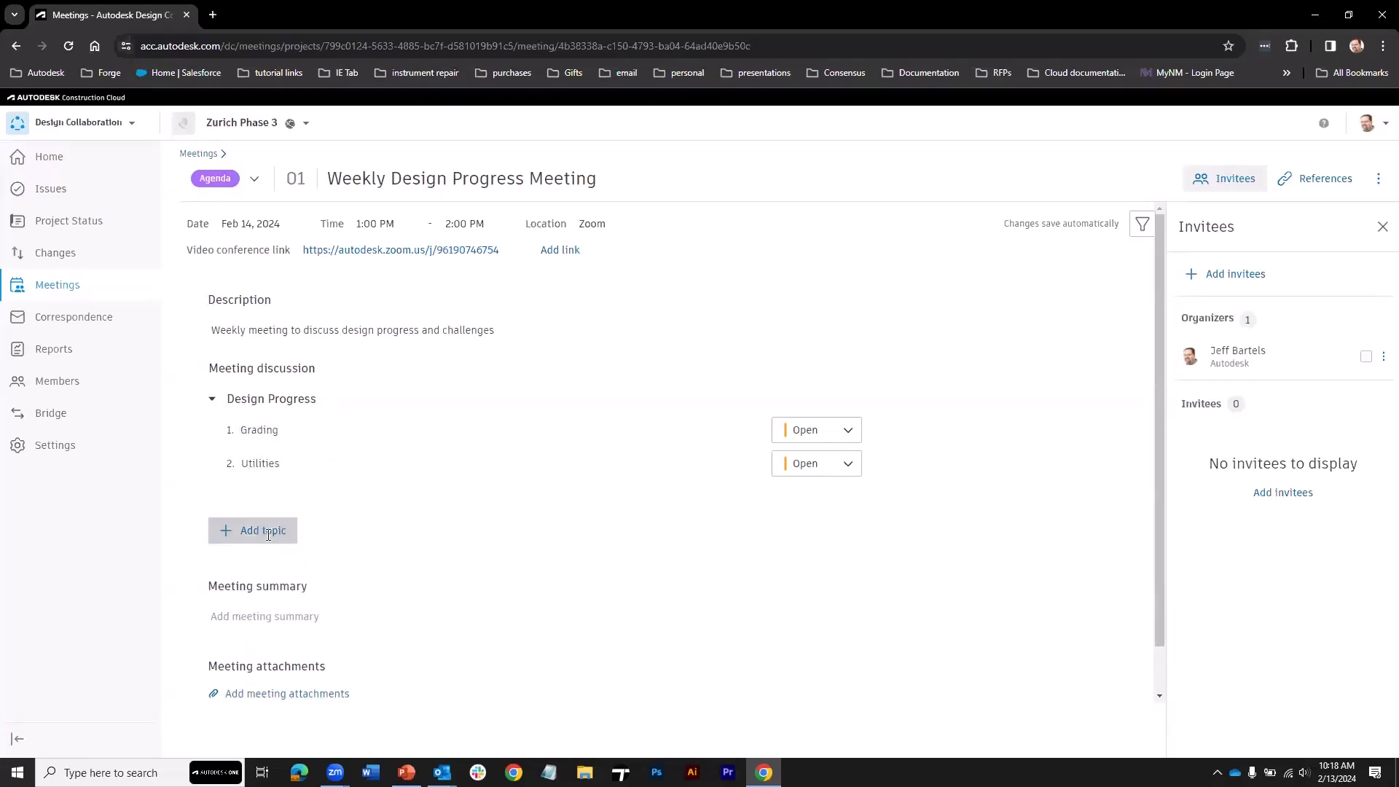
type("Design Challenges")
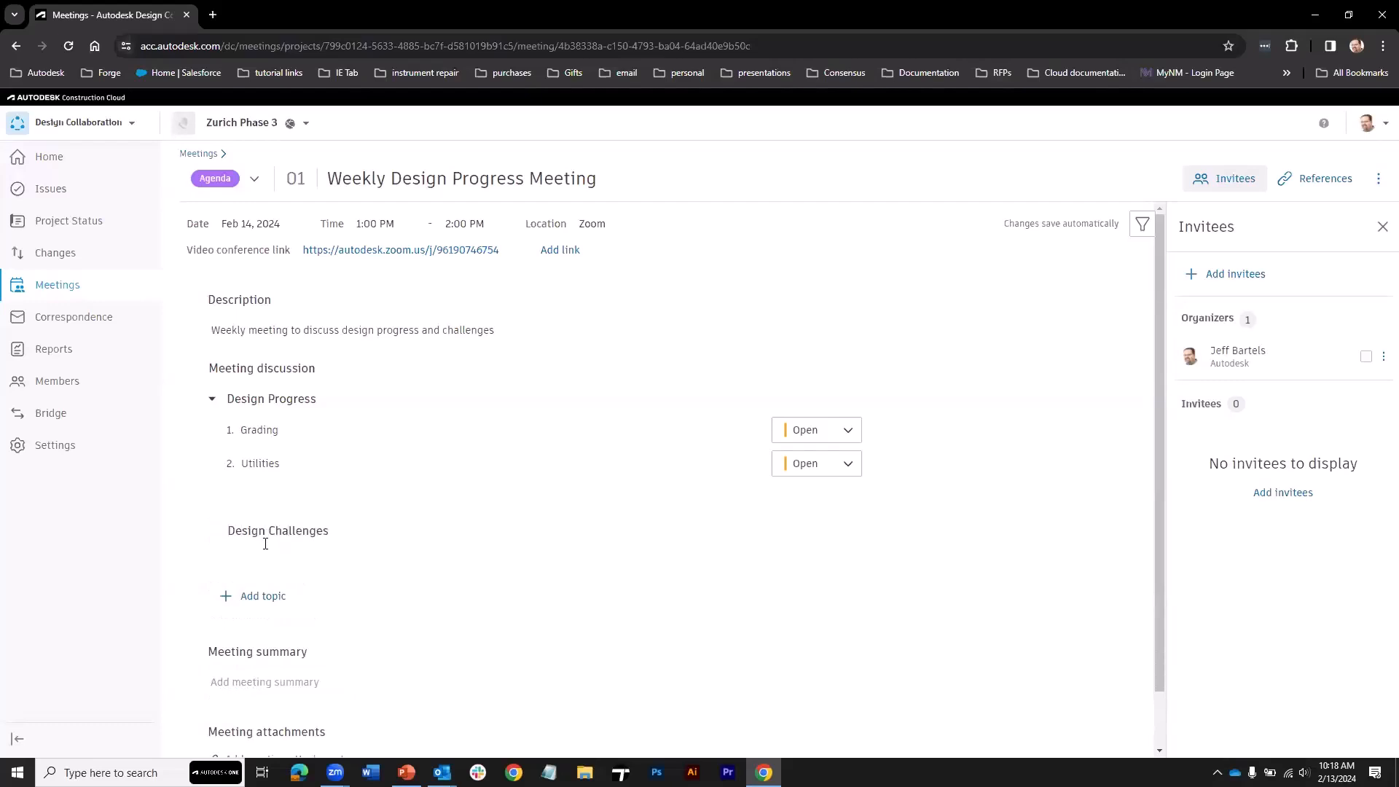
key("Return")
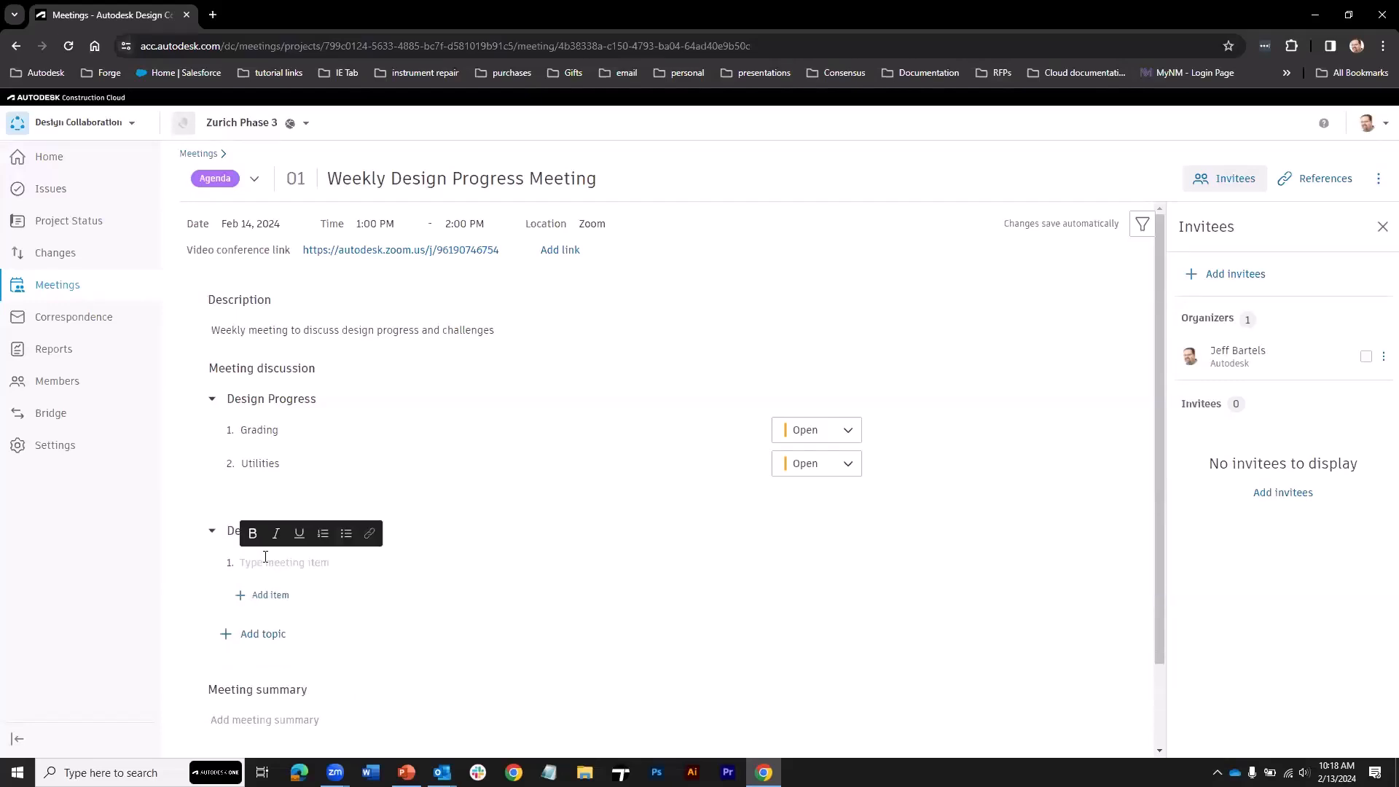
type("S")
left_click(282, 611)
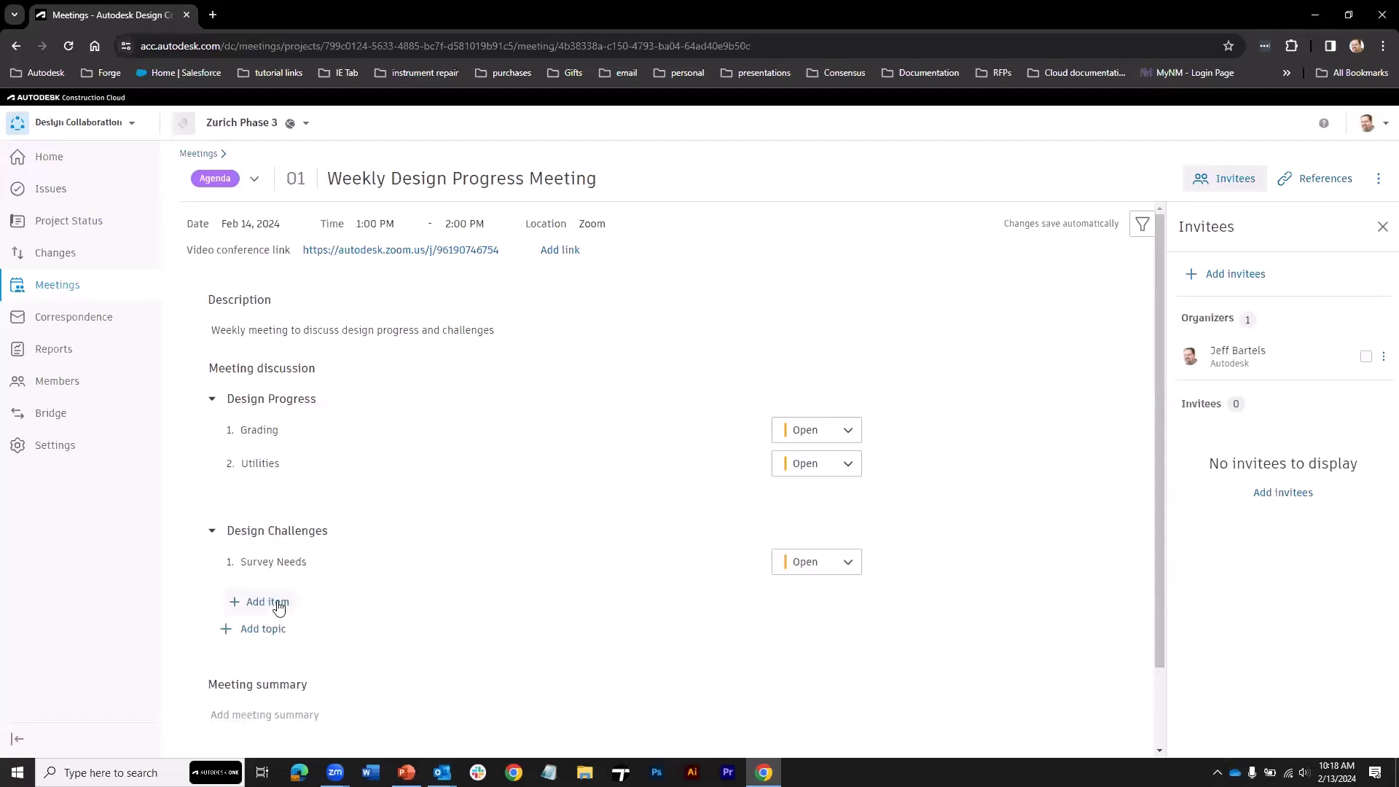
left_click(279, 609)
type("Environmental Needs")
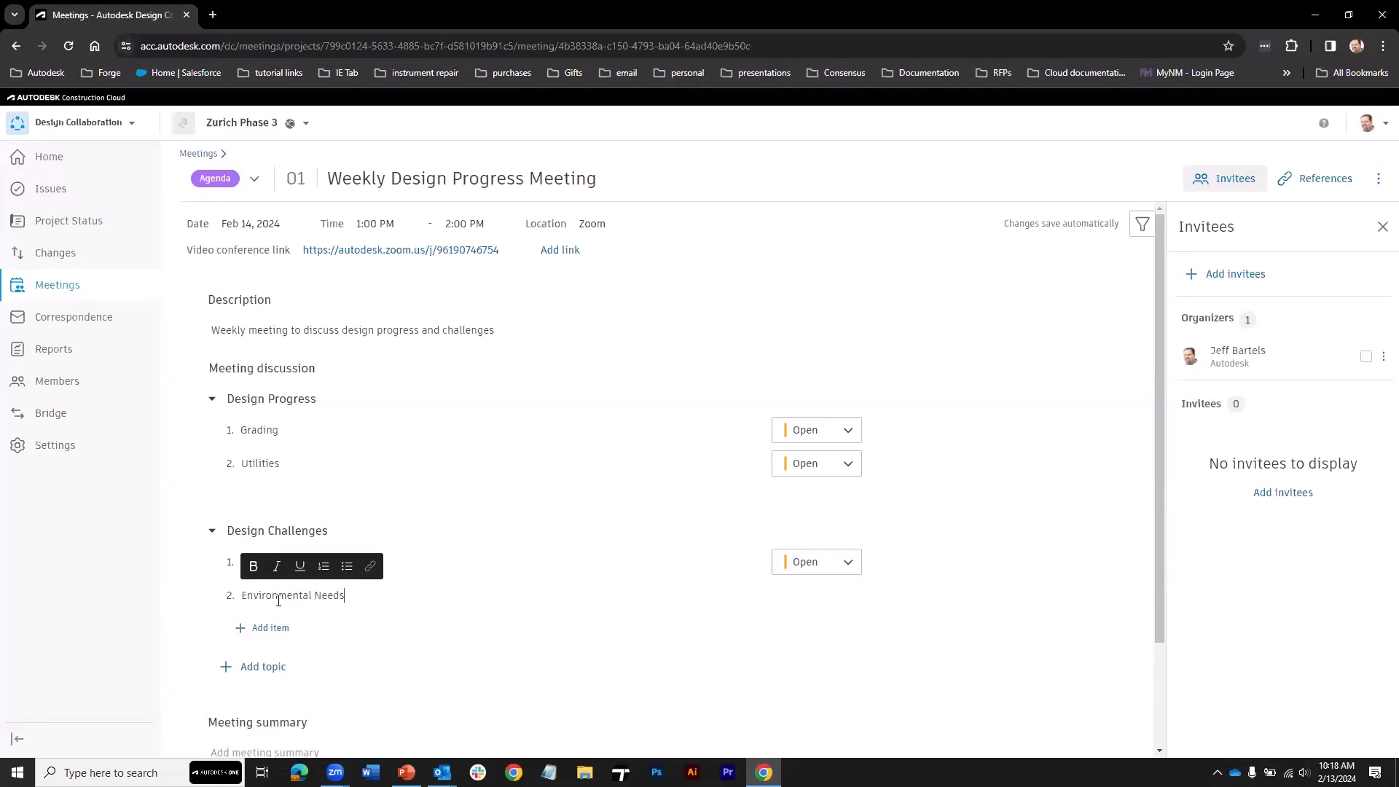
left_click(366, 481)
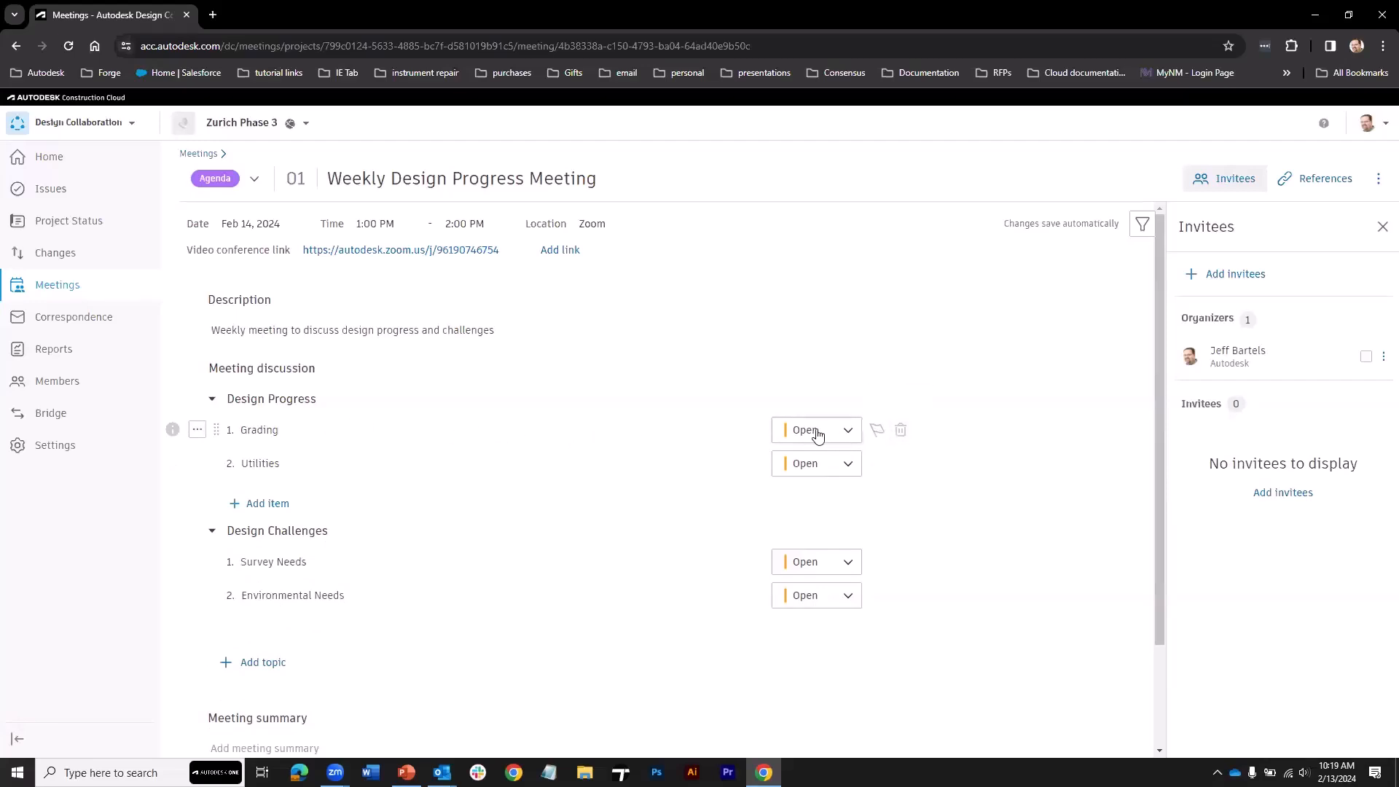
- View the status options of the Grading item and flag the item
left_click(849, 431)
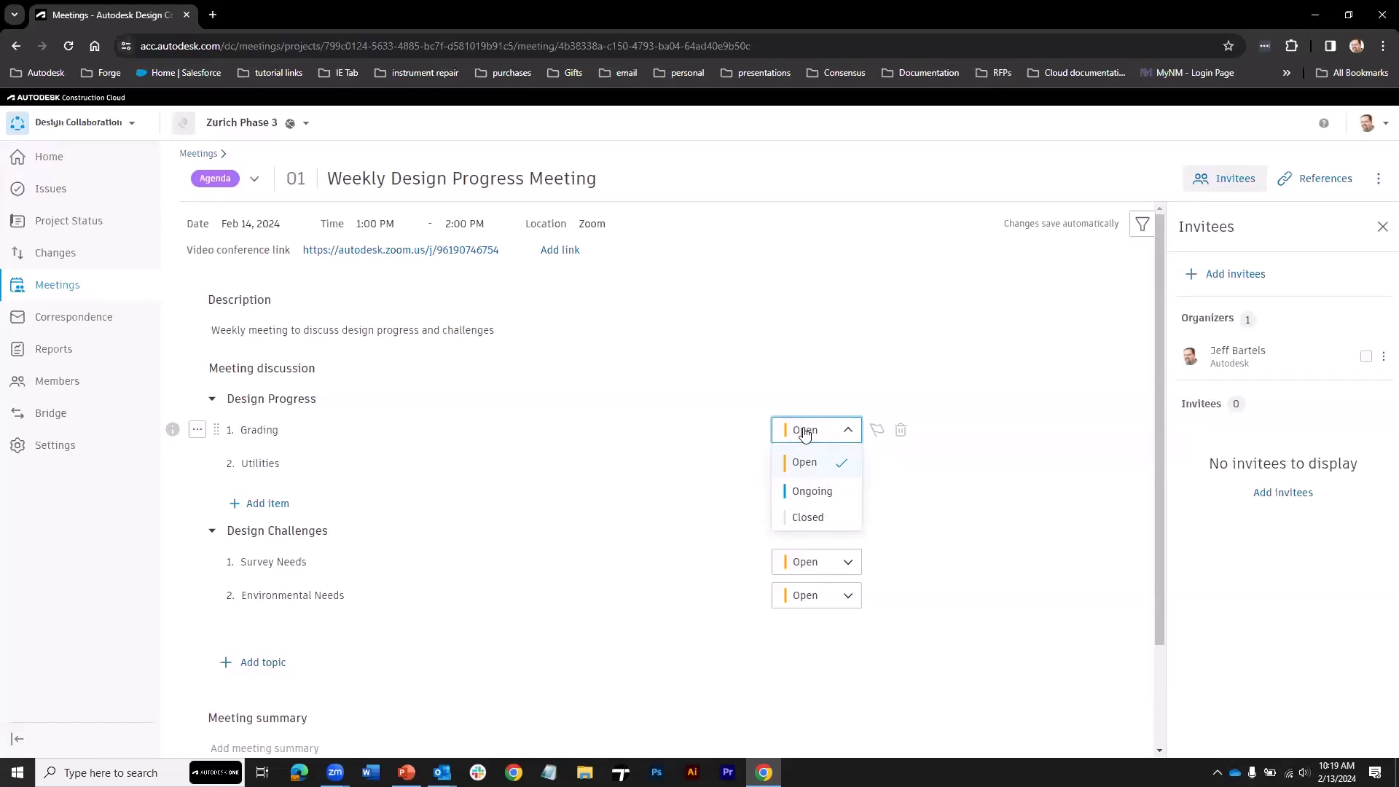
left_click(761, 433)
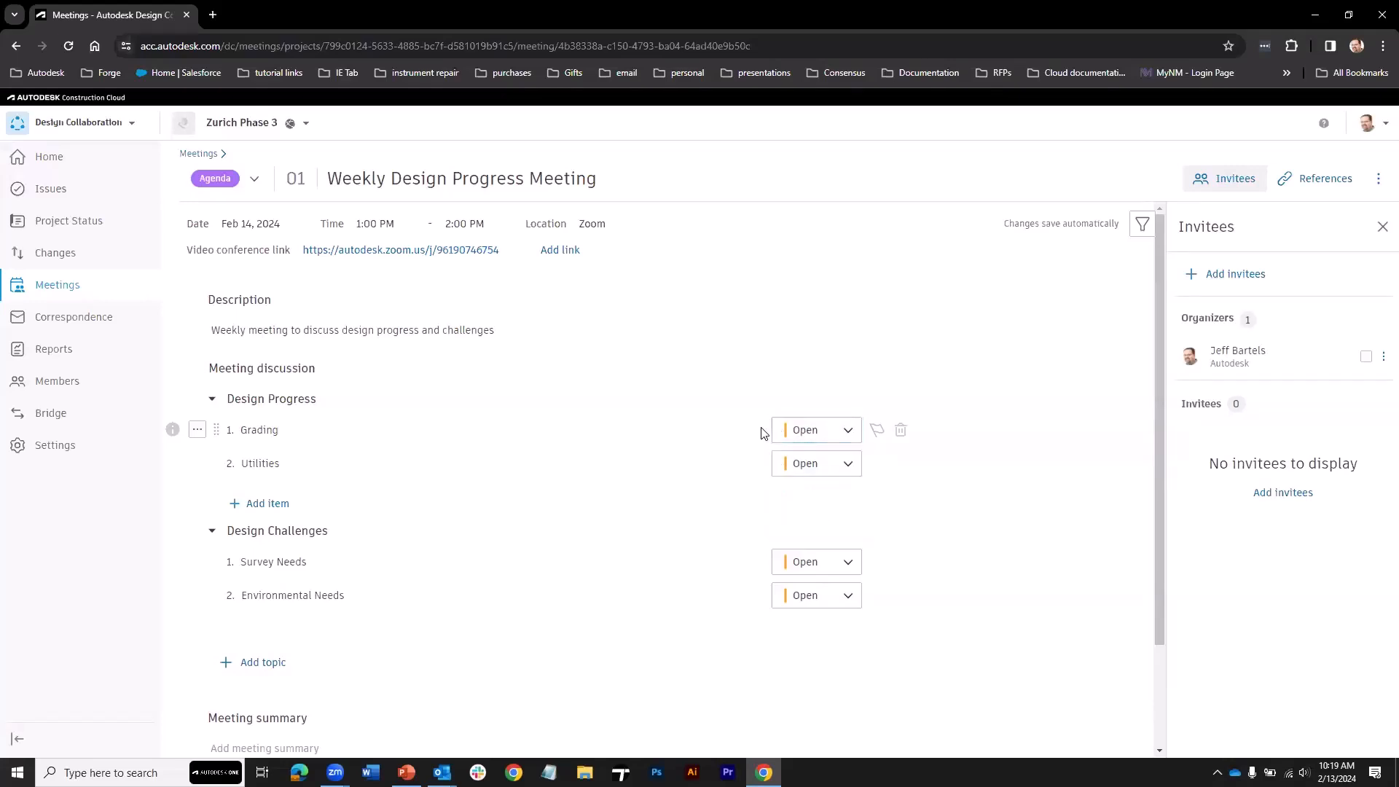
left_click(877, 431)
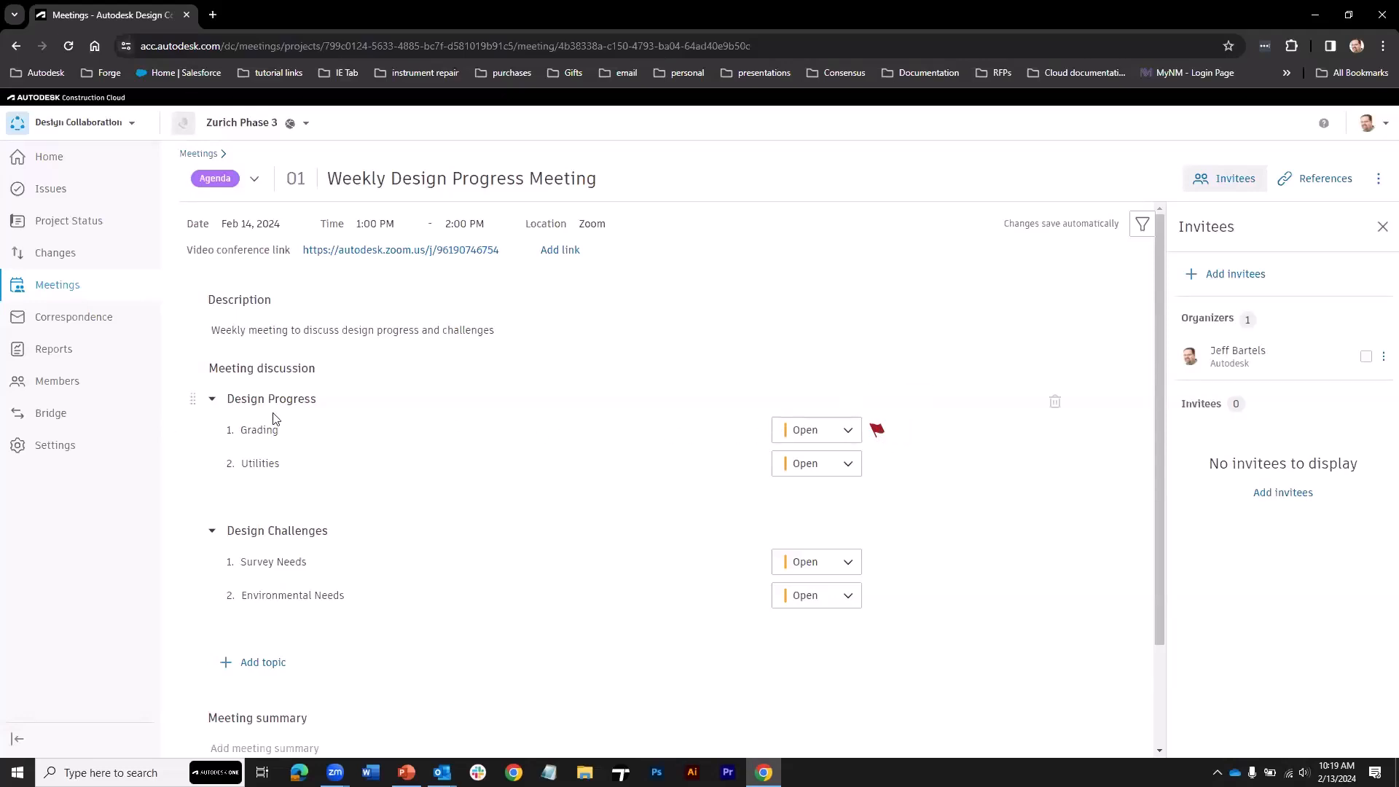
mouse_move(172, 430)
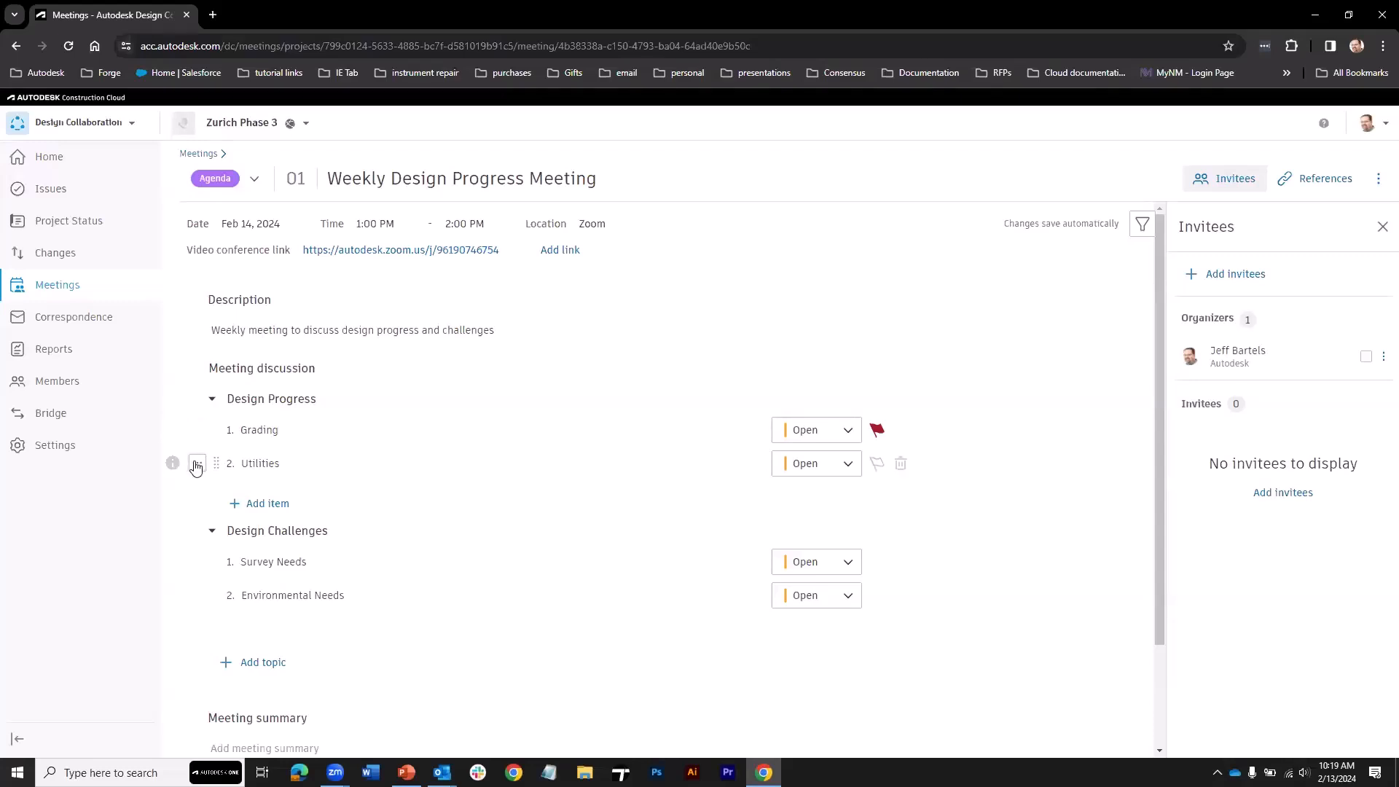
- Add Site-Plan.dwg from the CAD Files project folder as a file reference to the Utilities item
left_click(197, 464)
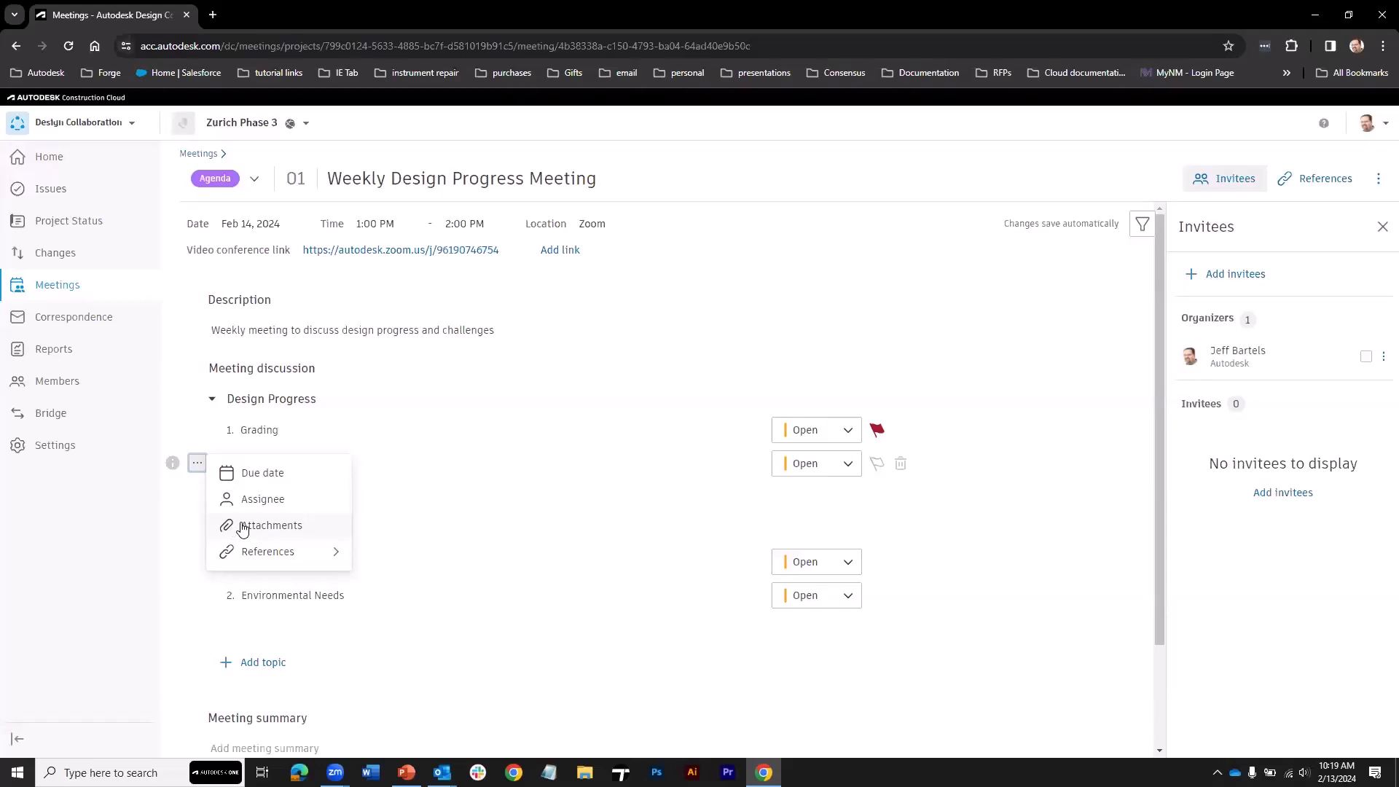
mouse_move(251, 557)
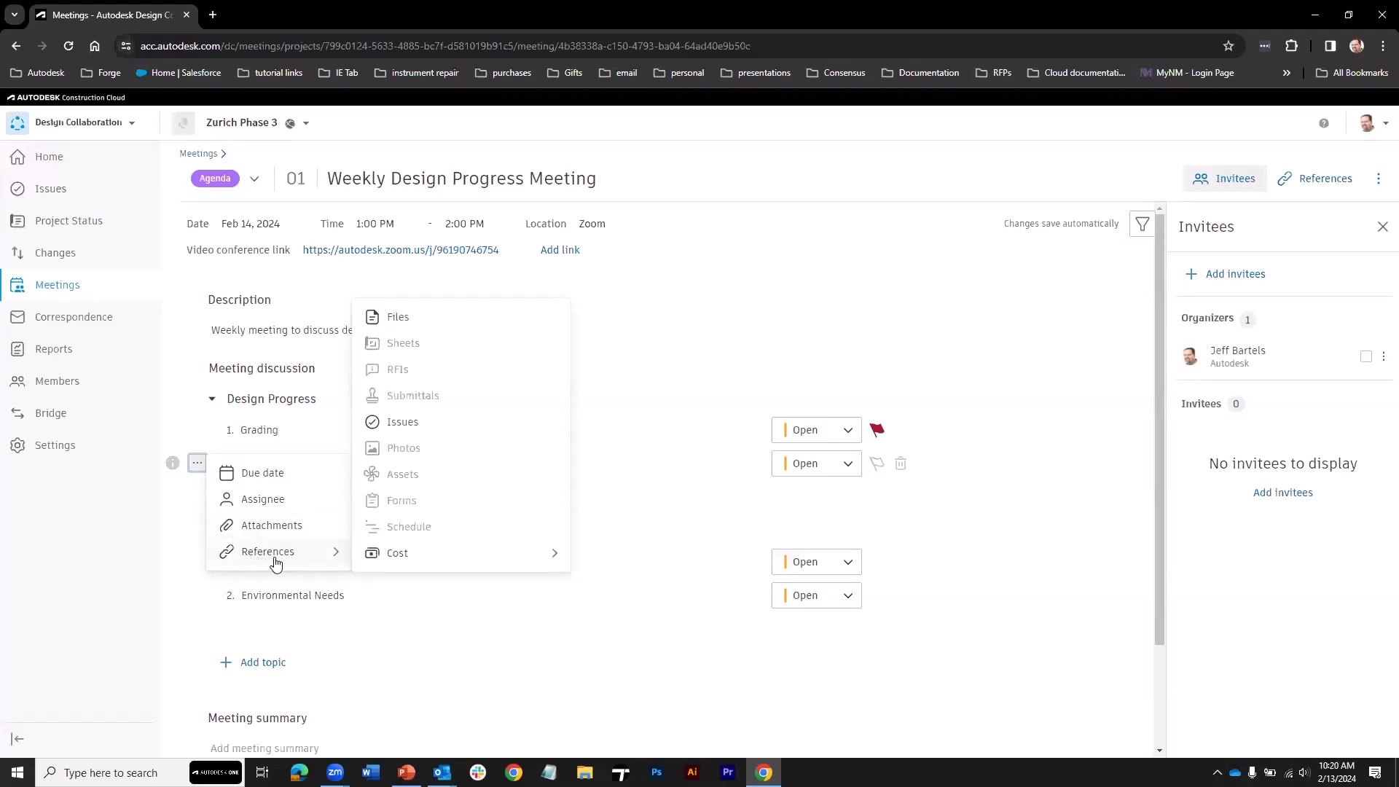
left_click(399, 322)
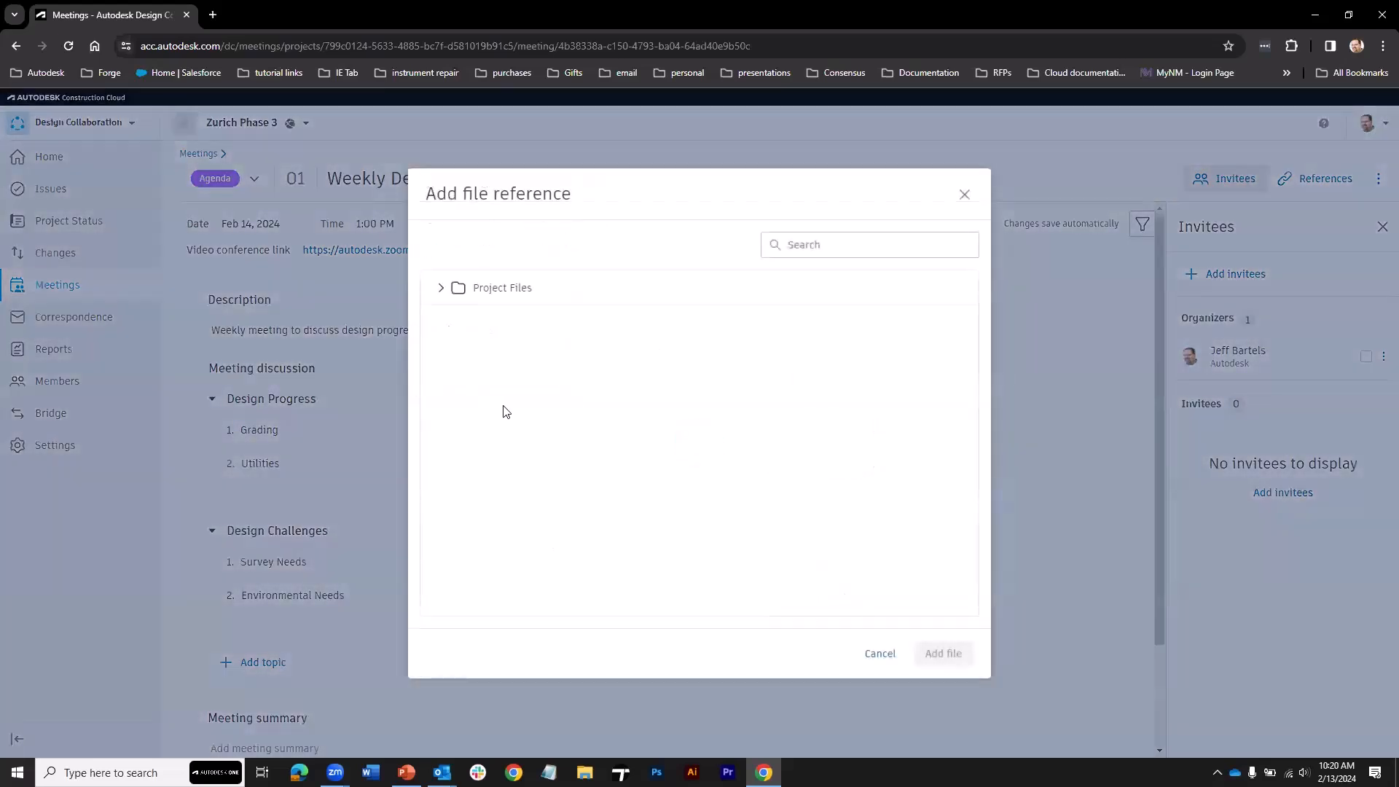
left_click(441, 288)
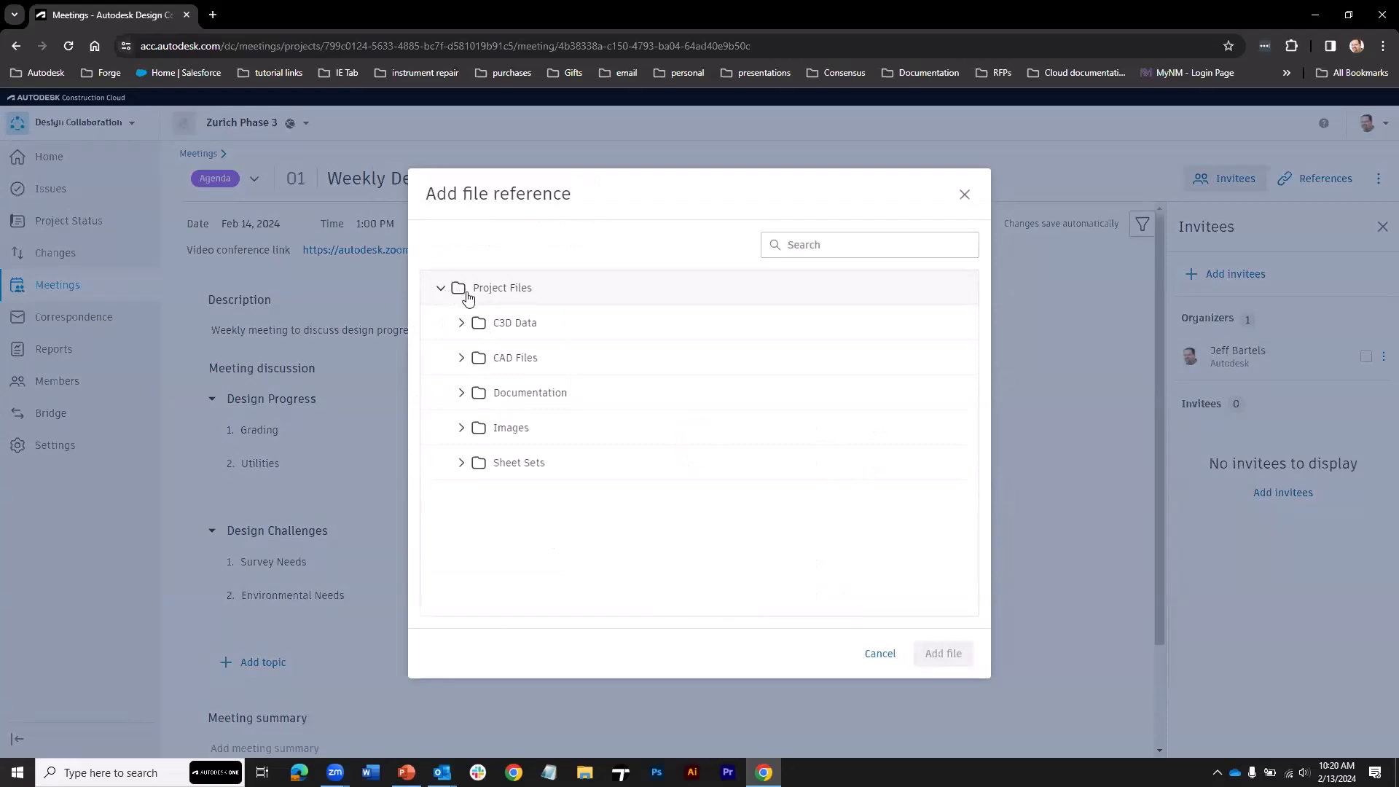
left_click(462, 358)
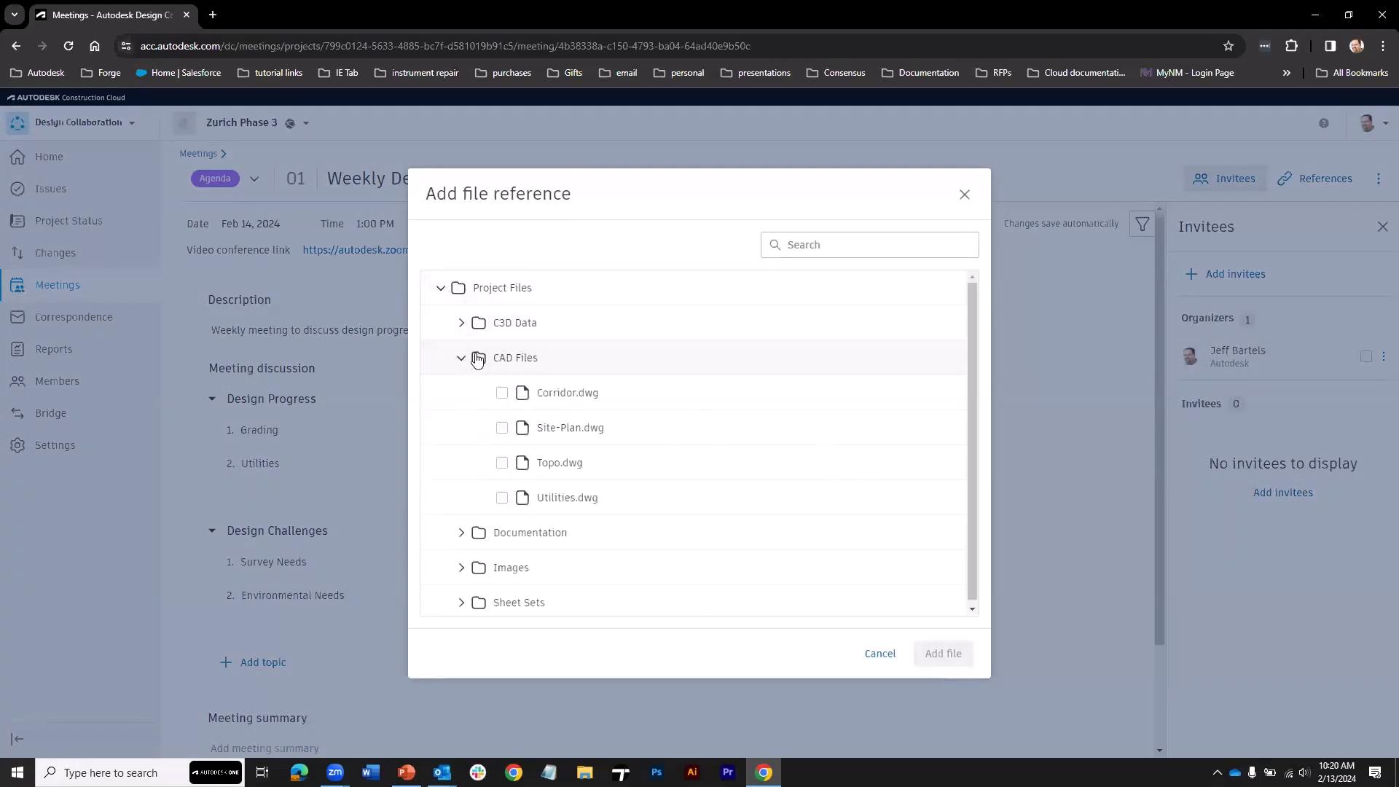
left_click(502, 428)
left_click(941, 653)
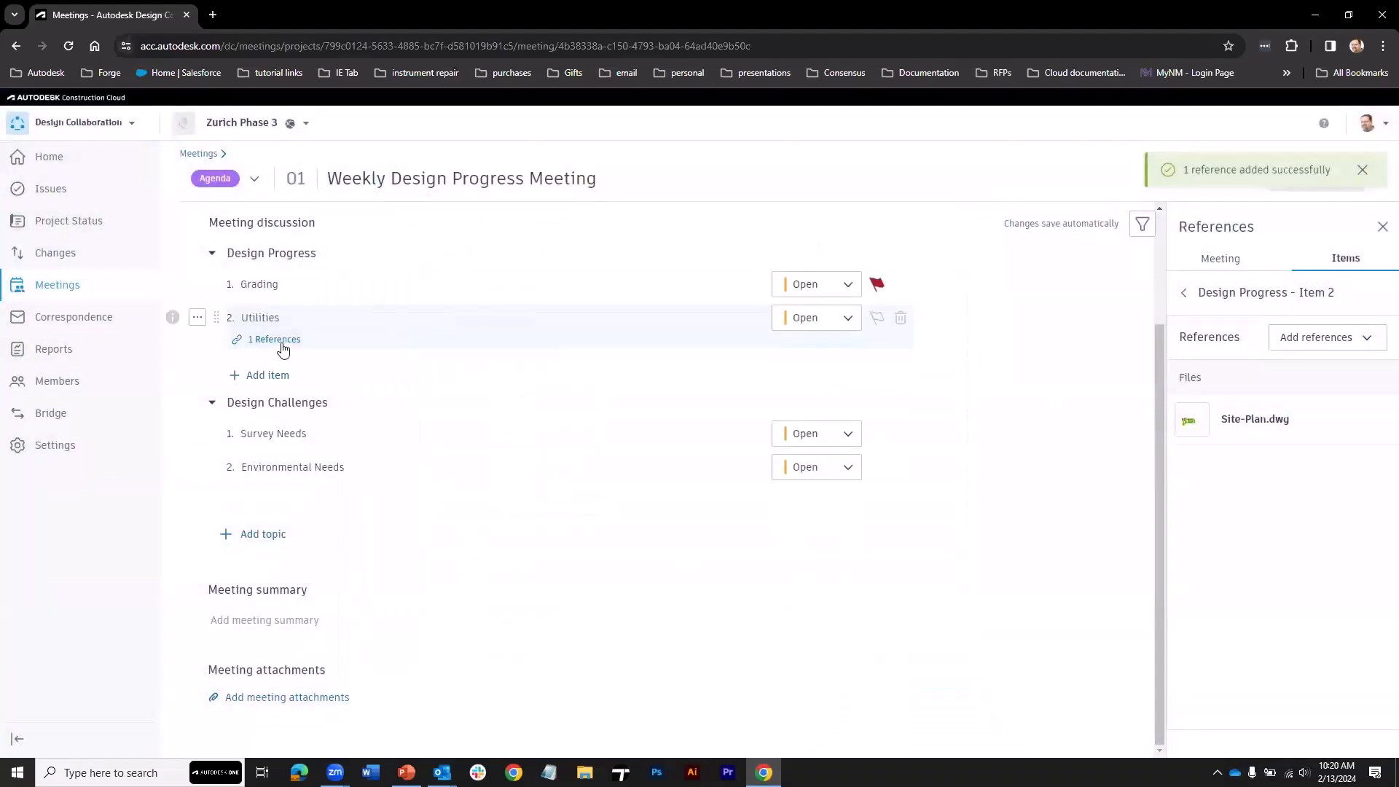
left_click(1362, 169)
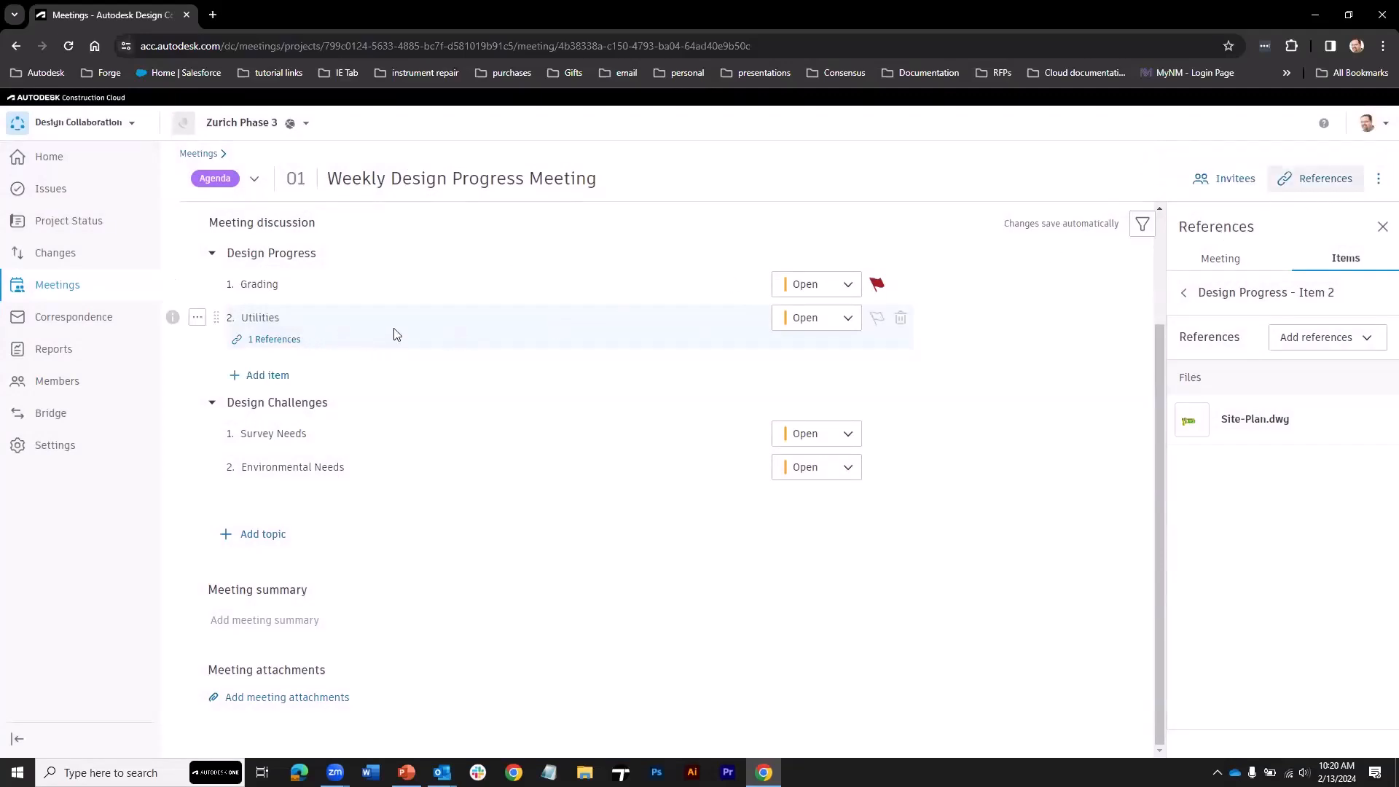
- Review the meeting's references and the item references, and inspect the Utilities item's Site-Plan.dwg in the file viewer
left_click(1305, 183)
left_click(1307, 183)
left_click(1230, 262)
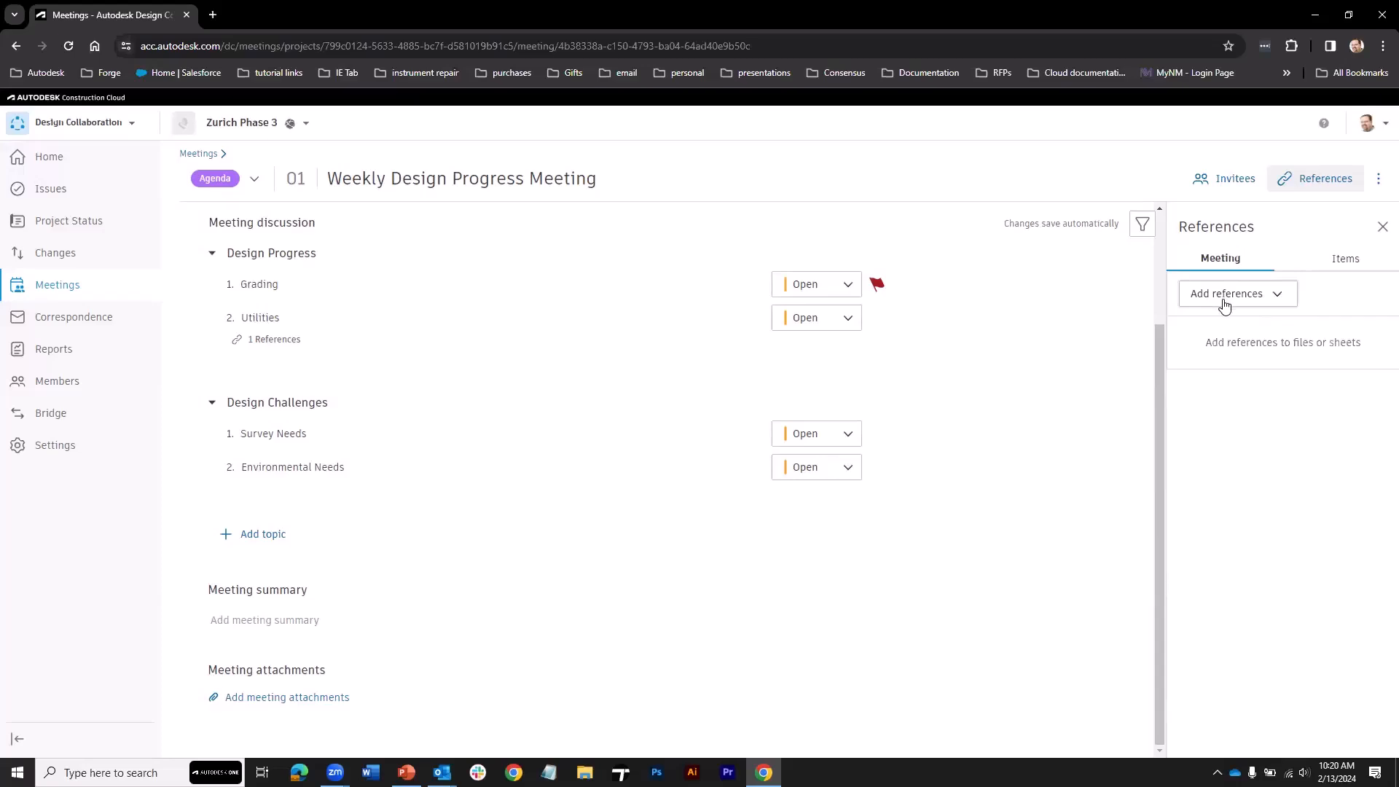
left_click(1343, 259)
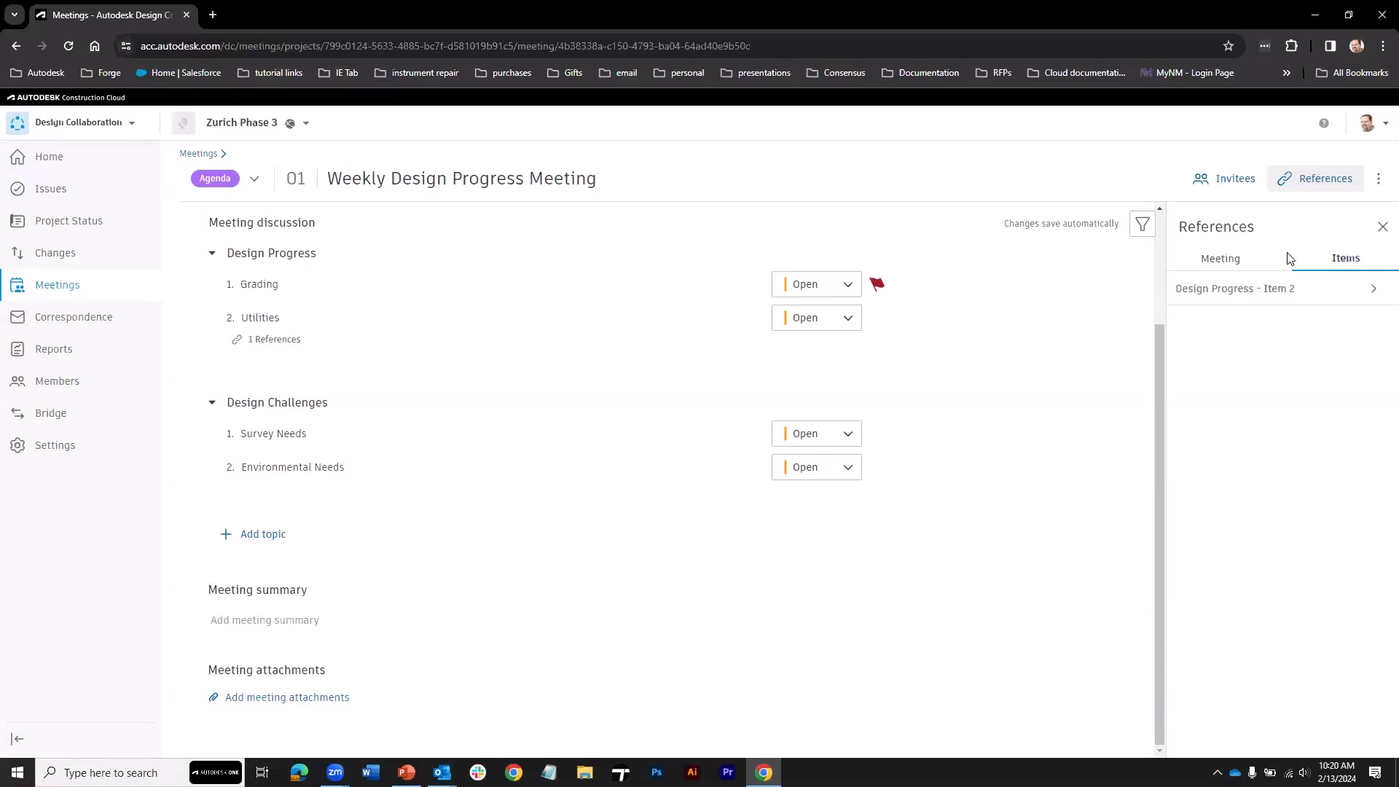
left_click(1270, 290)
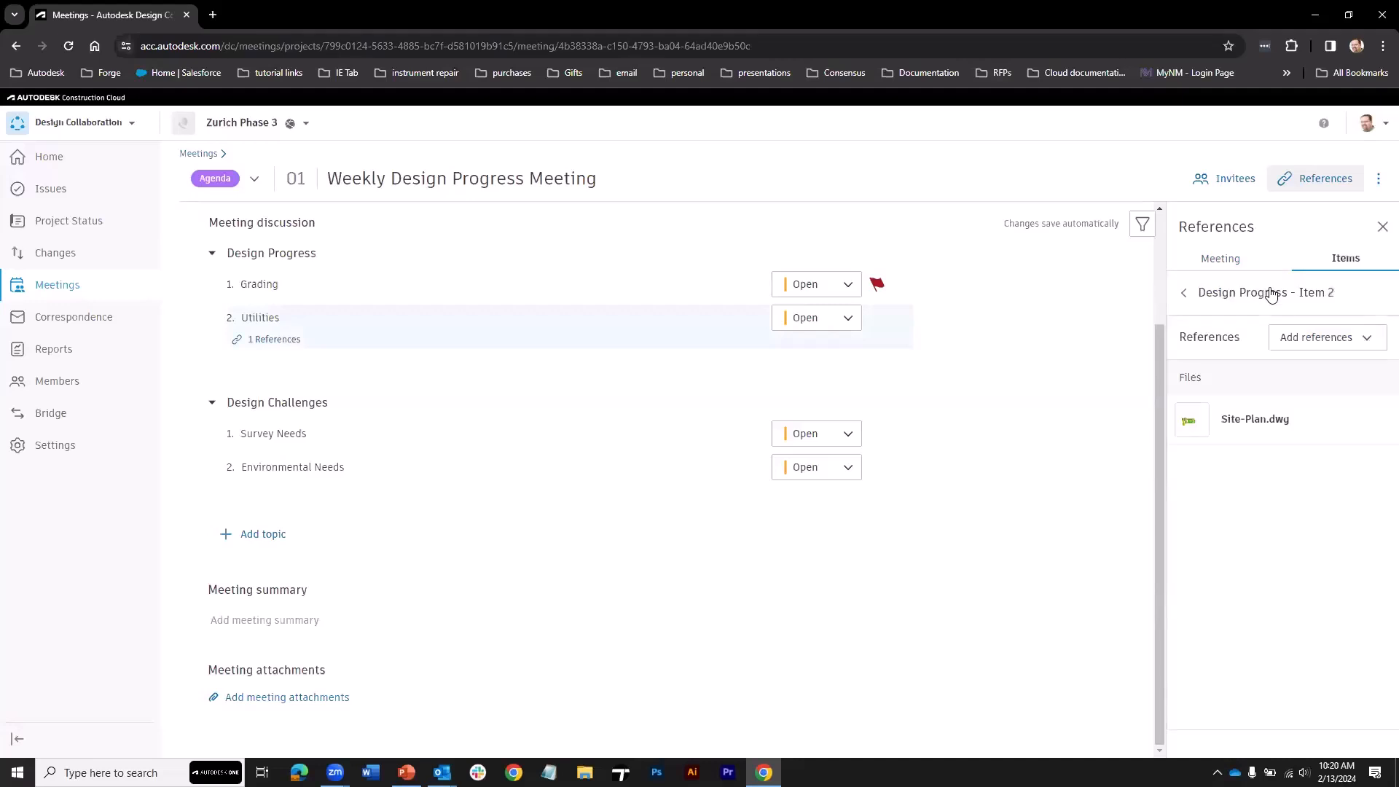
left_click(1246, 421)
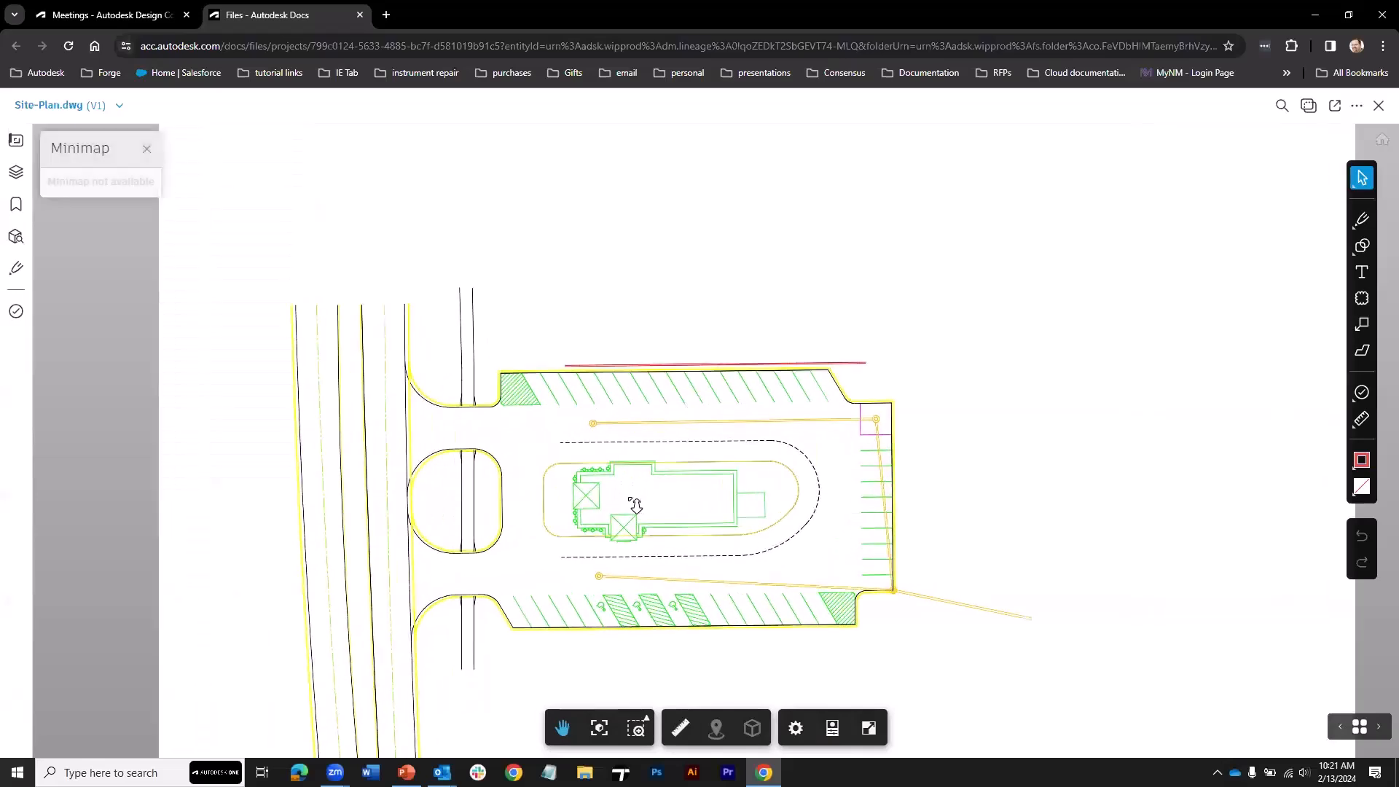
scroll(635, 495, "up", 5)
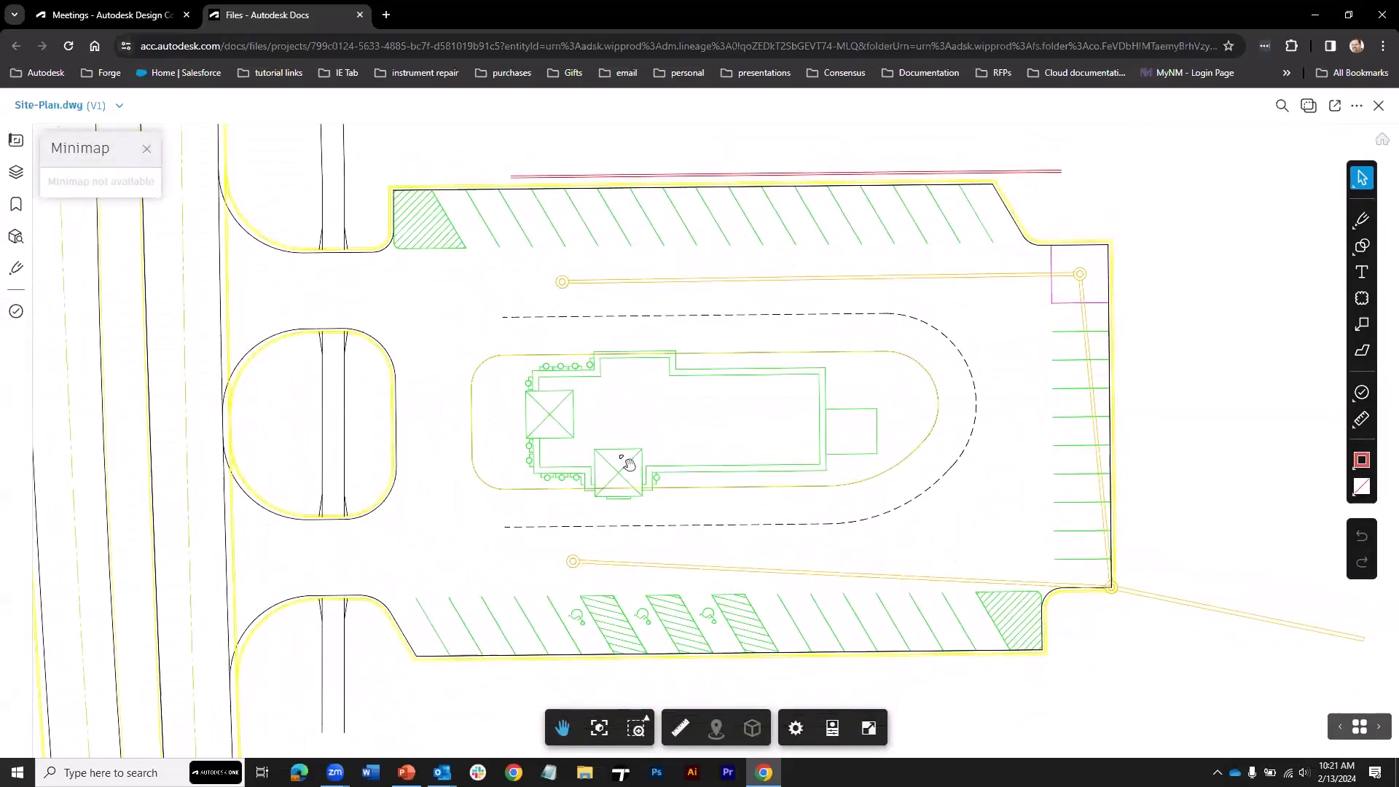
left_click(360, 15)
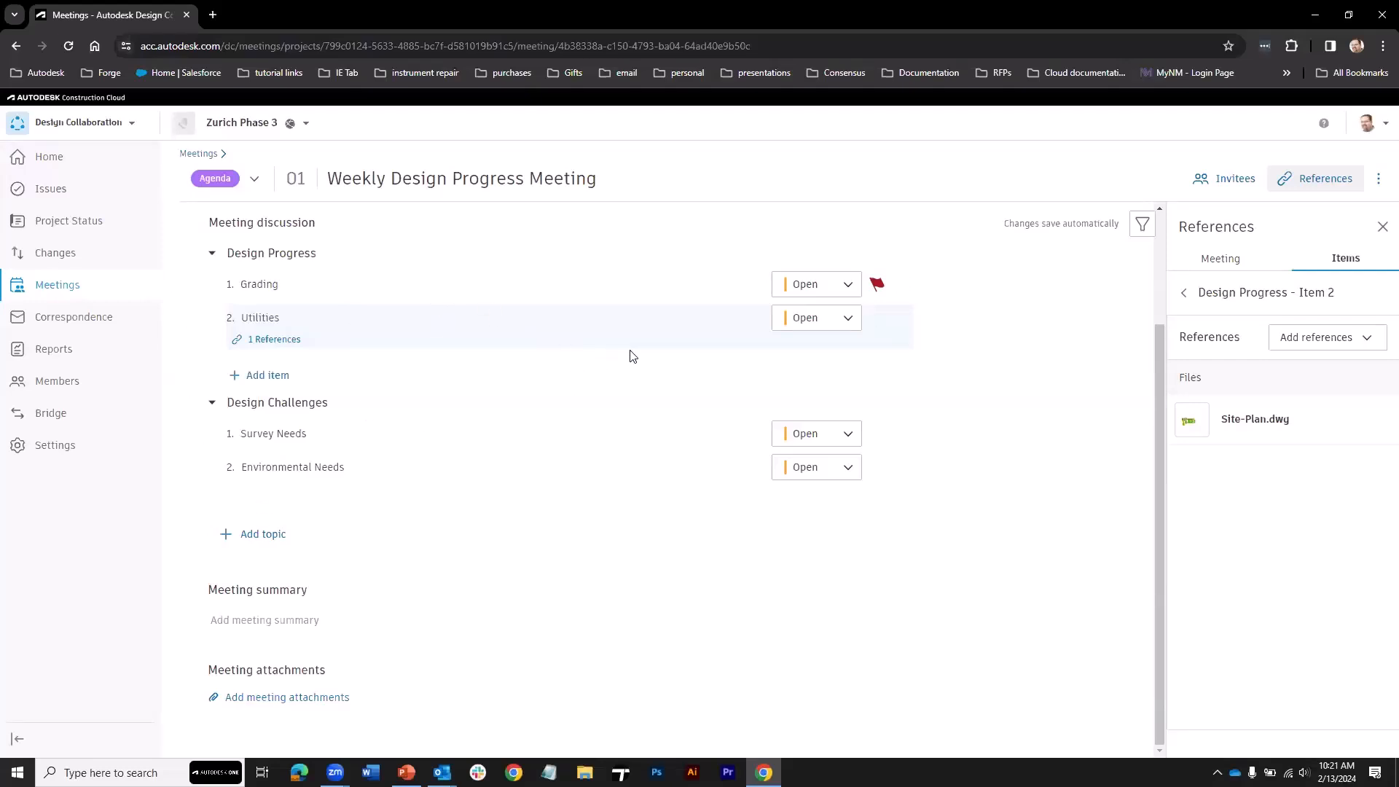
- Add all four listed project members as meeting invitees and view the options available for the first invitee
left_click(1219, 184)
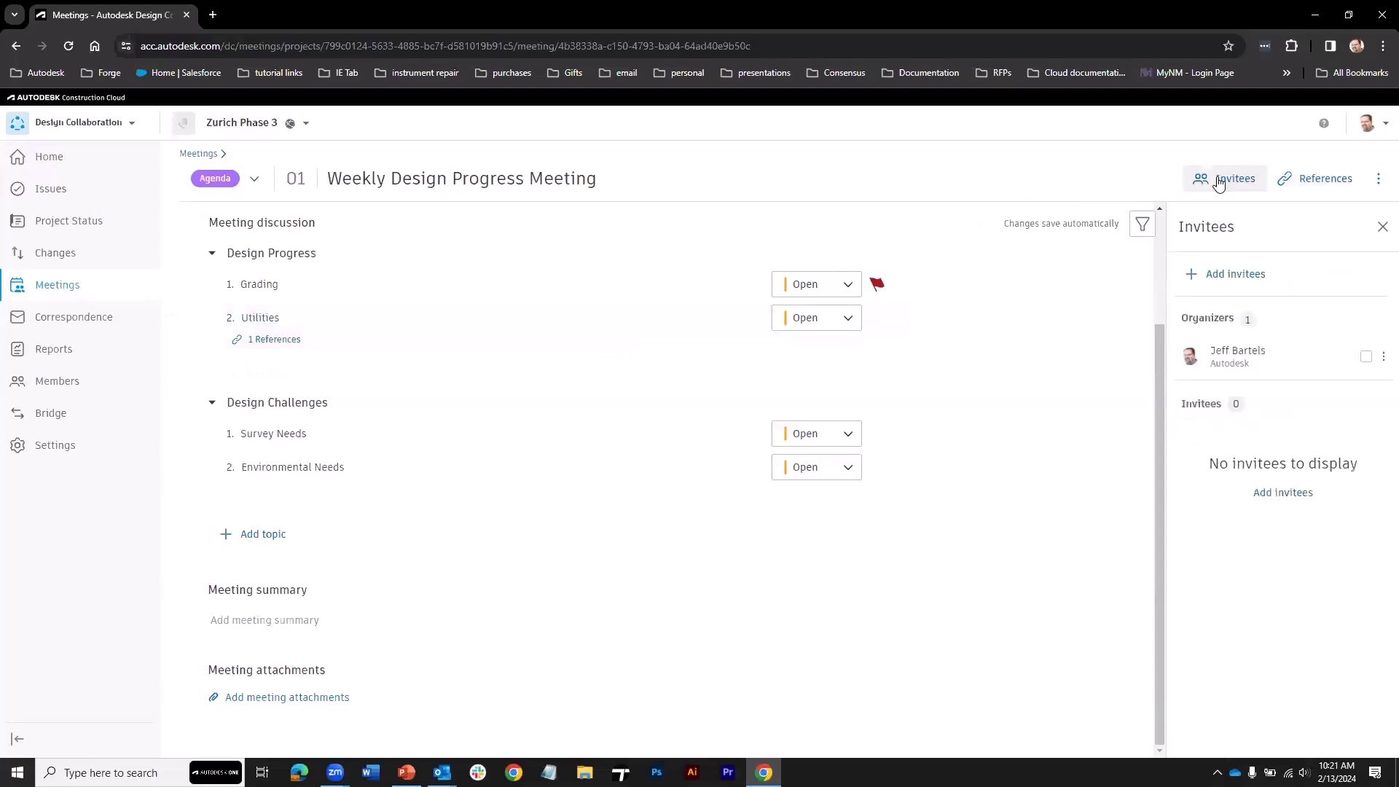
left_click(1219, 183)
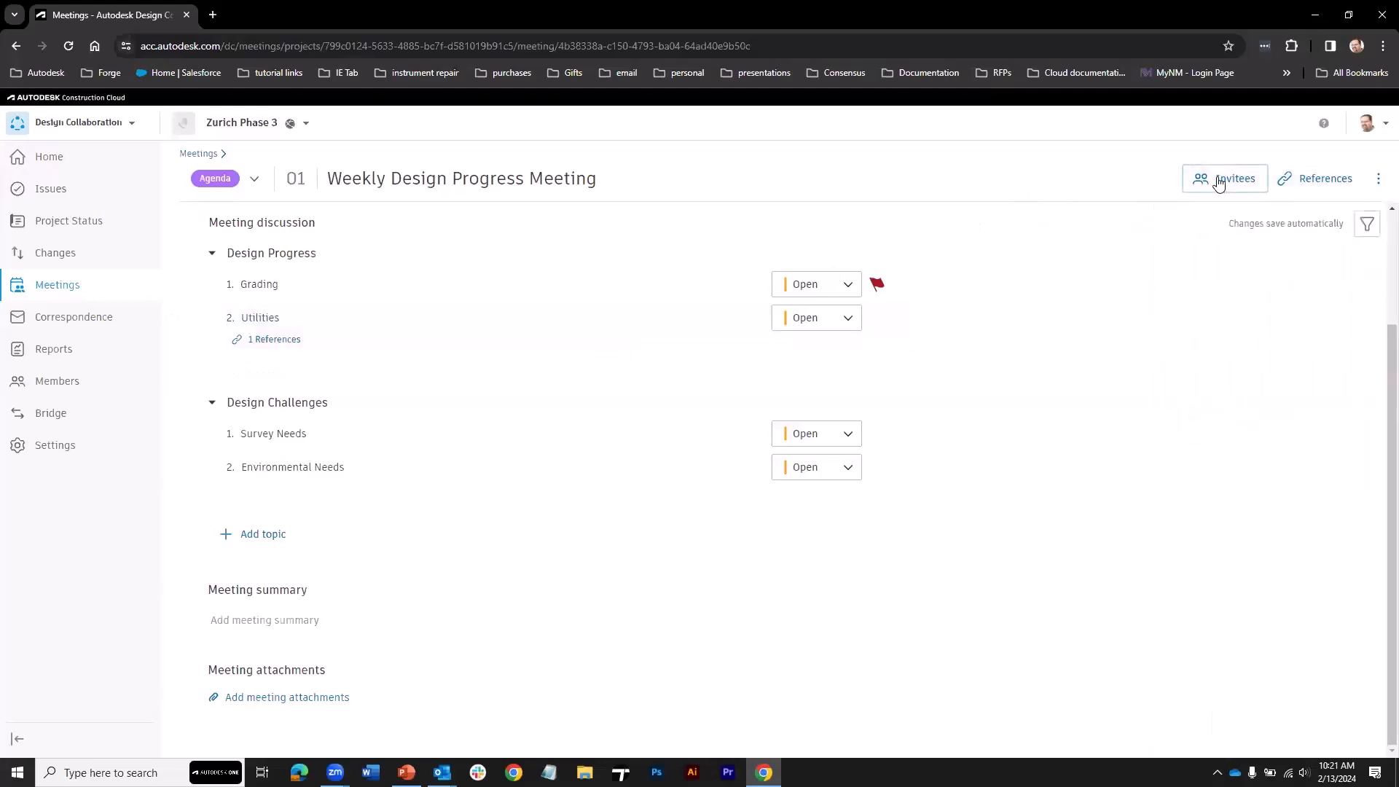
left_click(1221, 184)
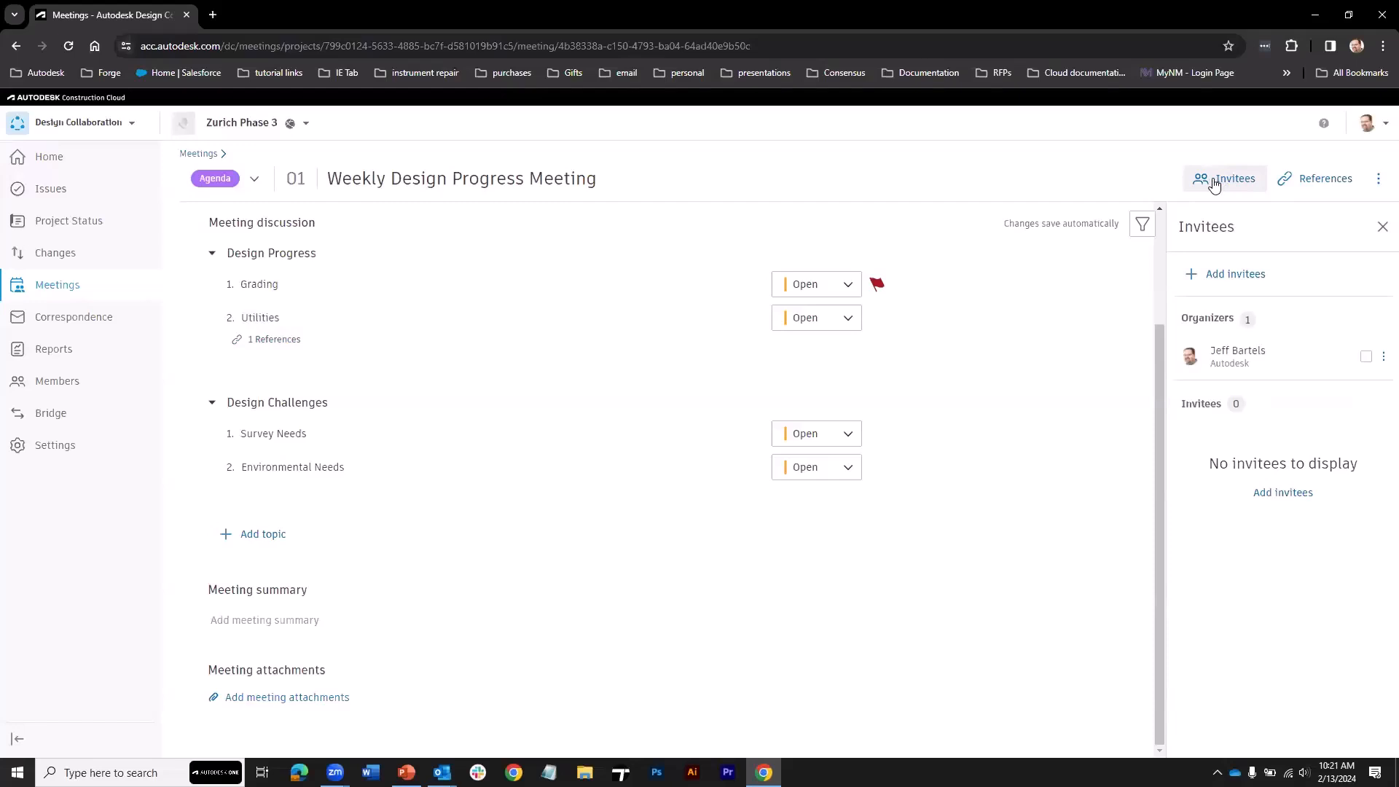
left_click(1217, 274)
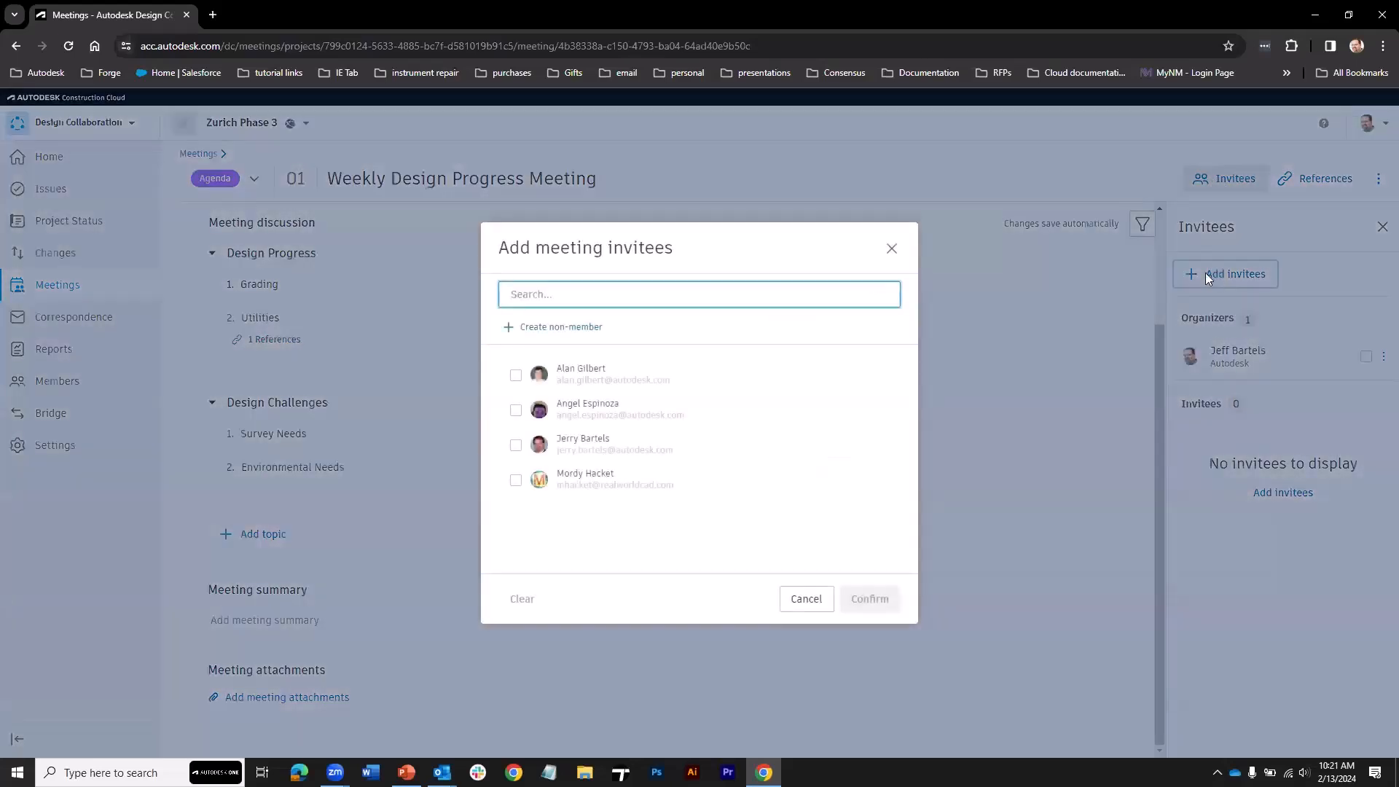
left_click(516, 377)
left_click(516, 413)
left_click(515, 449)
left_click(516, 483)
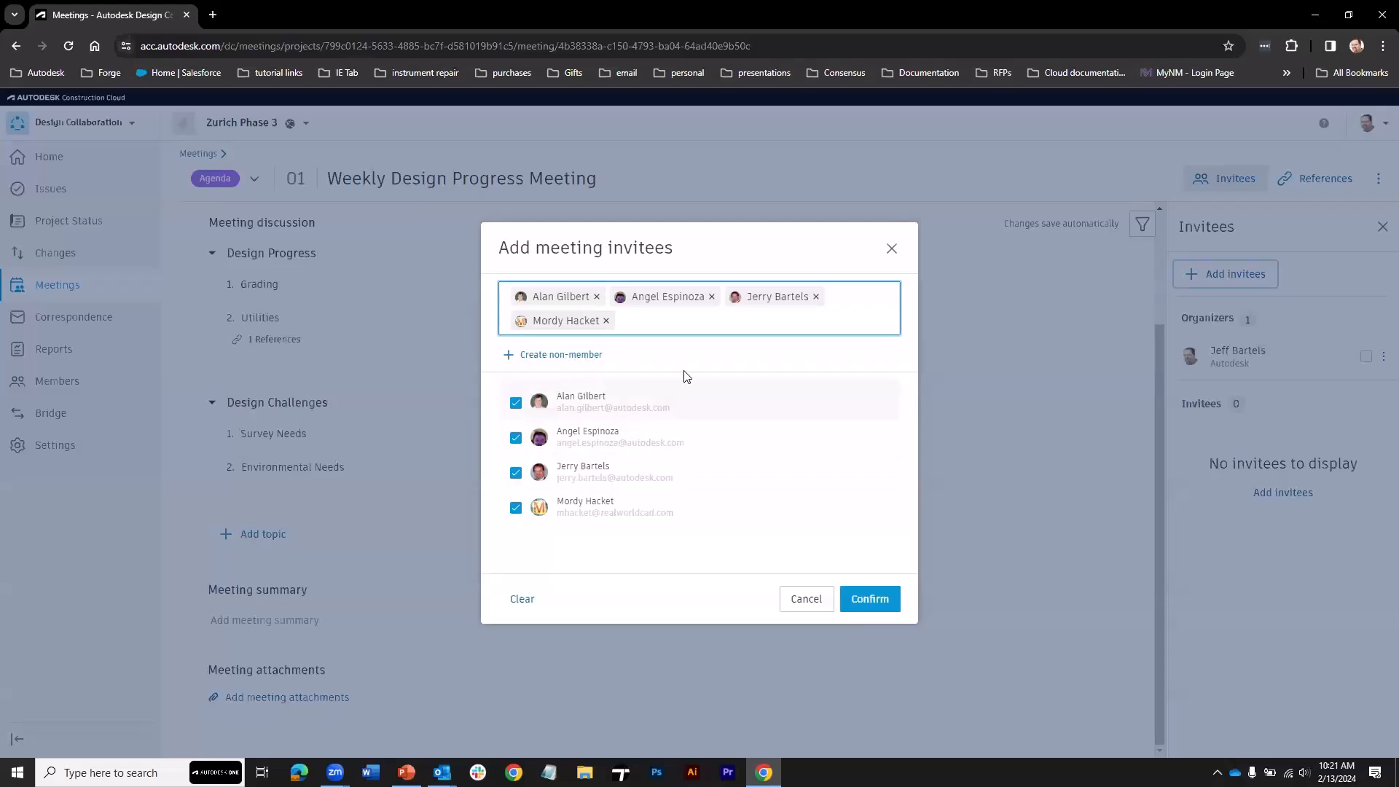
left_click(869, 598)
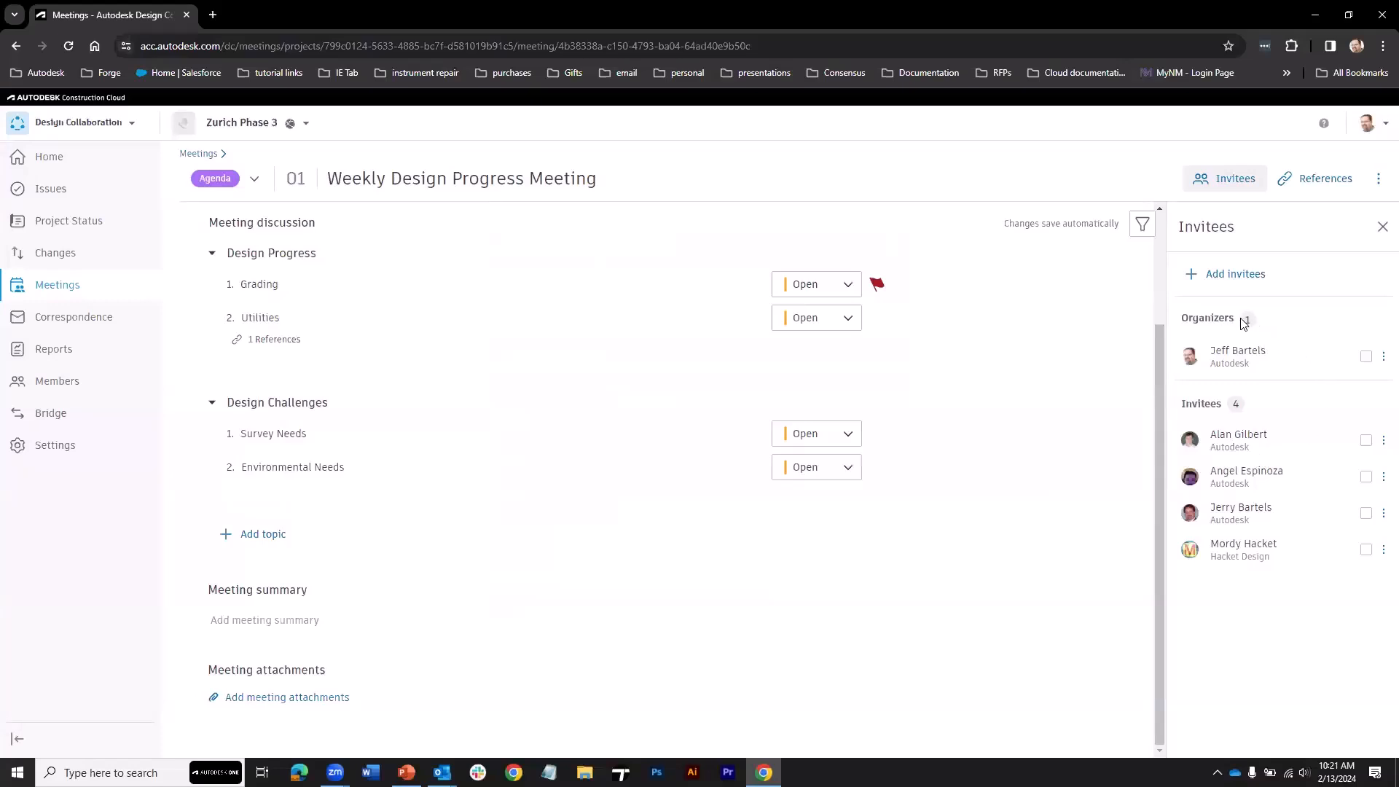
left_click(1383, 442)
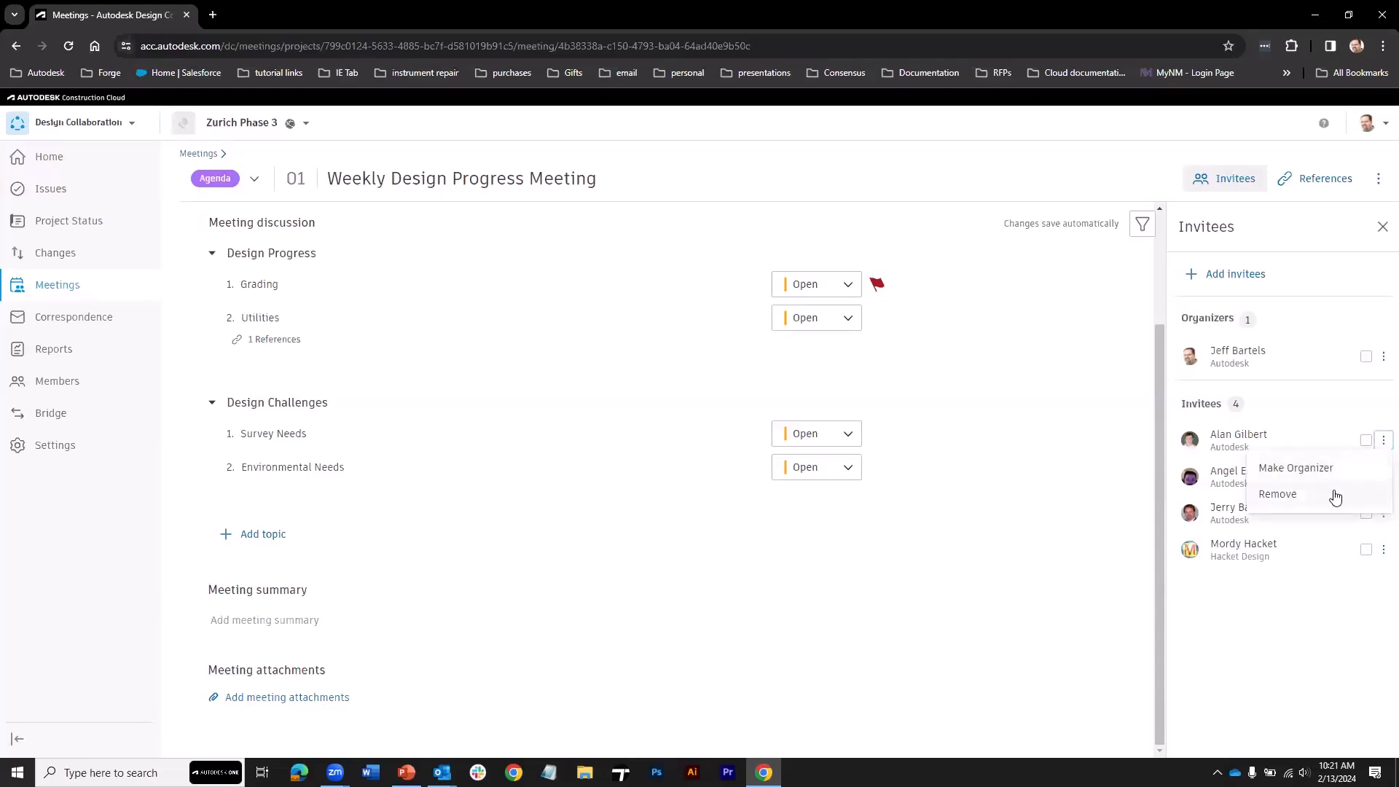
left_click(1332, 388)
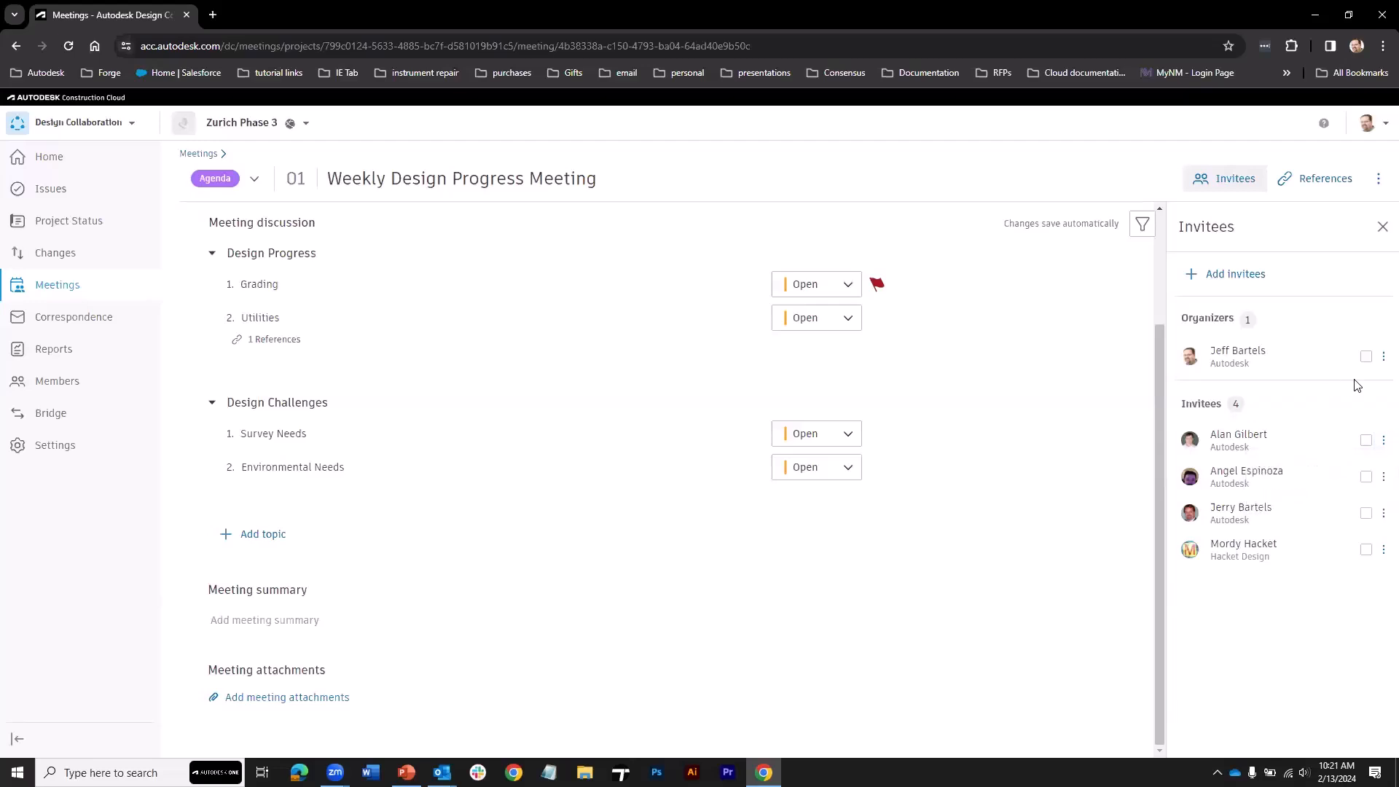
- View the role options available for the meeting organizer
left_click(1383, 357)
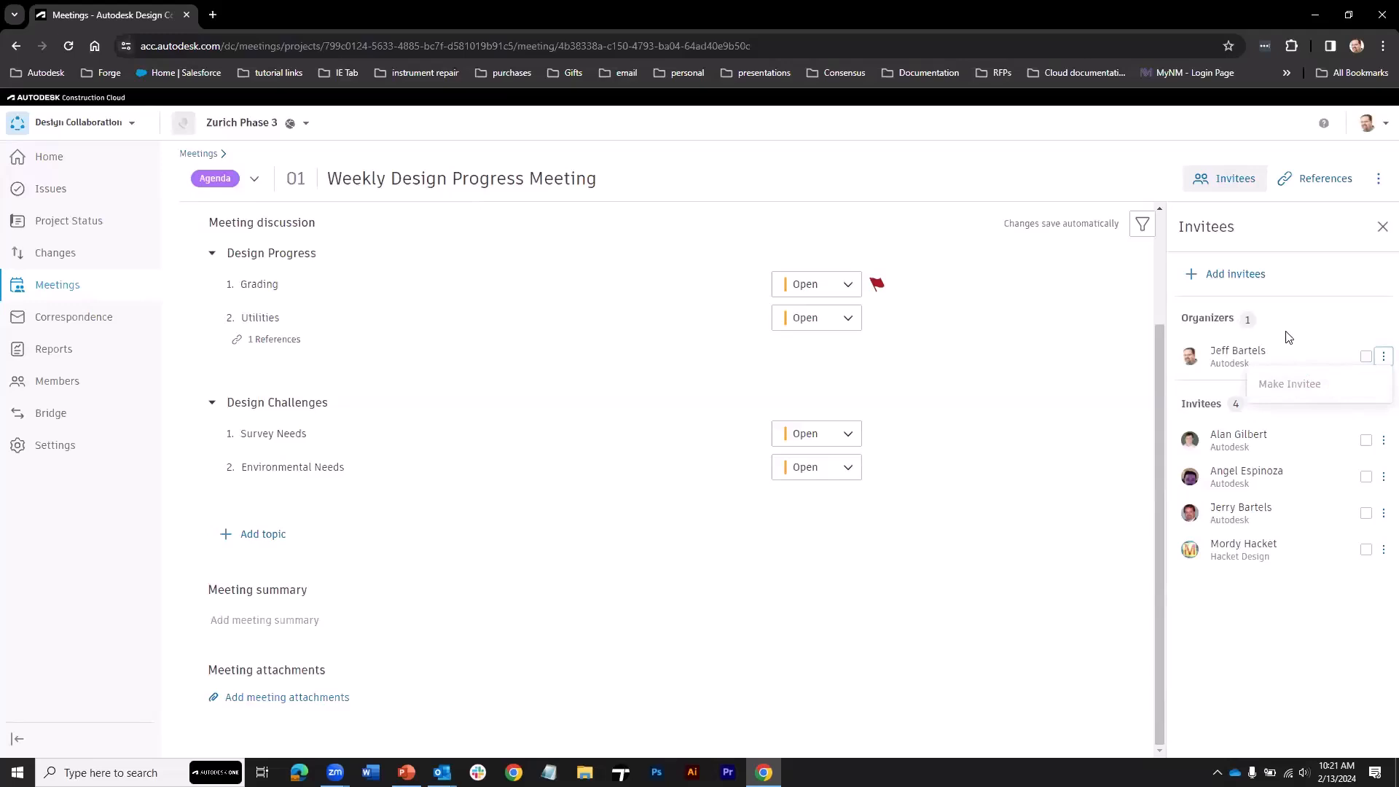
left_click(1121, 384)
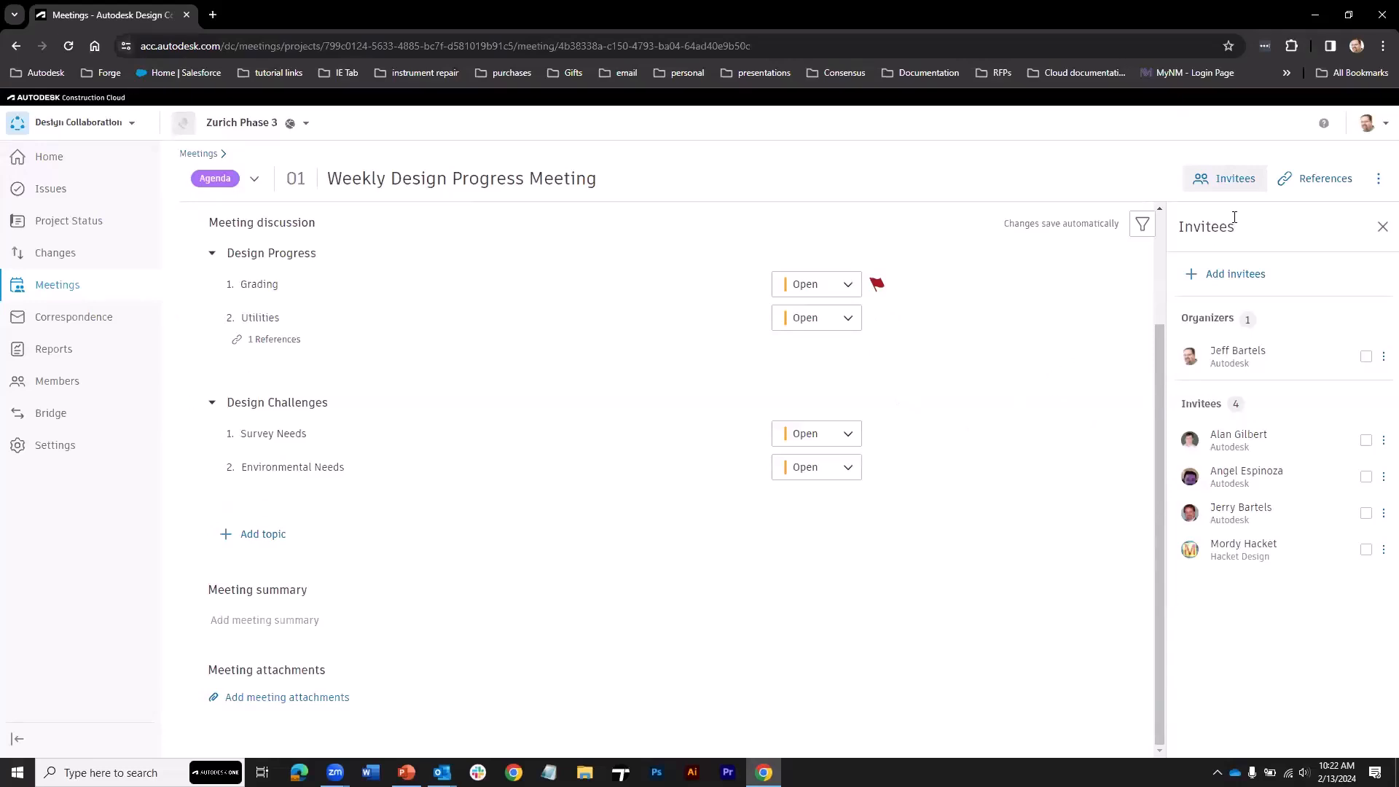
- Share the meeting agenda with only two selected invitees, the organizer and the member from Hacket Design
left_click(1379, 181)
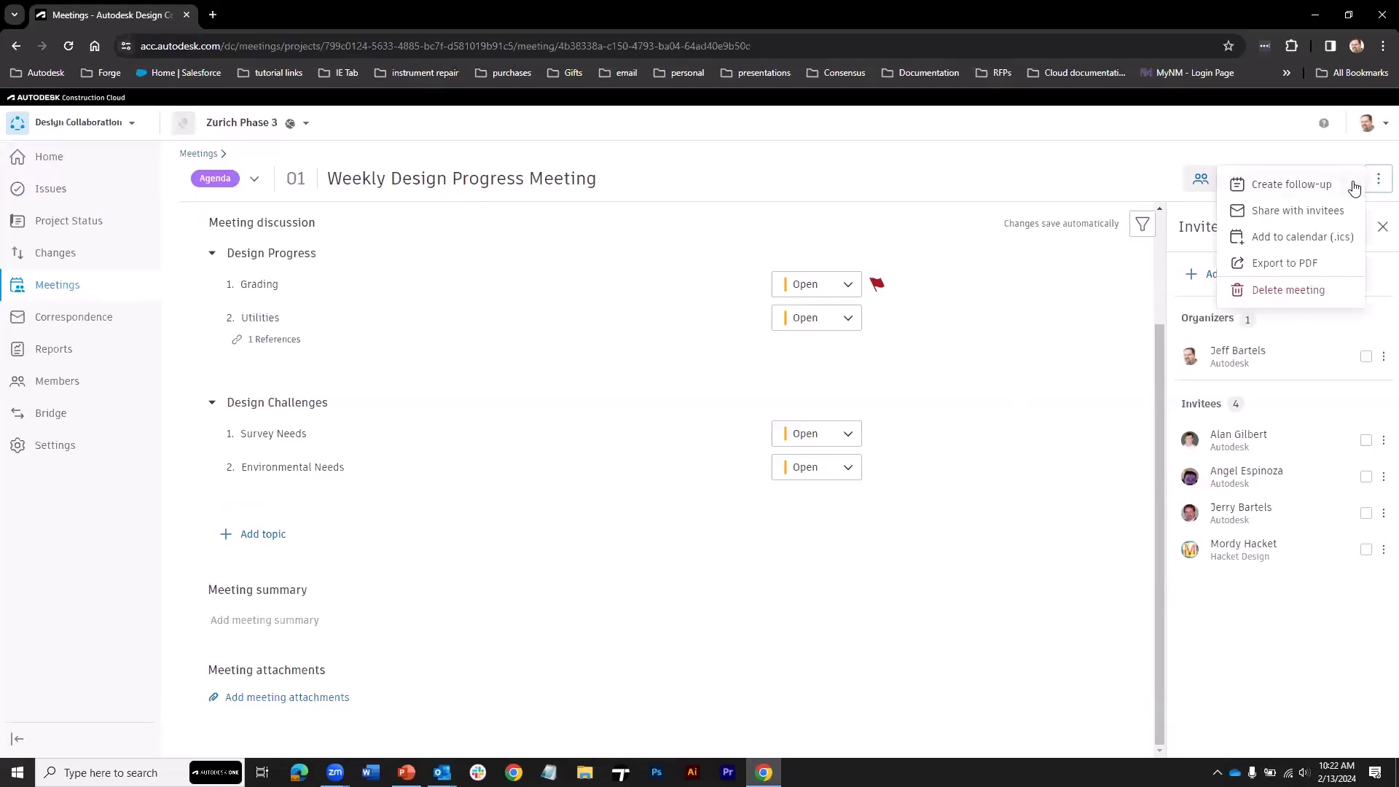
left_click(1313, 213)
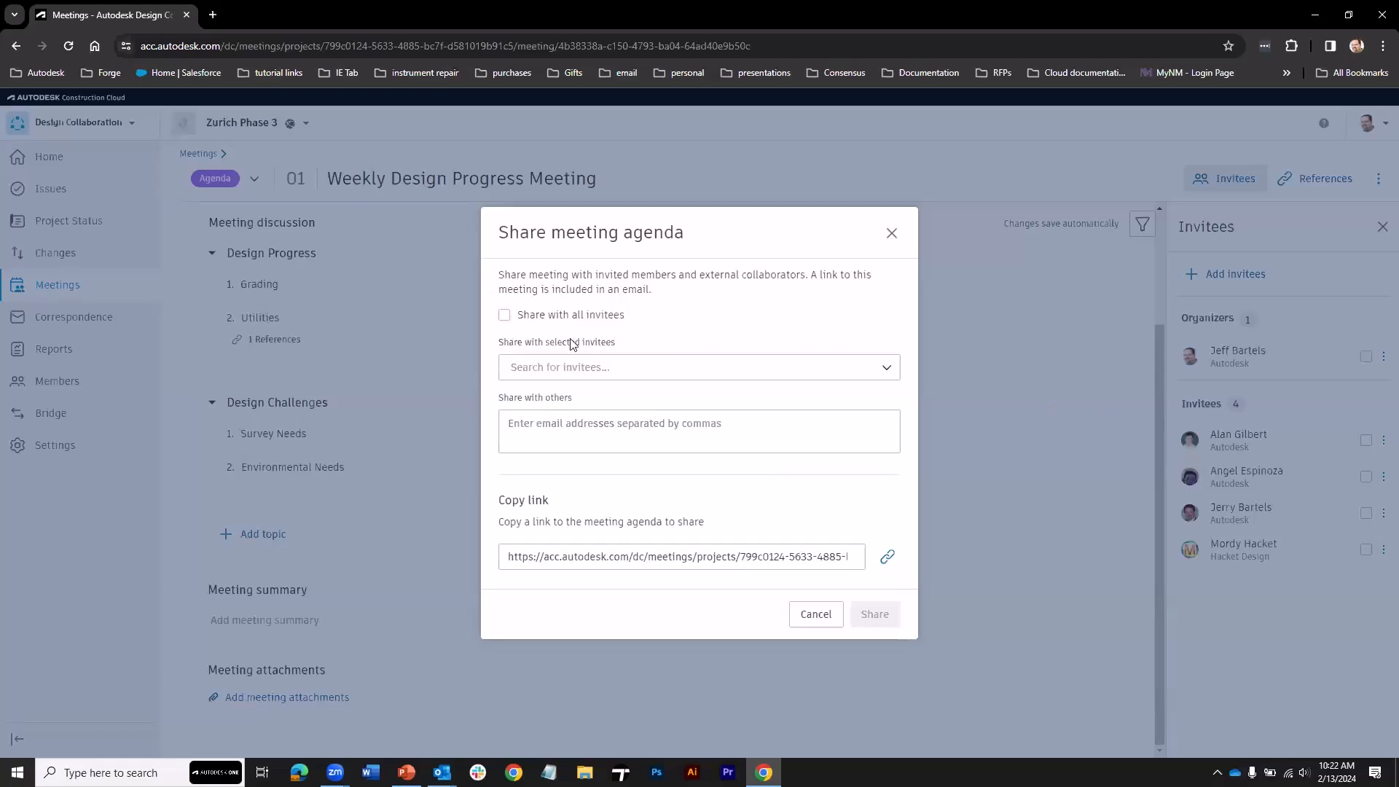
left_click(504, 316)
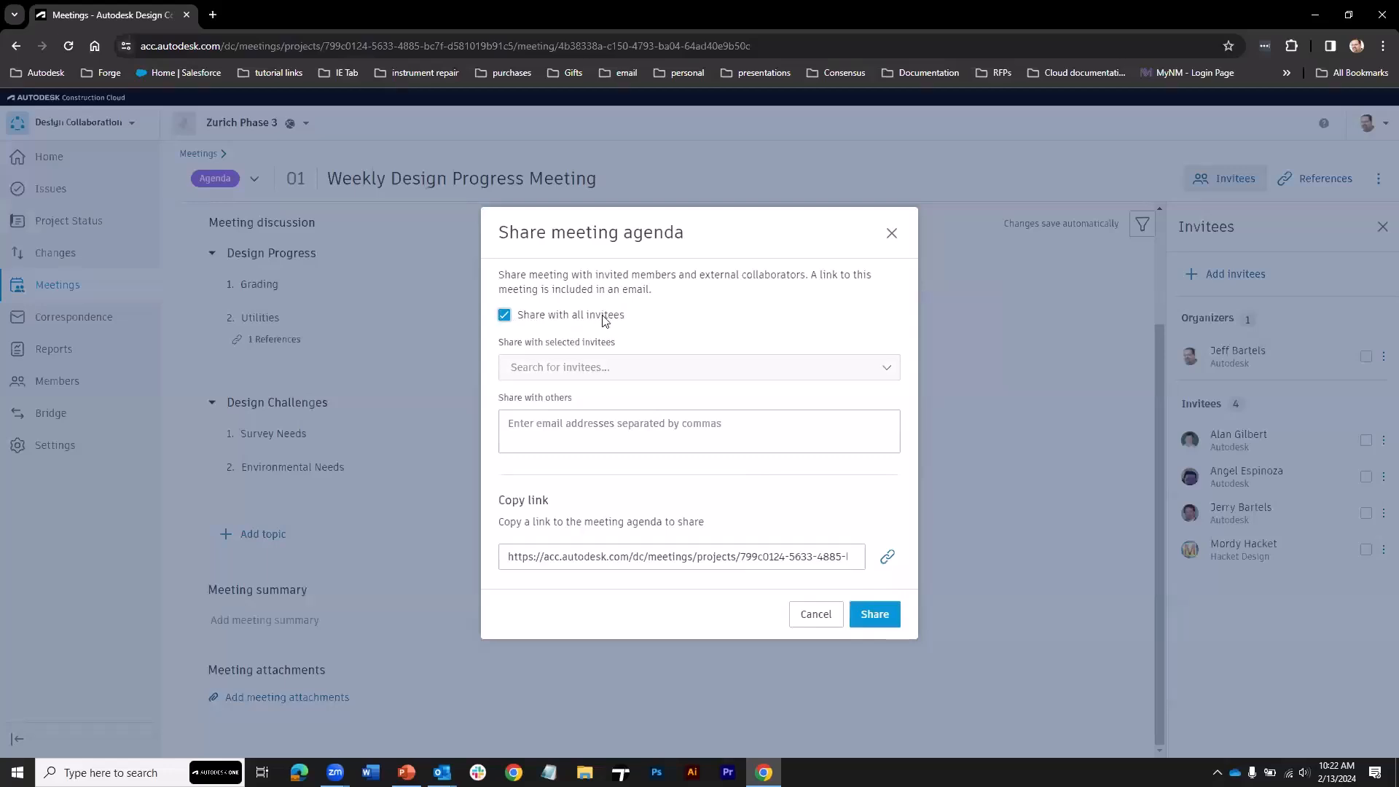
left_click(504, 315)
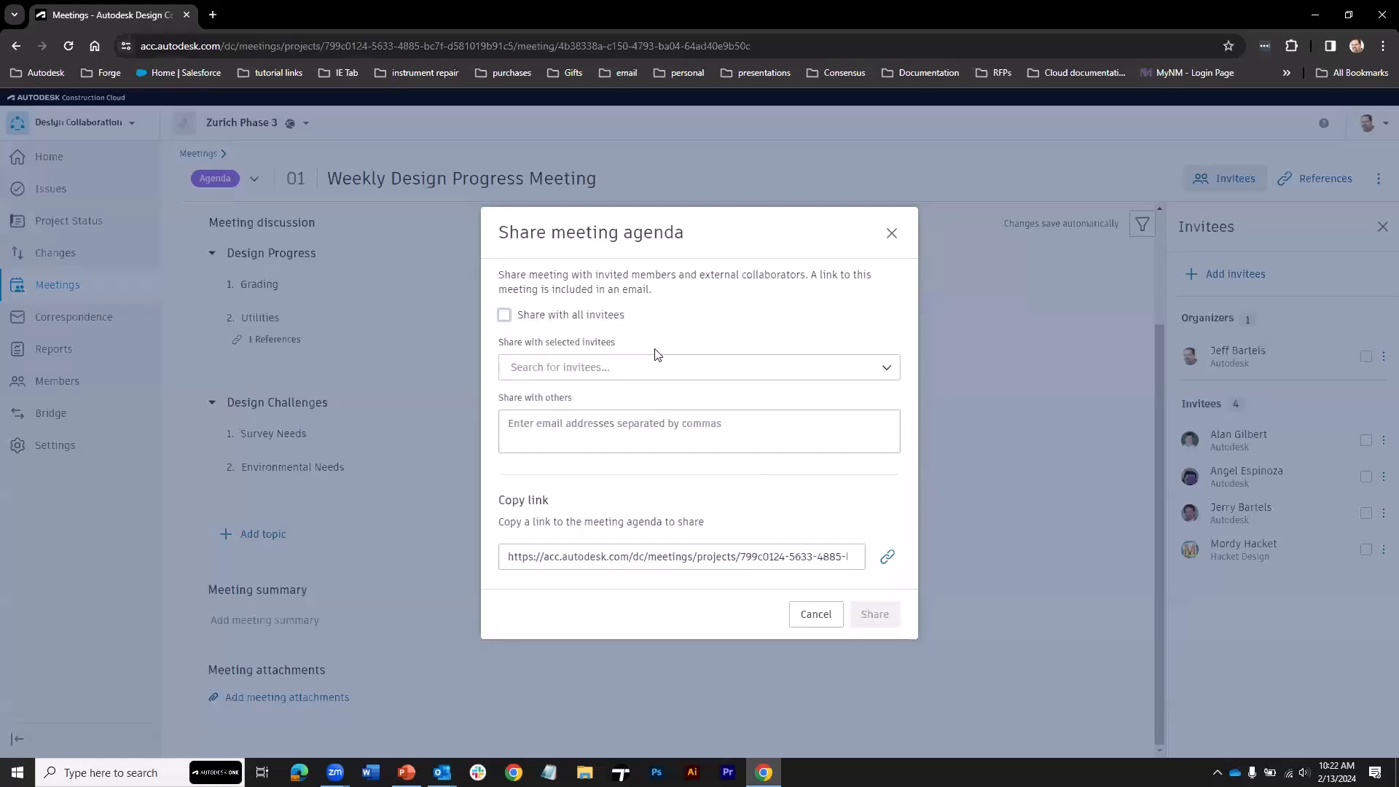
left_click(558, 362)
left_click(510, 403)
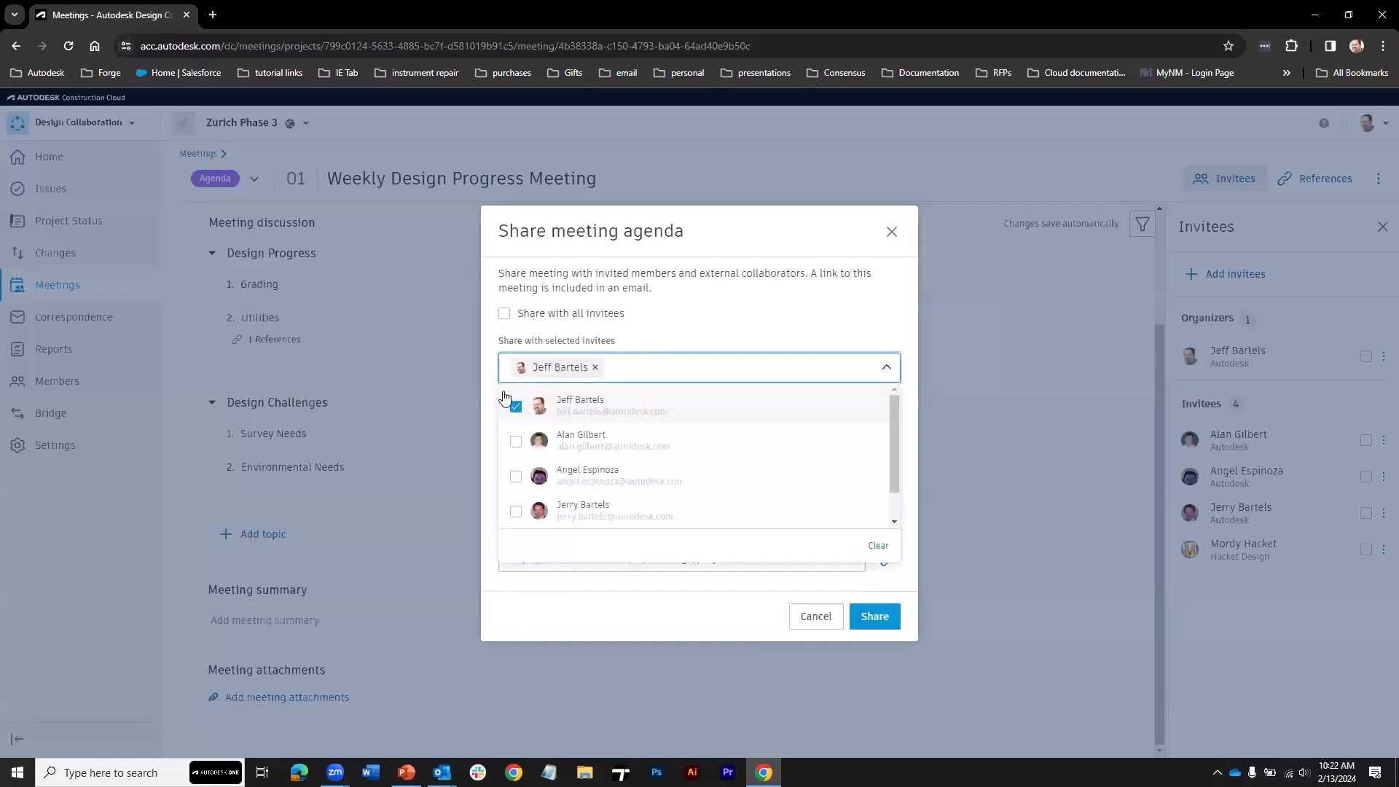
scroll(515, 434, "down", 1)
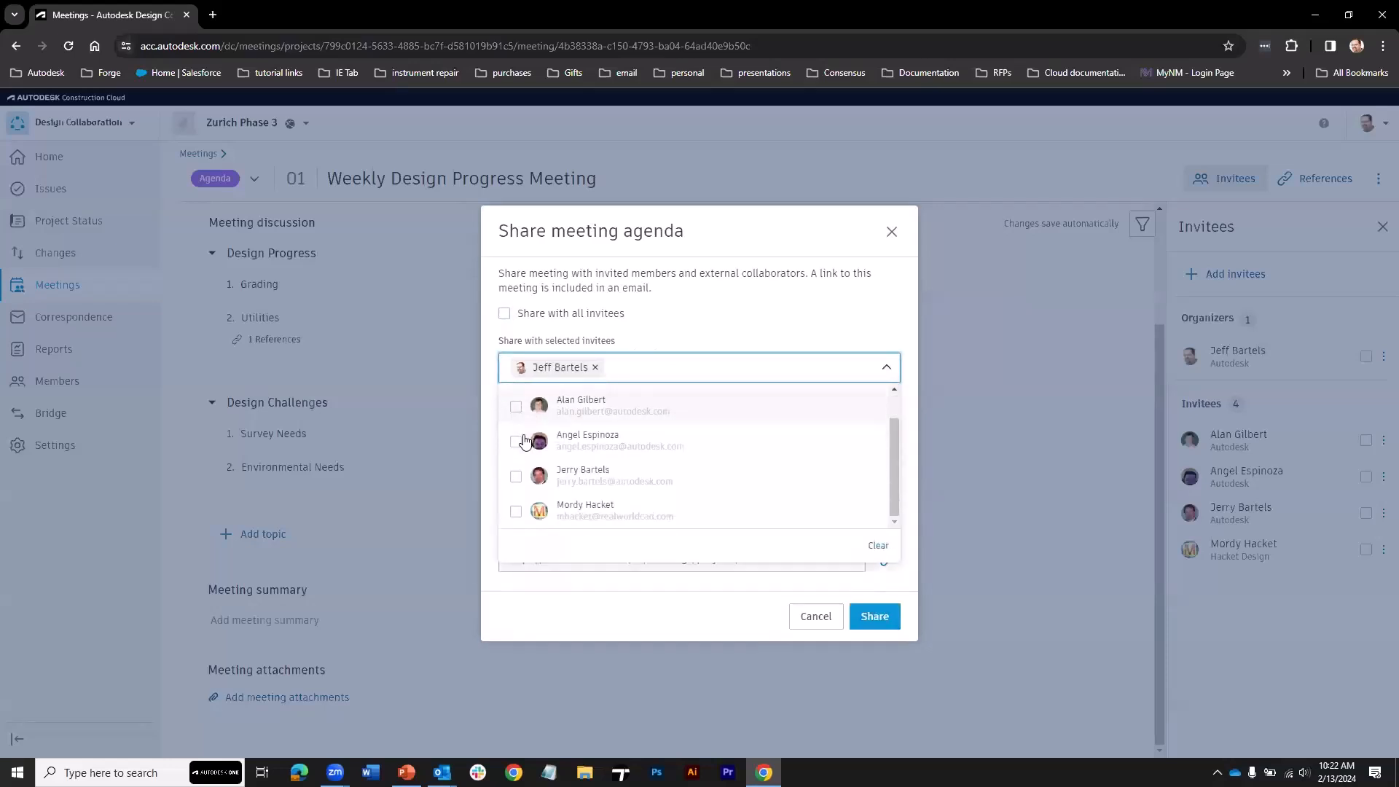
left_click(516, 513)
left_click(494, 399)
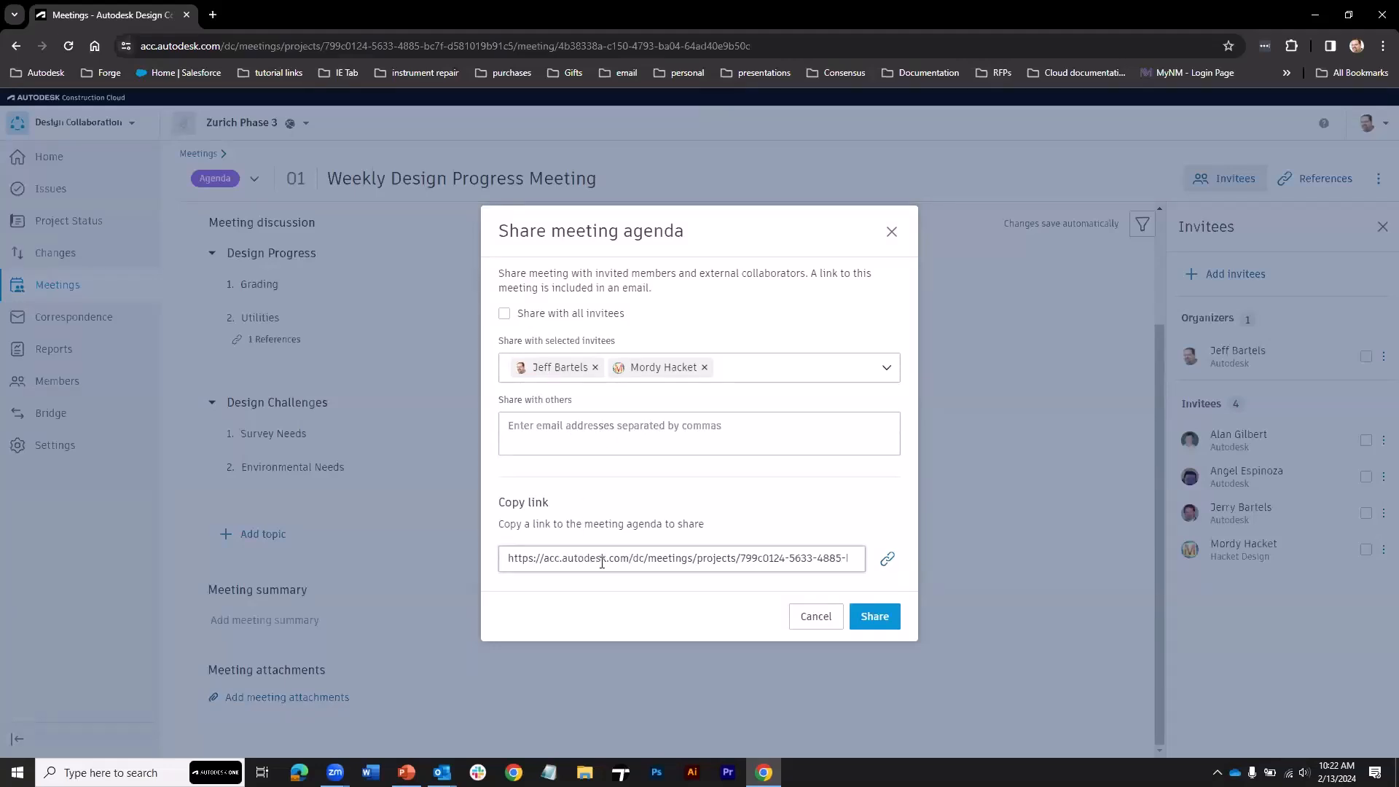
left_click(874, 617)
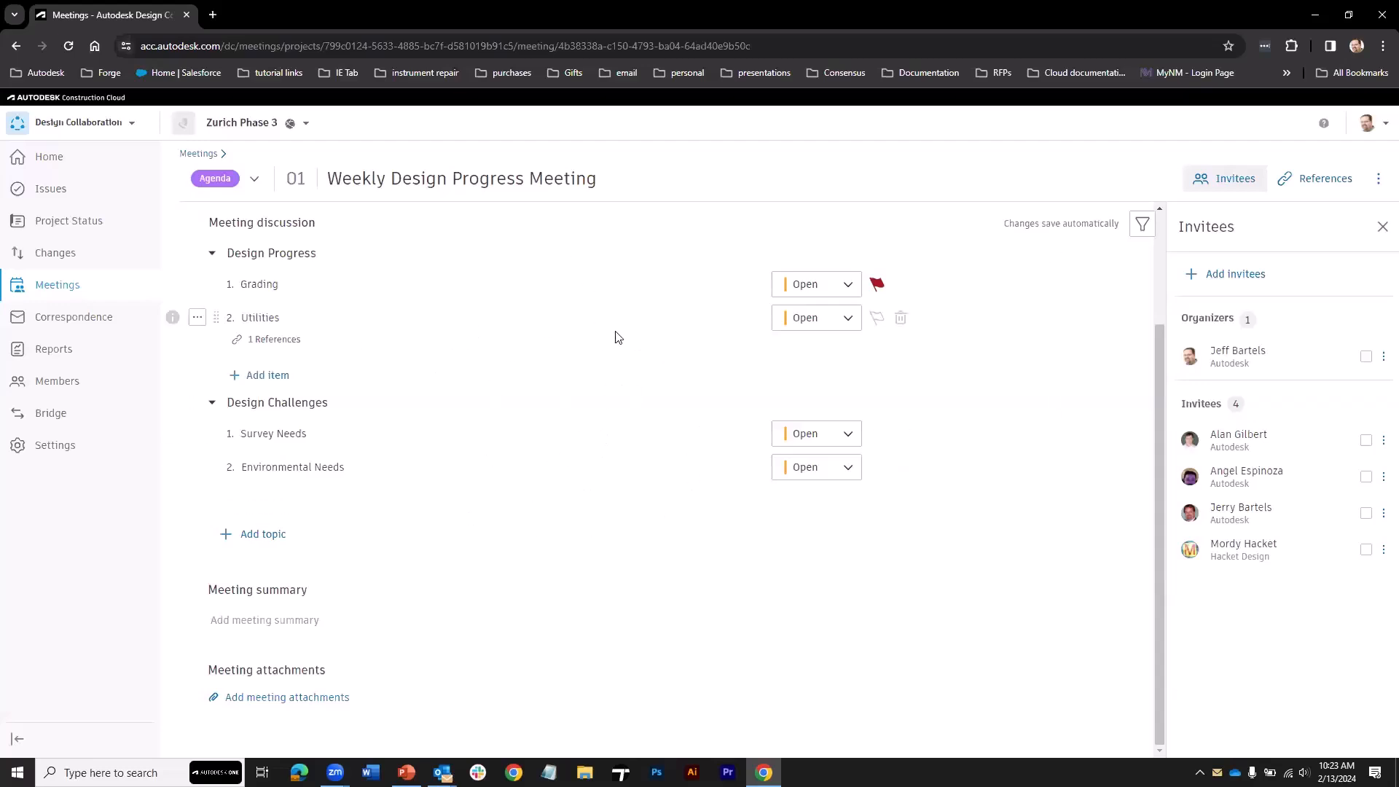
- View the additional meeting actions, and reopen meeting 01 from the Weekly Design Progress Meeting series in the meetings list
left_click(1379, 179)
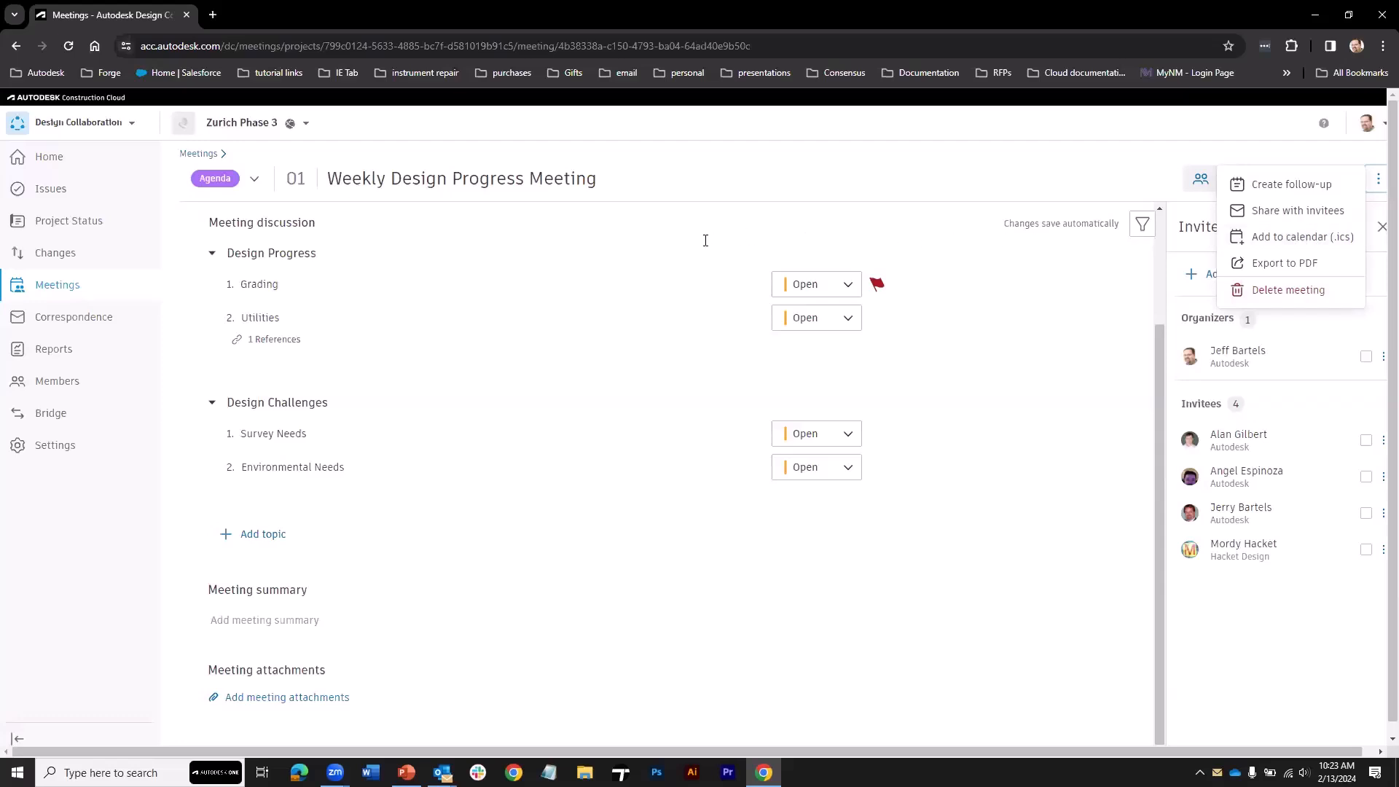
left_click(653, 232)
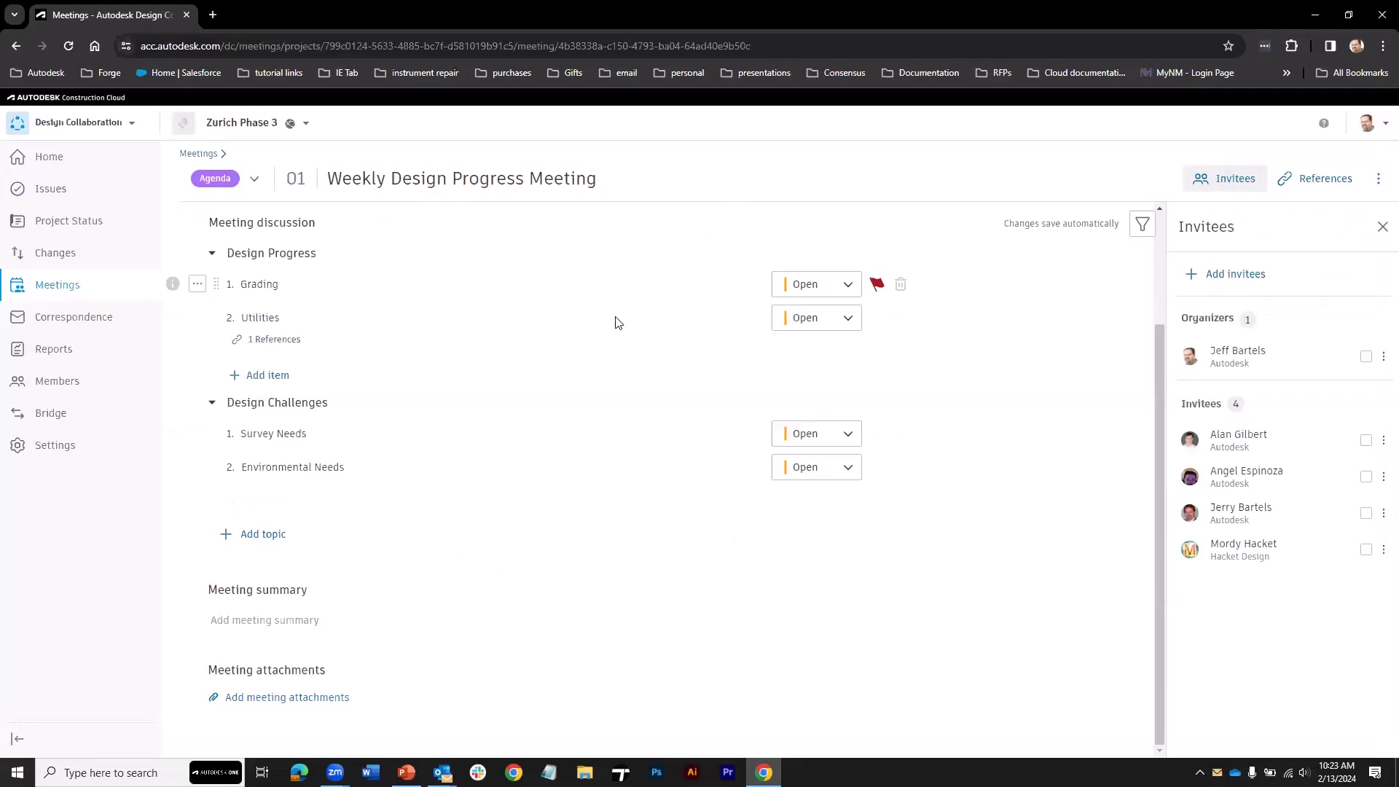
left_click(202, 155)
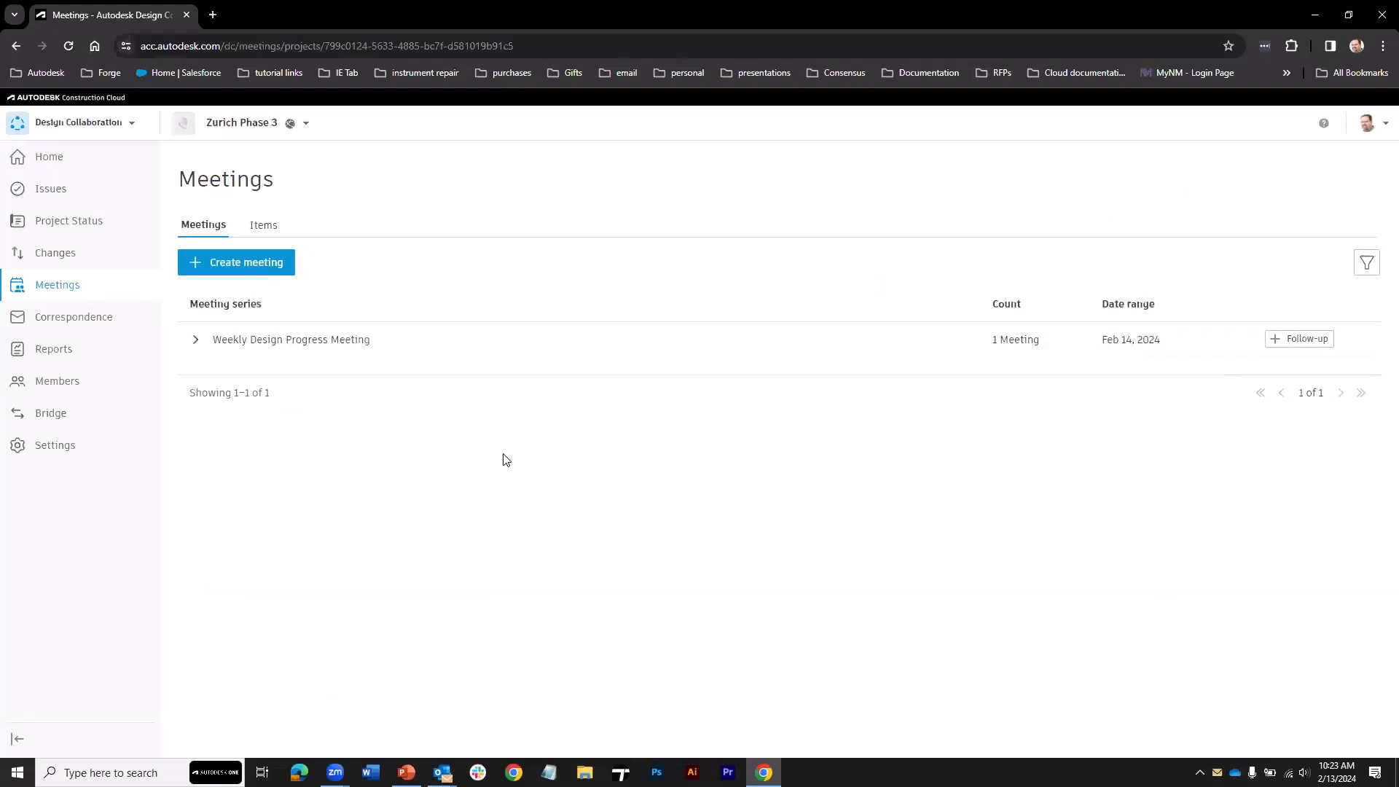
left_click(196, 342)
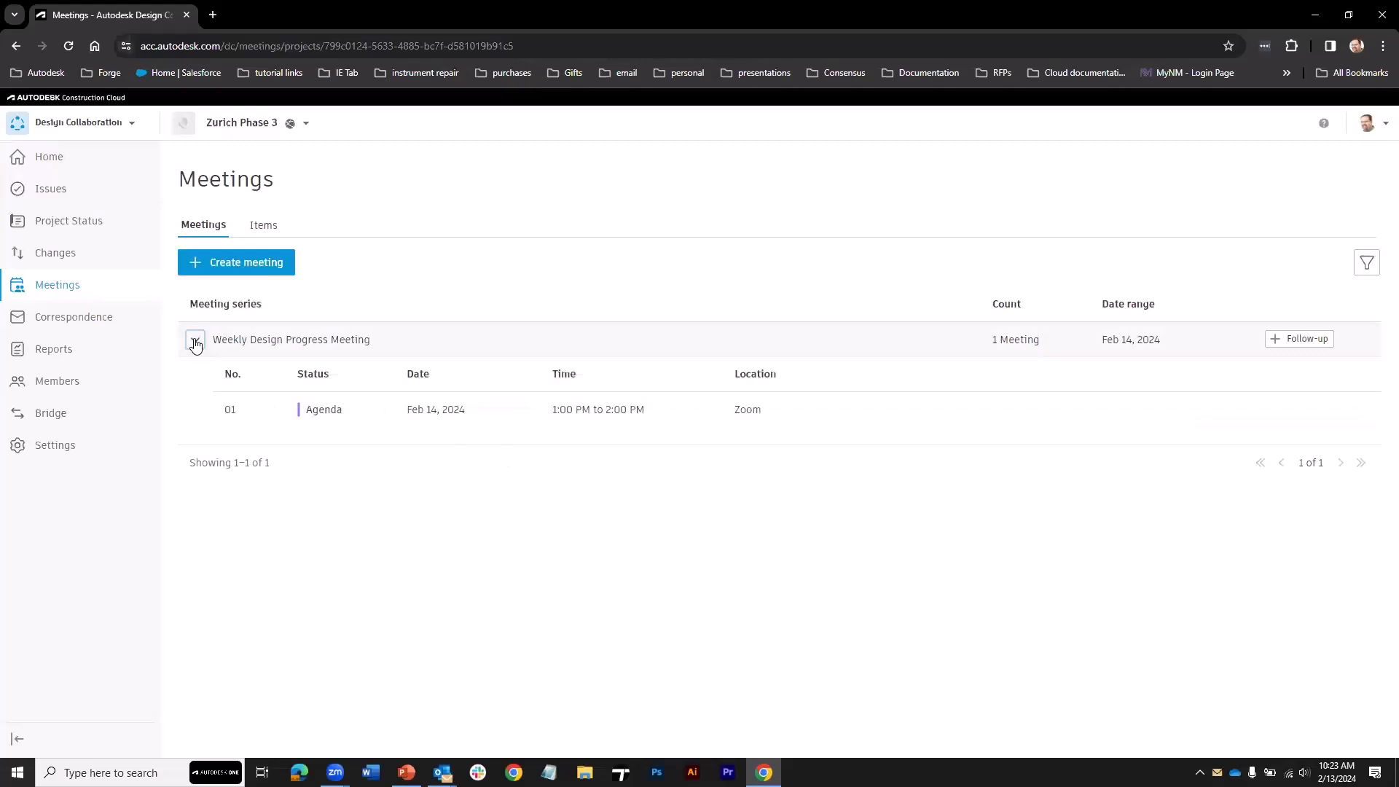
left_click(320, 414)
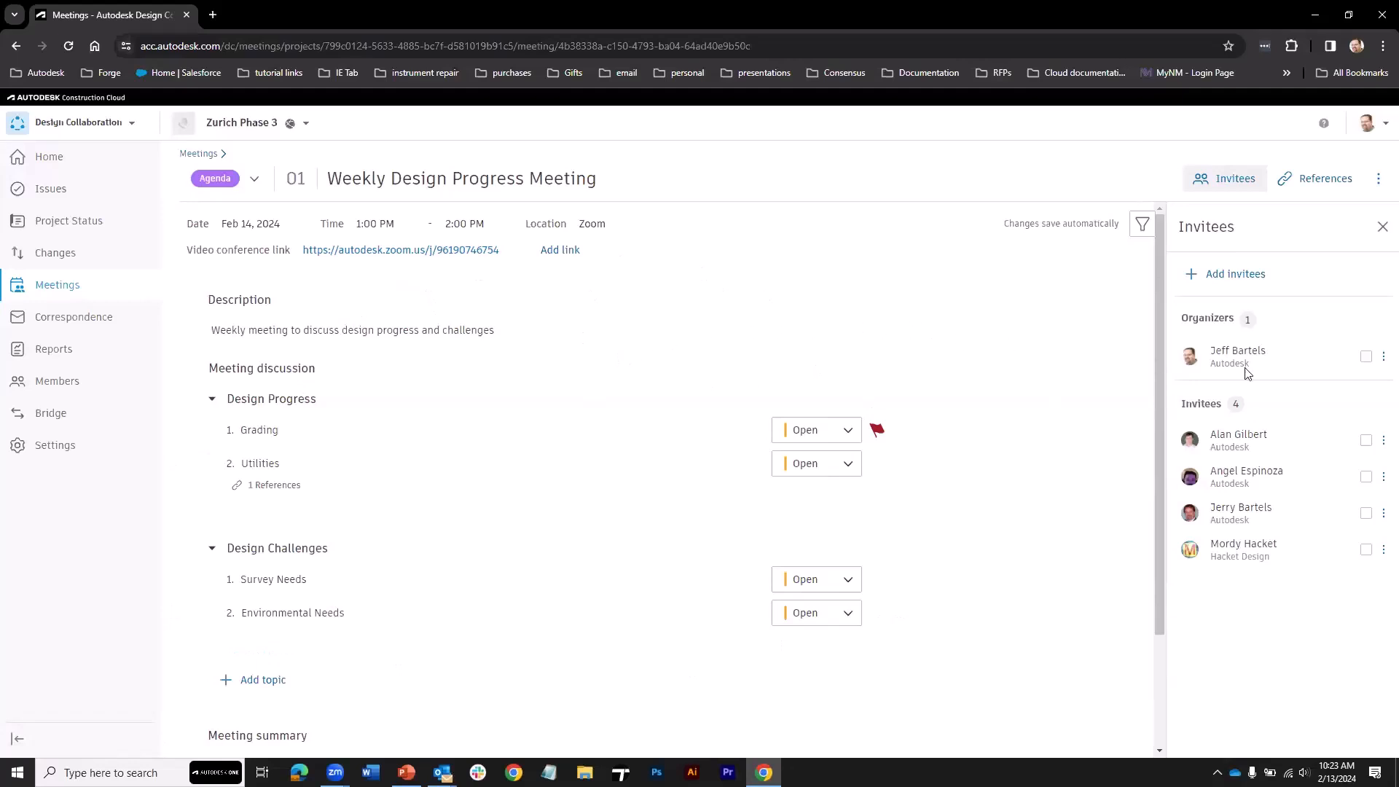
- Mark the organizer and all four invitees as present at the meeting
left_click(1366, 357)
left_click(1367, 441)
left_click(1367, 478)
left_click(1367, 550)
left_click(1362, 515)
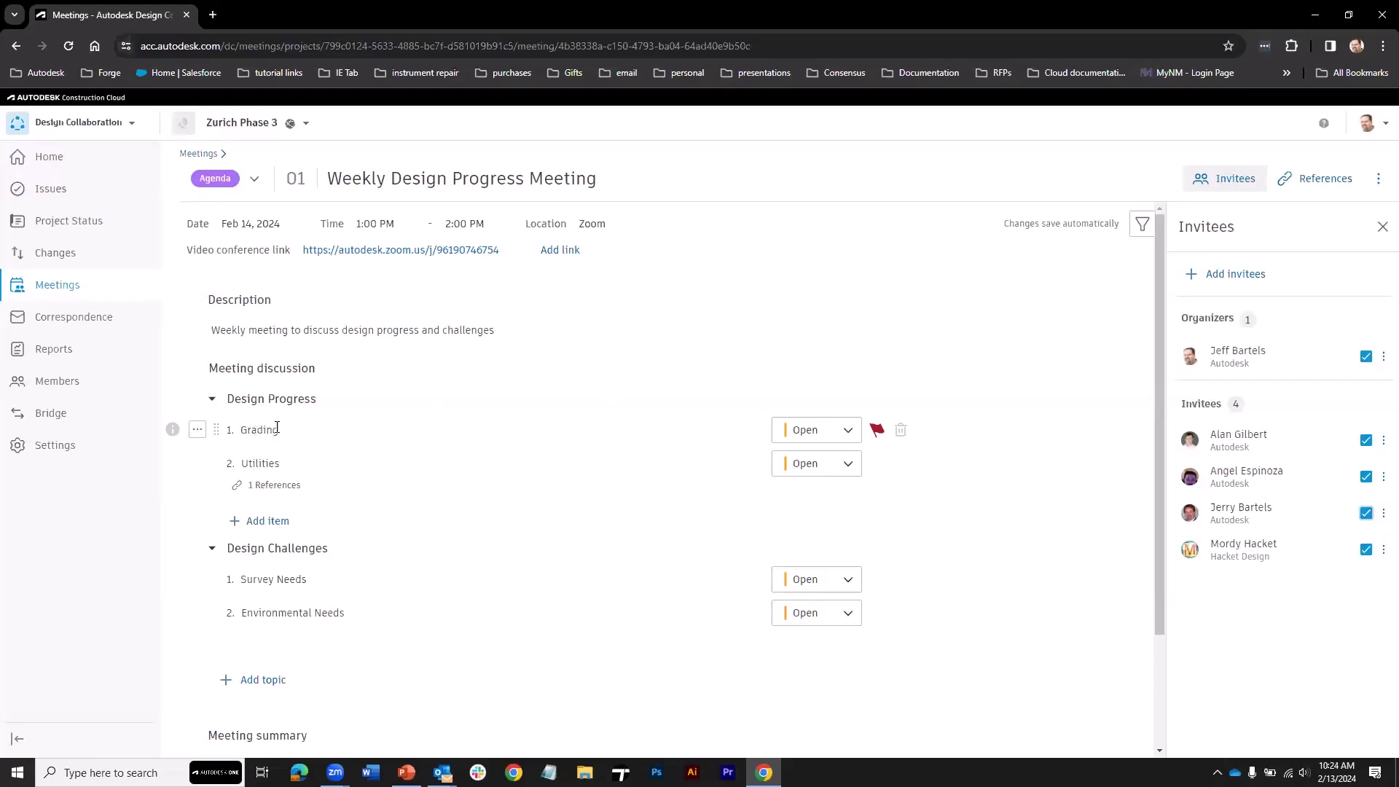
- Set the status of the Grading and Utilities items to Closed
left_click(845, 432)
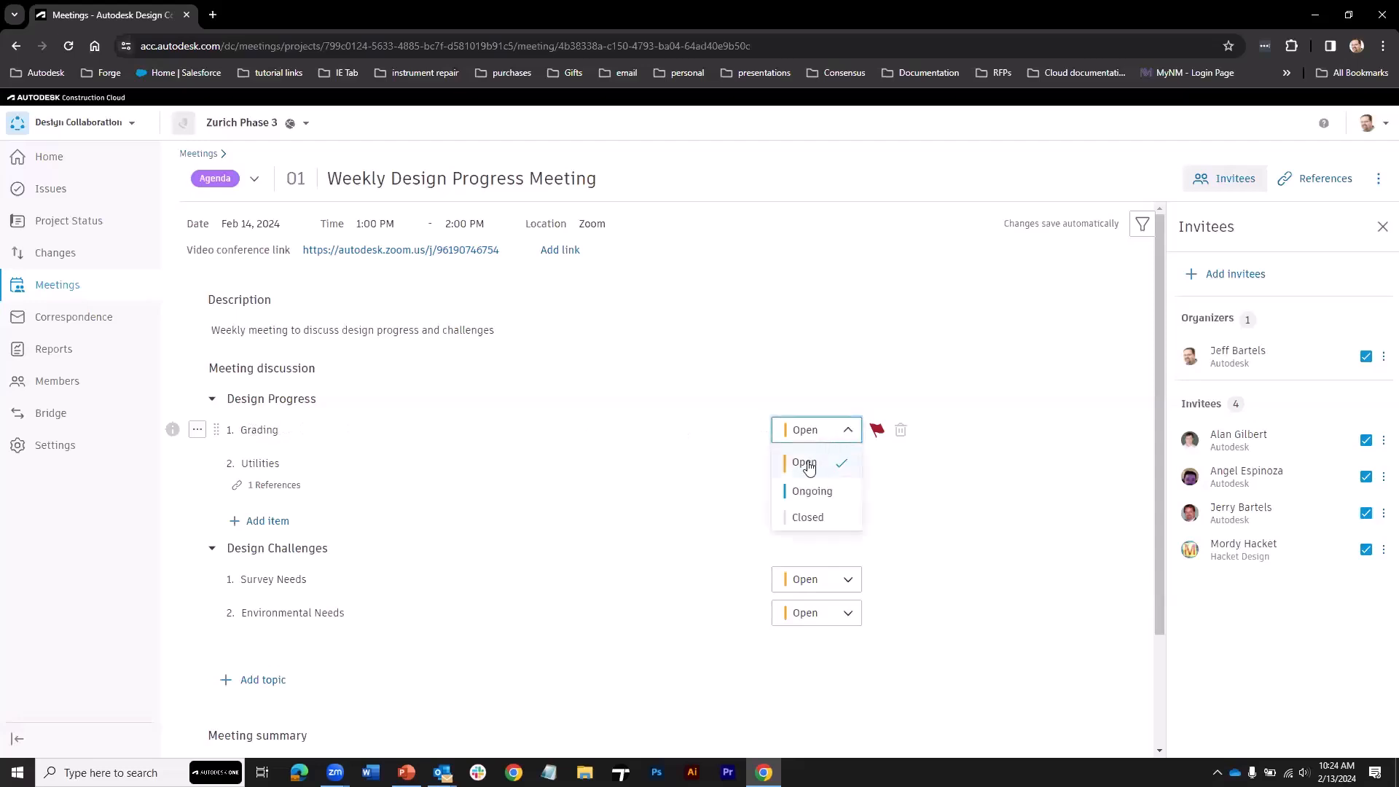
left_click(806, 519)
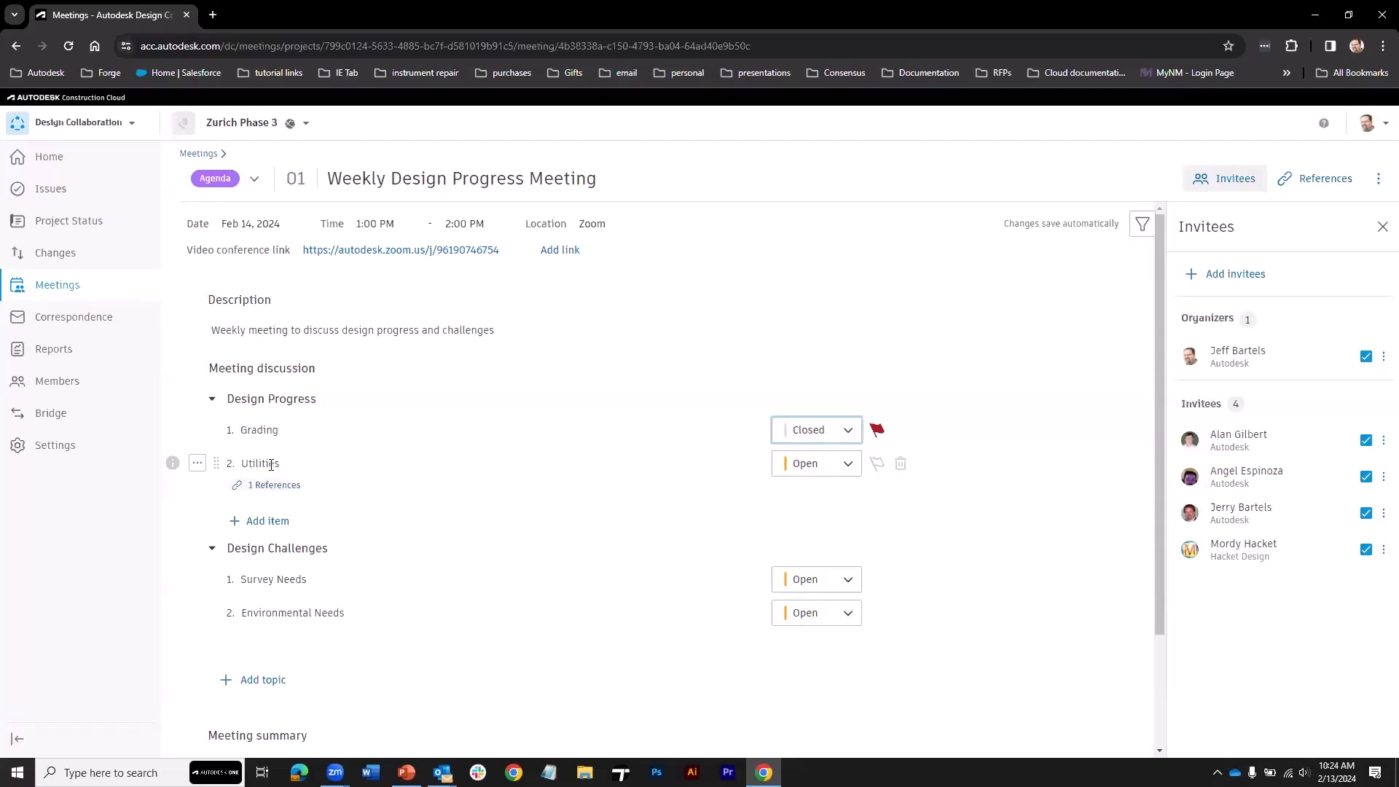
left_click(848, 465)
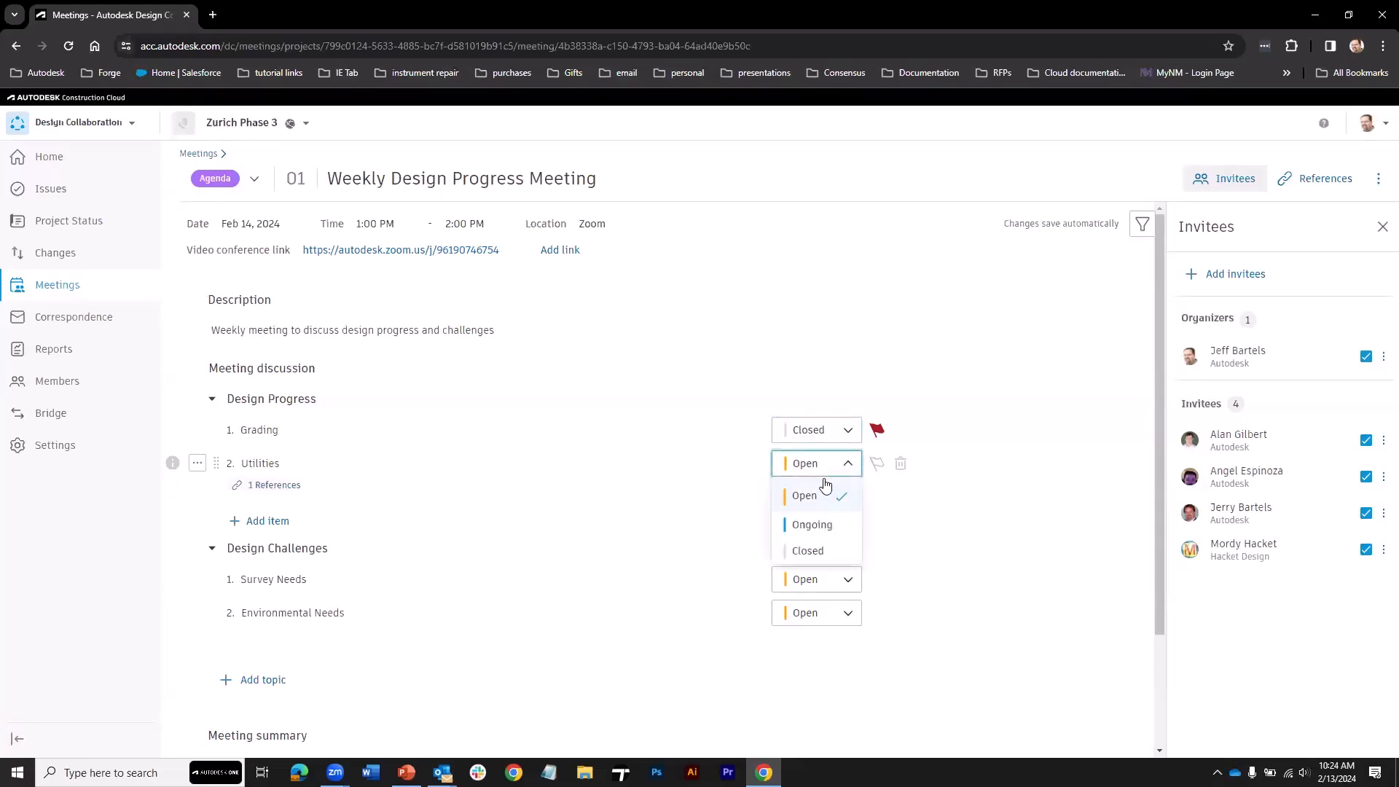
left_click(804, 551)
- Add the line "Need additional topo in ROW area" below the Survey Needs item text
scroll(635, 463, "down", 1)
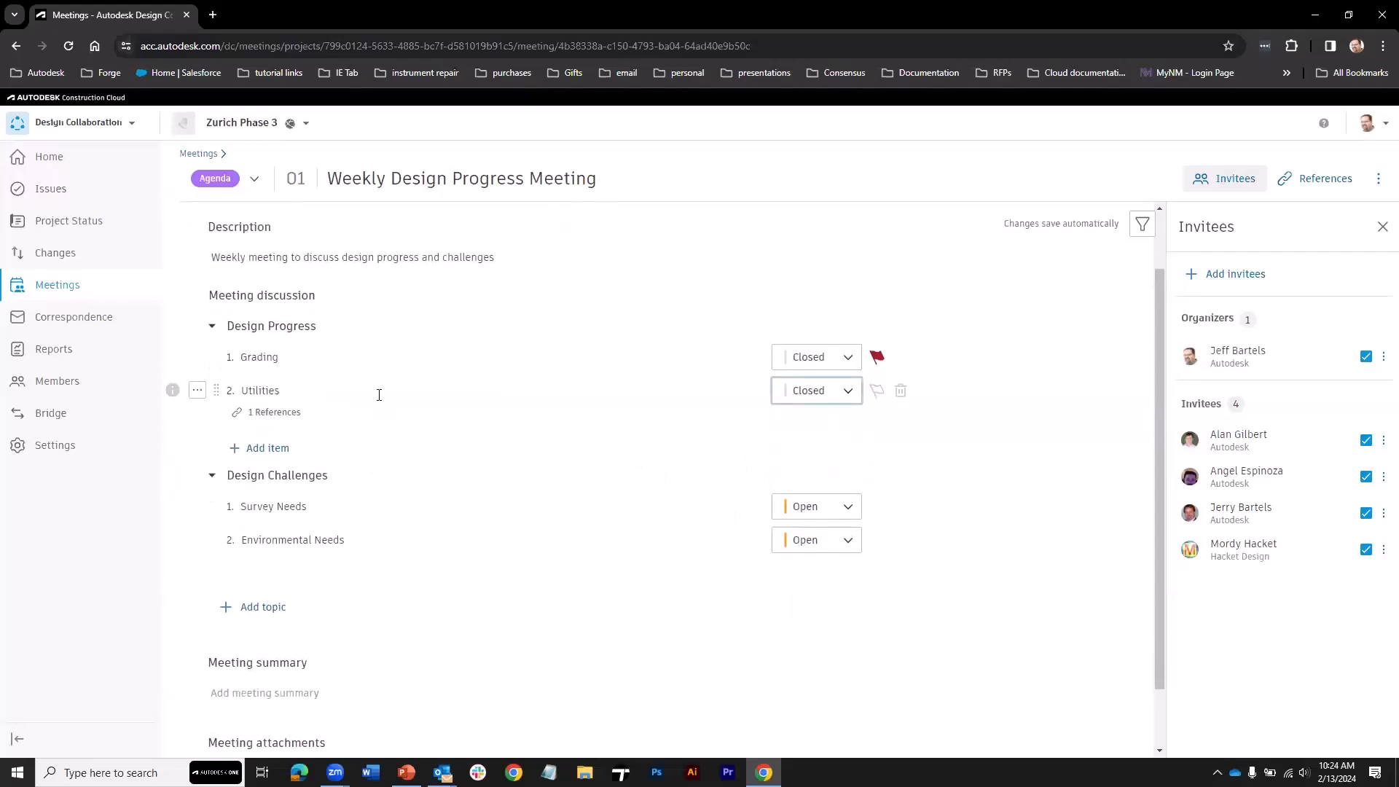
scroll(363, 393, "down", 1)
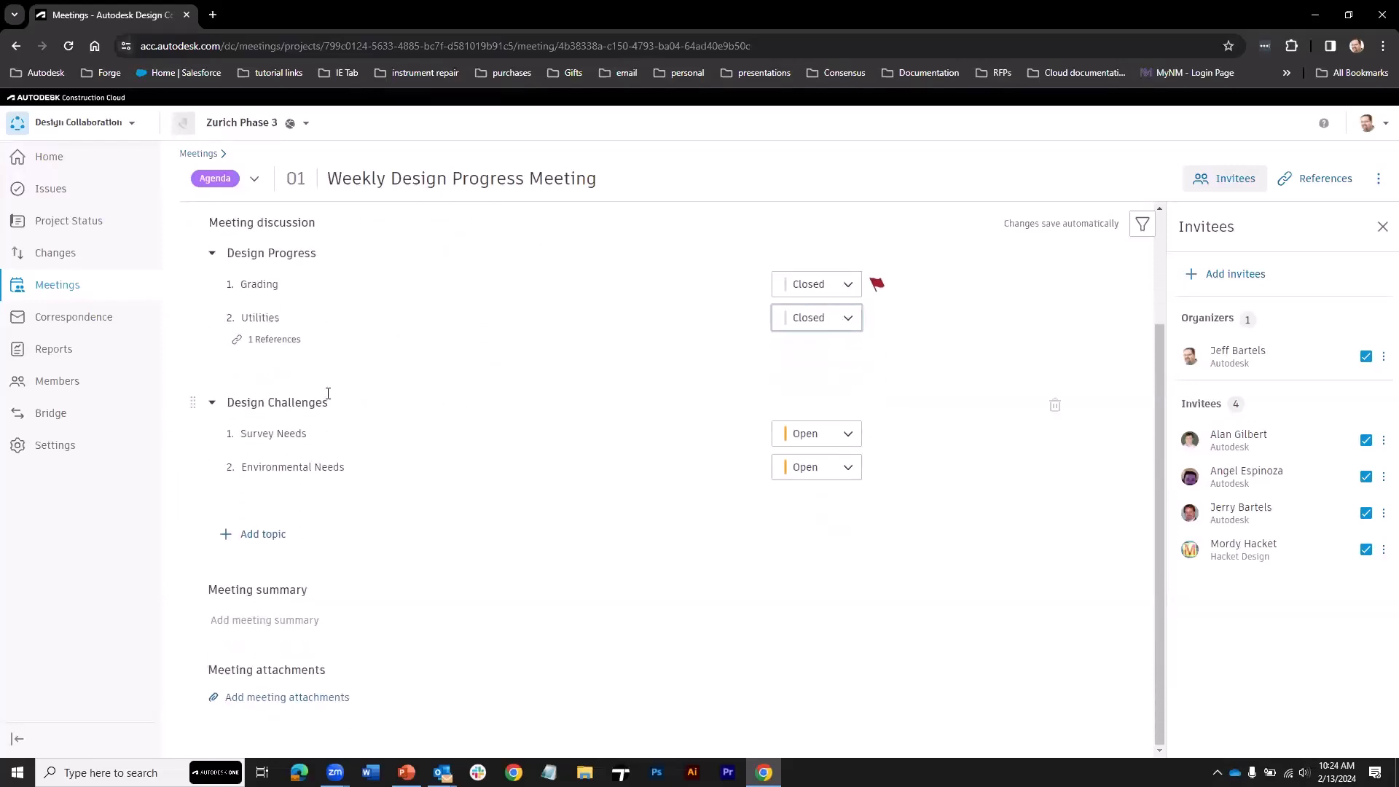
left_click(328, 434)
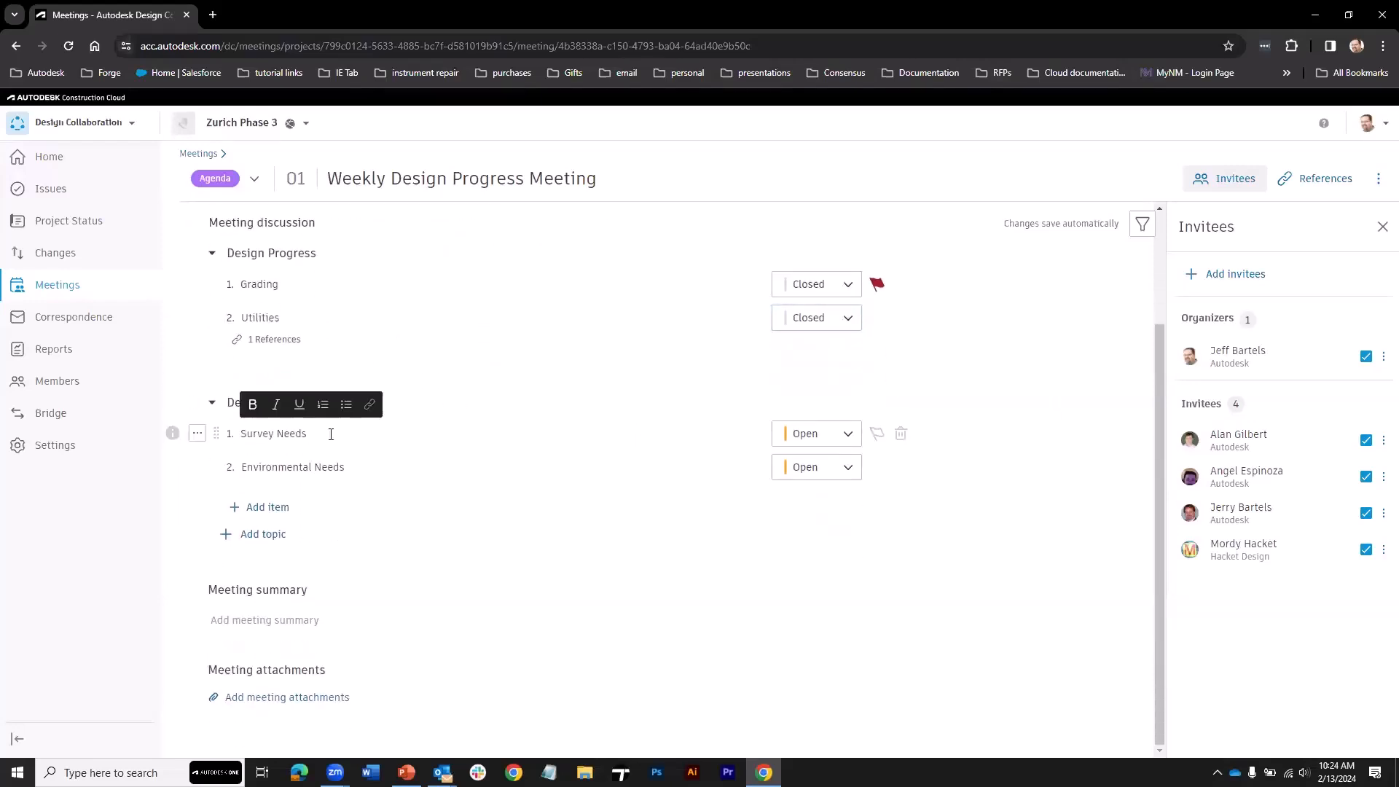
key("Return")
type("Need additional topo in ROW area")
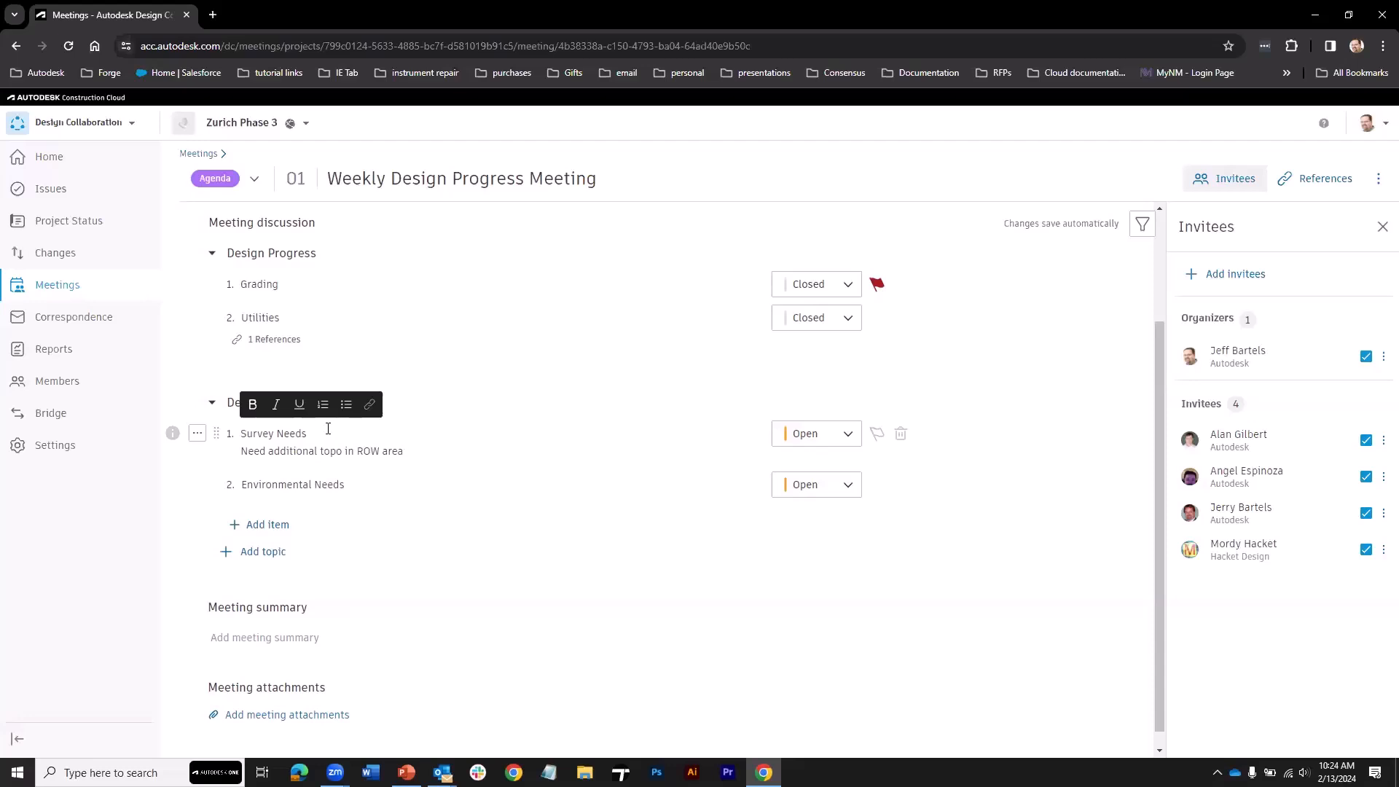
- Assign the Survey Needs item to the first listed member and set its due date to 2/16/2024
left_click(198, 435)
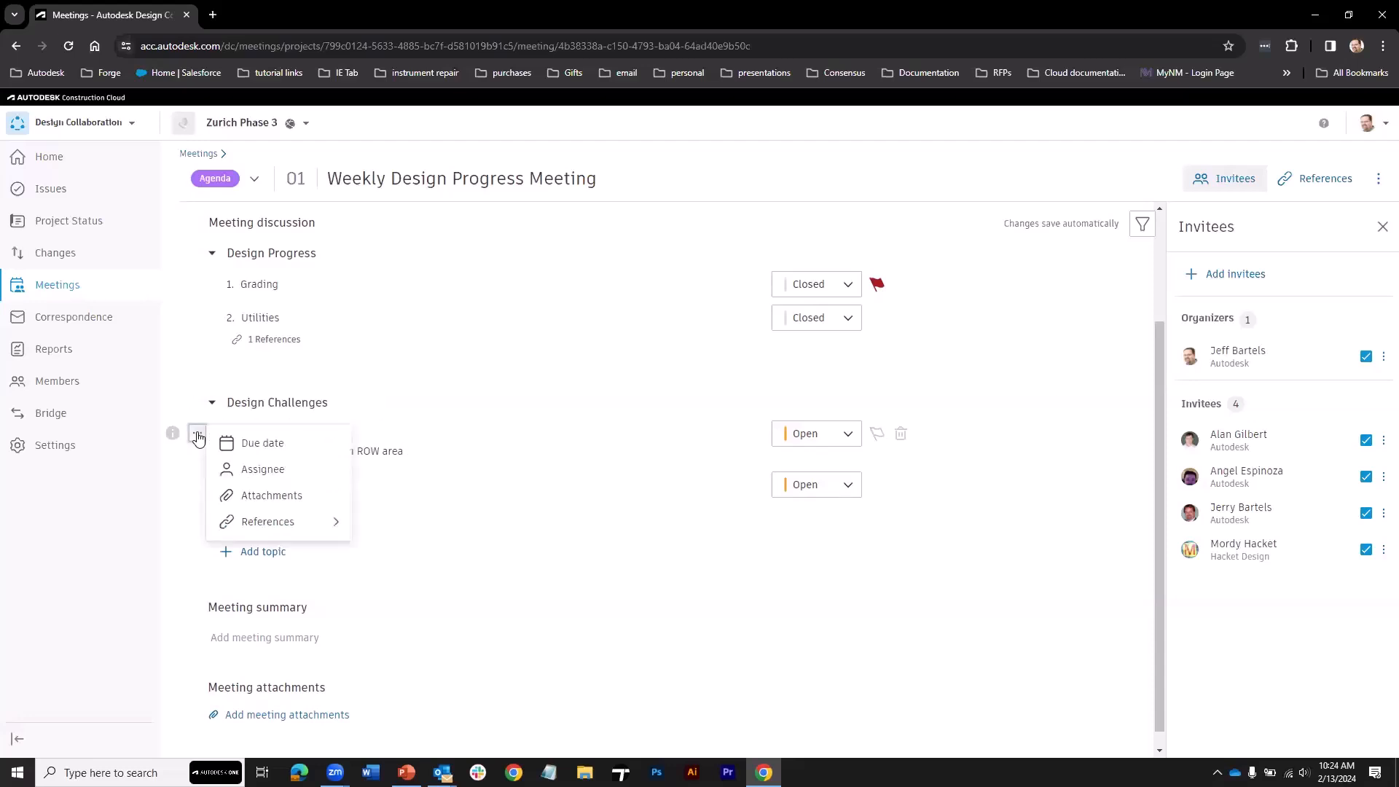
left_click(252, 471)
left_click(275, 557)
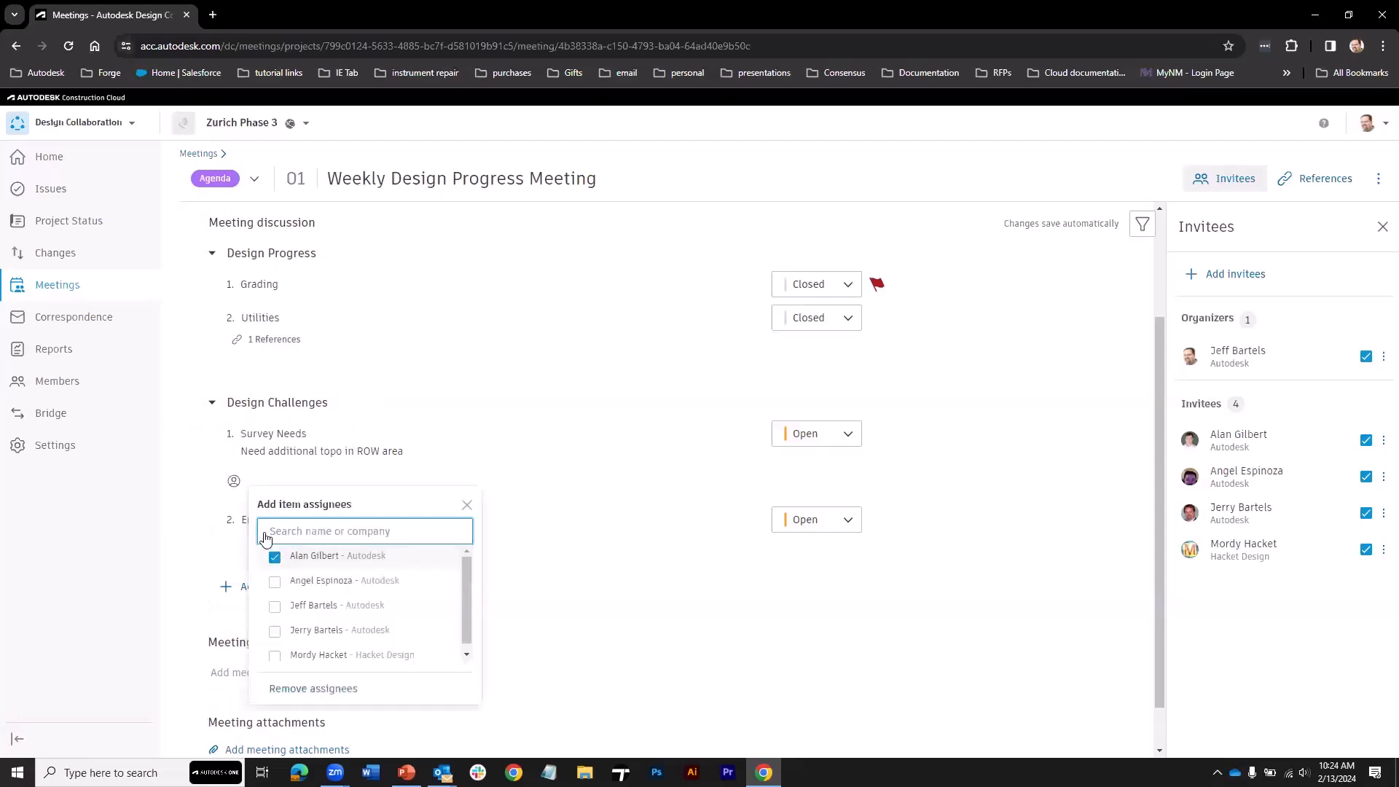
left_click(206, 464)
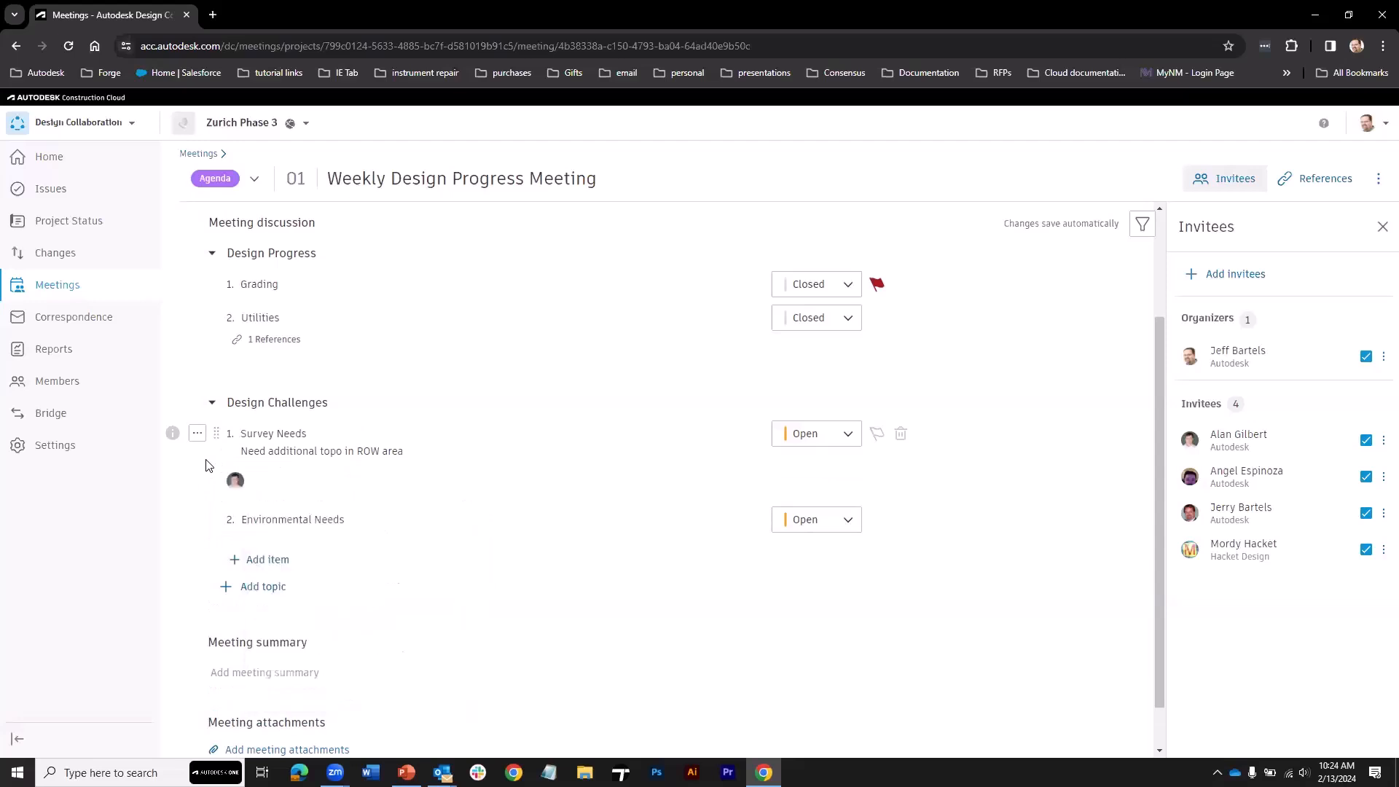
left_click(198, 434)
left_click(227, 446)
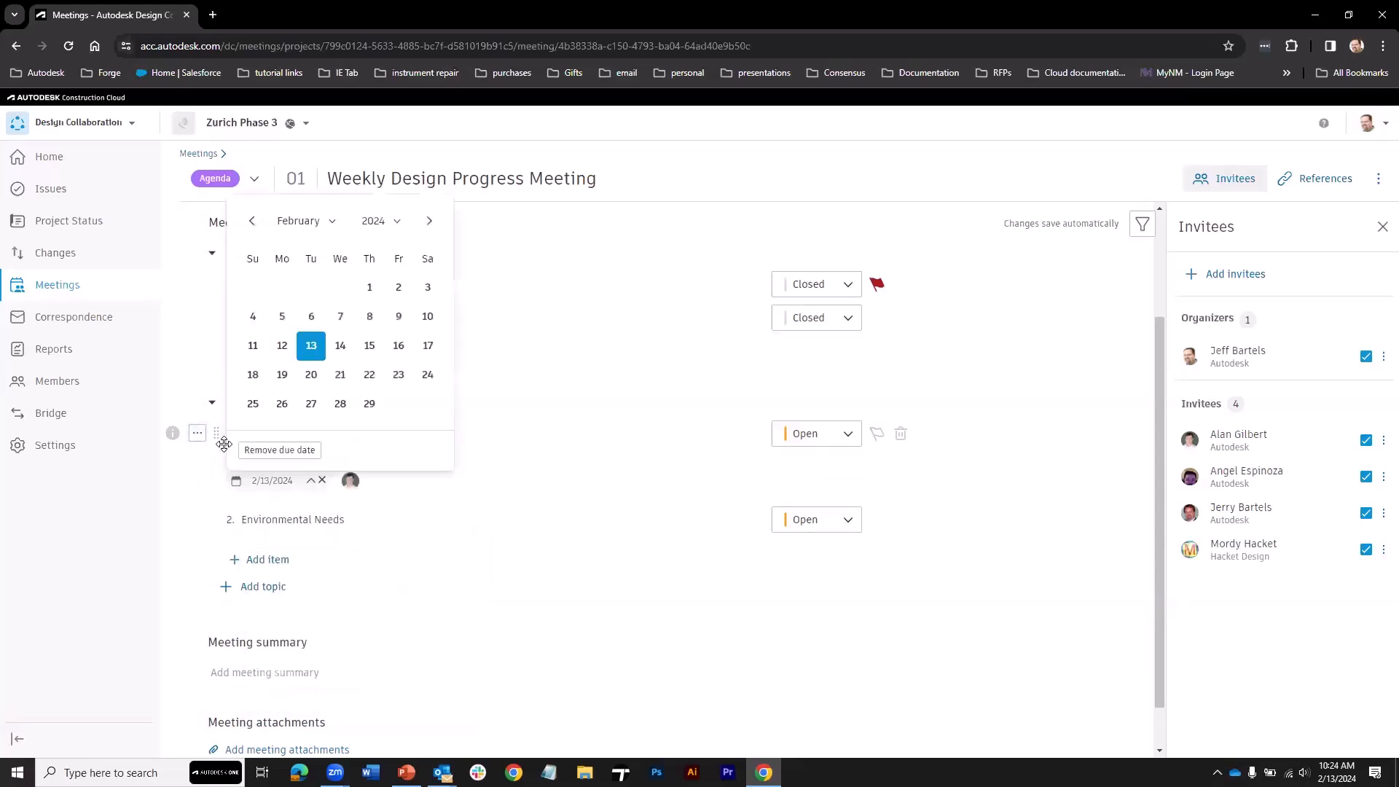
left_click(398, 346)
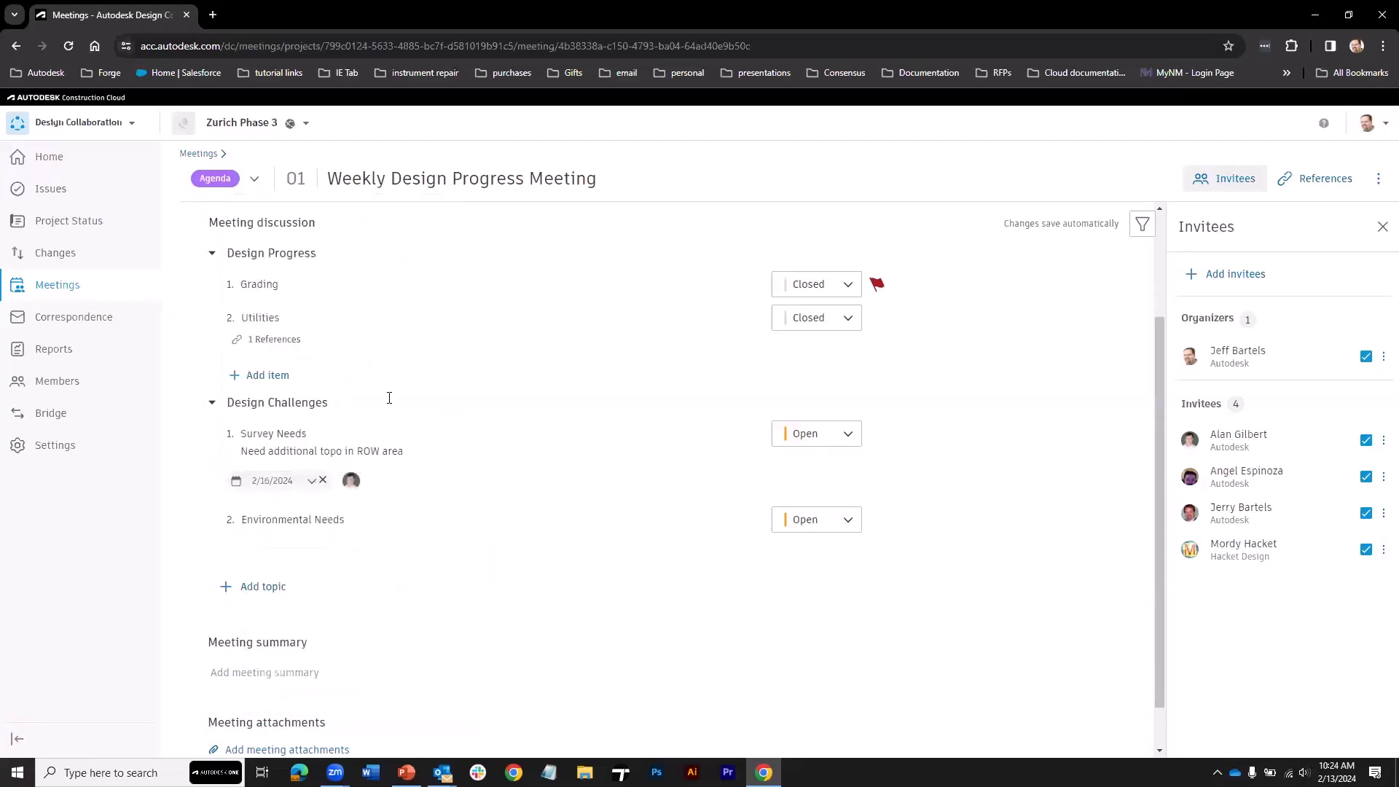
- Add the line "Need permitting for grading in wetland area" below the Environmental Needs item text
left_click(357, 518)
key("Return")
type("Need permitting for grading in wetland area")
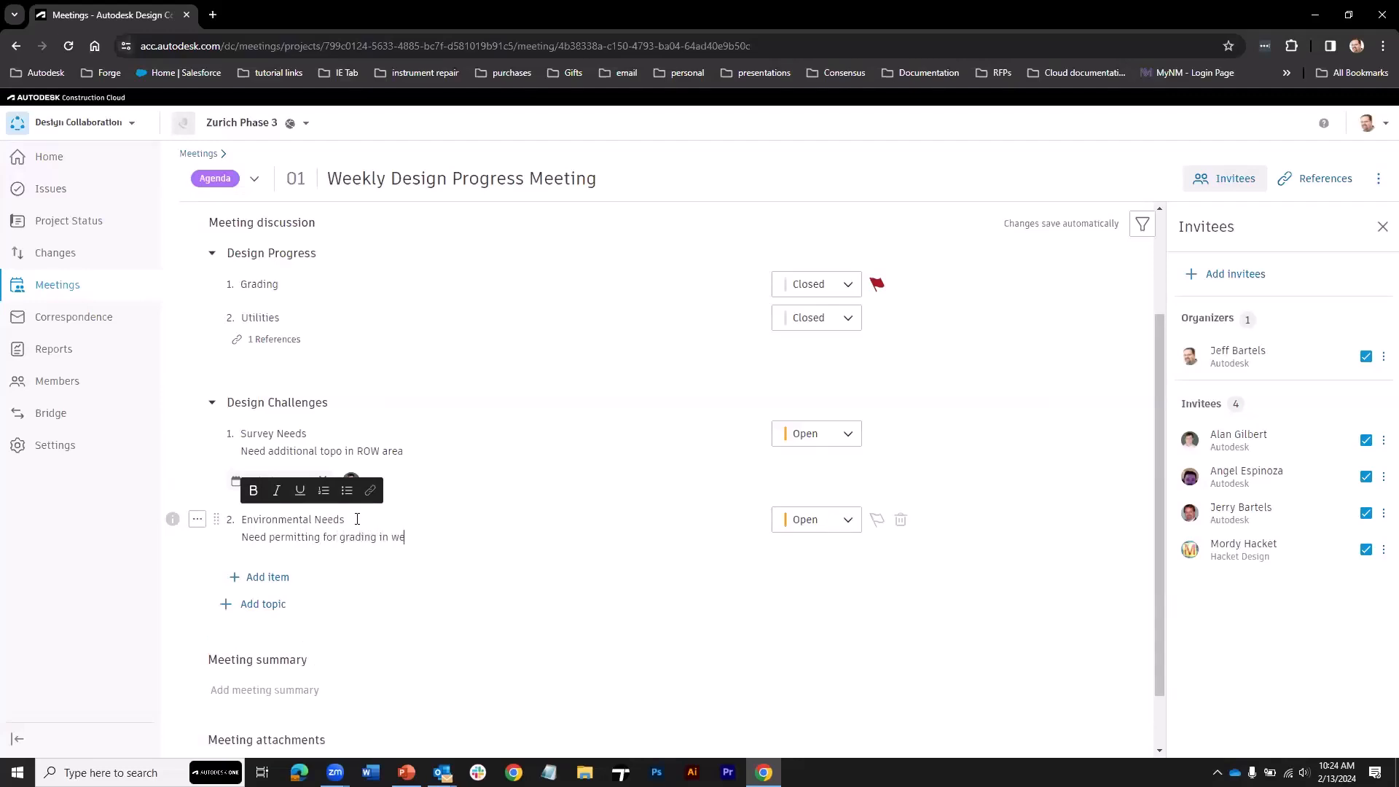
- Assign the Environmental Needs item to the Hacket Design member and set its due date to 2/16/2024
left_click(197, 519)
left_click(244, 555)
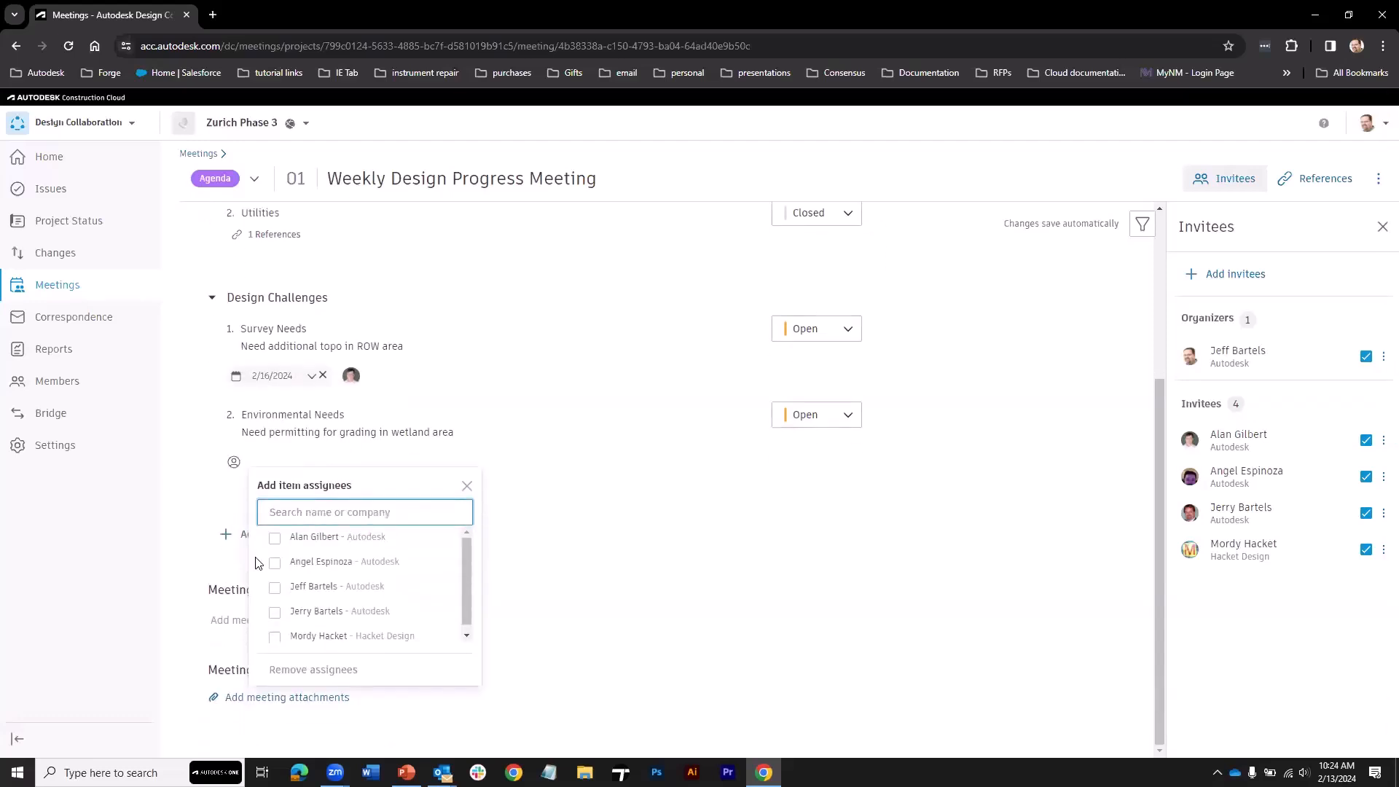
left_click(275, 636)
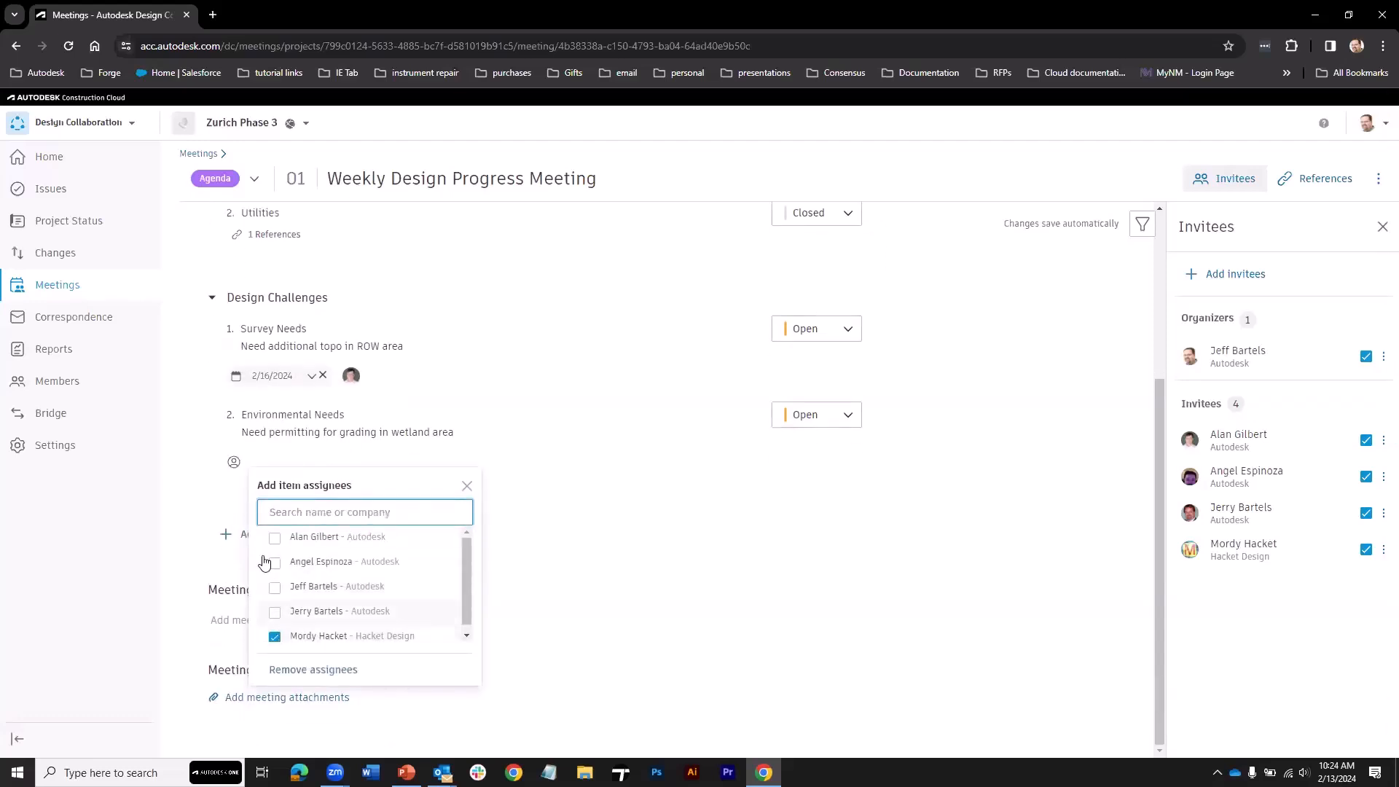
left_click(206, 465)
left_click(197, 414)
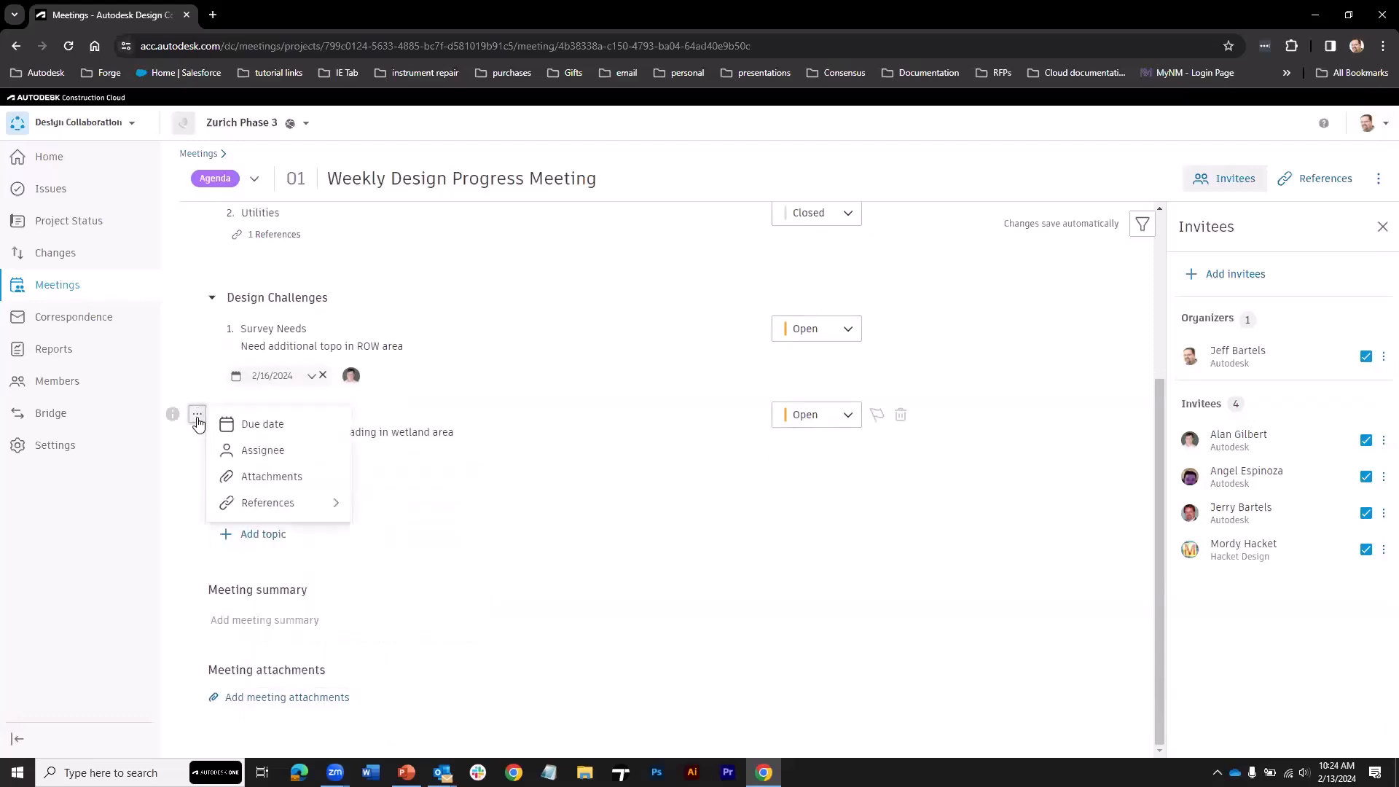
left_click(244, 426)
left_click(397, 622)
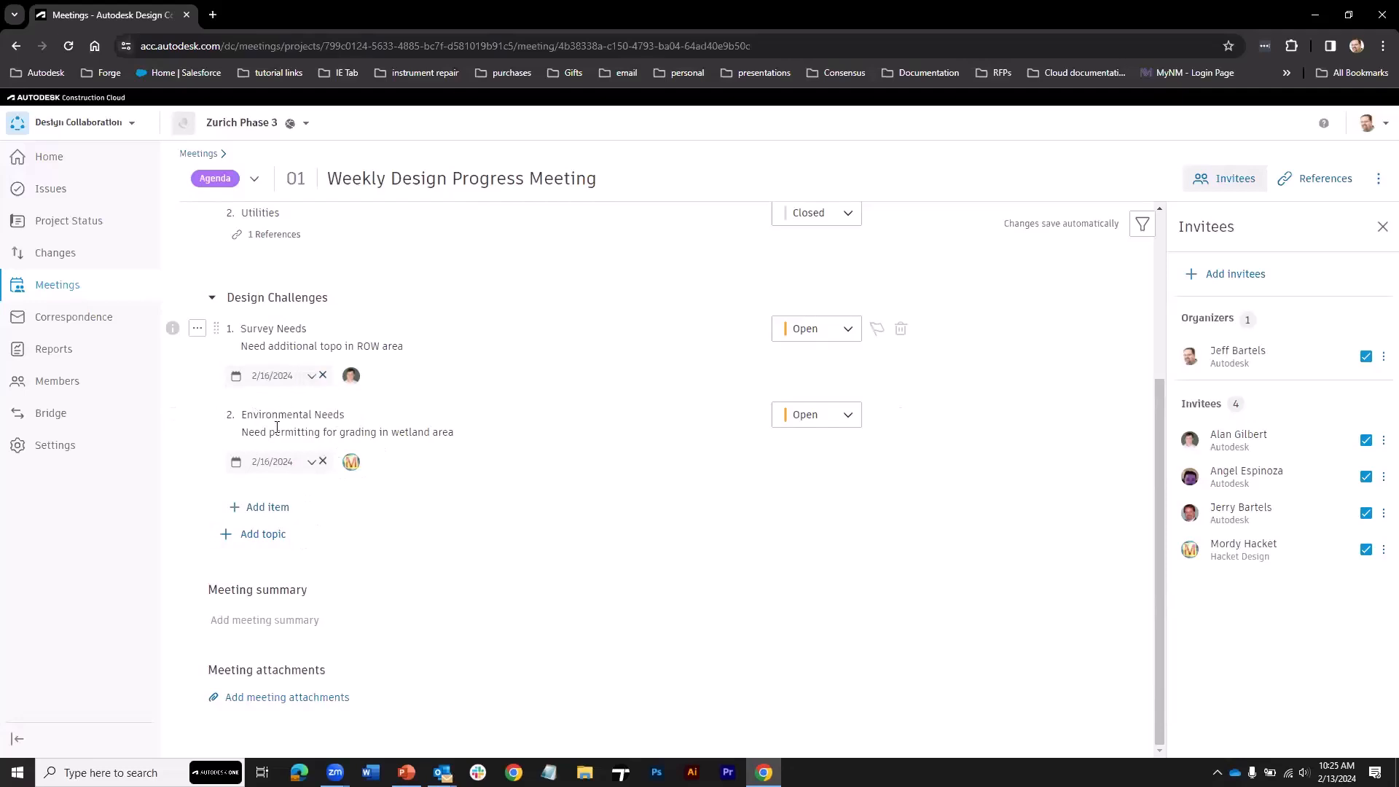
- Enter "This is where we can summarize the meeting" as the meeting summary
left_click(267, 621)
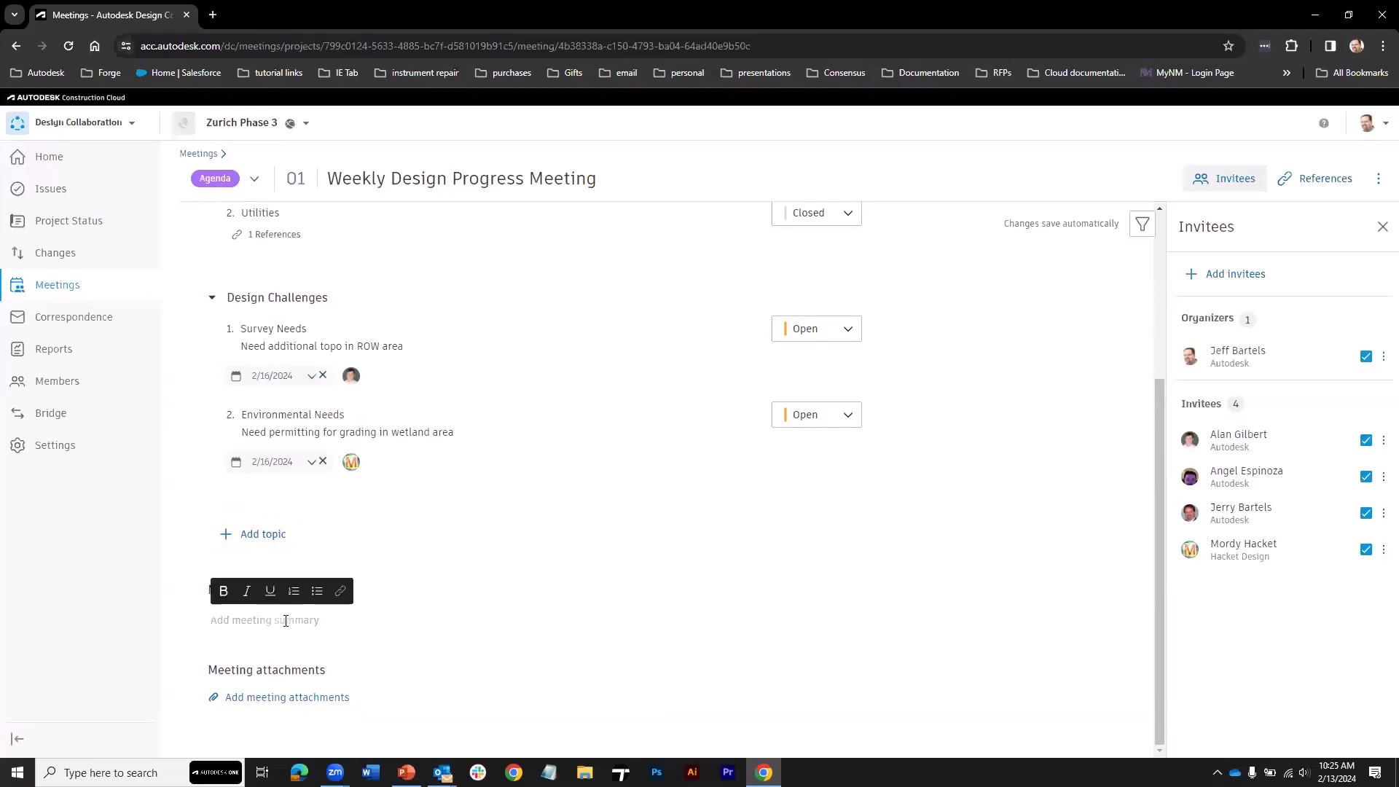
type("This is where we can summarize the meeting")
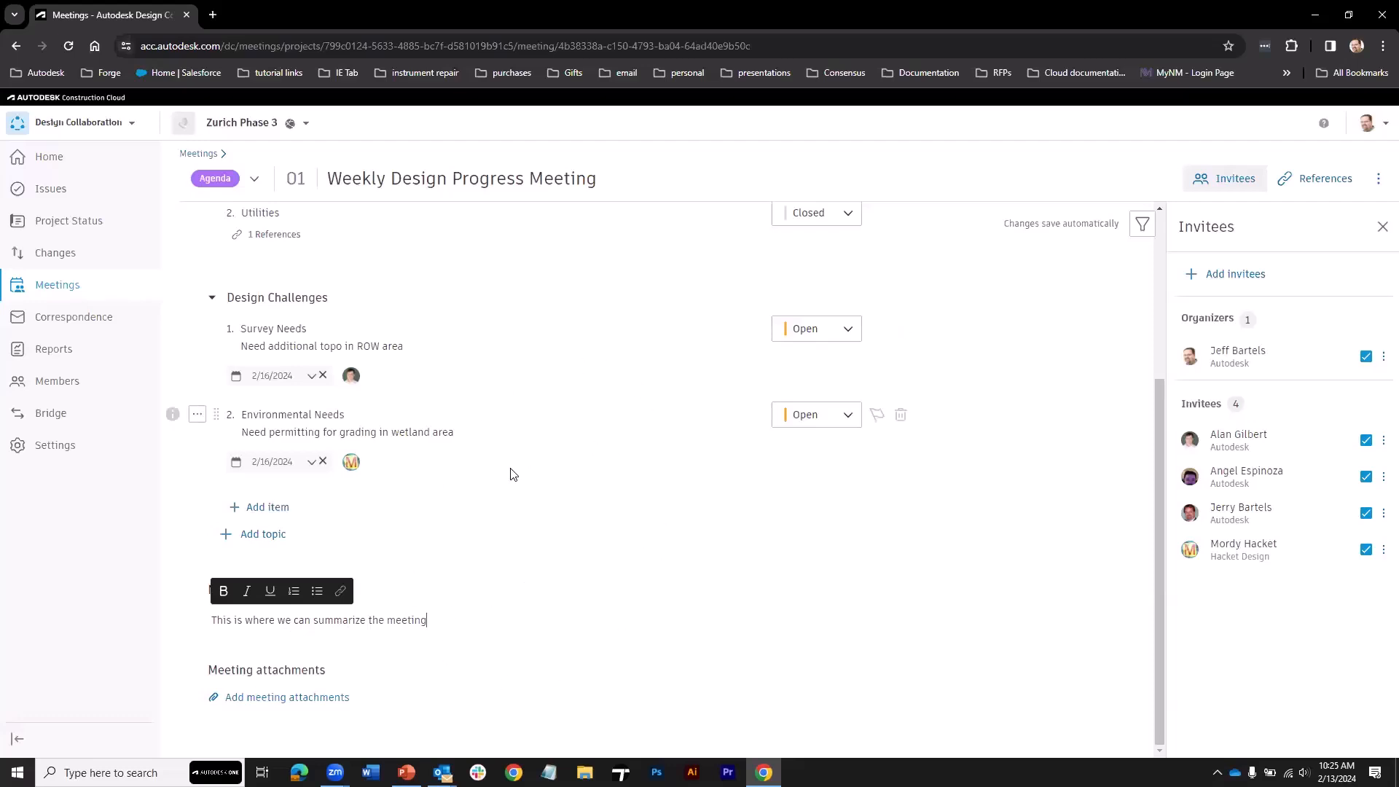
- Change the Weekly Design Progress Meeting from agenda to minutes, and look over the meeting's additional actions
left_click(255, 182)
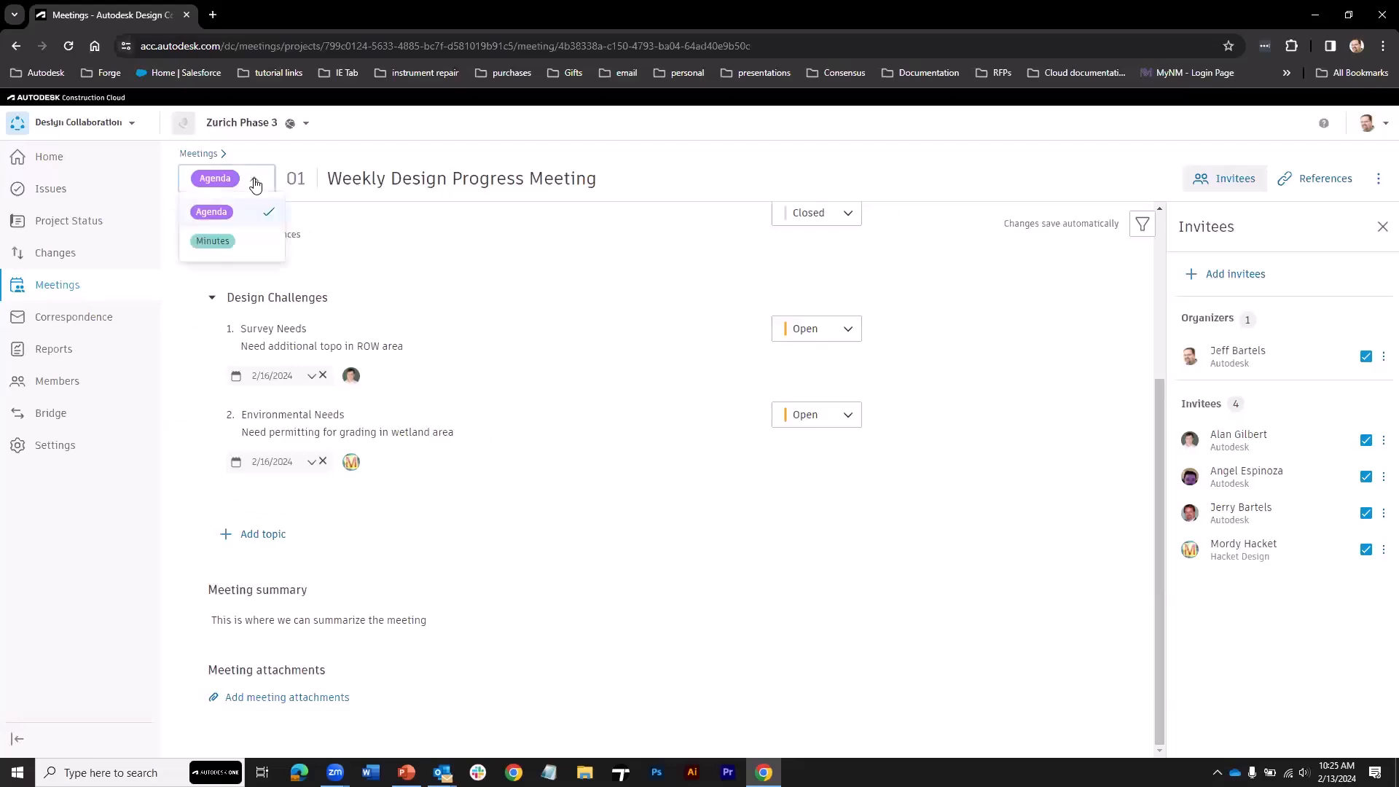
left_click(237, 246)
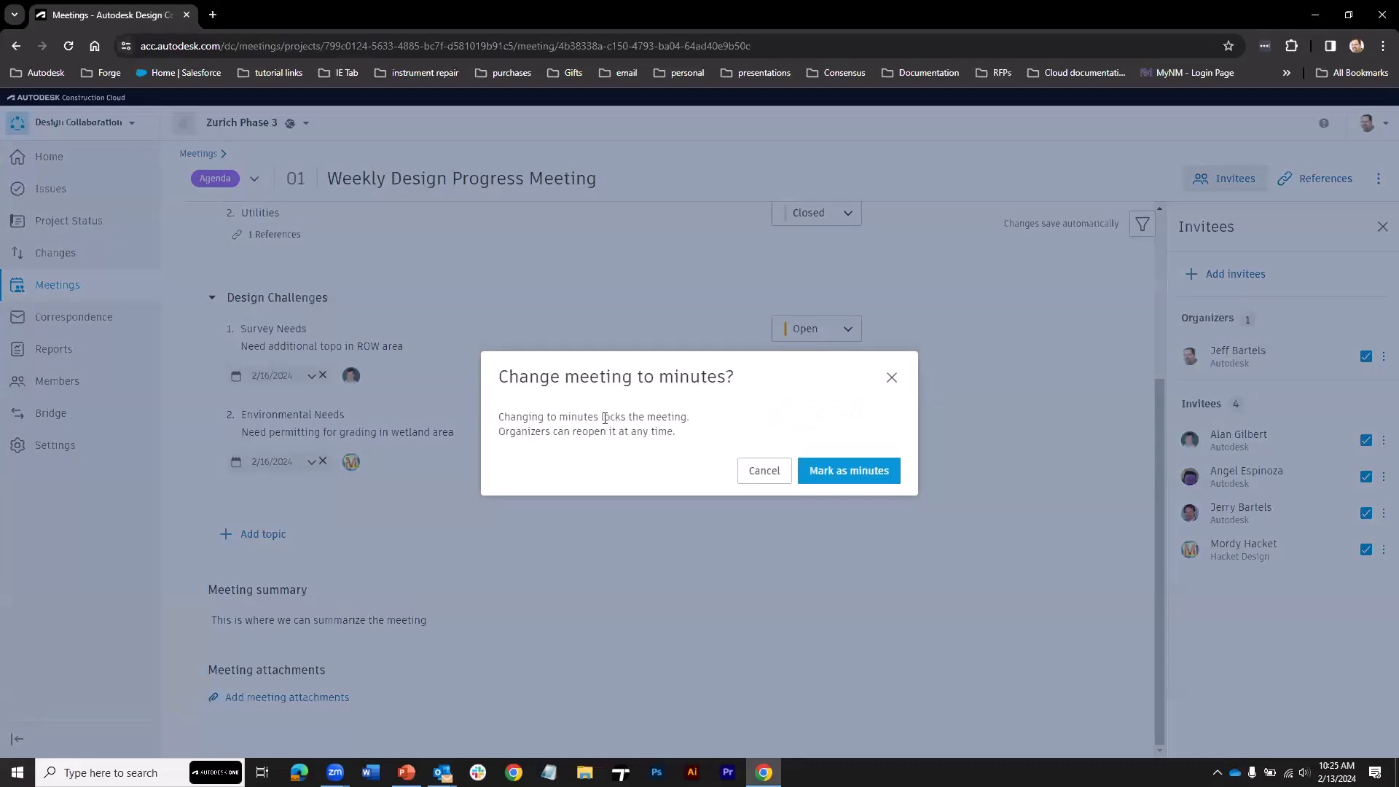
left_click(849, 470)
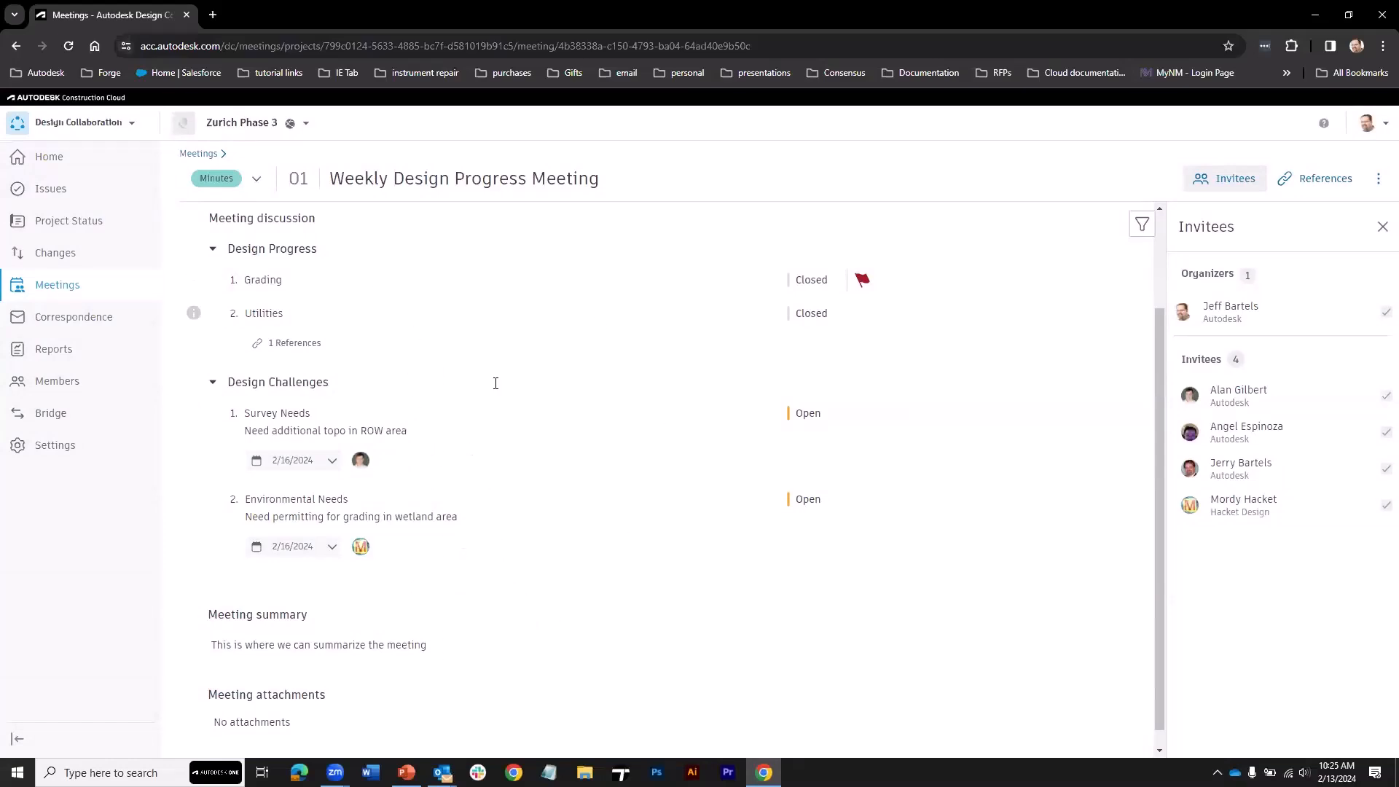
left_click(1378, 179)
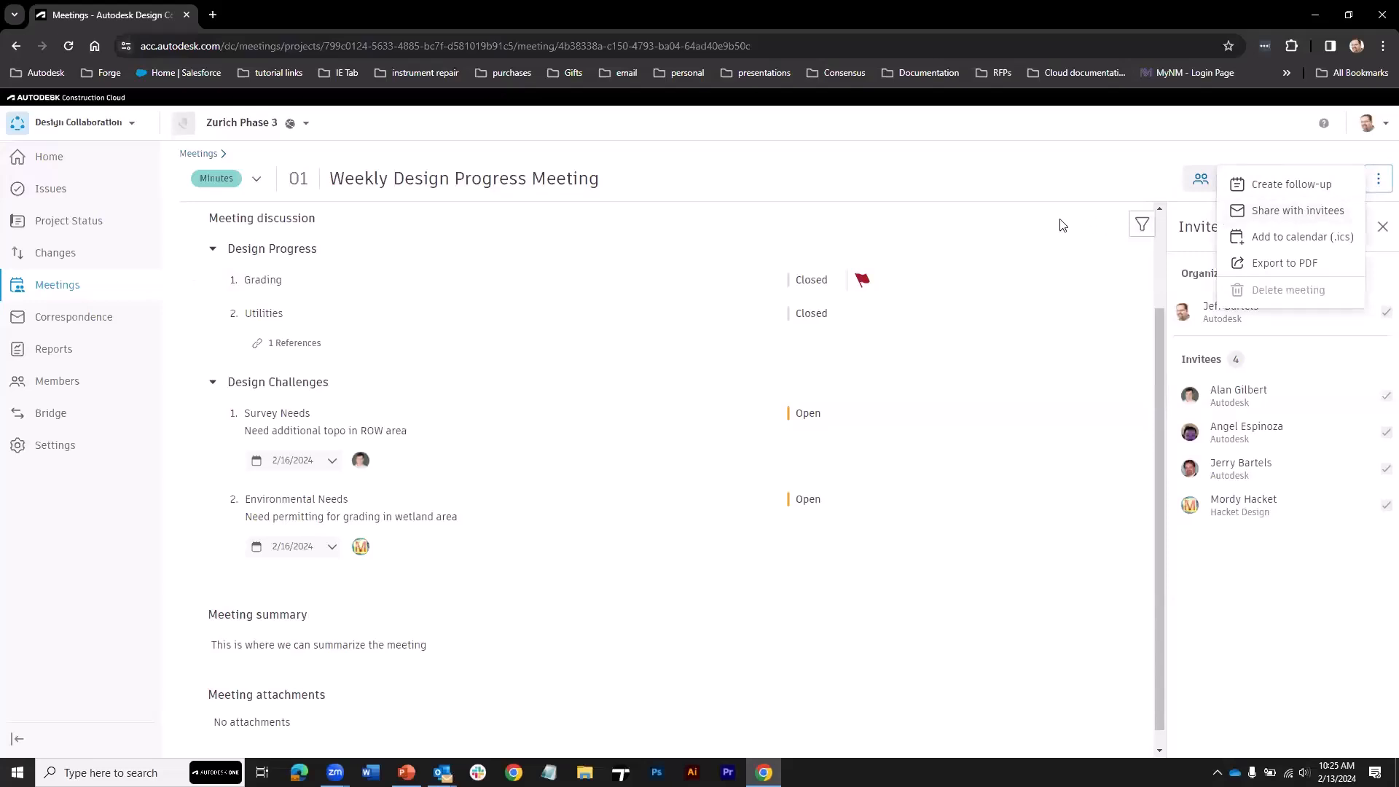
left_click(1079, 229)
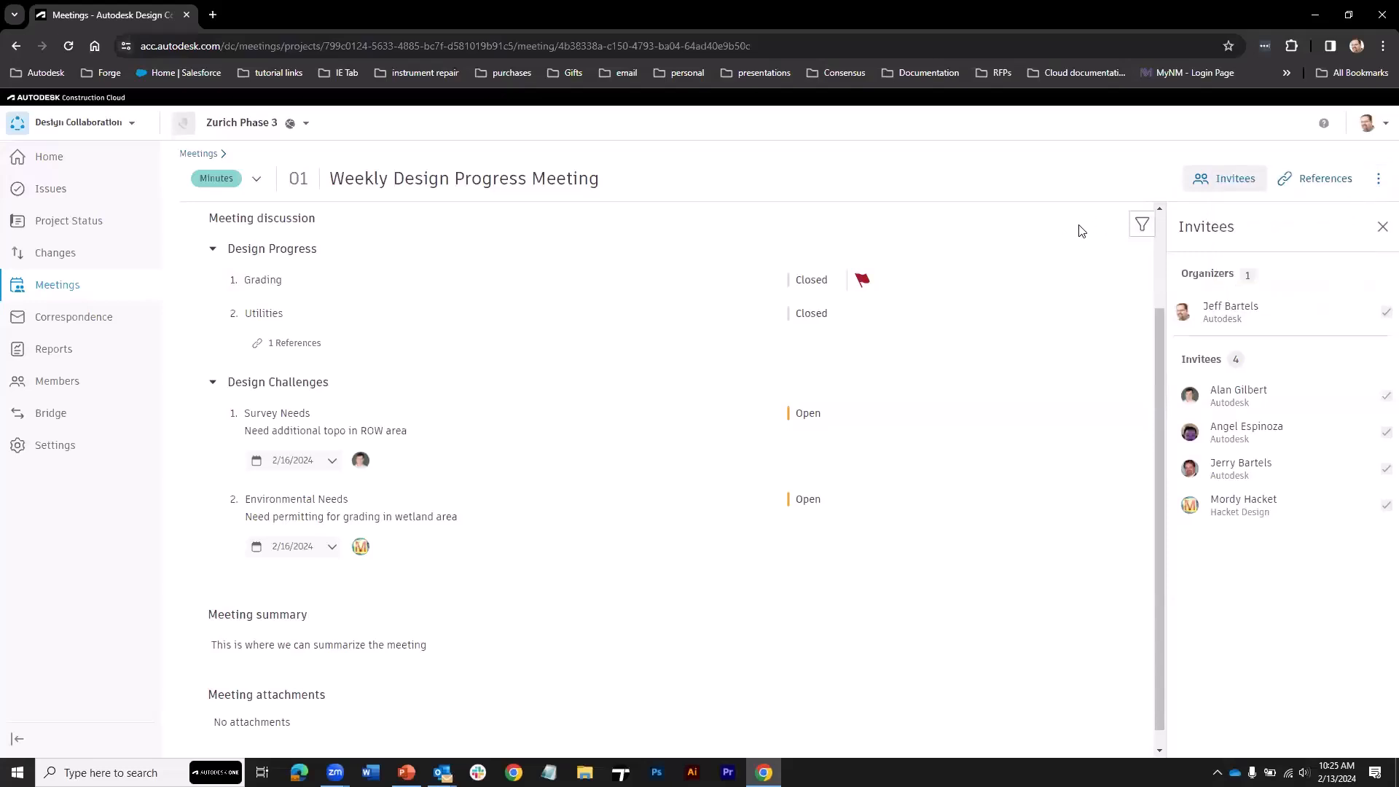
- Filter the meeting items to My action items, and remove its assignee, Ongoing and Open criteria one by one
left_click(1141, 227)
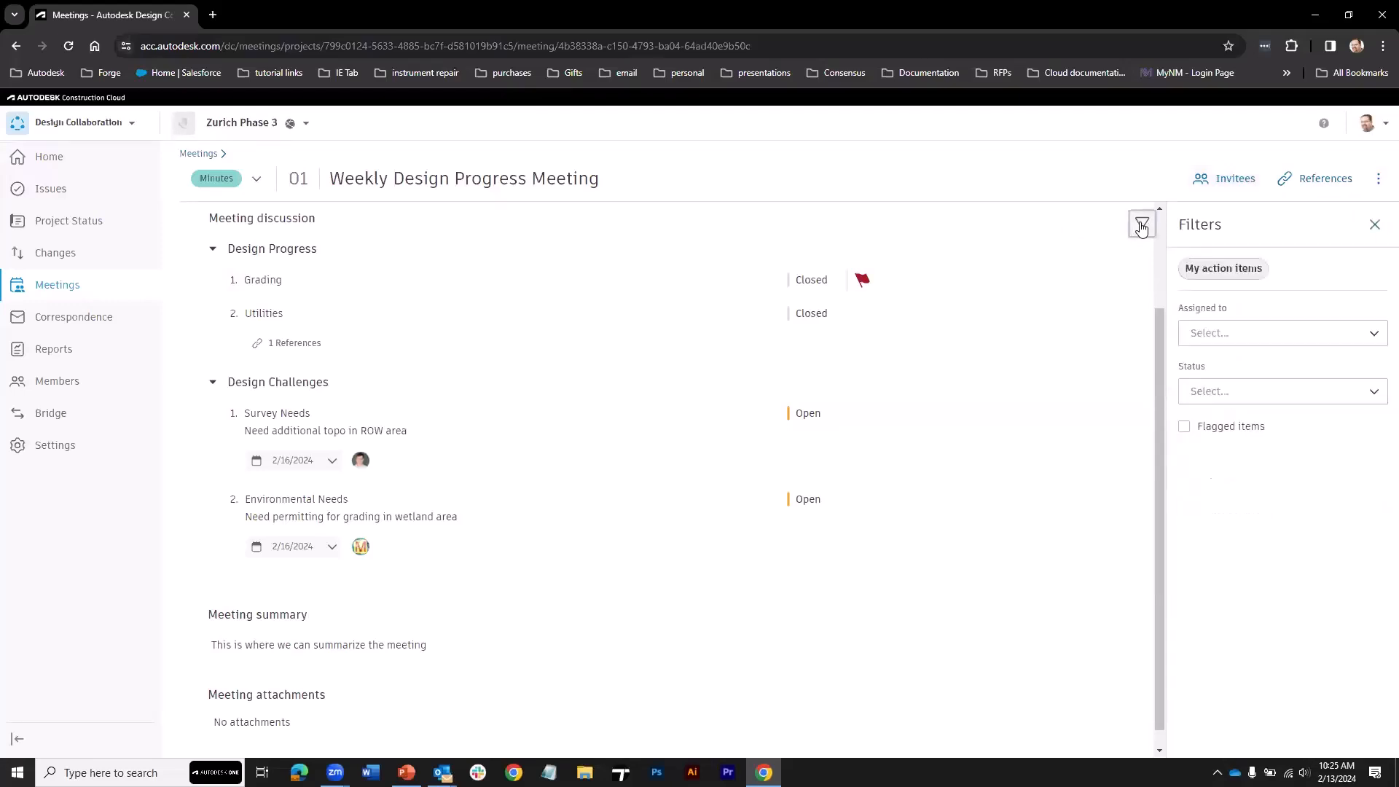
left_click(1209, 270)
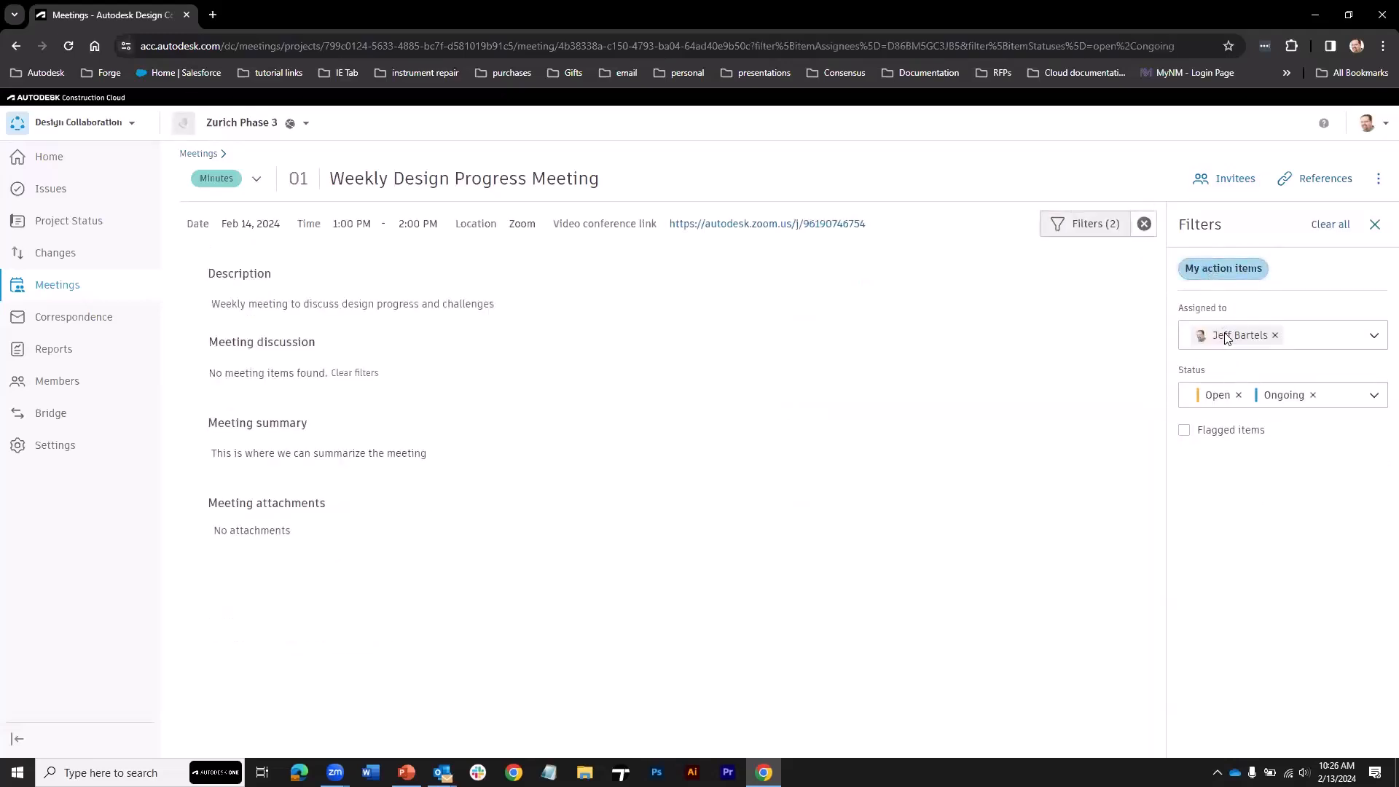
left_click(1275, 335)
left_click(1313, 391)
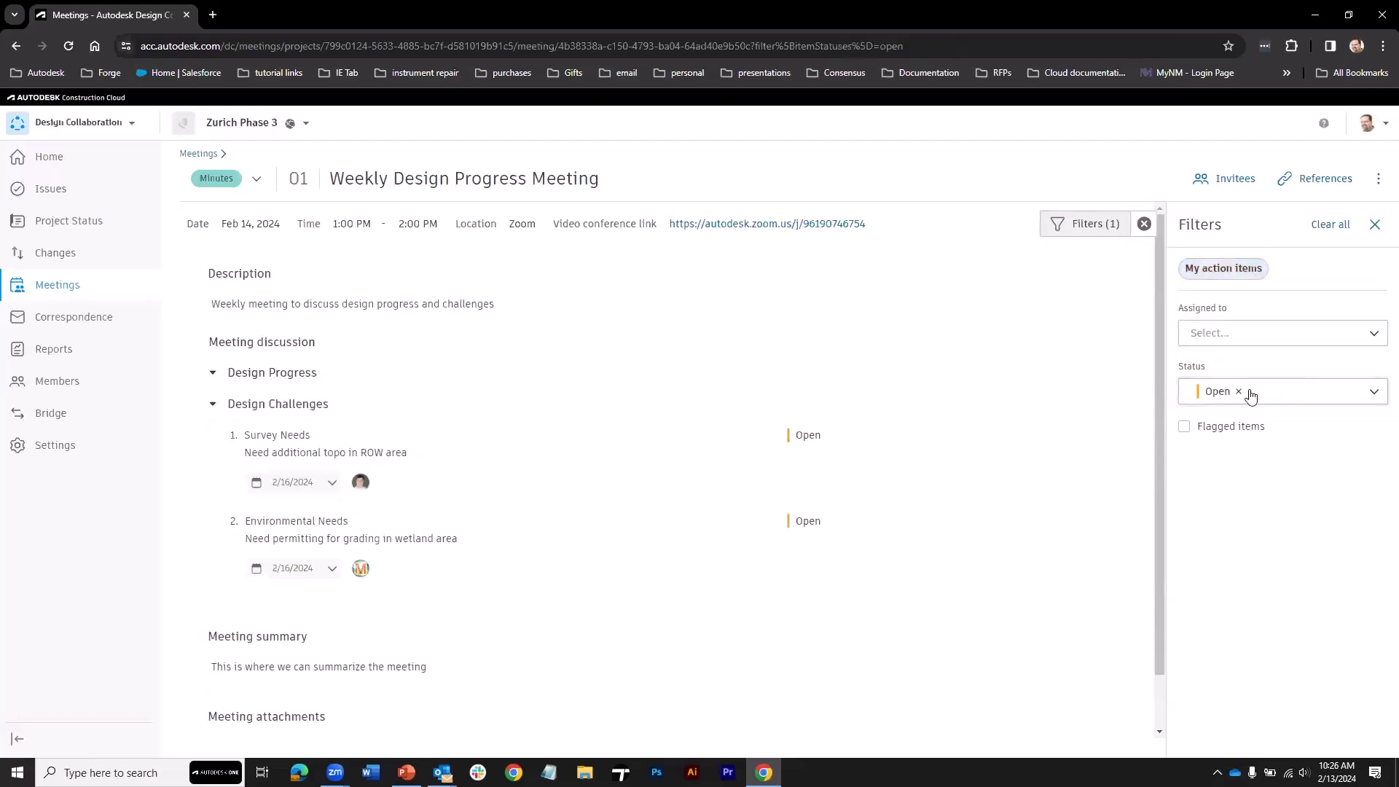
left_click(1238, 391)
- Filter the meeting items by the assignee of the Survey Needs item, and remove that filter
left_click(1208, 333)
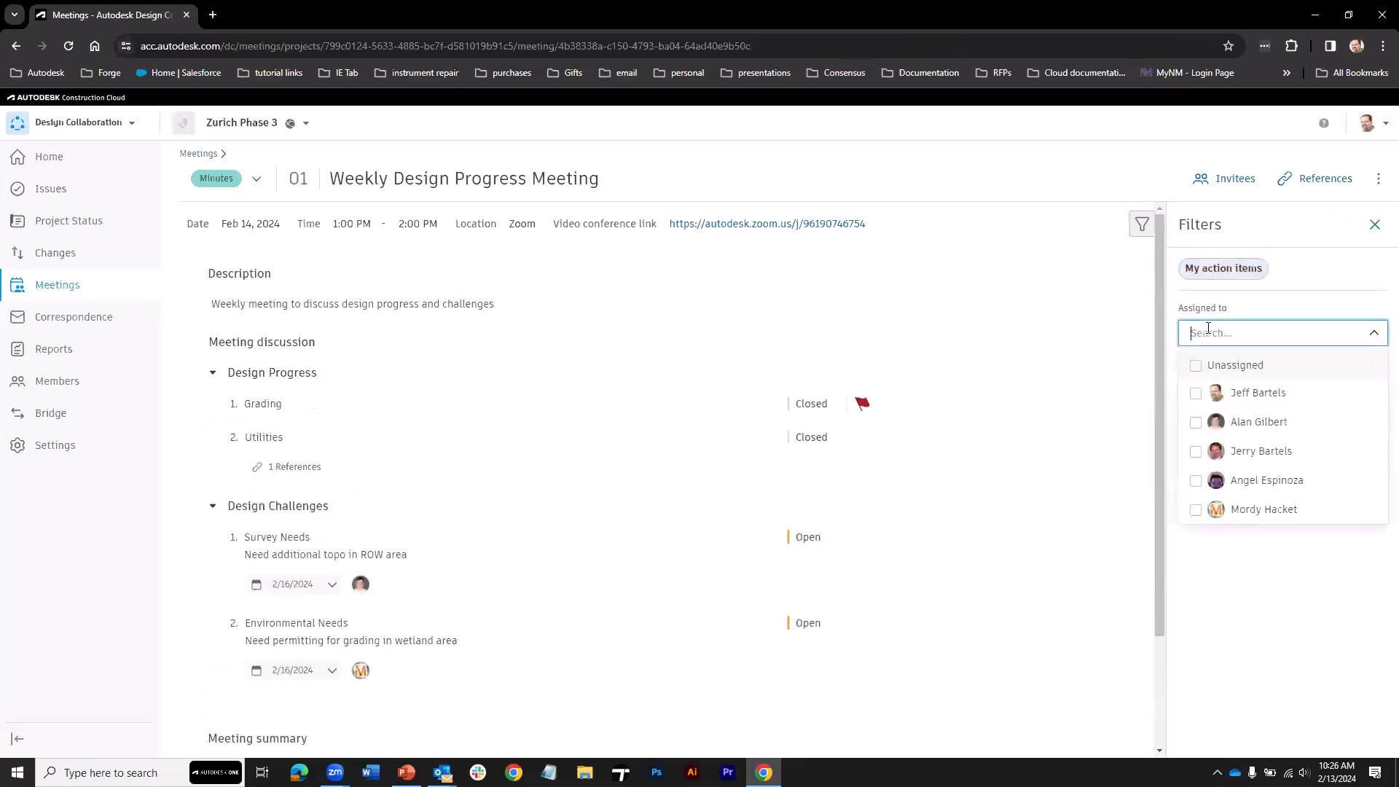
left_click(1195, 422)
left_click(1171, 339)
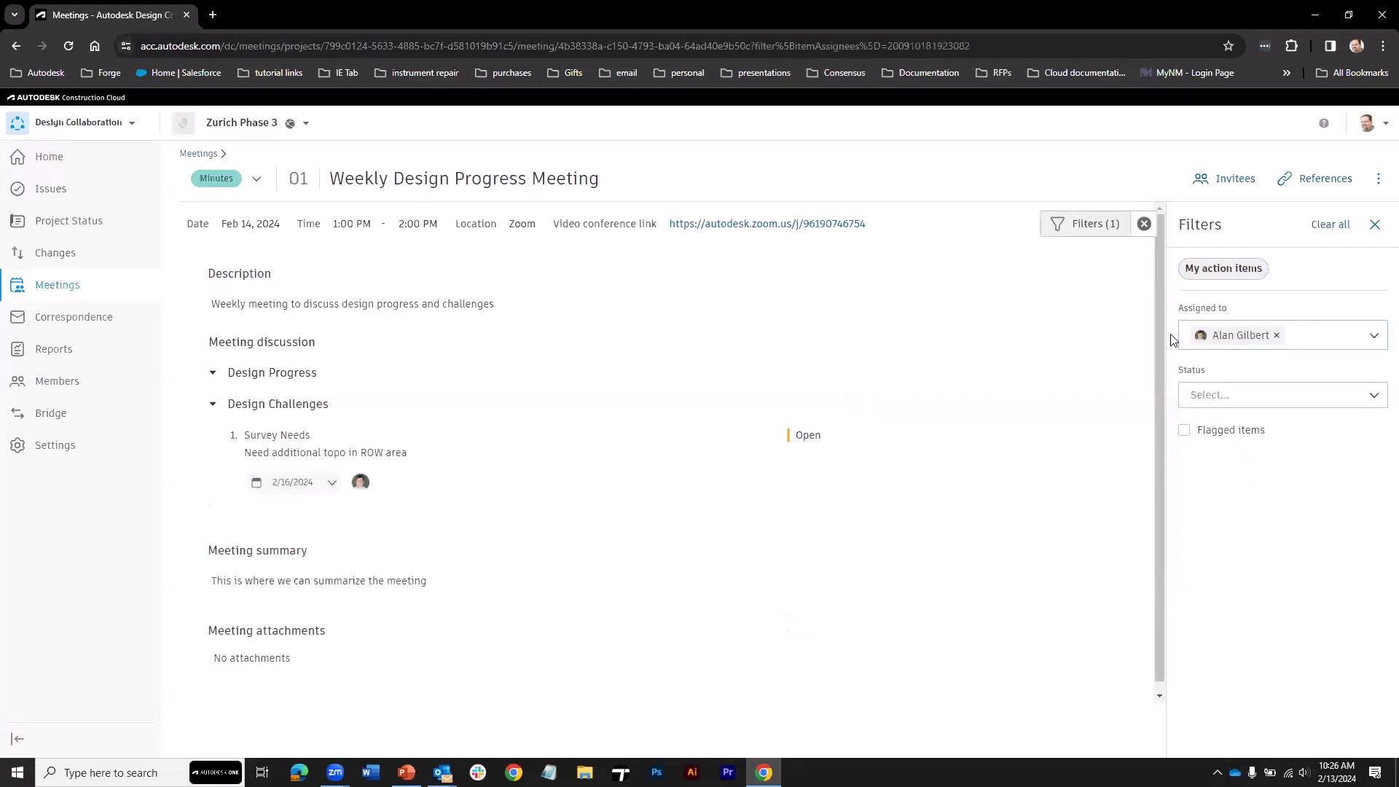
left_click(1276, 335)
- Examine the item status filter options, and show only flagged items before turning that filter off
left_click(1215, 394)
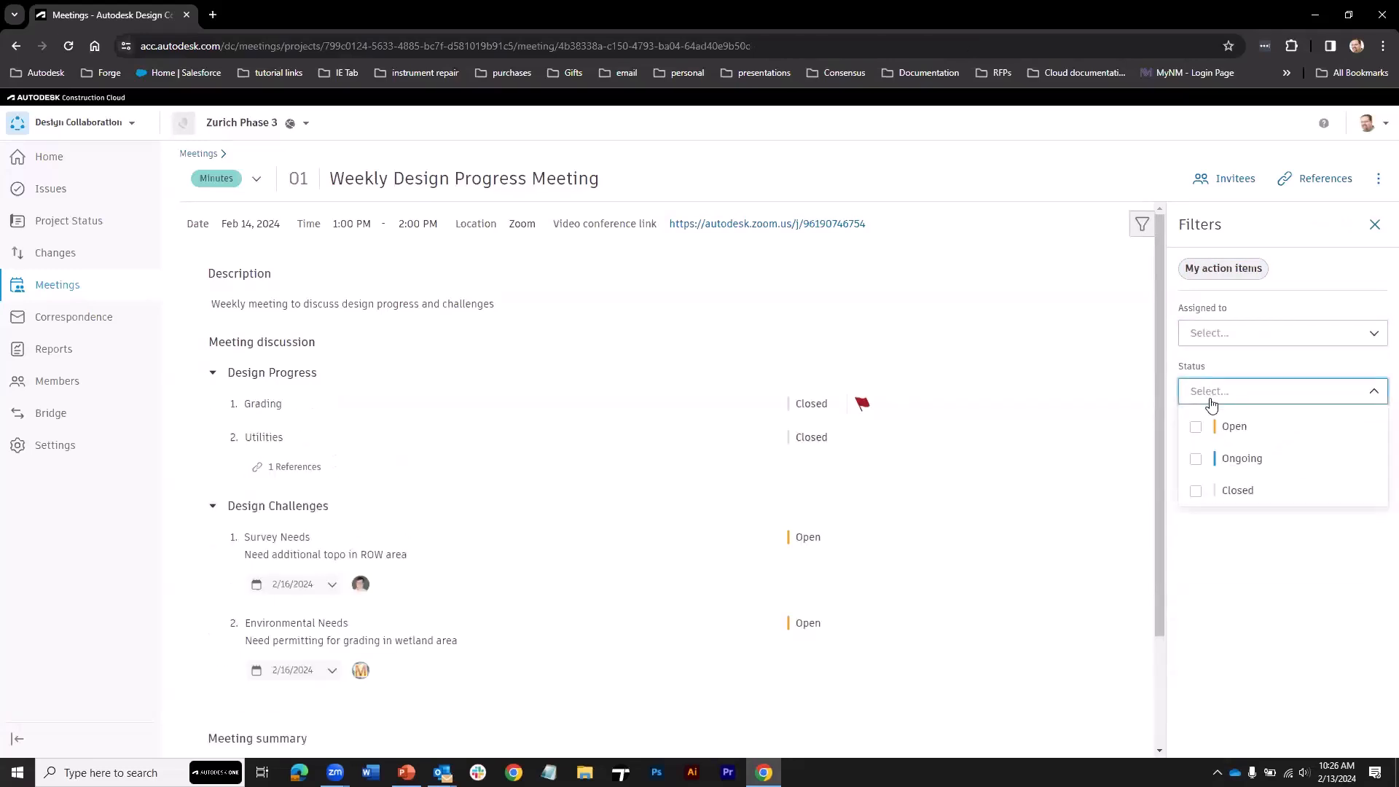
left_click(1174, 398)
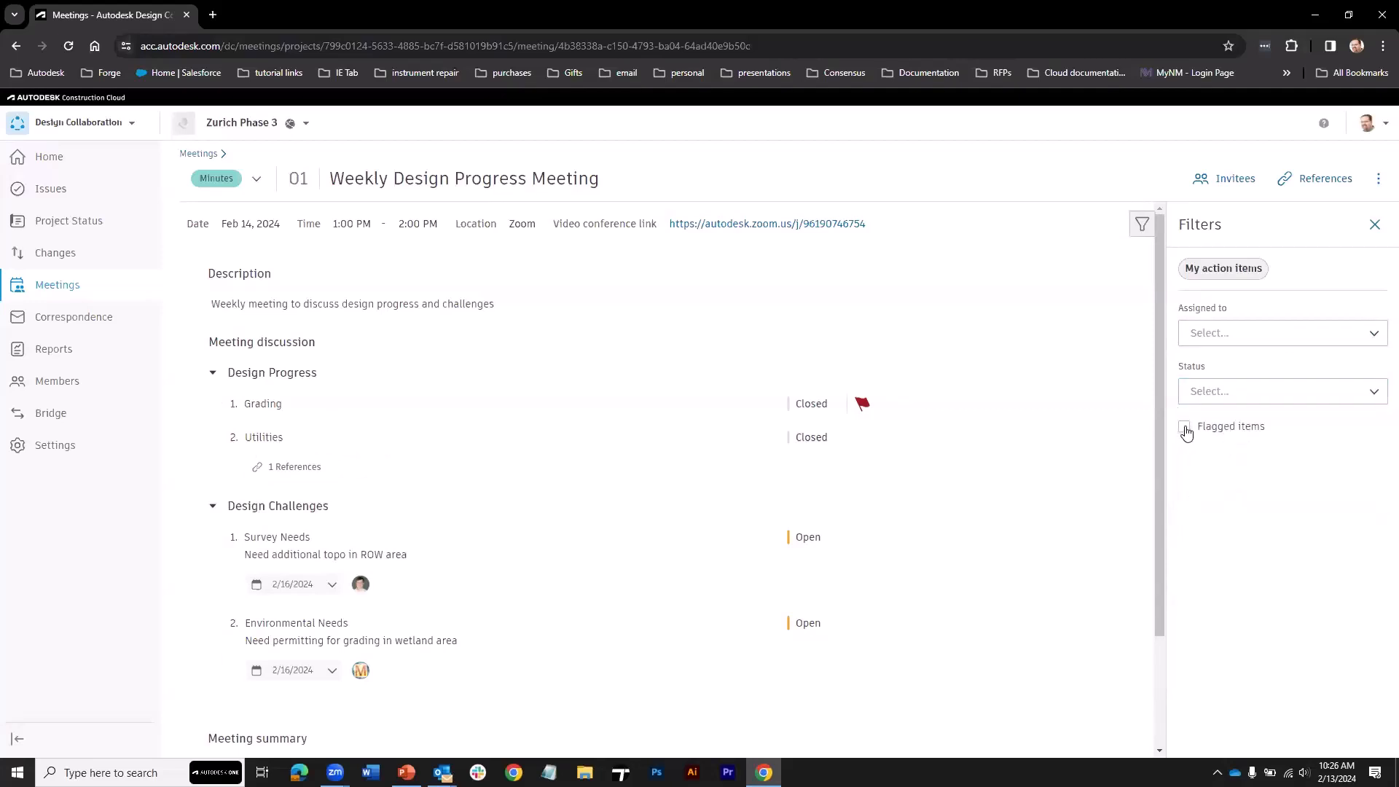
left_click(1184, 428)
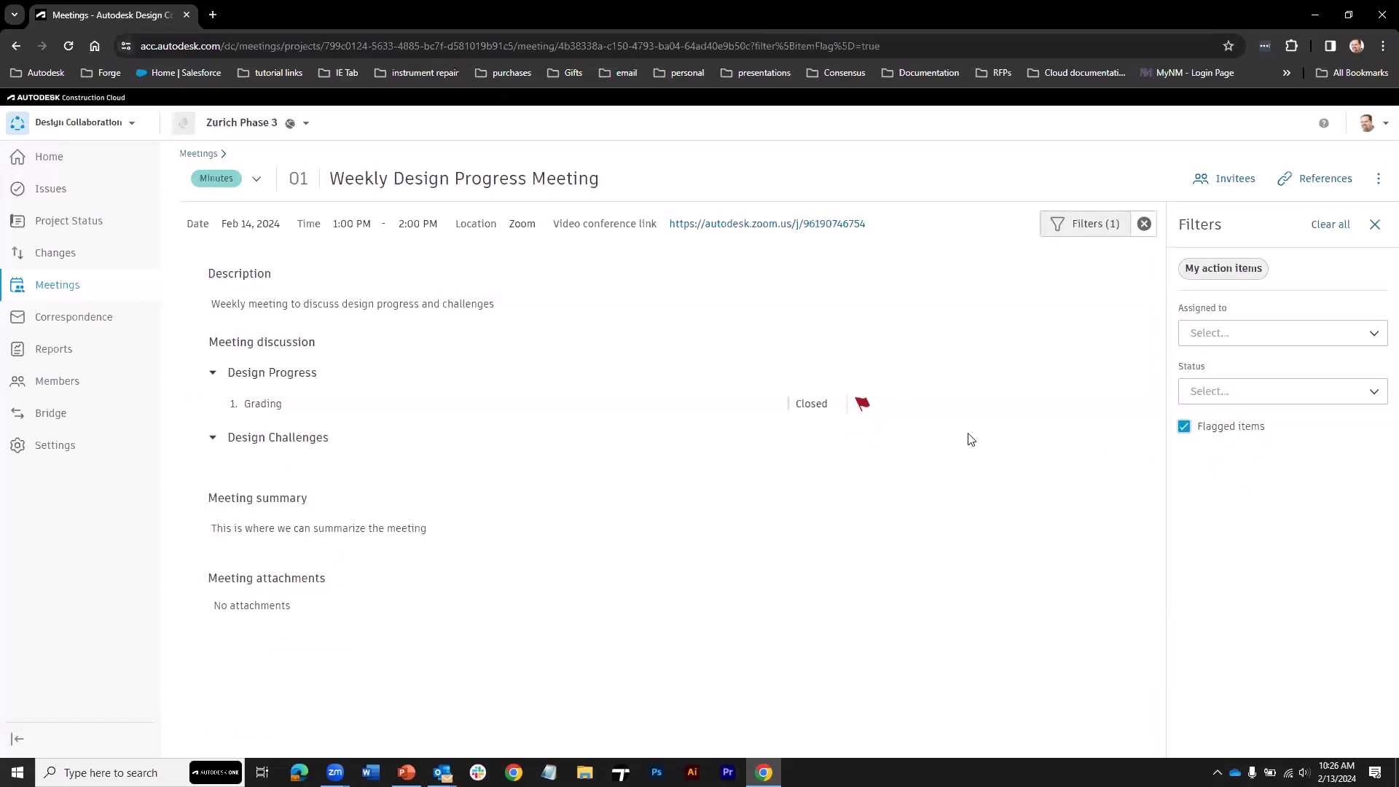
left_click(1185, 426)
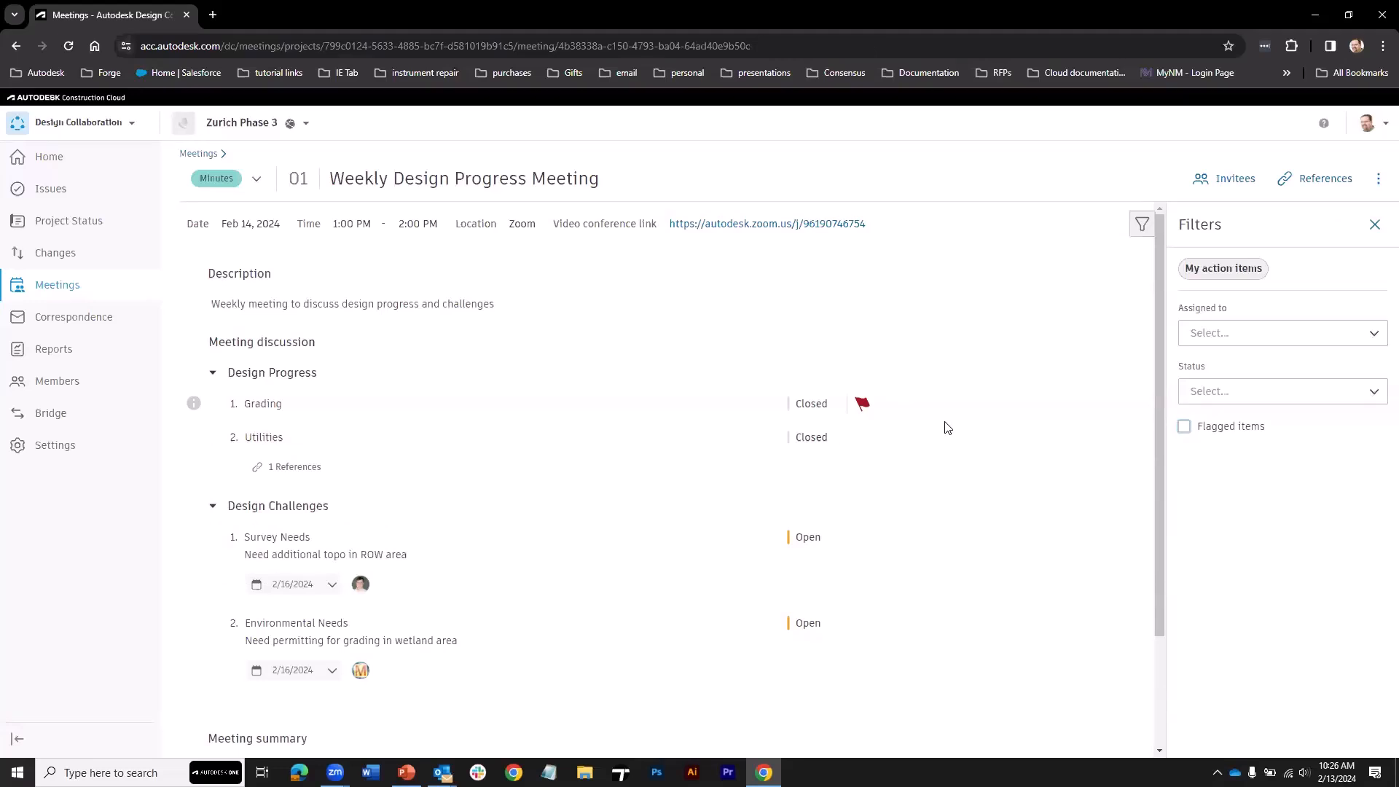
- Create a follow-up meeting from the minutes dated 2/21/2024
left_click(1380, 181)
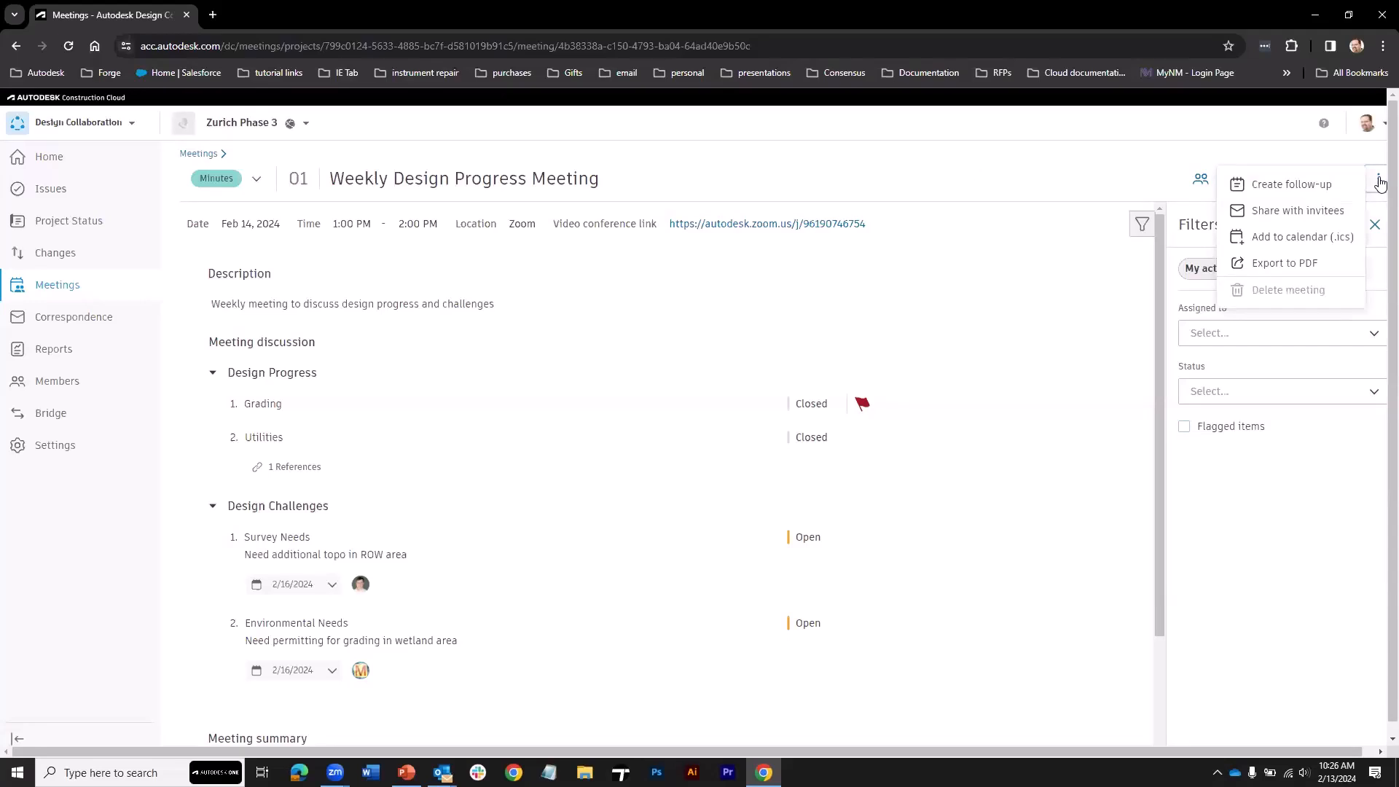
left_click(1284, 187)
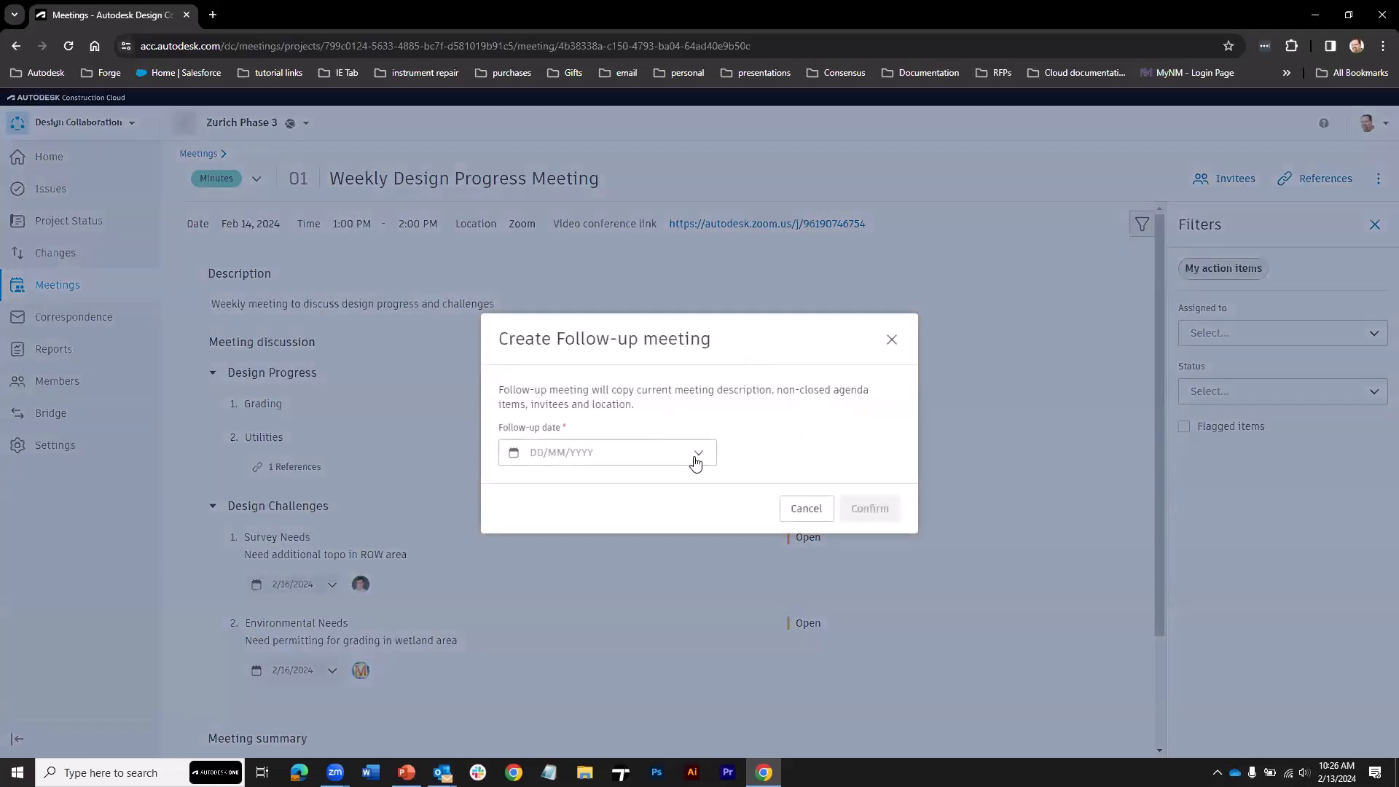
left_click(681, 455)
left_click(612, 645)
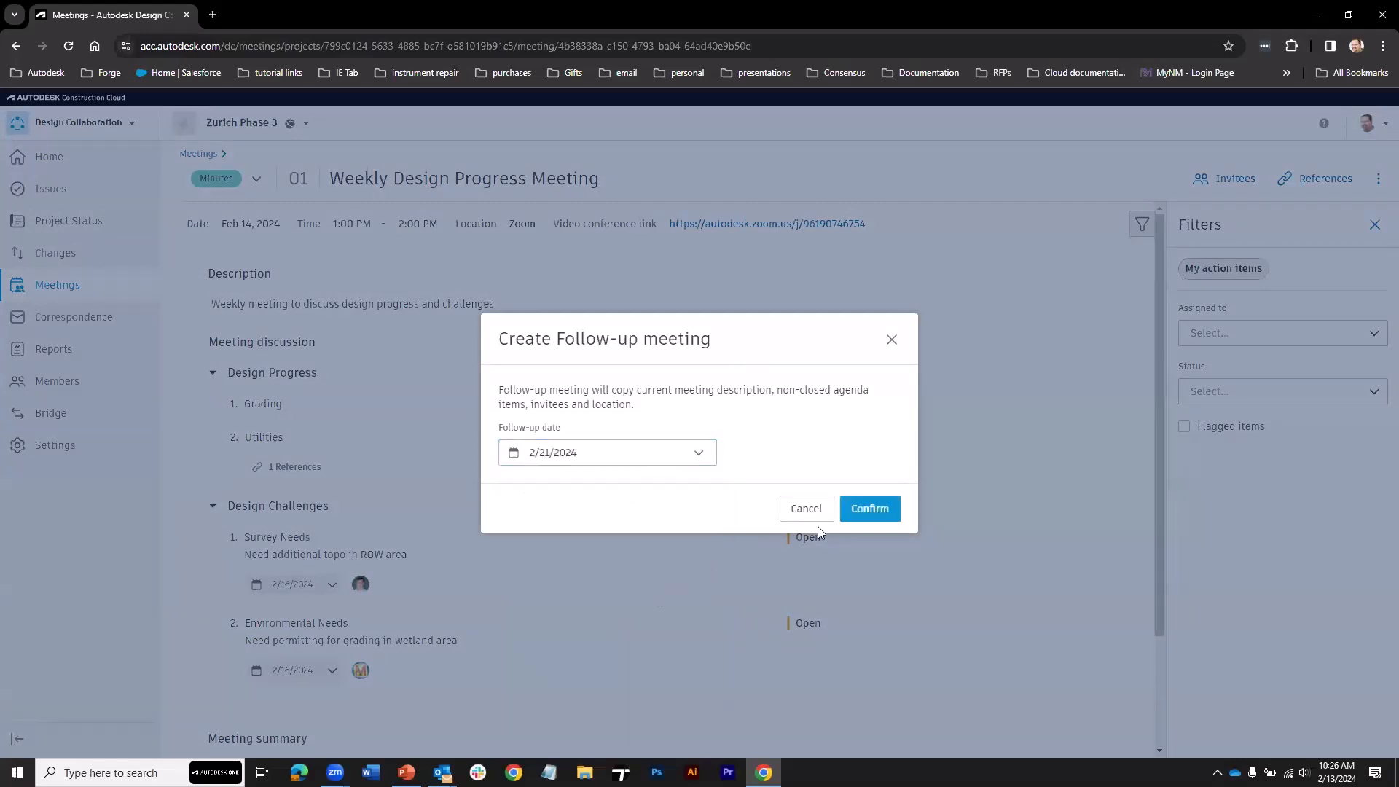
left_click(865, 509)
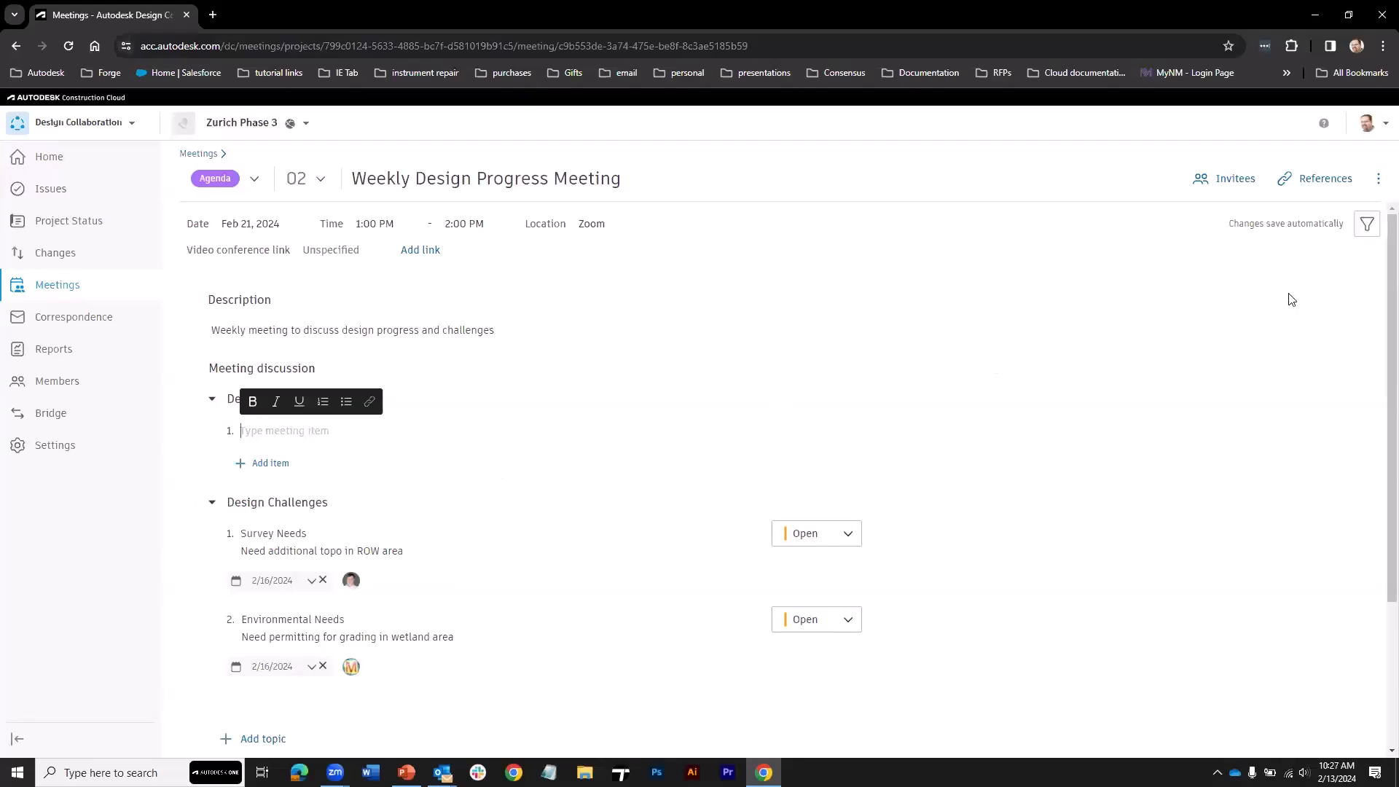
- Examine the invitees carried over to the follow-up meeting and the options for the first invitee
left_click(1226, 181)
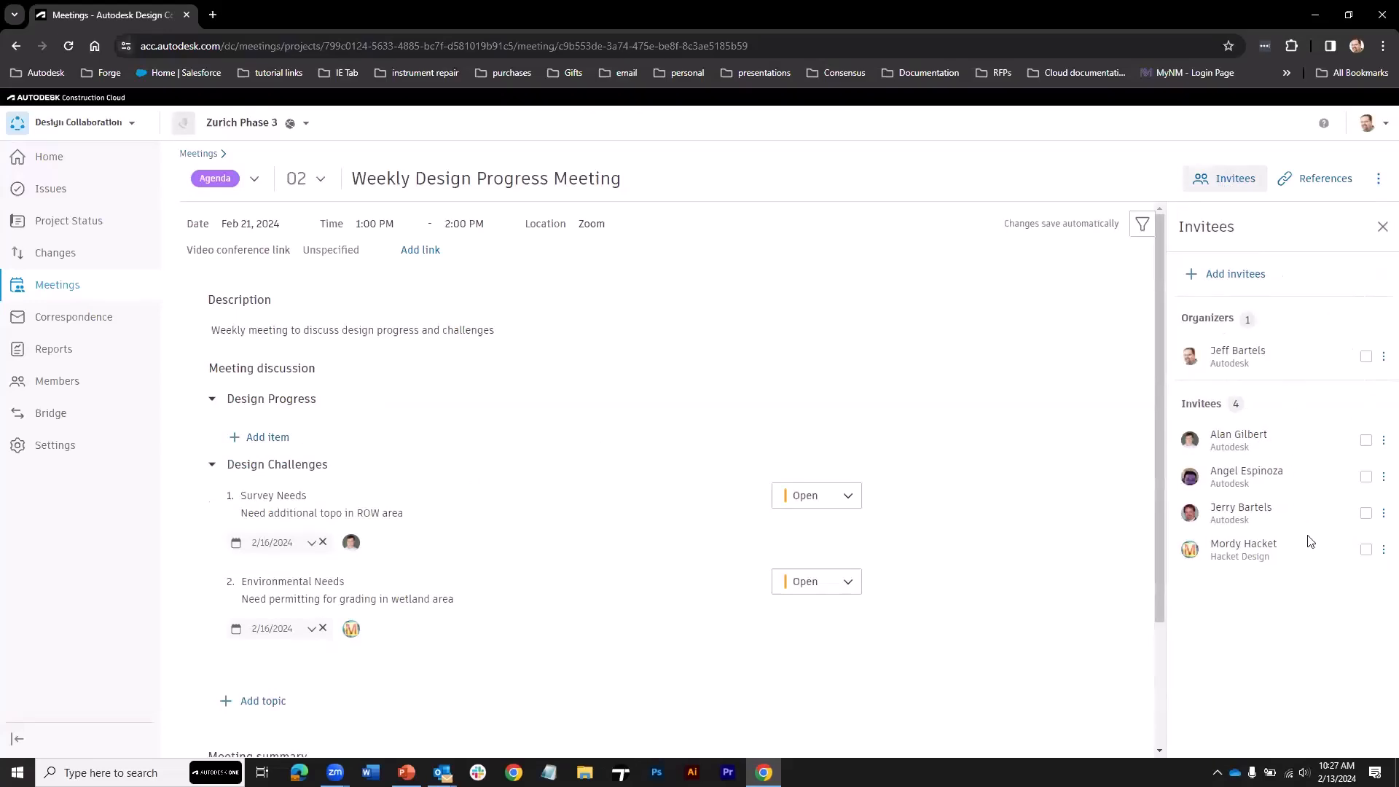
left_click(1384, 440)
left_click(655, 364)
- Return to the meetings list and expand the Weekly Design Progress Meeting series
left_click(191, 155)
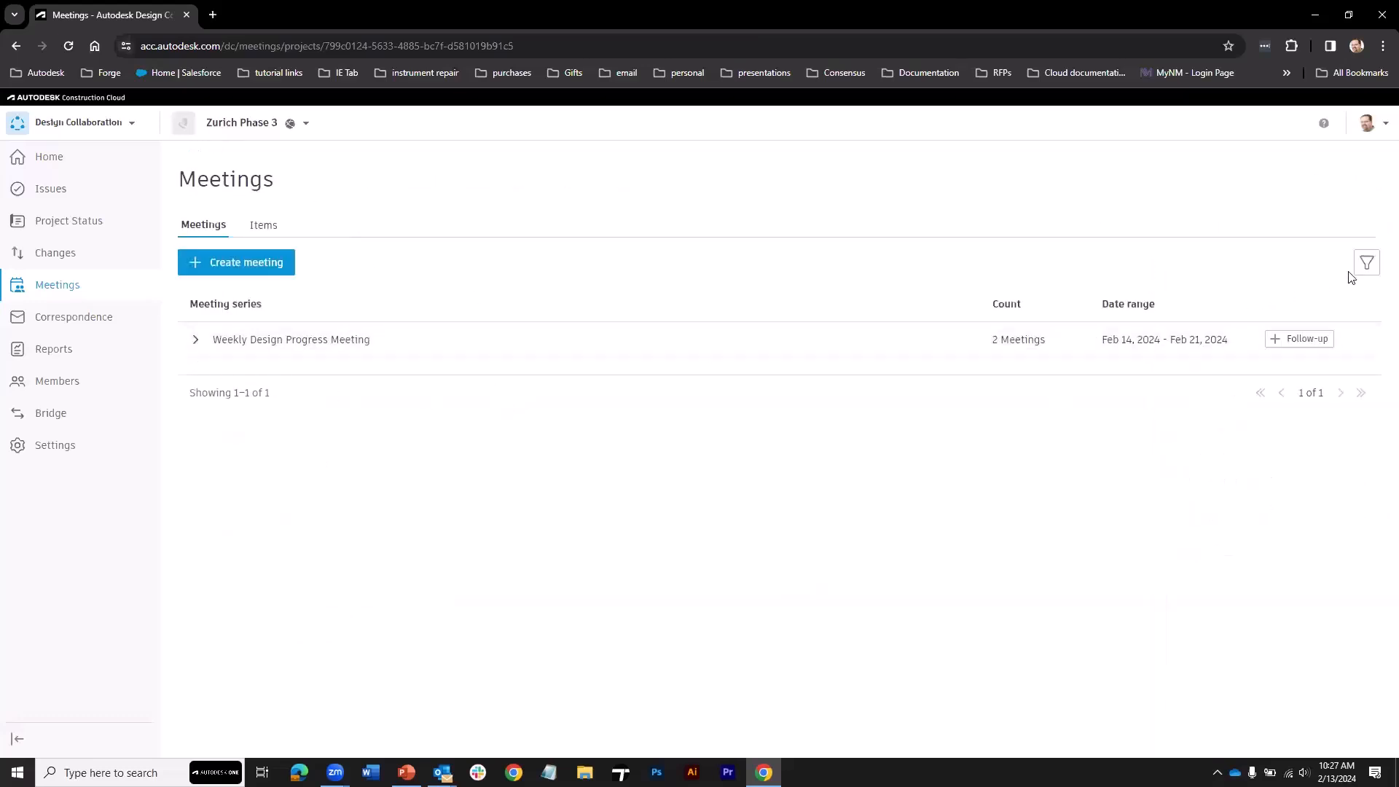
left_click(195, 341)
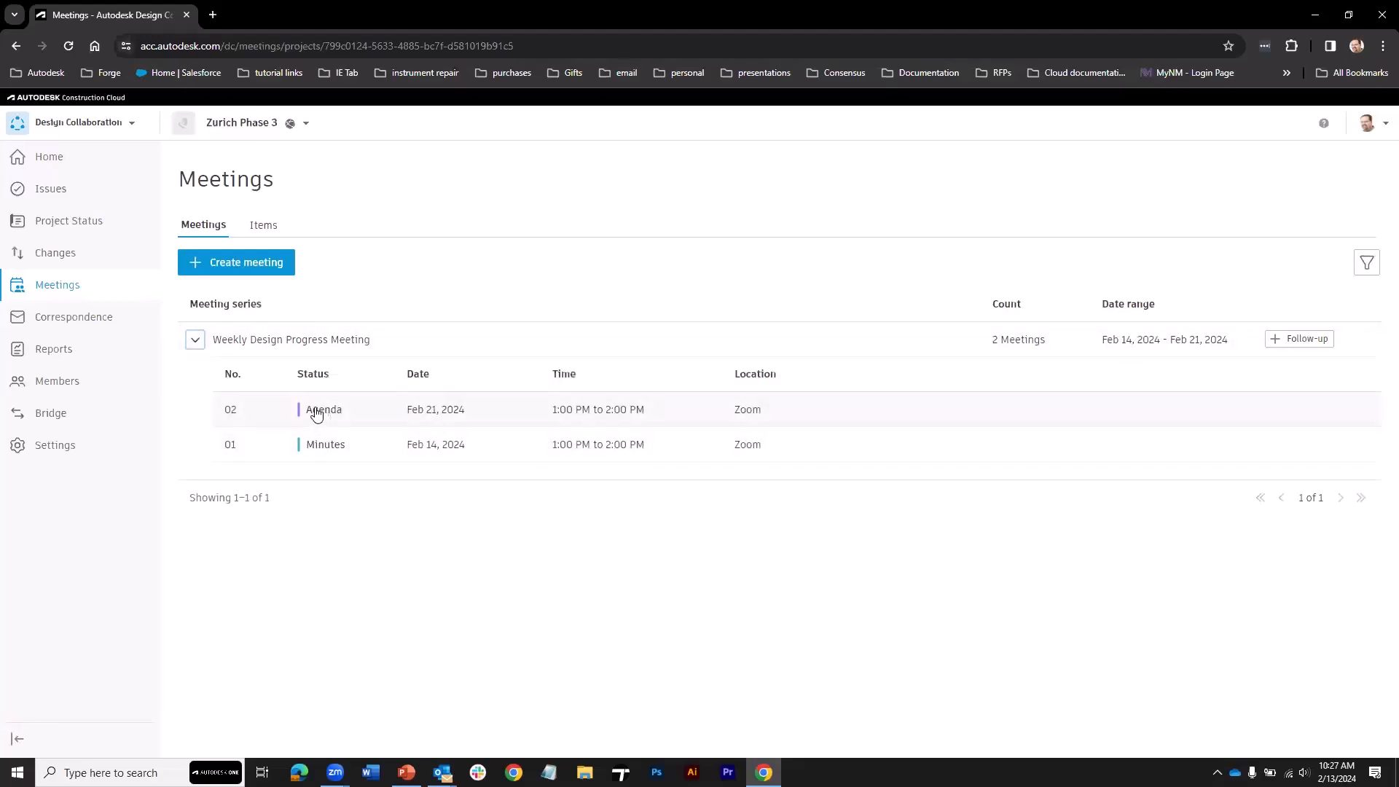
- Examine the date range and status filter options for the meetings list
left_click(1367, 264)
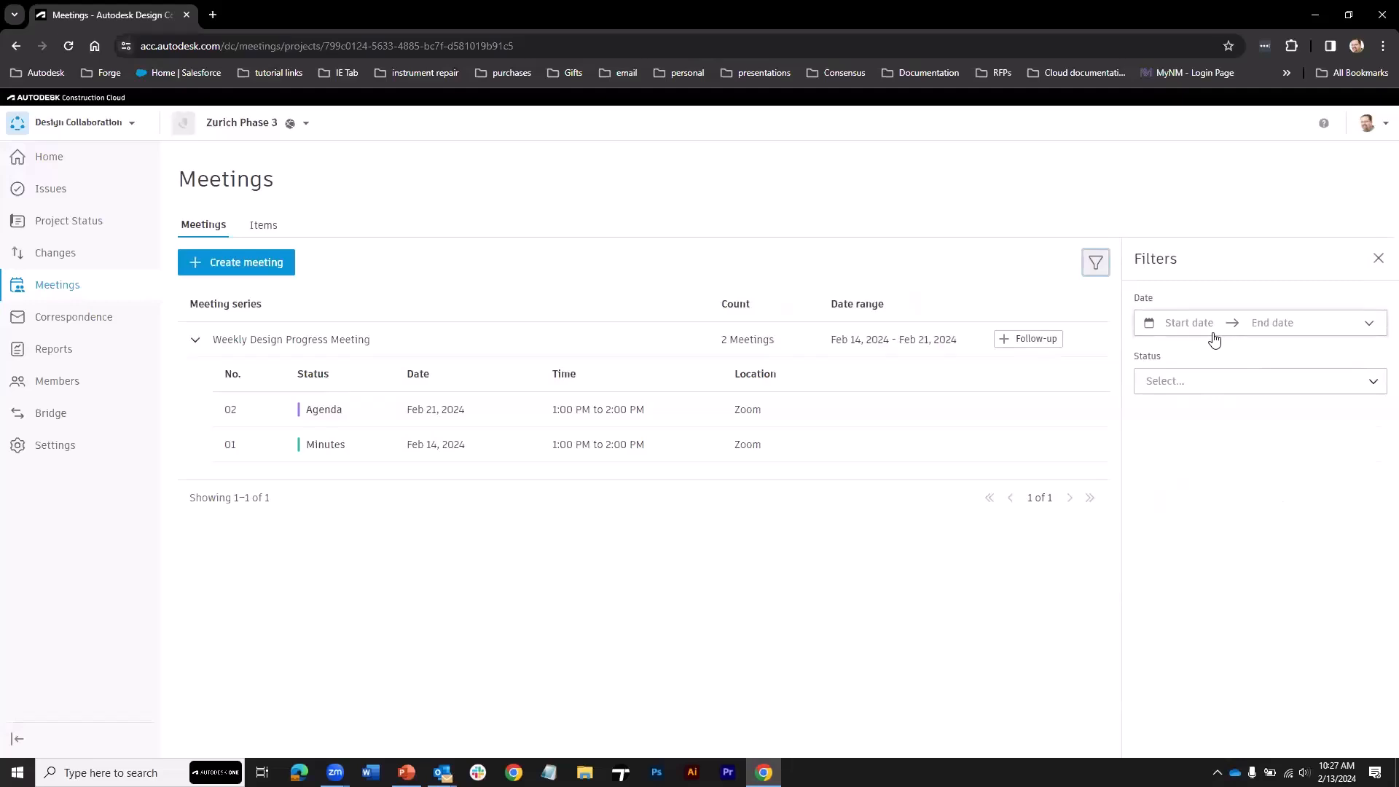
left_click(1274, 337)
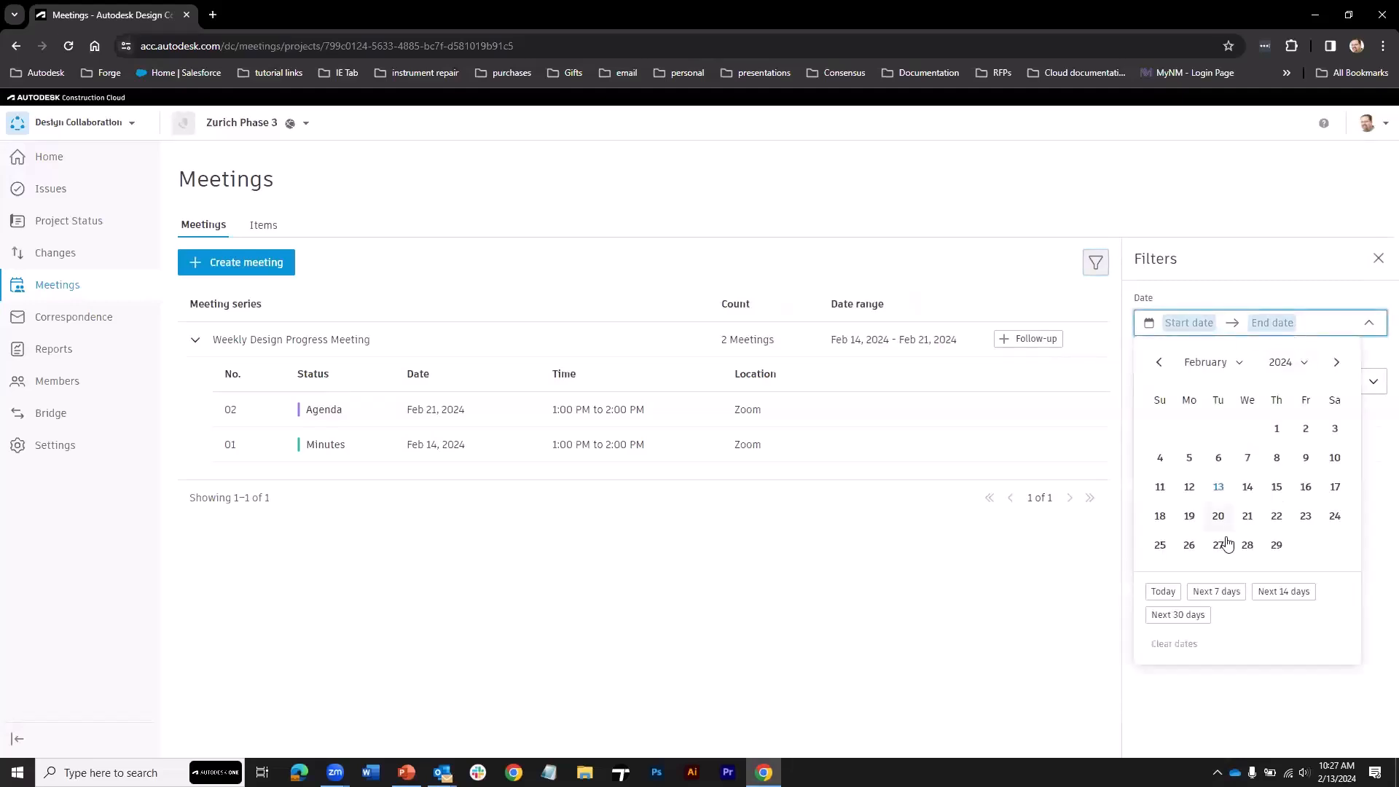
left_click(1143, 379)
left_click(1180, 382)
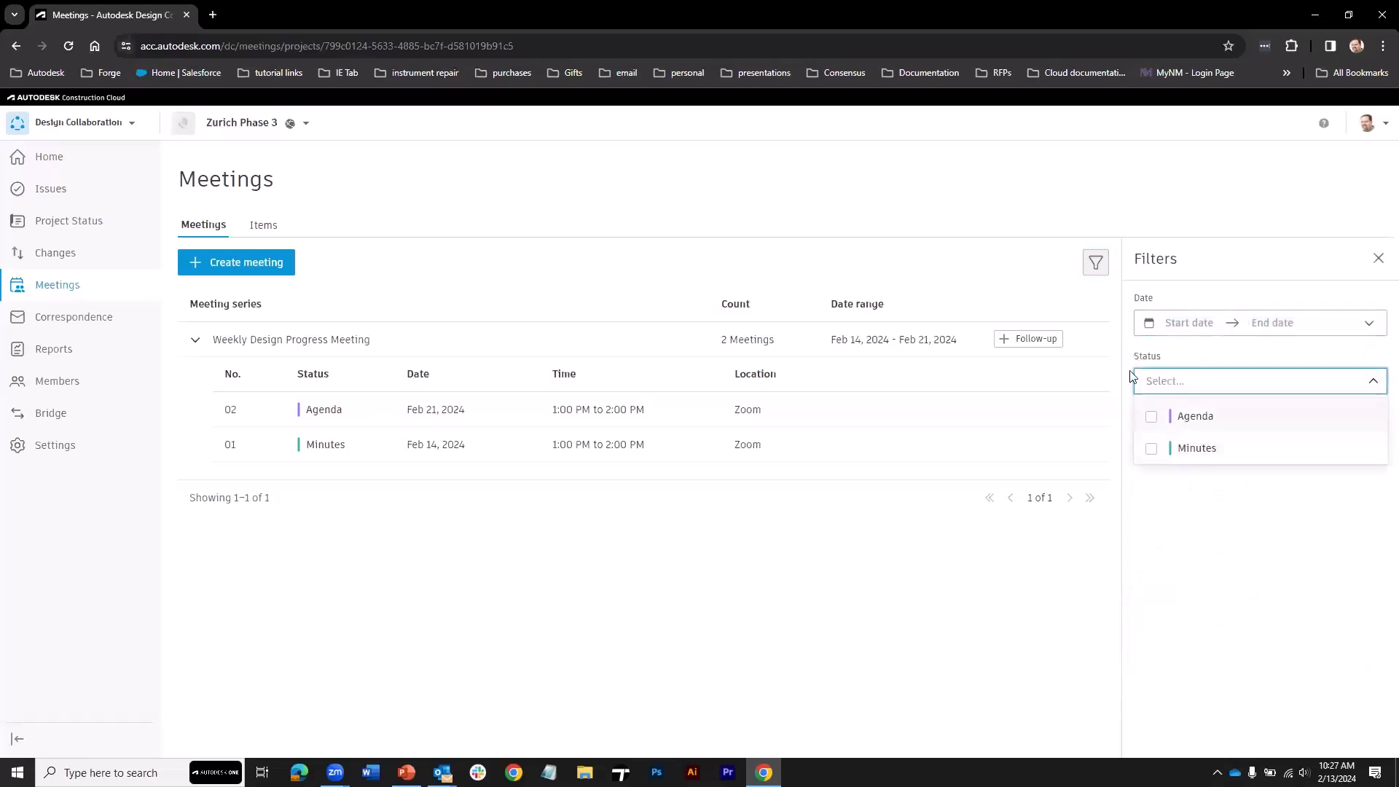
left_click(1099, 376)
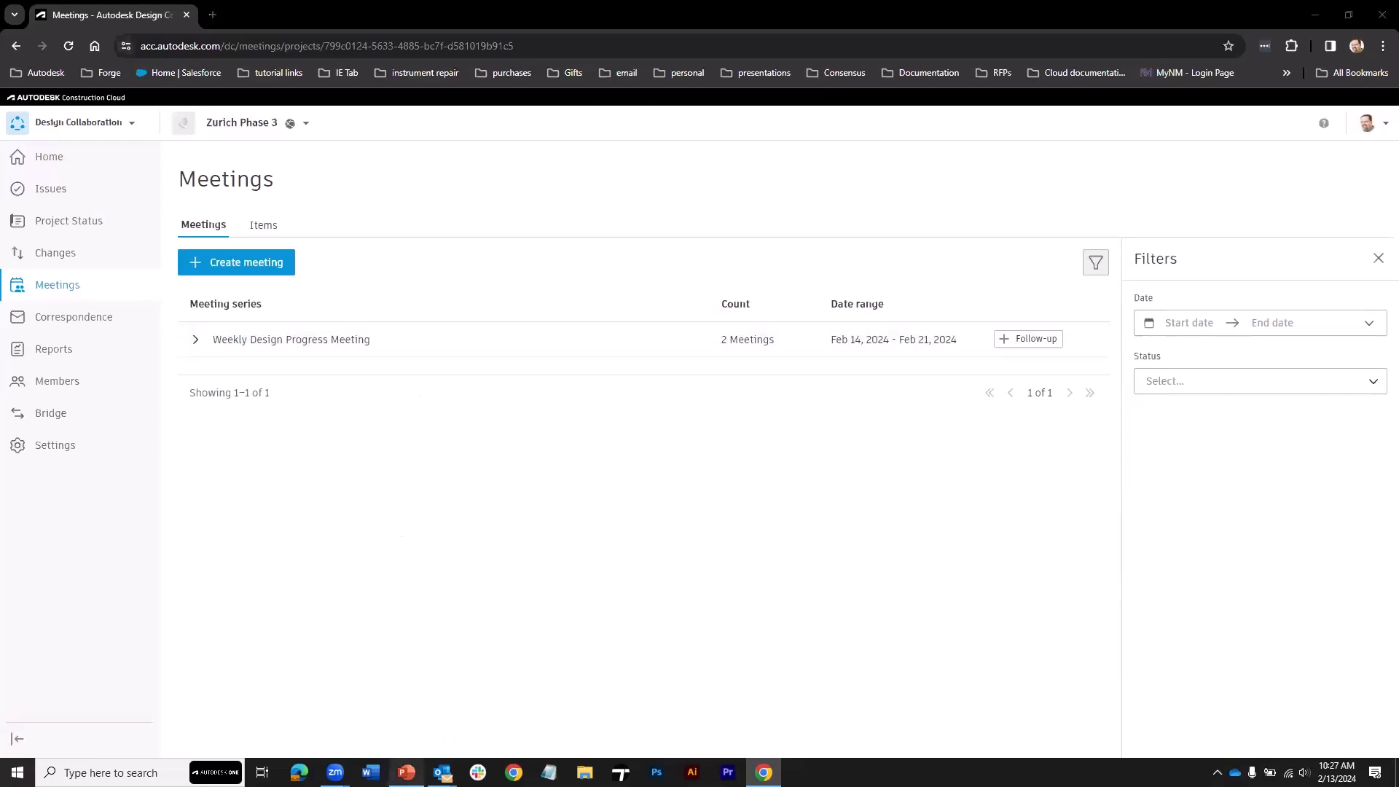
- Switch to PowerPoint and present the Agenda slide with the overview of the session
left_click(407, 772)
left_click(74, 73)
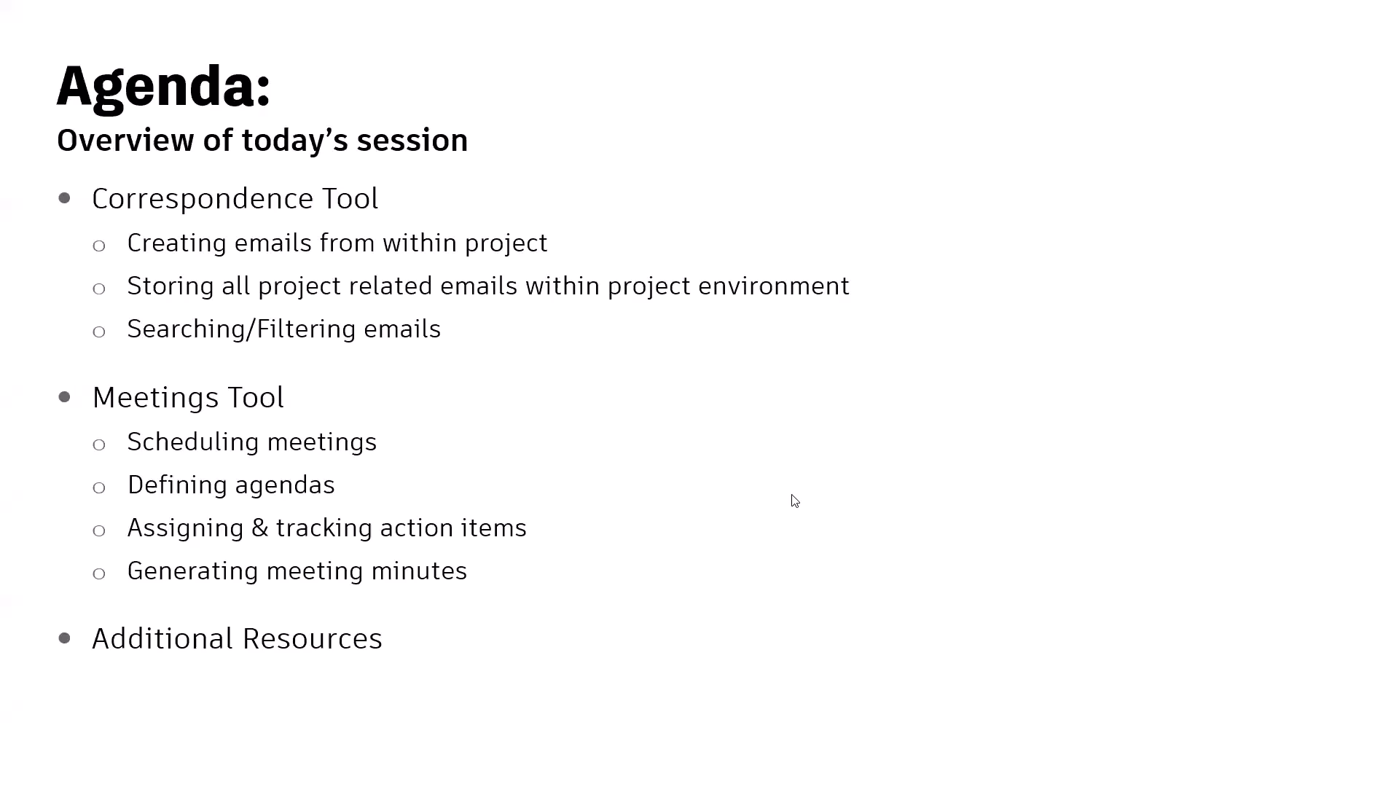